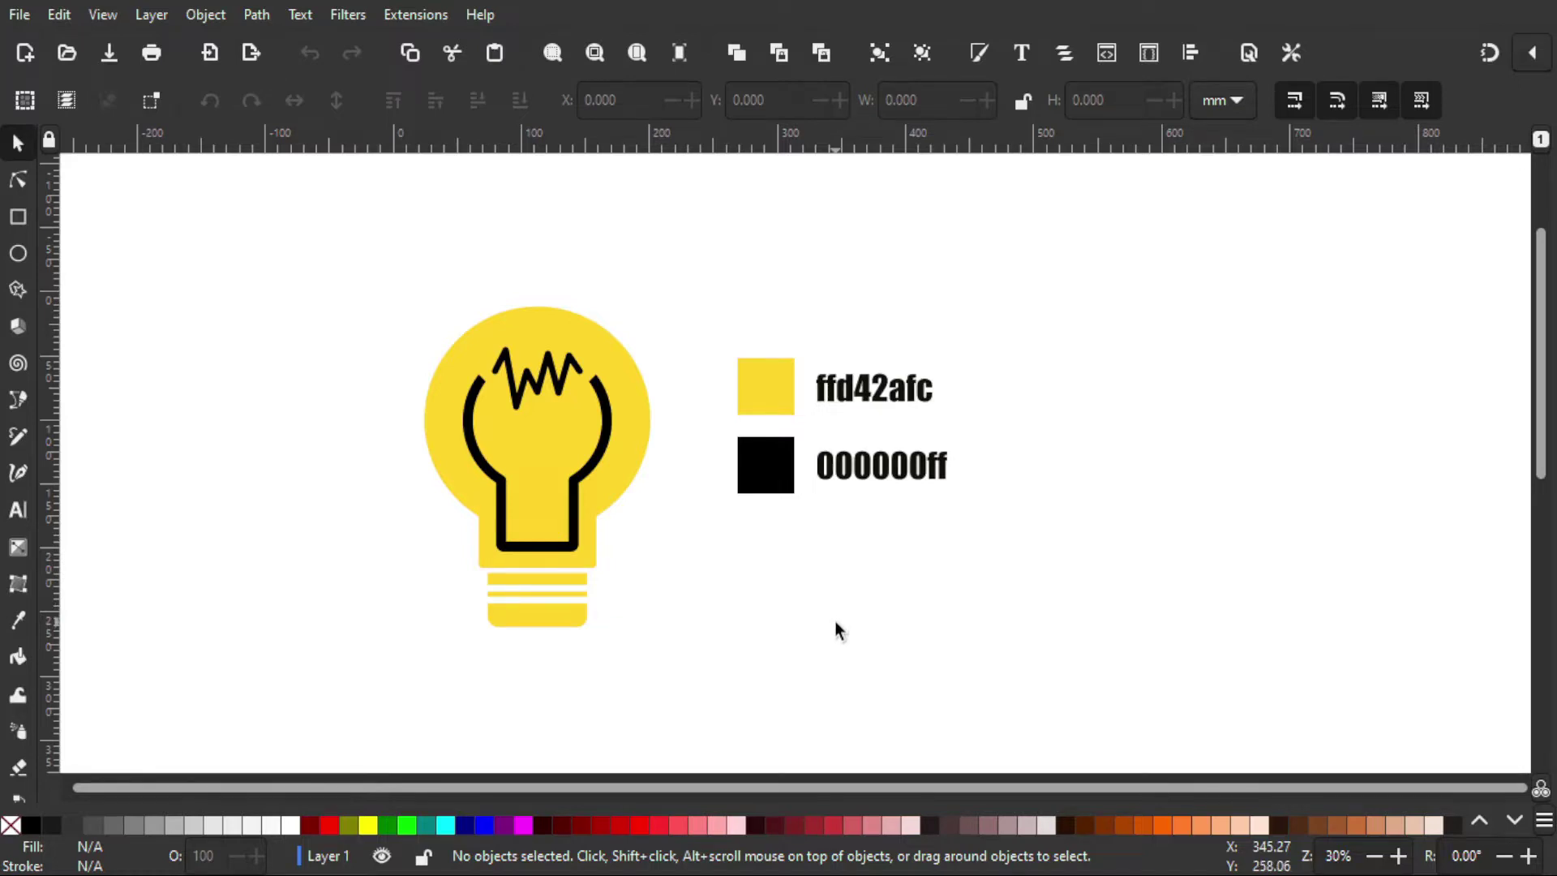
Step: Open the Fill and Stroke and the Align and Distribute dialogs
{"action": "left_click", "coordinate": [980, 54]}
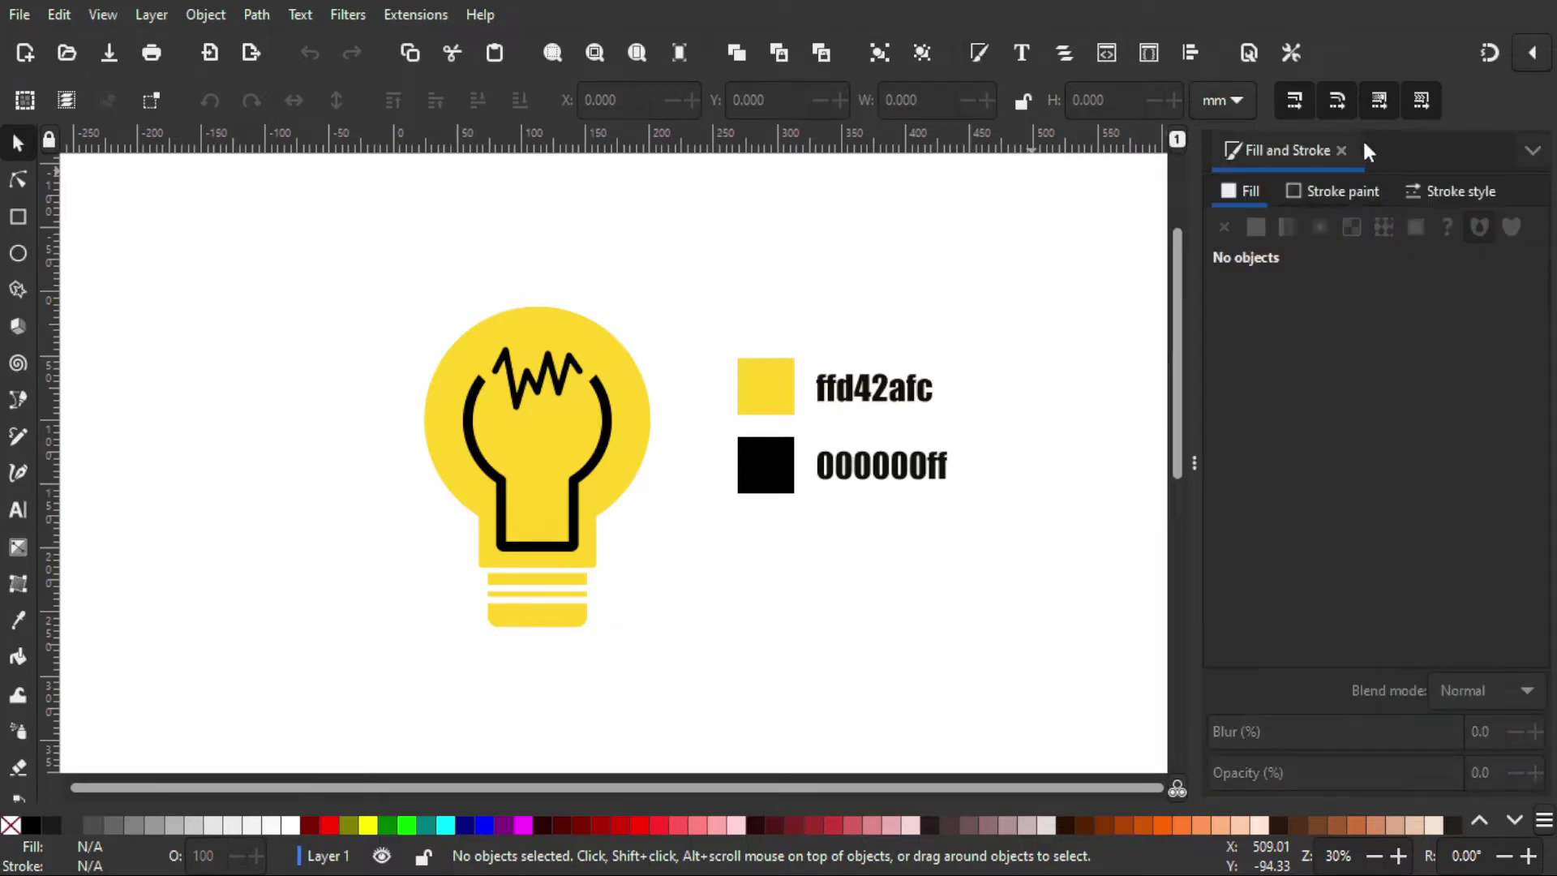
{"action": "left_click", "coordinate": [1190, 54]}
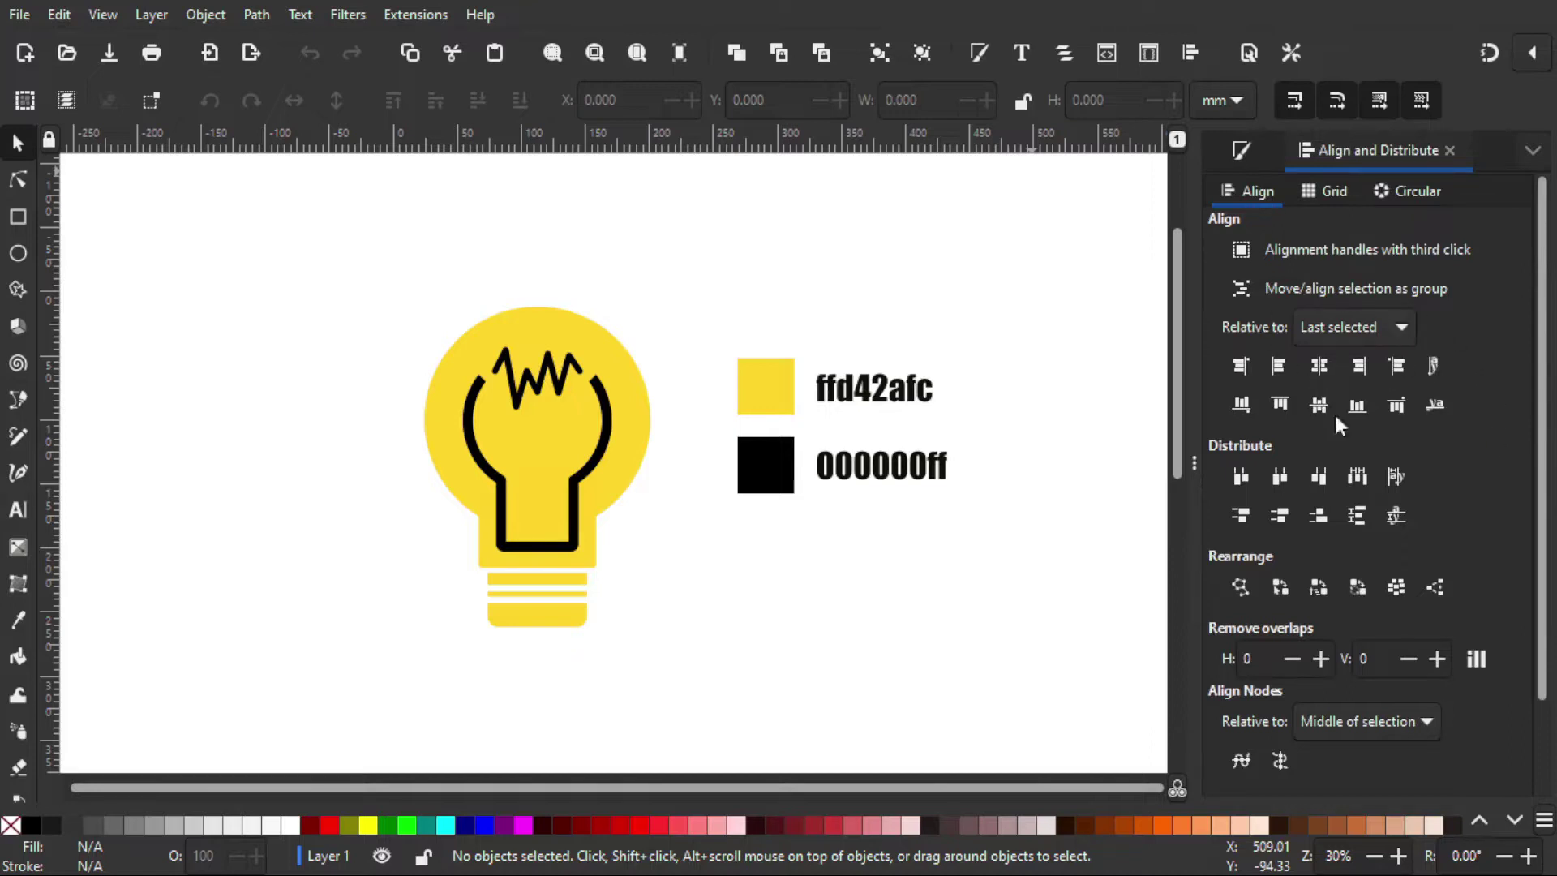
Step: Draw a circle about 150 mm in diameter in the empty area beside the colour swatches, fill it Fuchsia (#FF00FF) and shift it slightly down
{"action": "left_click_drag", "start_coordinate": [896, 593], "coordinate": [563, 625]}
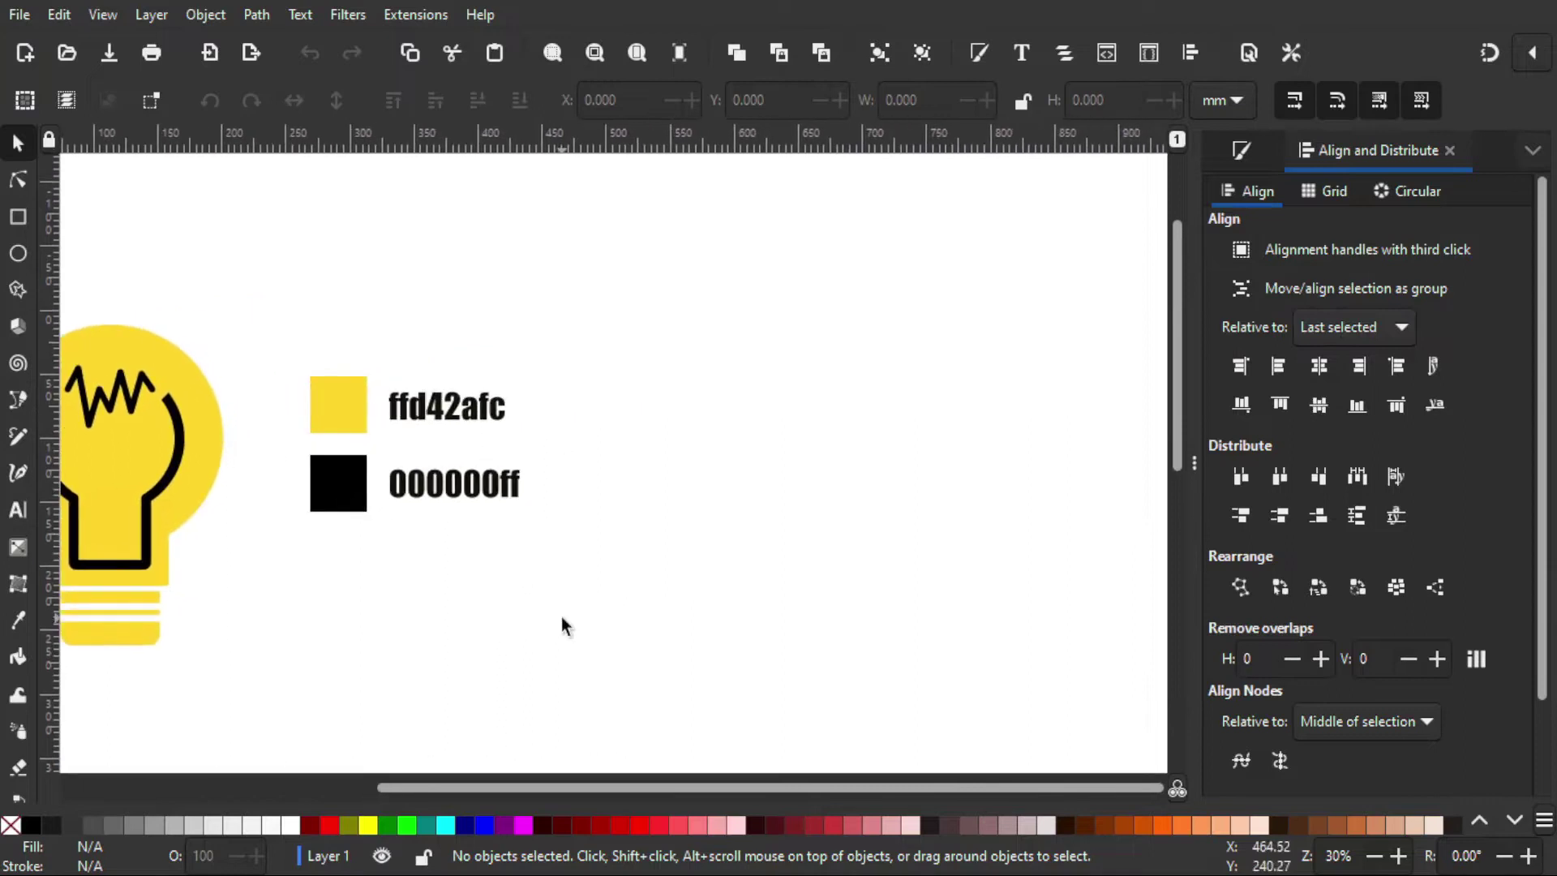
{"action": "scroll", "coordinate": [765, 549], "scroll_direction": "up", "scroll_amount": 1}
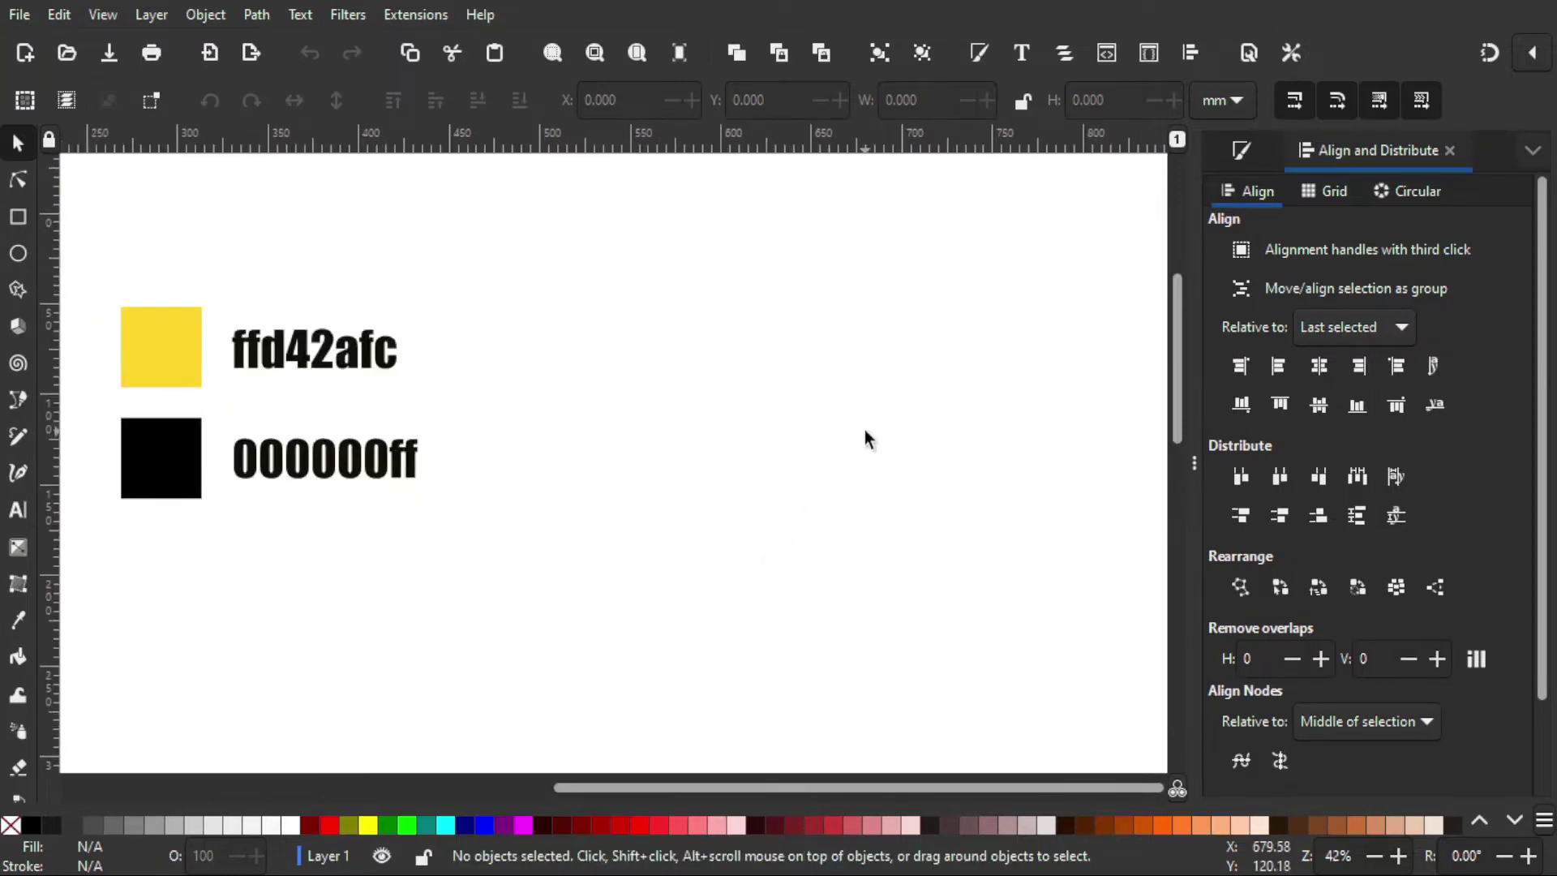
{"action": "left_click", "coordinate": [19, 251]}
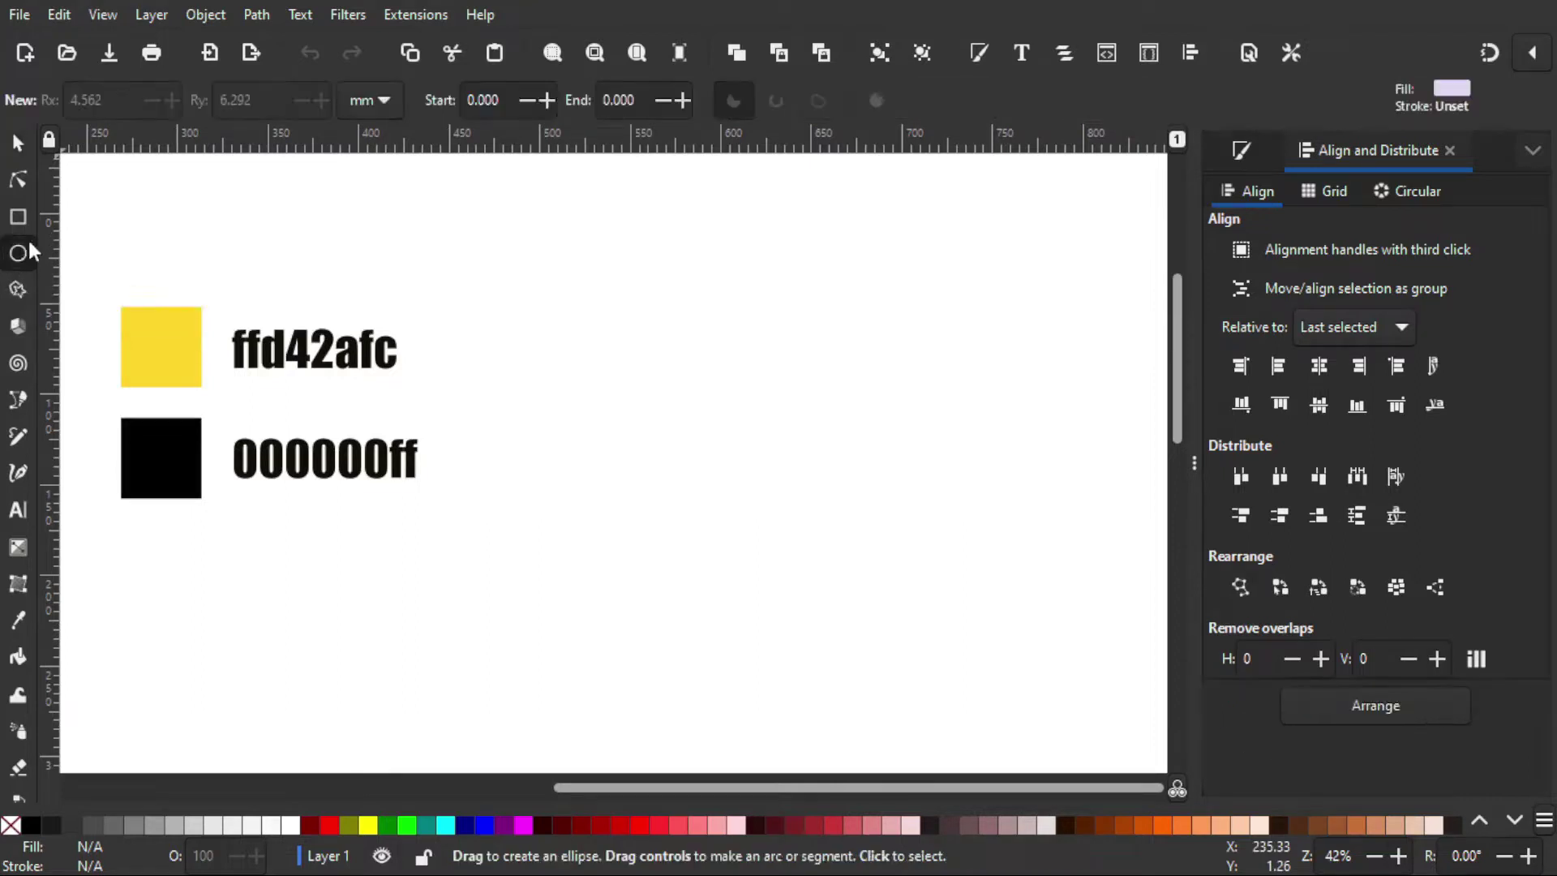
{"action": "key", "text": "ctrl"}
{"action": "left_click_drag", "start_coordinate": [699, 310], "coordinate": [844, 448]}
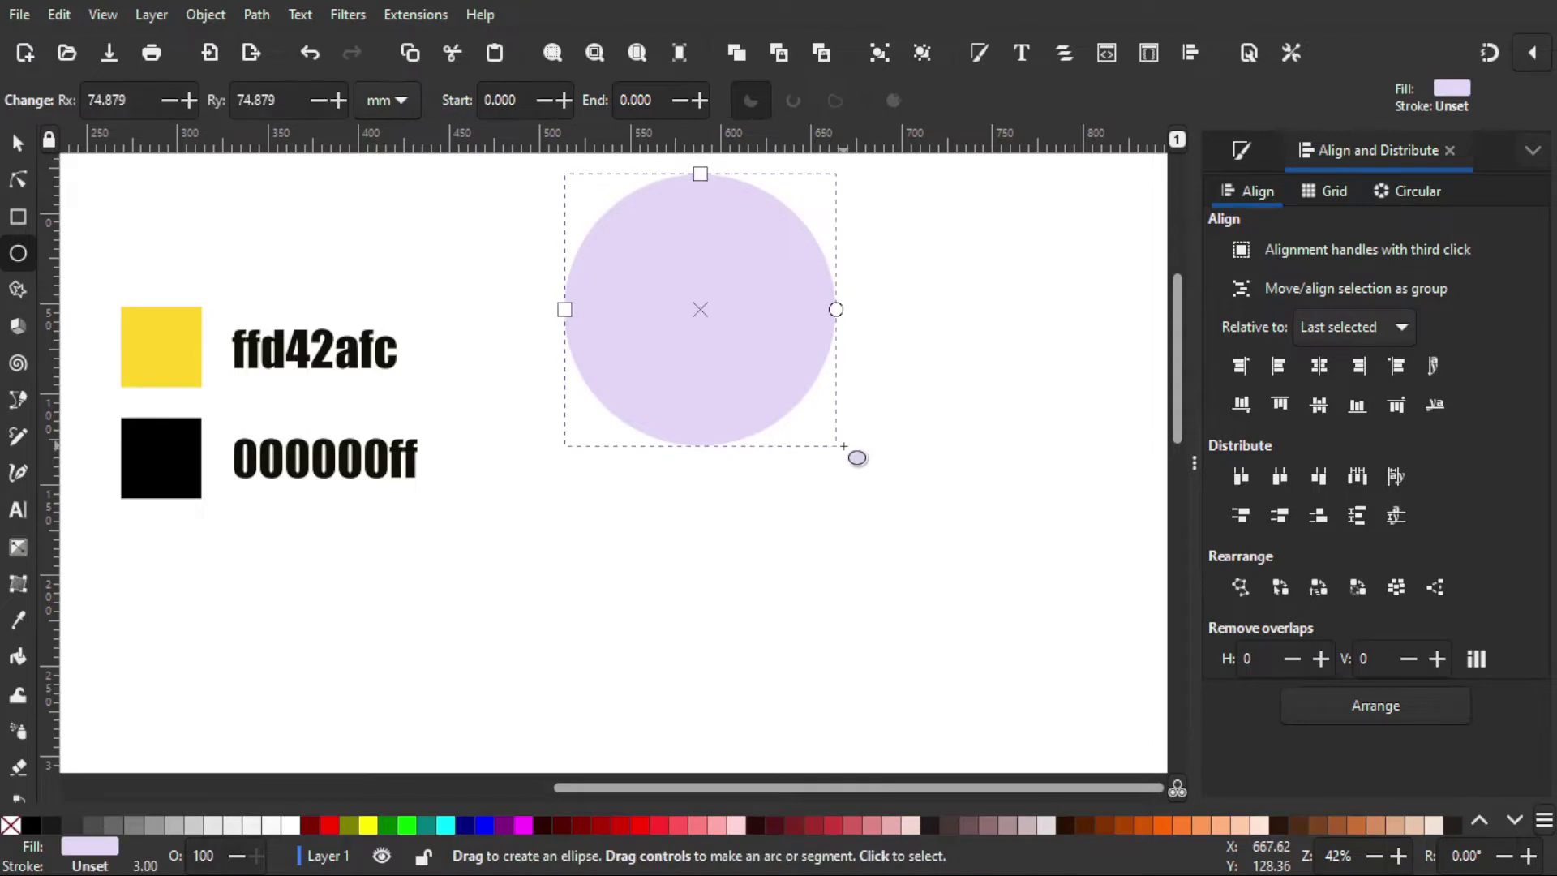
{"action": "left_click", "coordinate": [523, 827]}
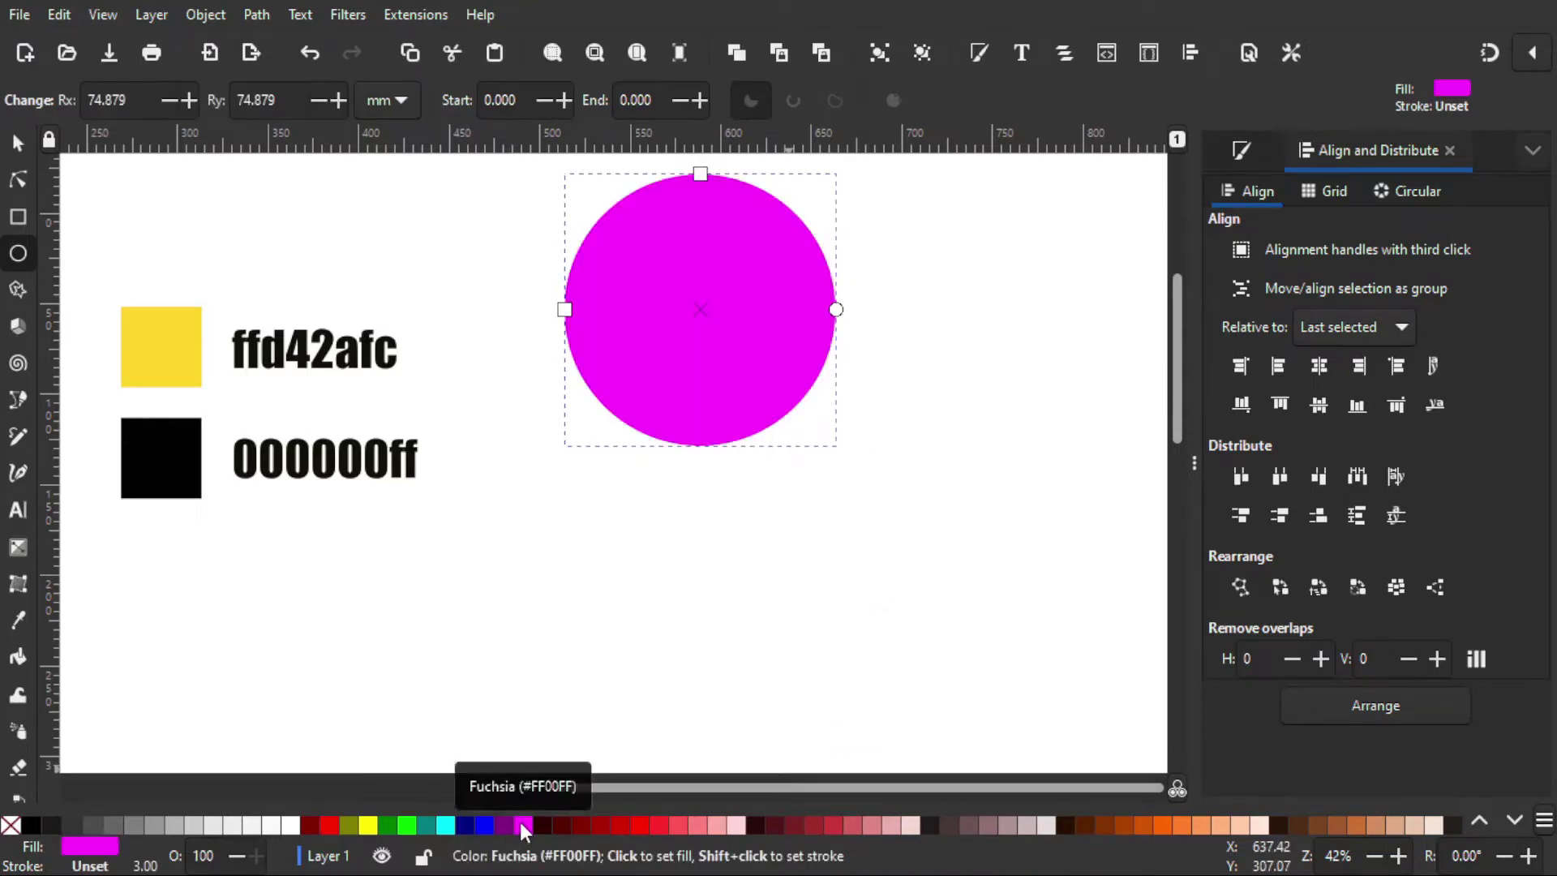
{"action": "left_click", "coordinate": [18, 143]}
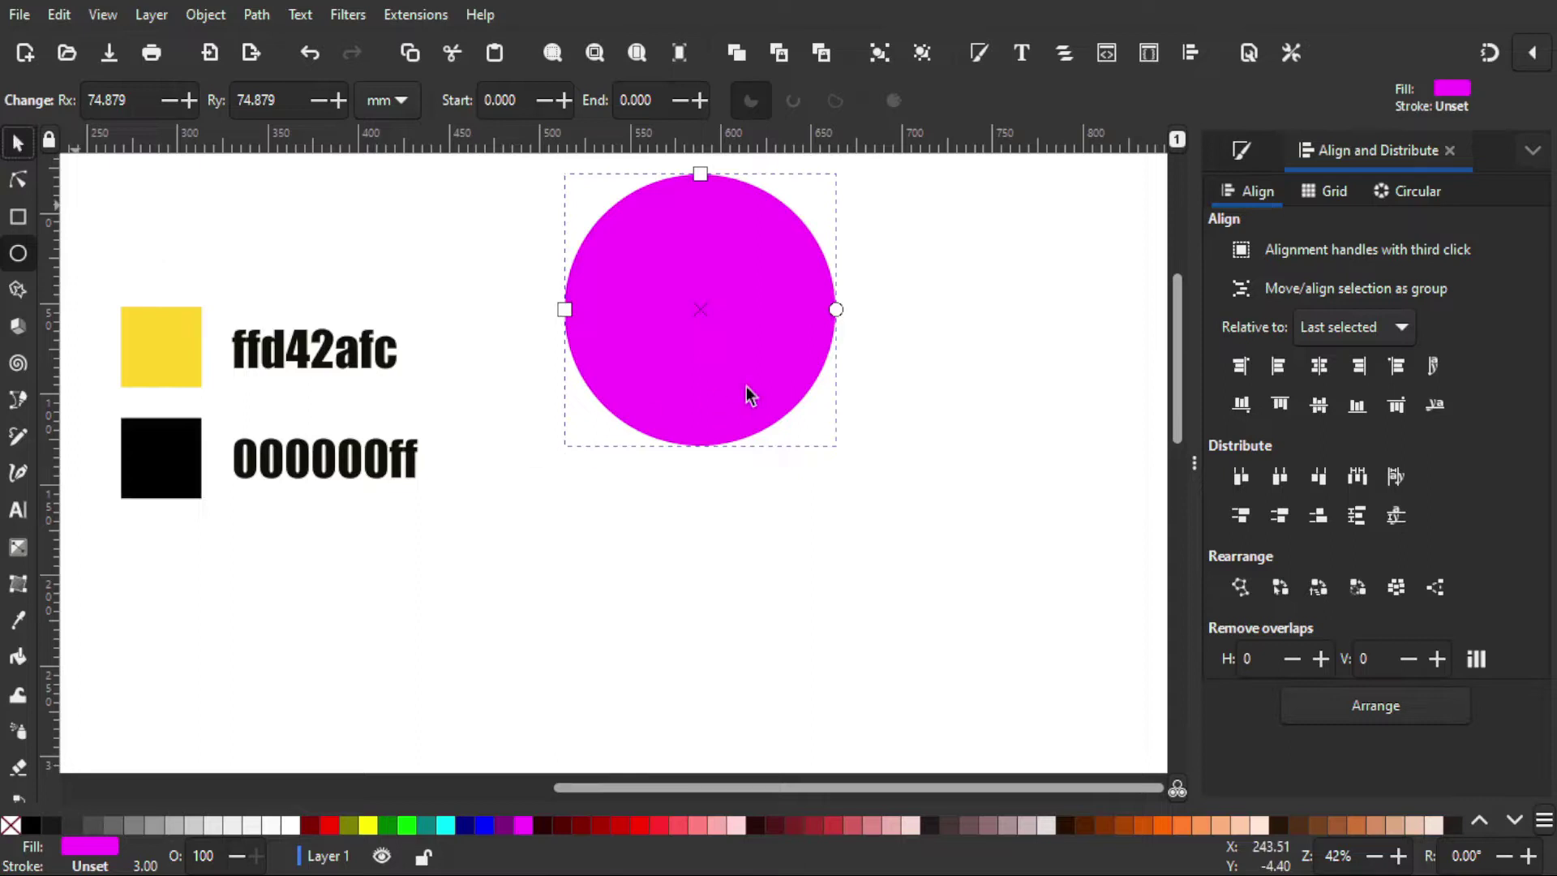
{"action": "left_click_drag", "start_coordinate": [773, 343], "coordinate": [780, 374]}
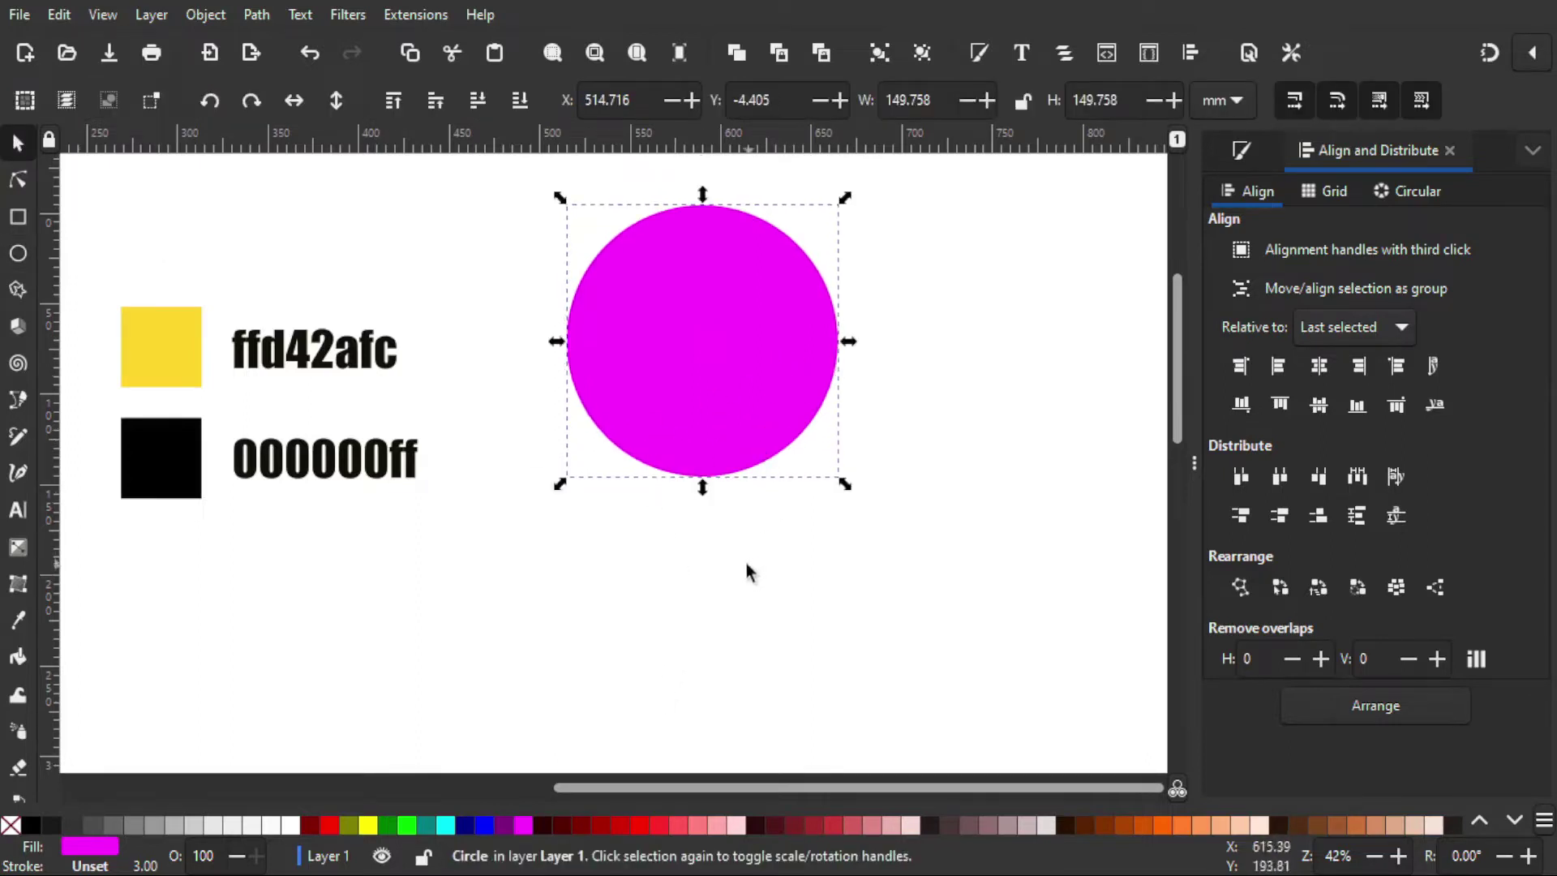
Step: Draw a rectangle about 63 by 38 mm below the circle and round its corners with a radius of about 6.9 mm
{"action": "left_click", "coordinate": [16, 217]}
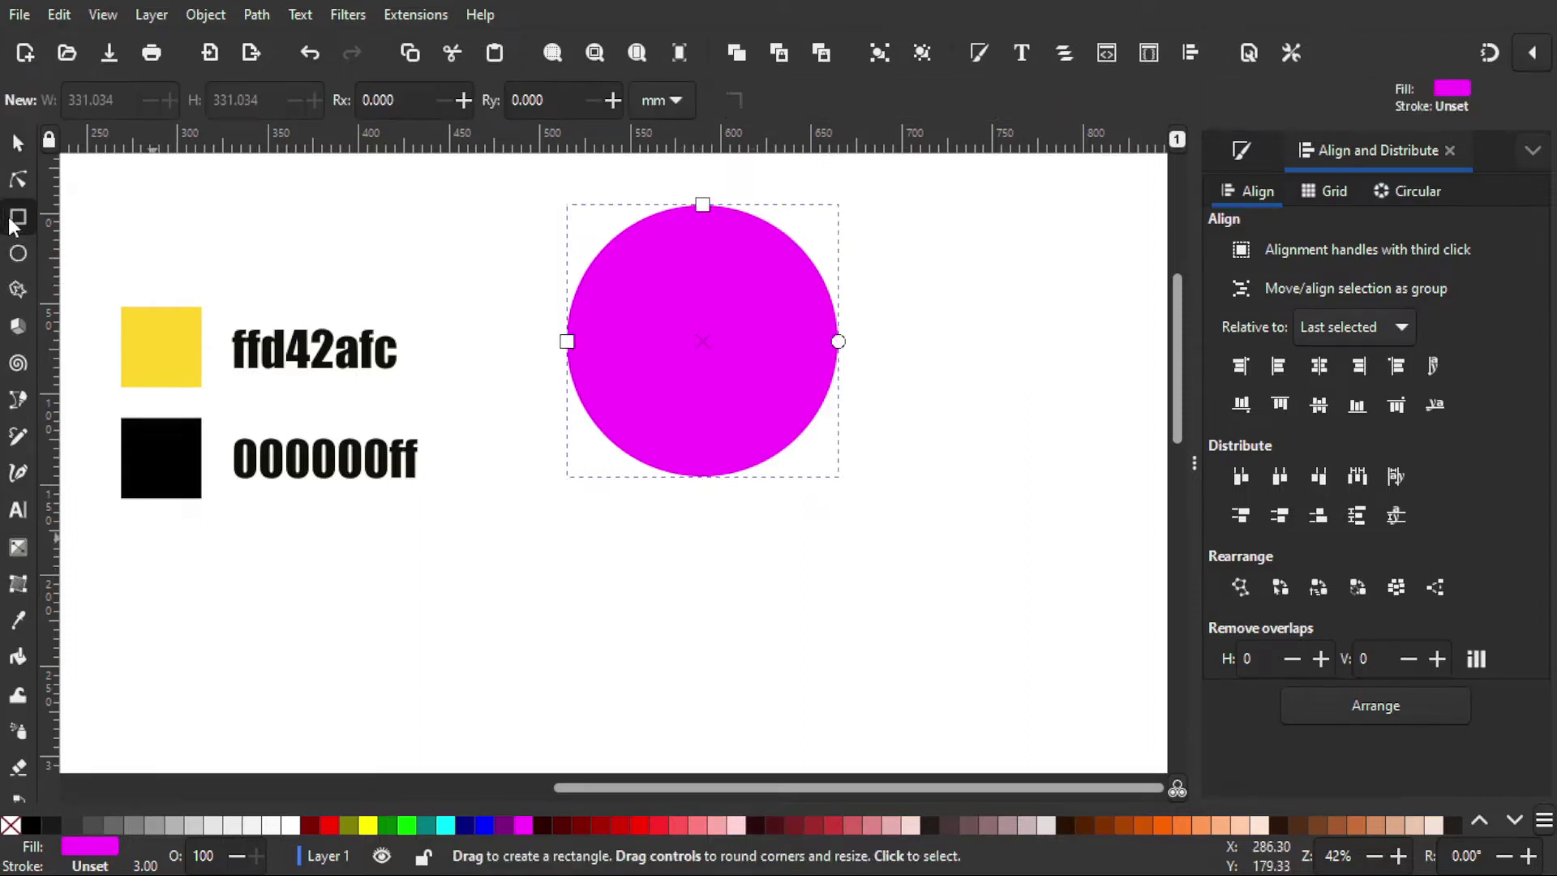
{"action": "left_click_drag", "start_coordinate": [651, 565], "coordinate": [763, 496]}
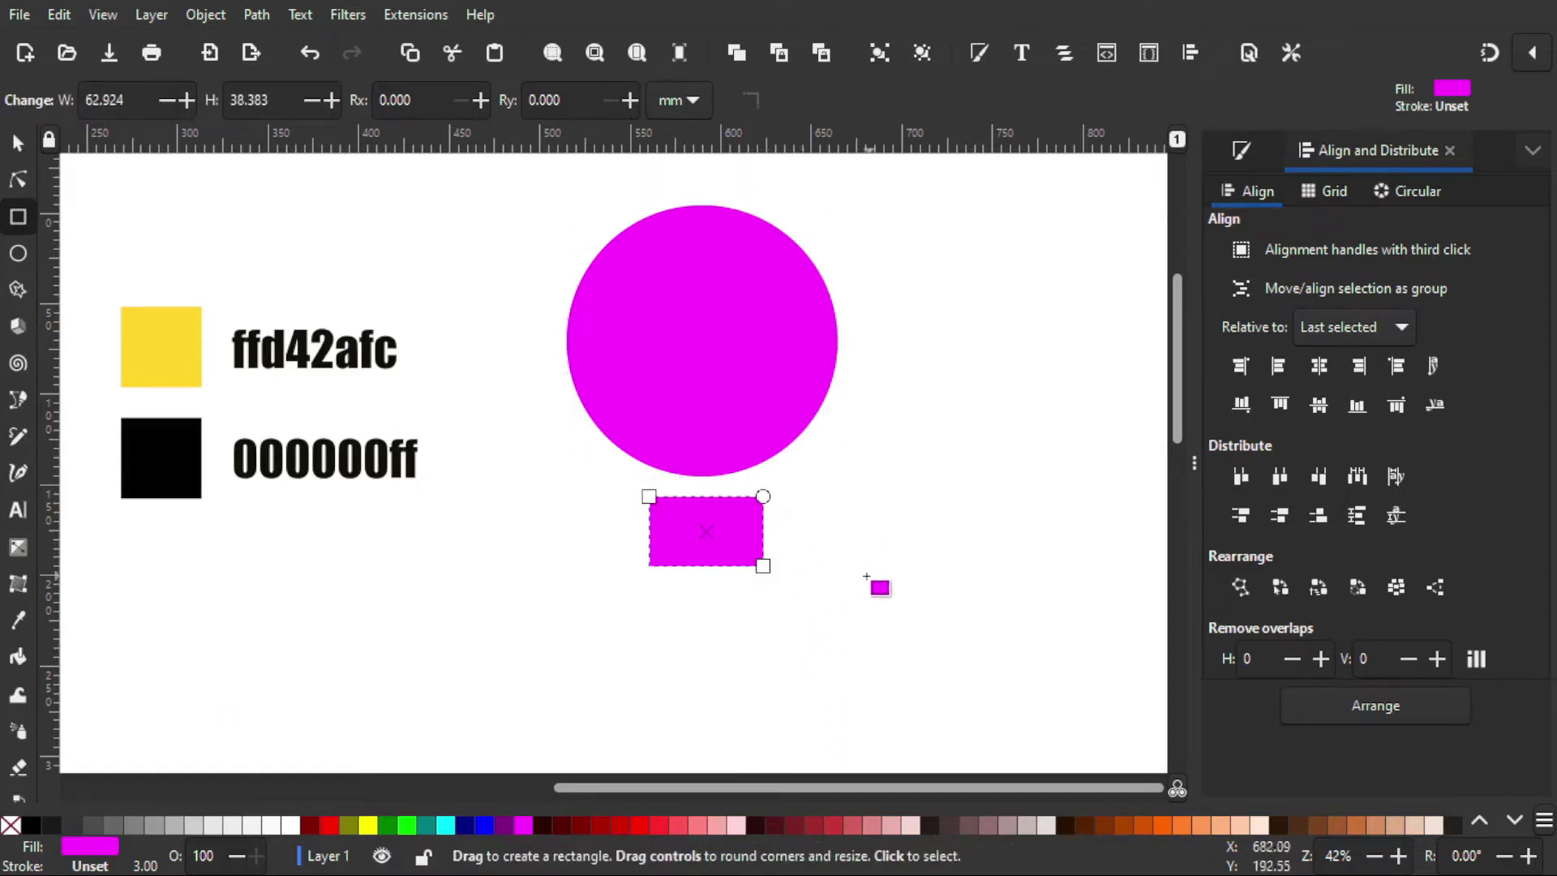
{"action": "scroll", "coordinate": [767, 558], "scroll_direction": "up", "scroll_amount": 2}
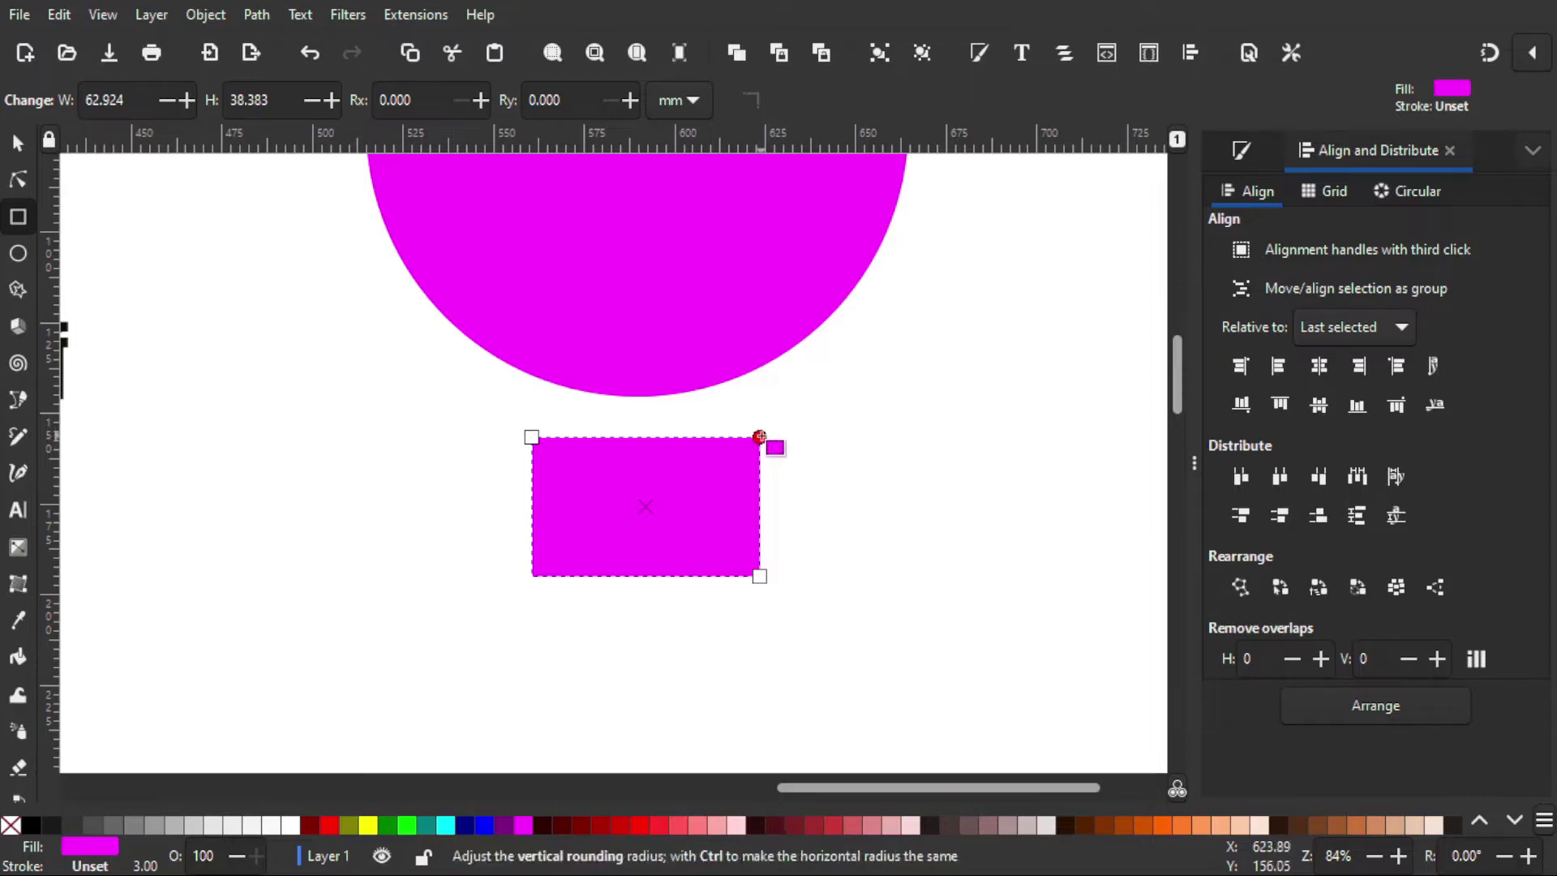
{"action": "left_click_drag", "start_coordinate": [758, 437], "coordinate": [759, 463]}
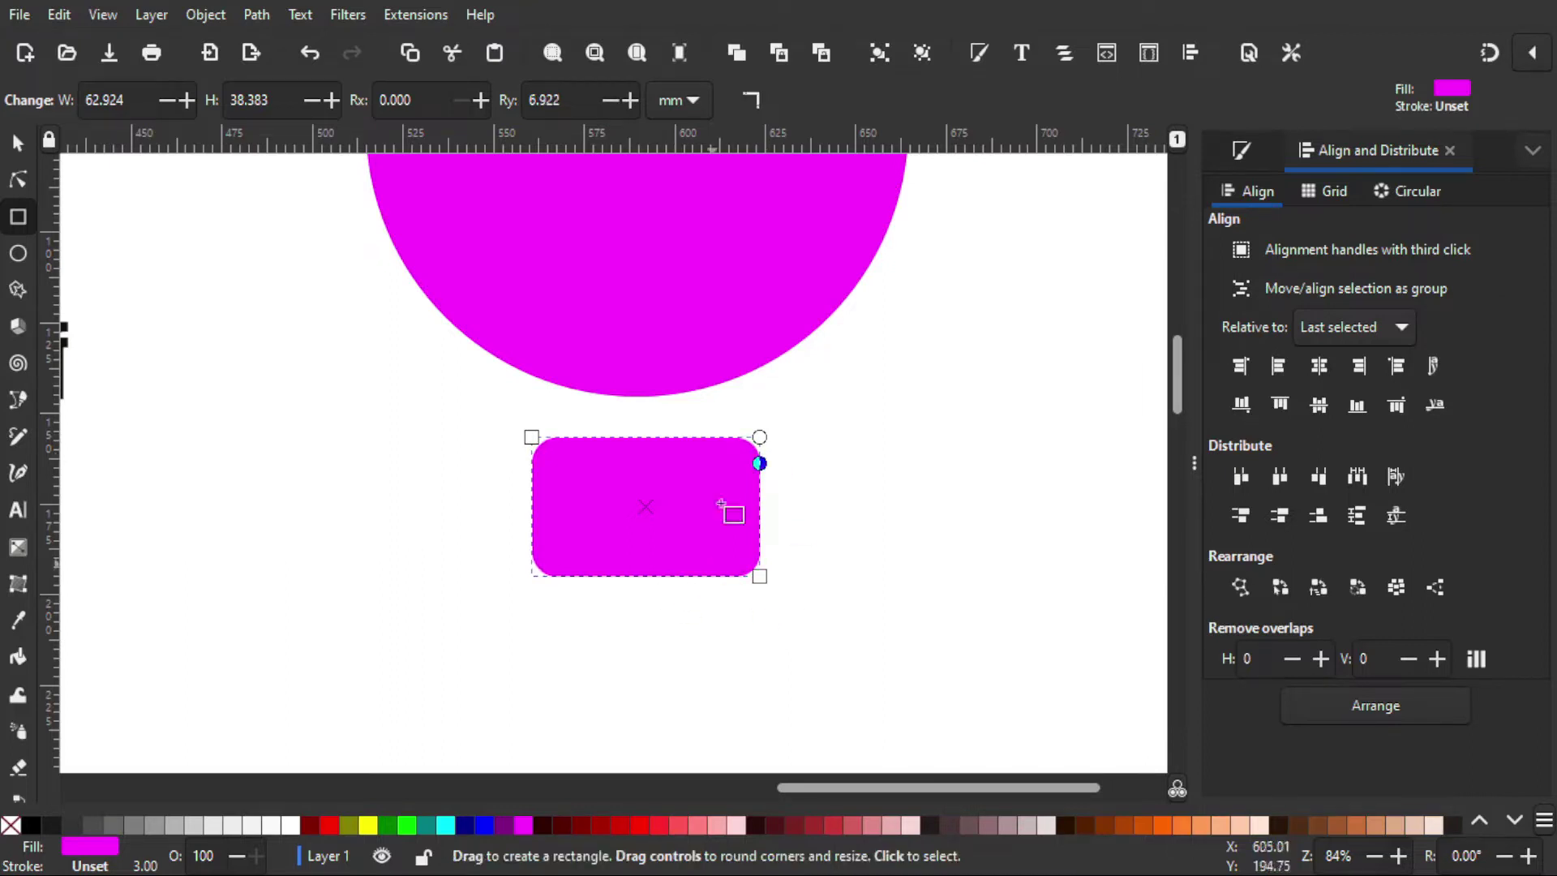
Step: Move the rounded rectangle up to overlap the circle's lower edge and centre it horizontally on the circle
{"action": "left_click", "coordinate": [13, 146]}
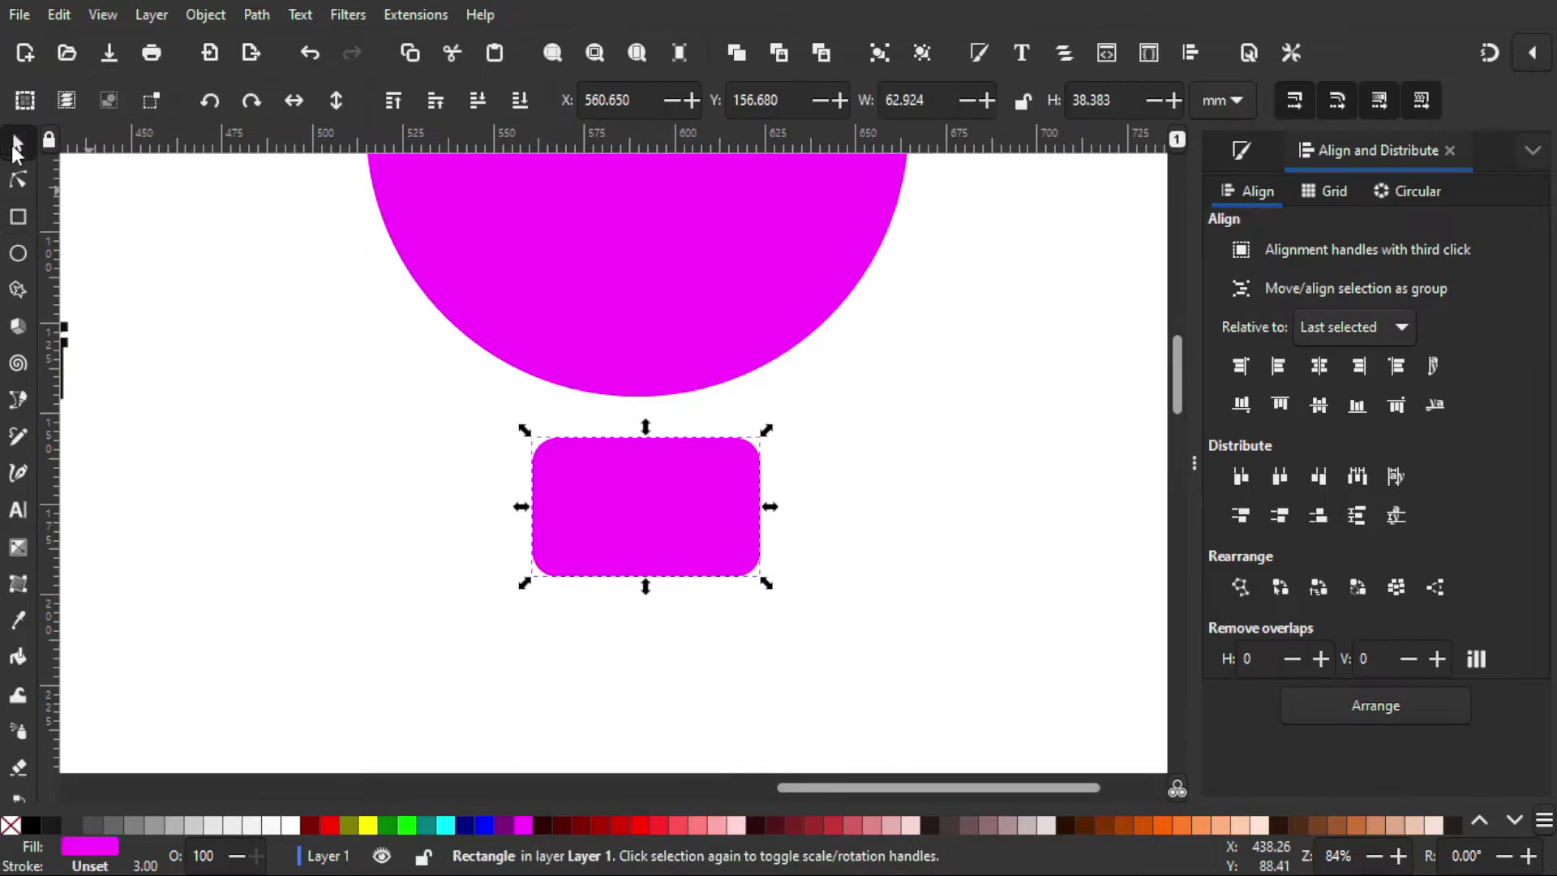
{"action": "scroll", "coordinate": [608, 659], "scroll_direction": "up", "scroll_amount": 1}
{"action": "scroll", "coordinate": [608, 658], "scroll_direction": "down", "scroll_amount": 1}
{"action": "left_click_drag", "start_coordinate": [689, 538], "coordinate": [666, 446]}
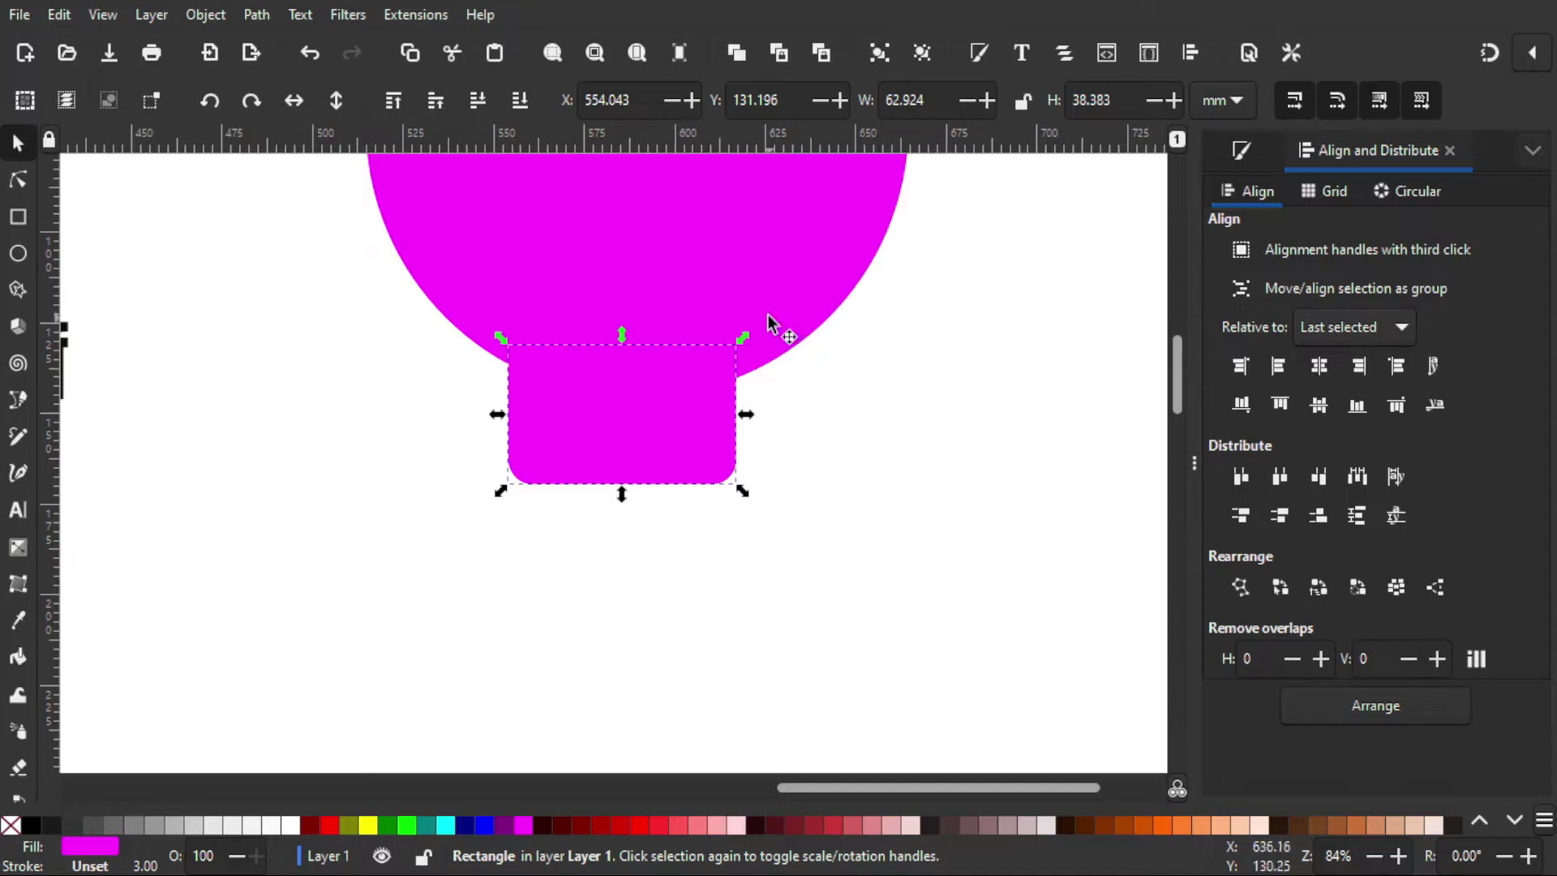
{"action": "left_click", "coordinate": [859, 588]}
{"action": "left_click", "coordinate": [635, 417]}
{"action": "left_click", "coordinate": [763, 253], "text": "shift"}
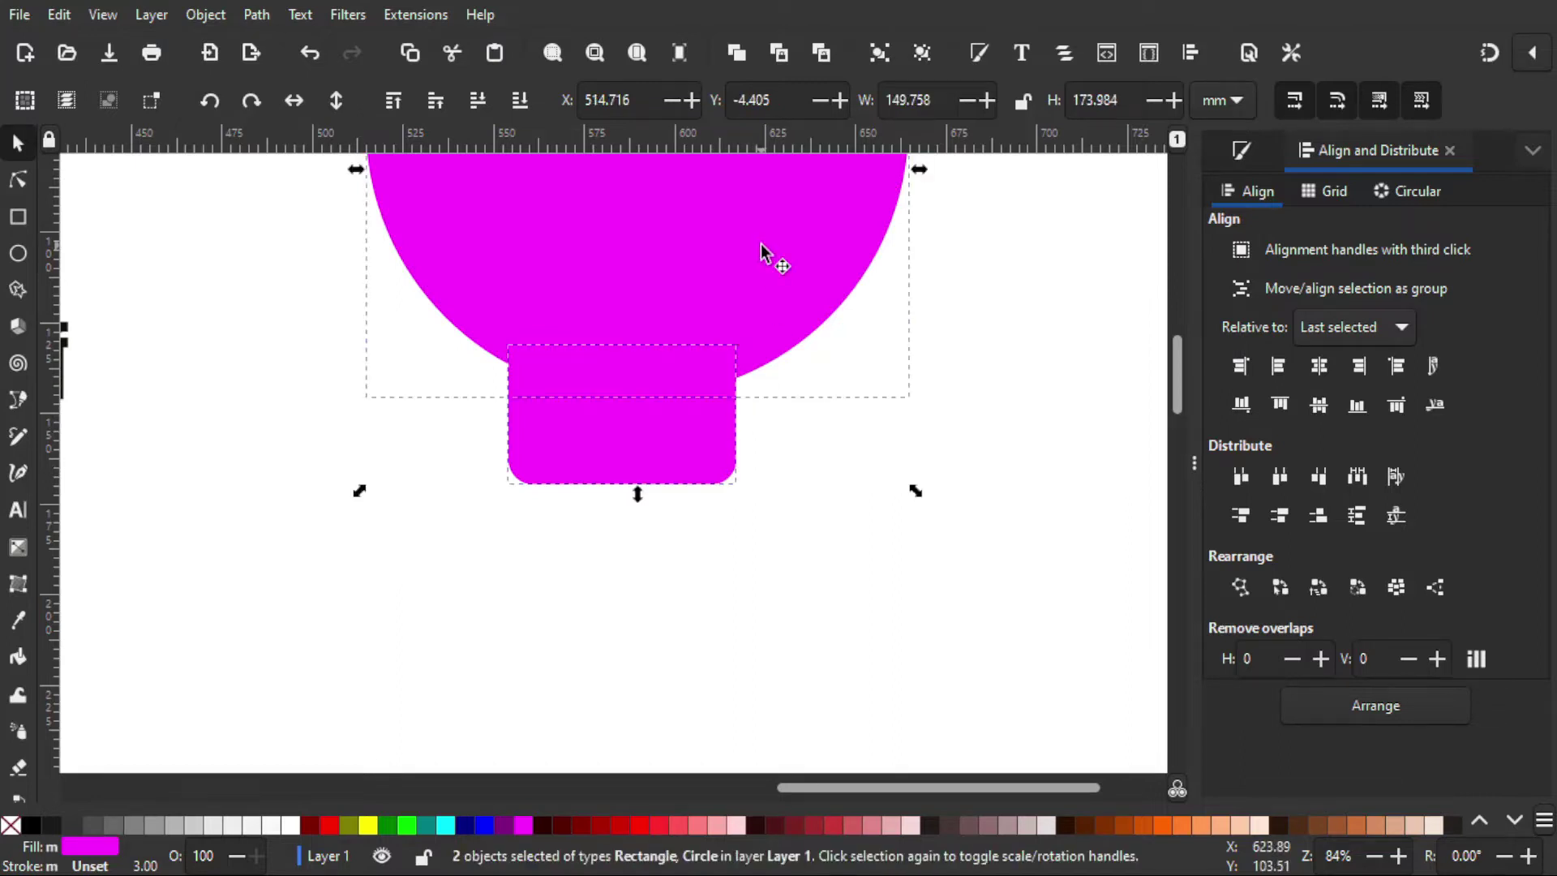
{"action": "left_click", "coordinate": [1320, 366]}
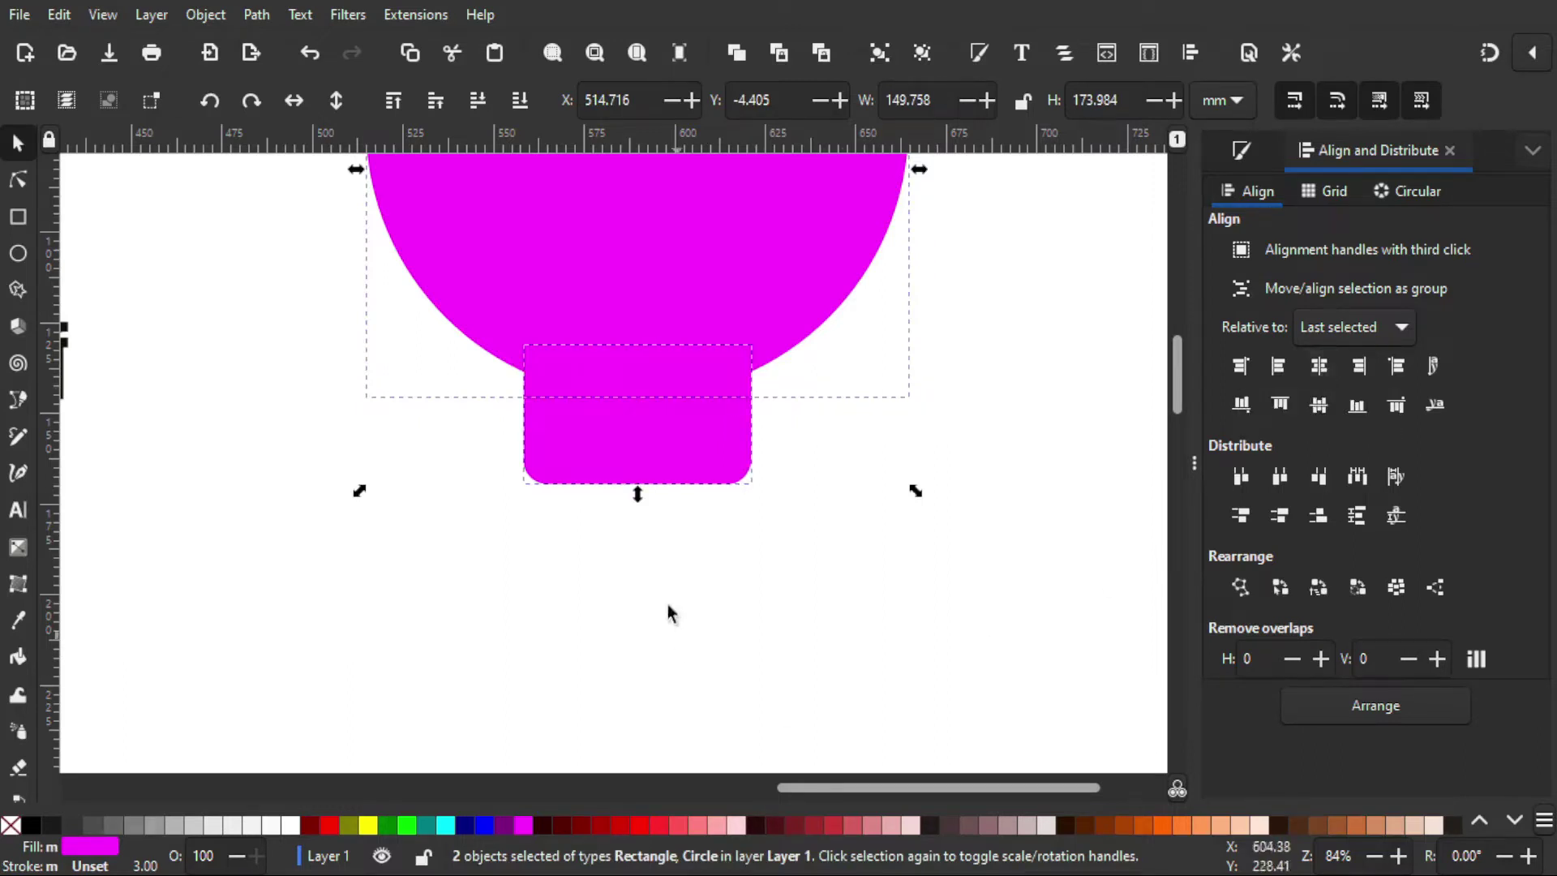
{"action": "left_click", "coordinate": [752, 558]}
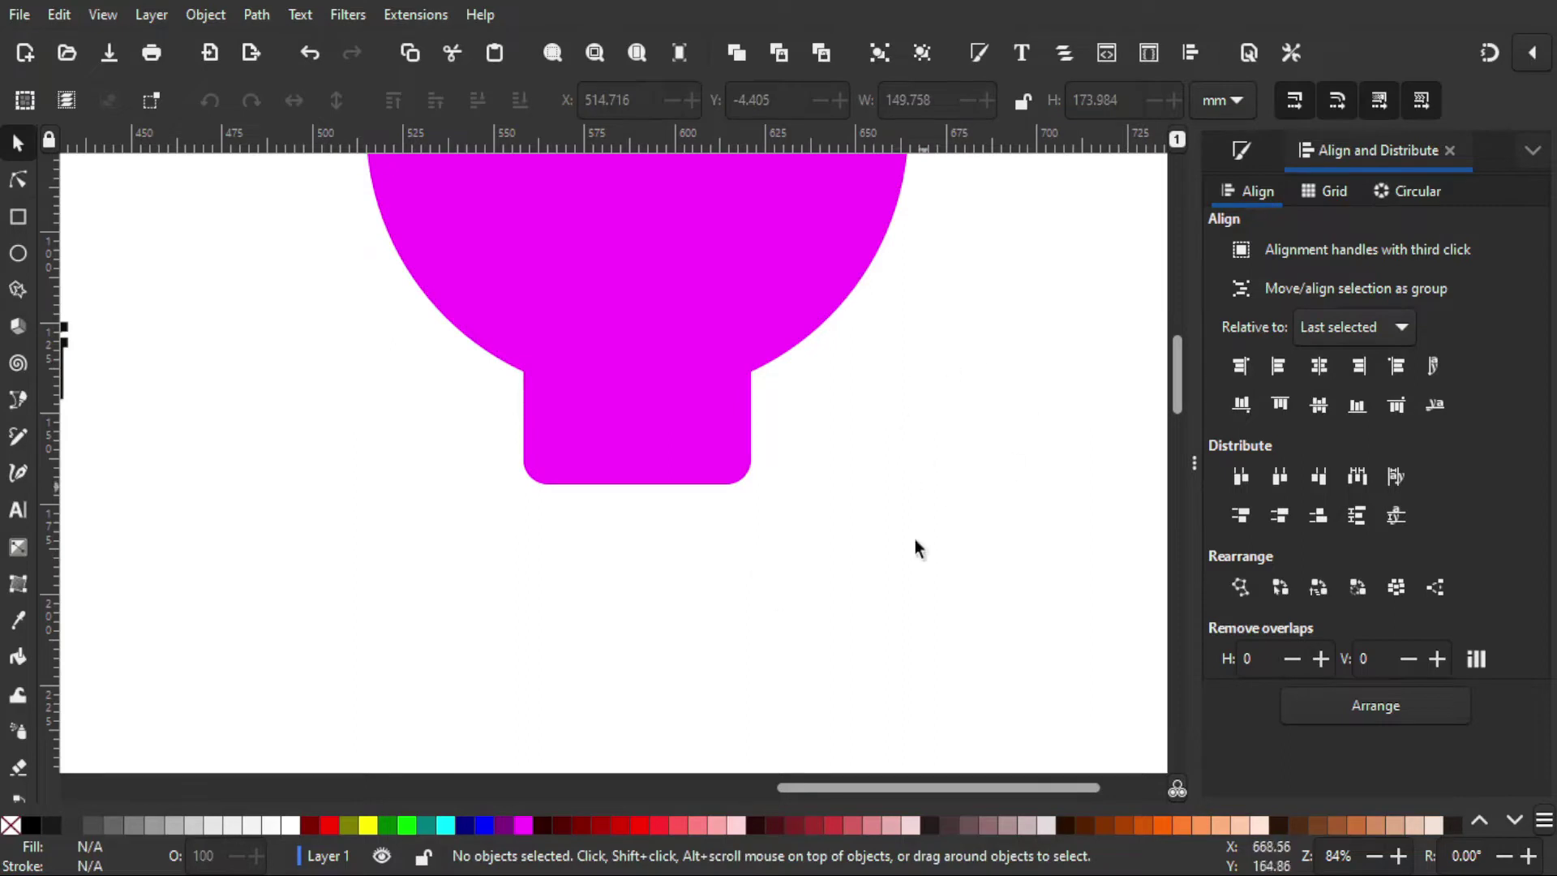
Step: Duplicate the rounded neck rectangle, place the copy just below it and scale it about its centre to about 53 by 32 mm
{"action": "scroll", "coordinate": [908, 577], "scroll_direction": "down", "scroll_amount": 1, "text": "ctrl"}
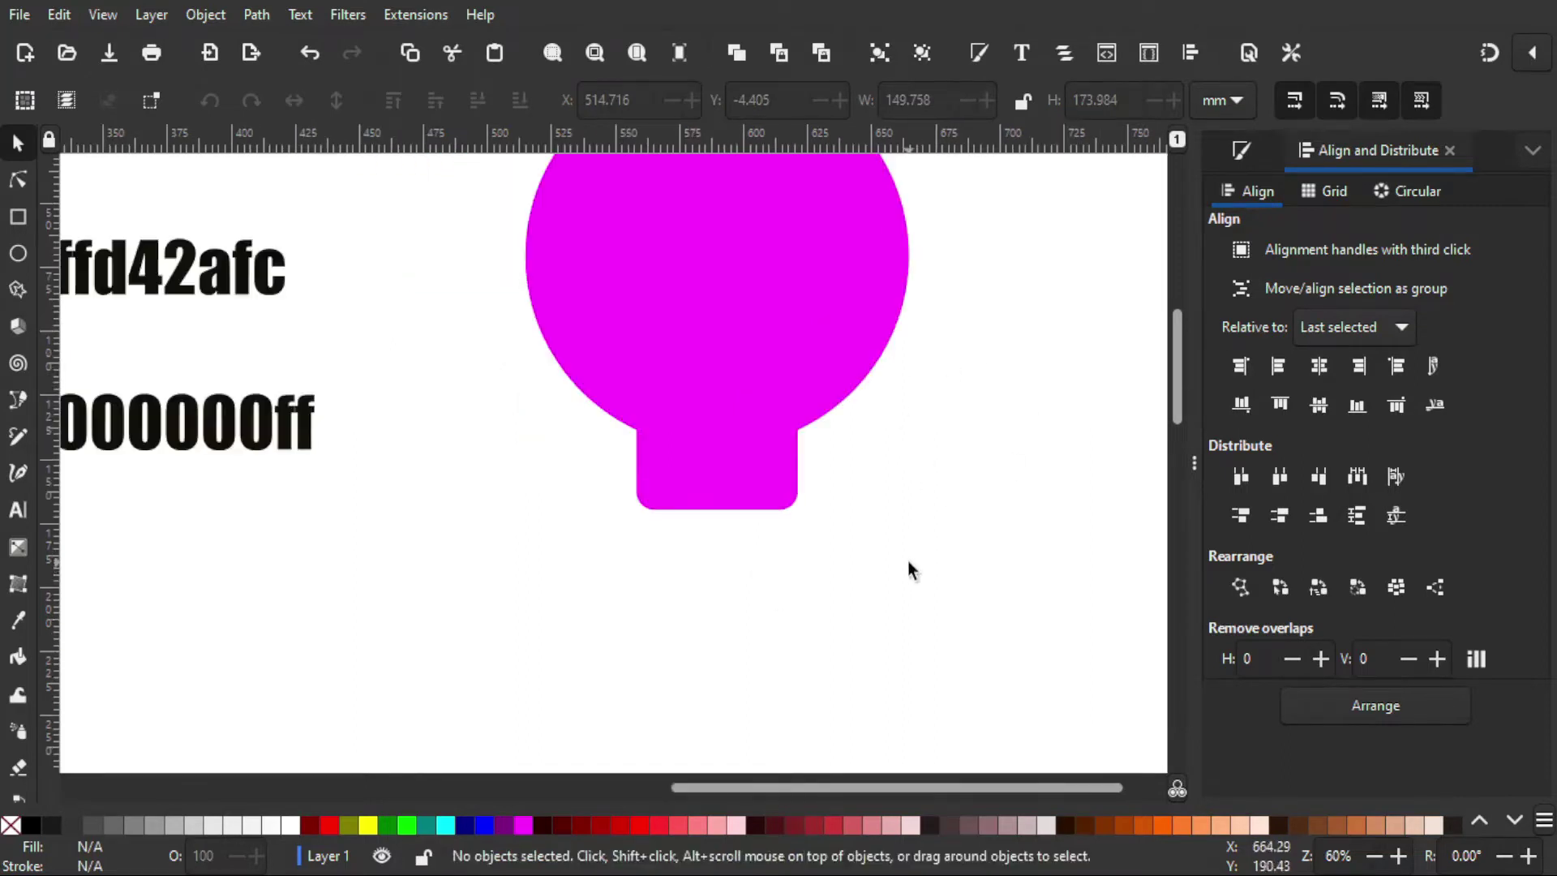
{"action": "scroll", "coordinate": [908, 572], "scroll_direction": "up", "scroll_amount": 3}
{"action": "left_click", "coordinate": [774, 557]}
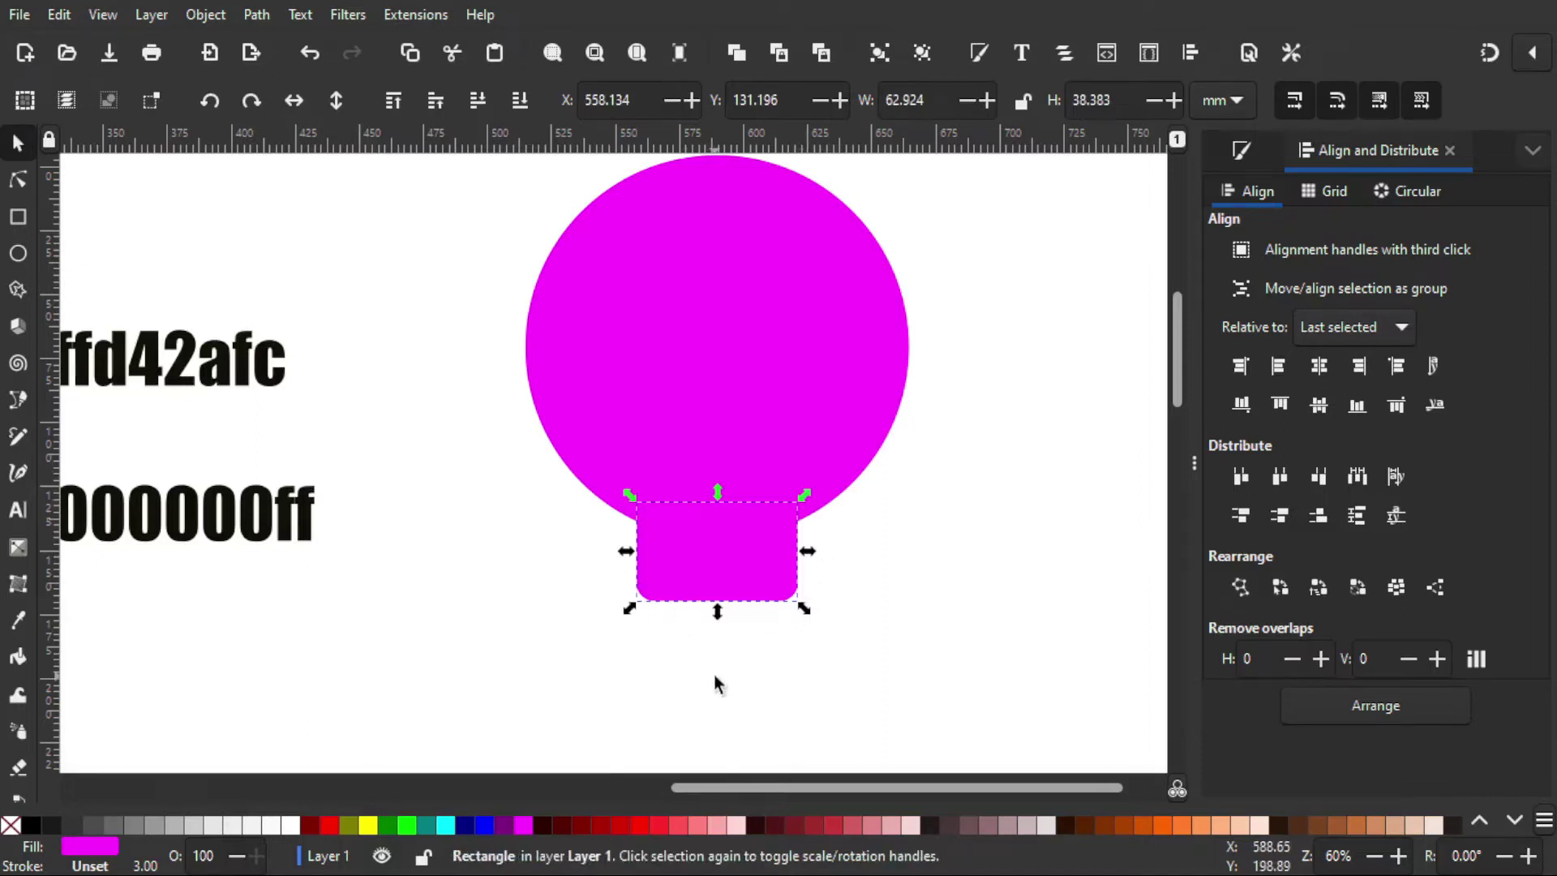
{"action": "key", "text": "ctrl"}
{"action": "key", "text": "ctrl"}
{"action": "left_click_drag", "start_coordinate": [757, 536], "coordinate": [748, 643]}
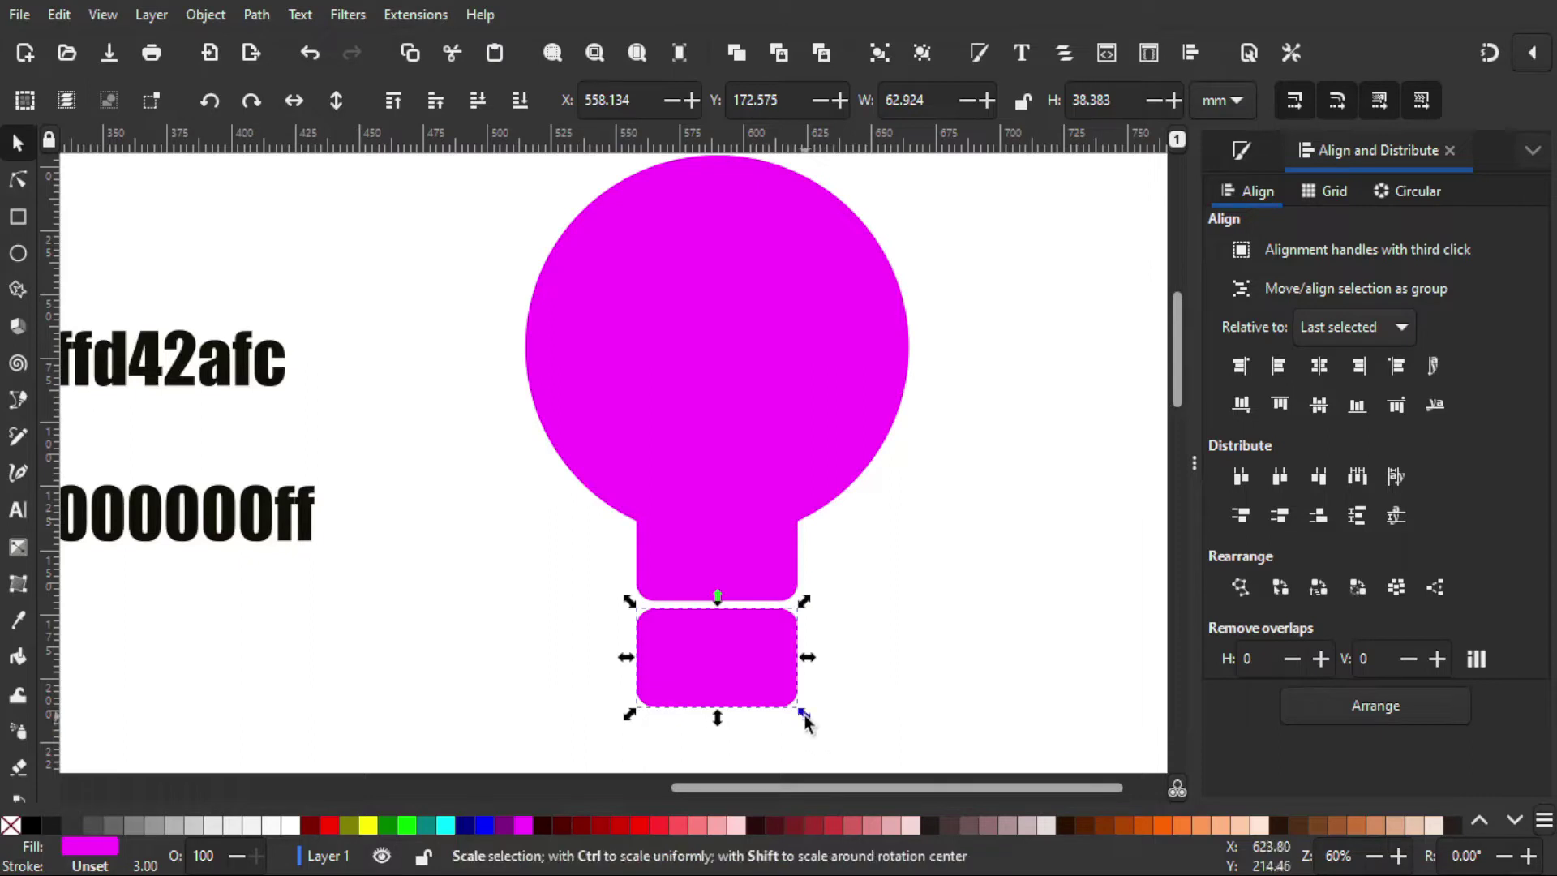
{"action": "left_click_drag", "start_coordinate": [805, 717], "coordinate": [793, 715]}
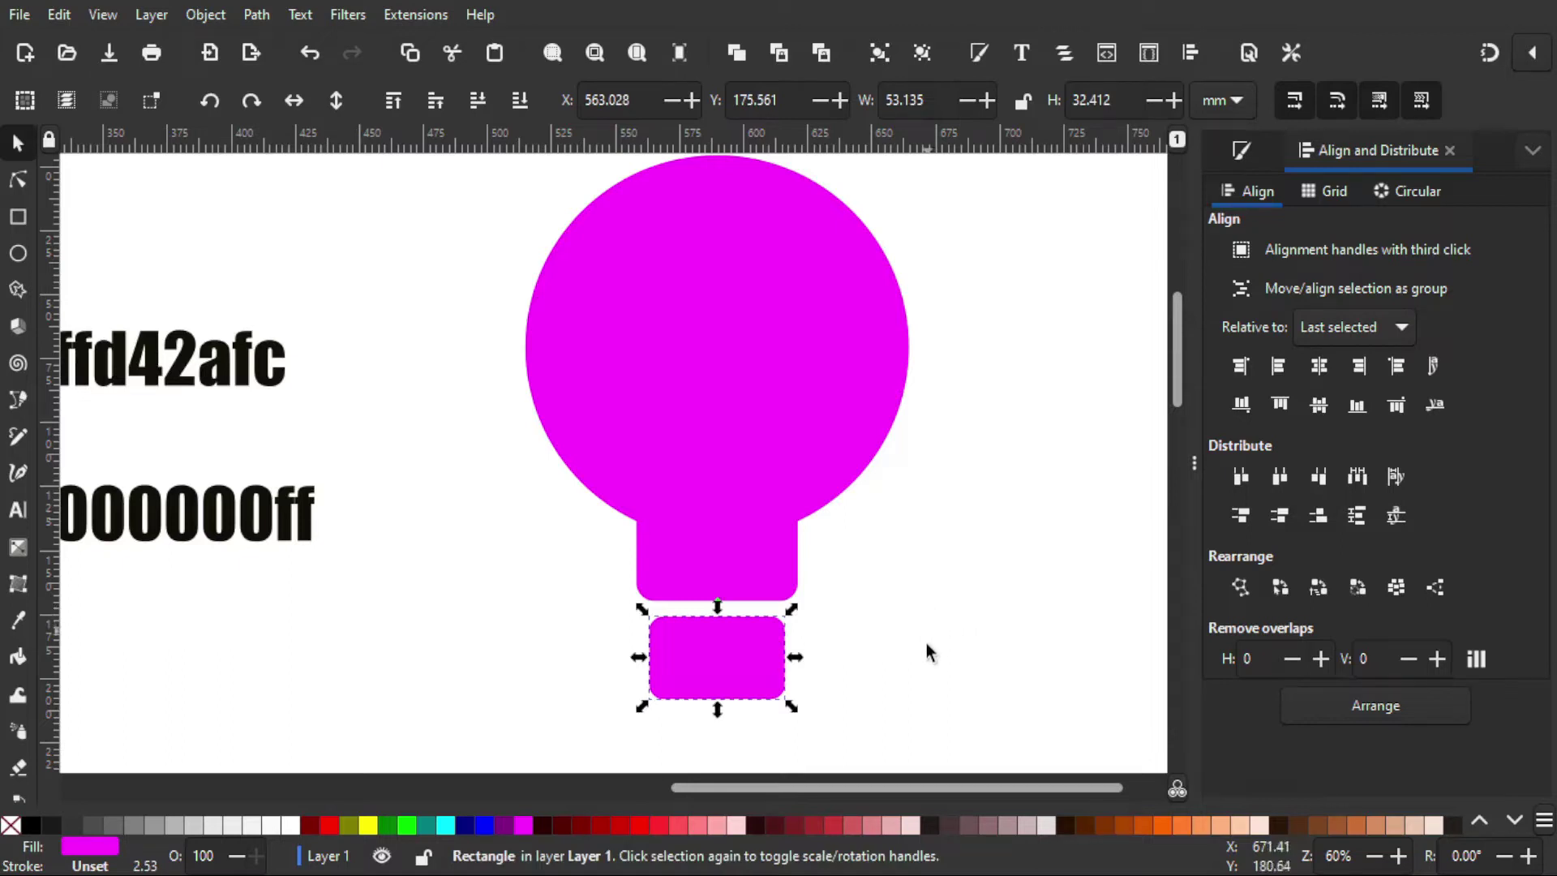
Step: Draw a rectangle about 82 by 20 mm across the upper part of the base rectangle and fill it Lime (#00FF00)
{"action": "scroll", "coordinate": [716, 707], "scroll_direction": "up", "scroll_amount": 1}
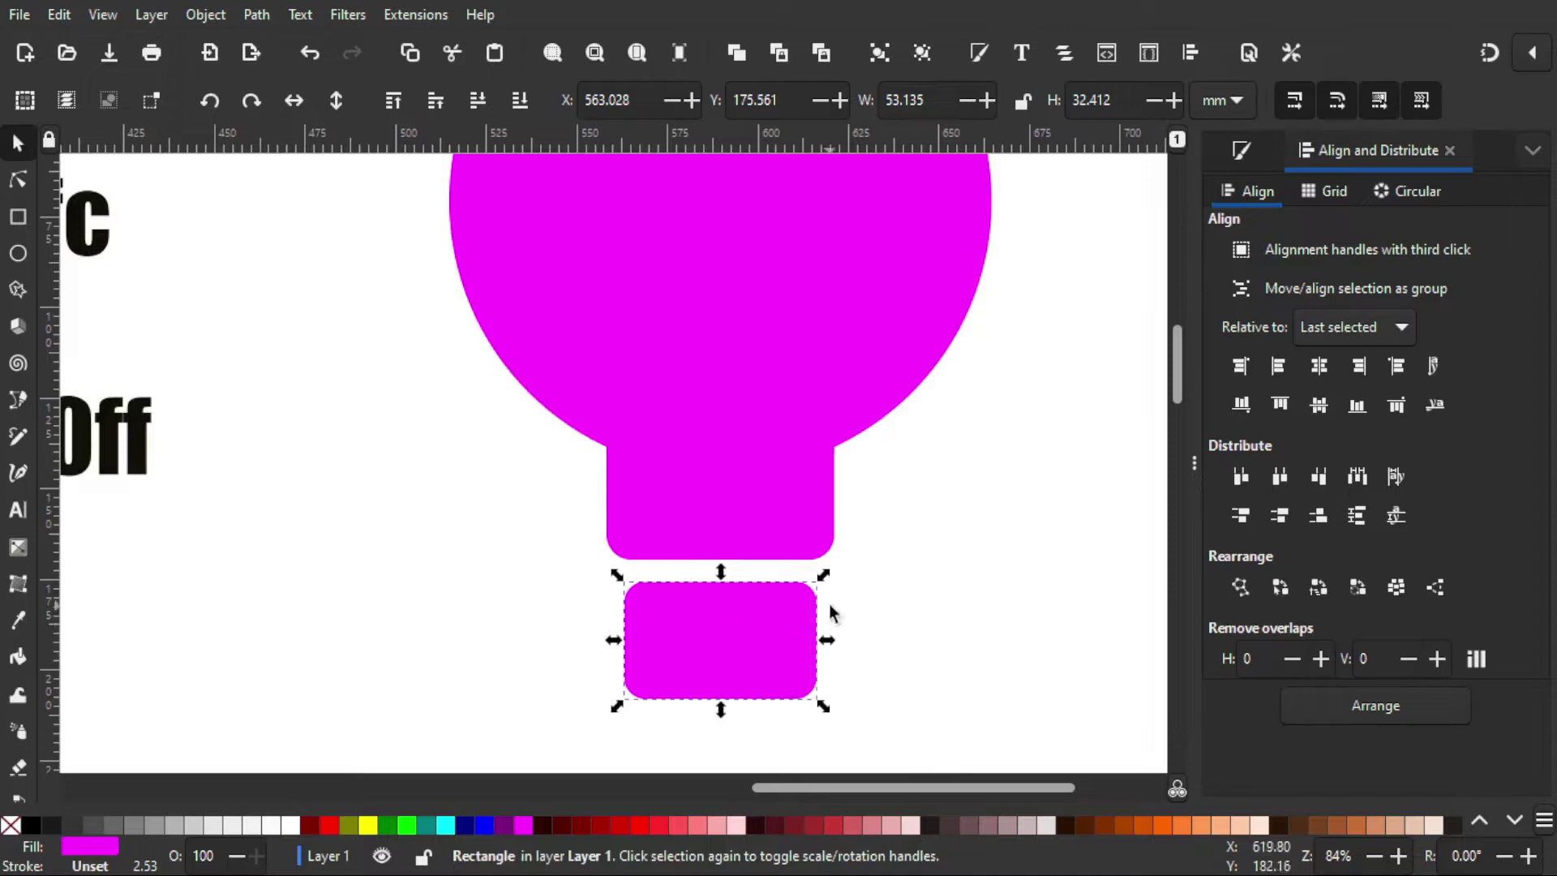
{"action": "left_click", "coordinate": [254, 478]}
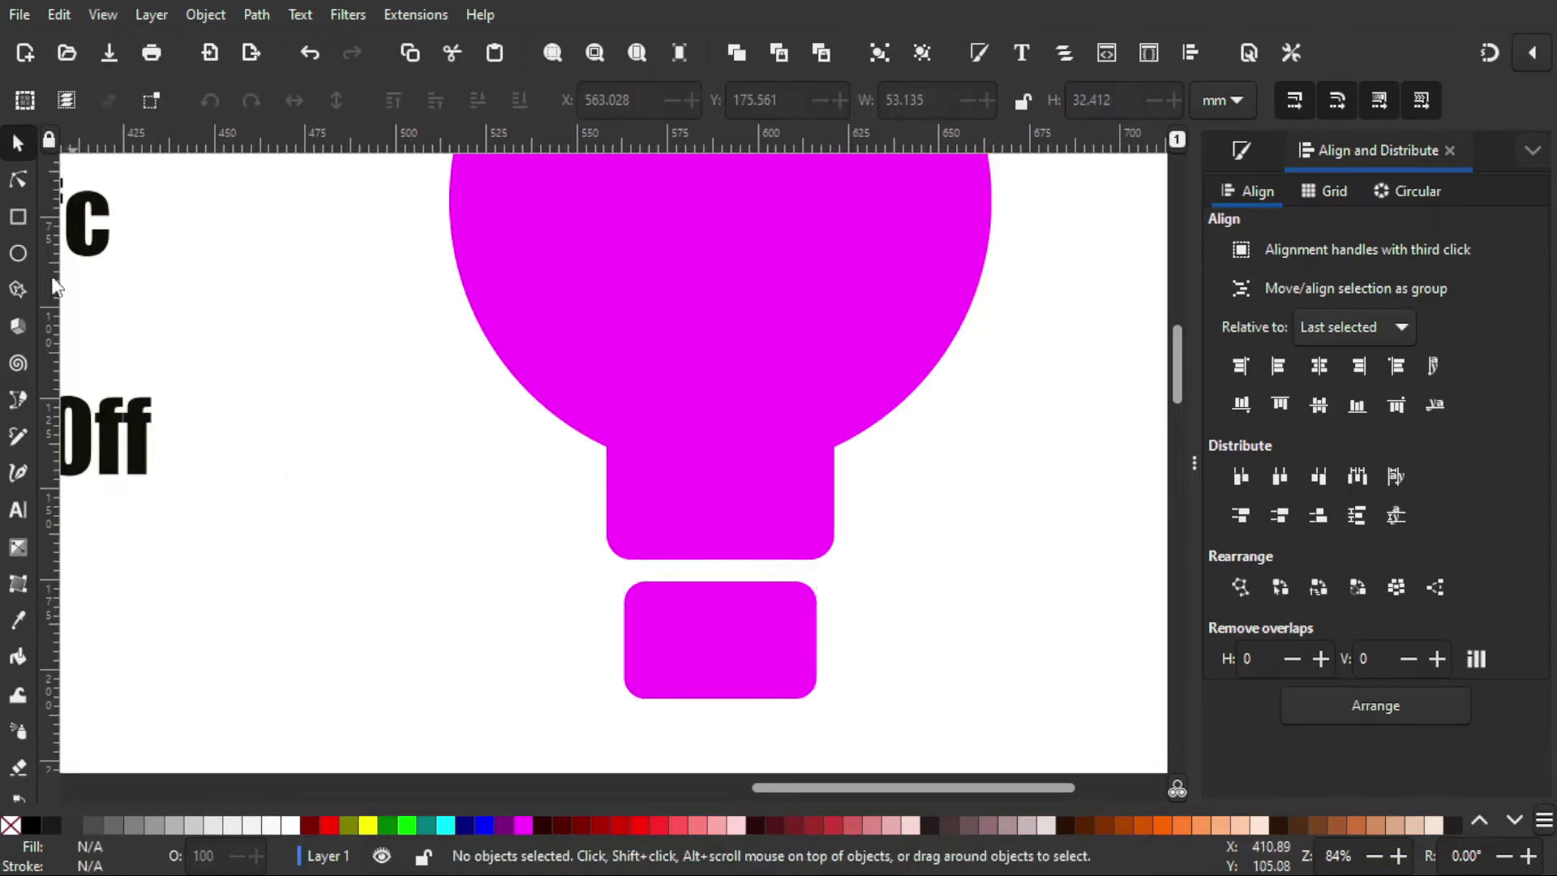
{"action": "left_click", "coordinate": [19, 216]}
{"action": "left_click_drag", "start_coordinate": [568, 556], "coordinate": [865, 628]}
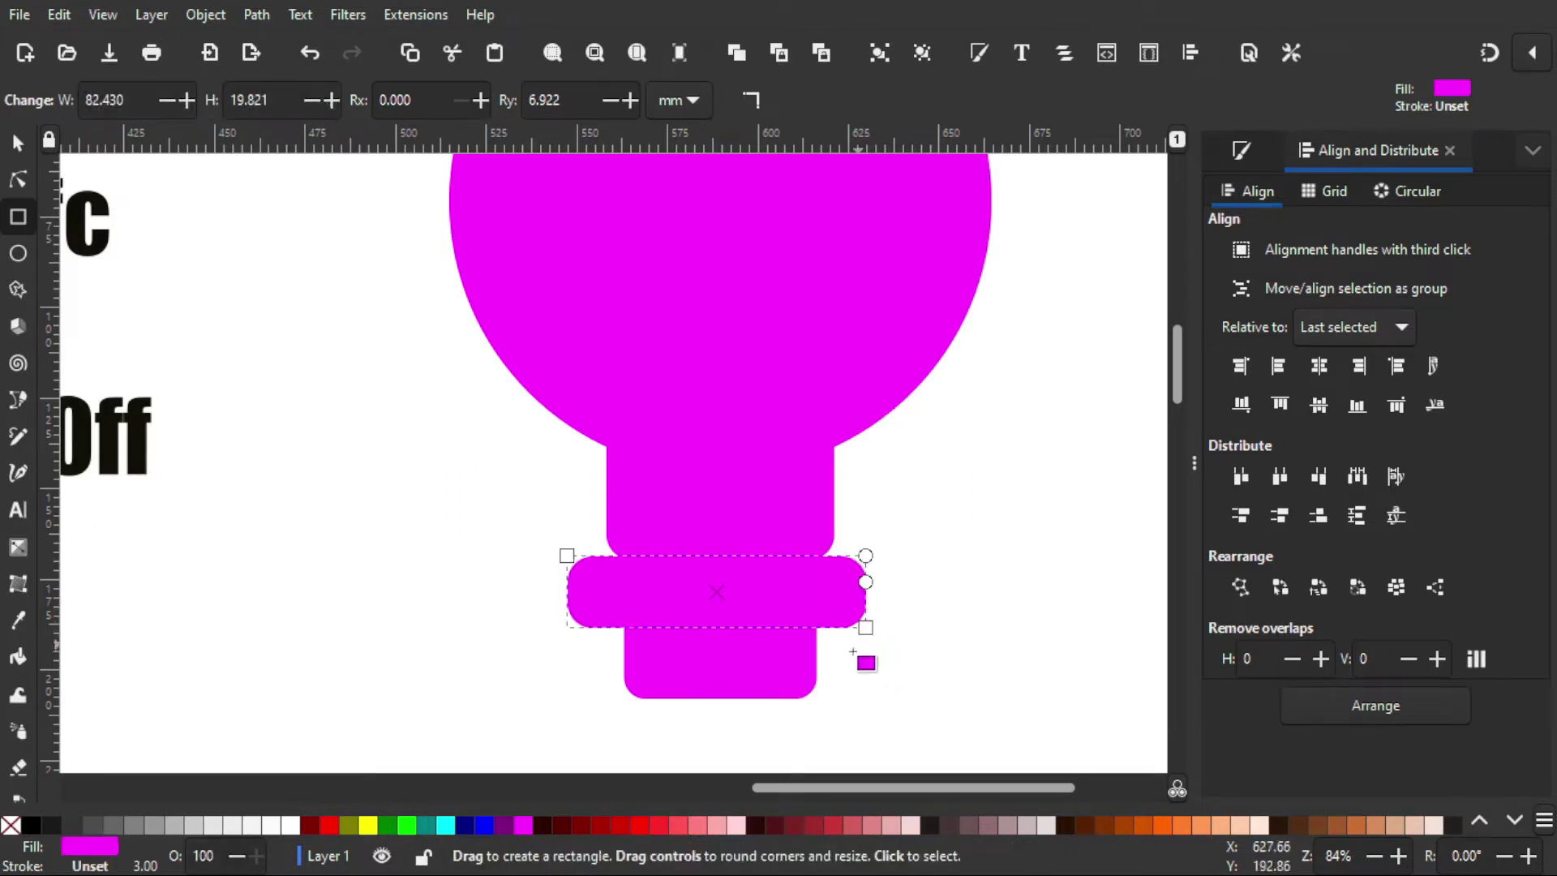
{"action": "left_click", "coordinate": [404, 826]}
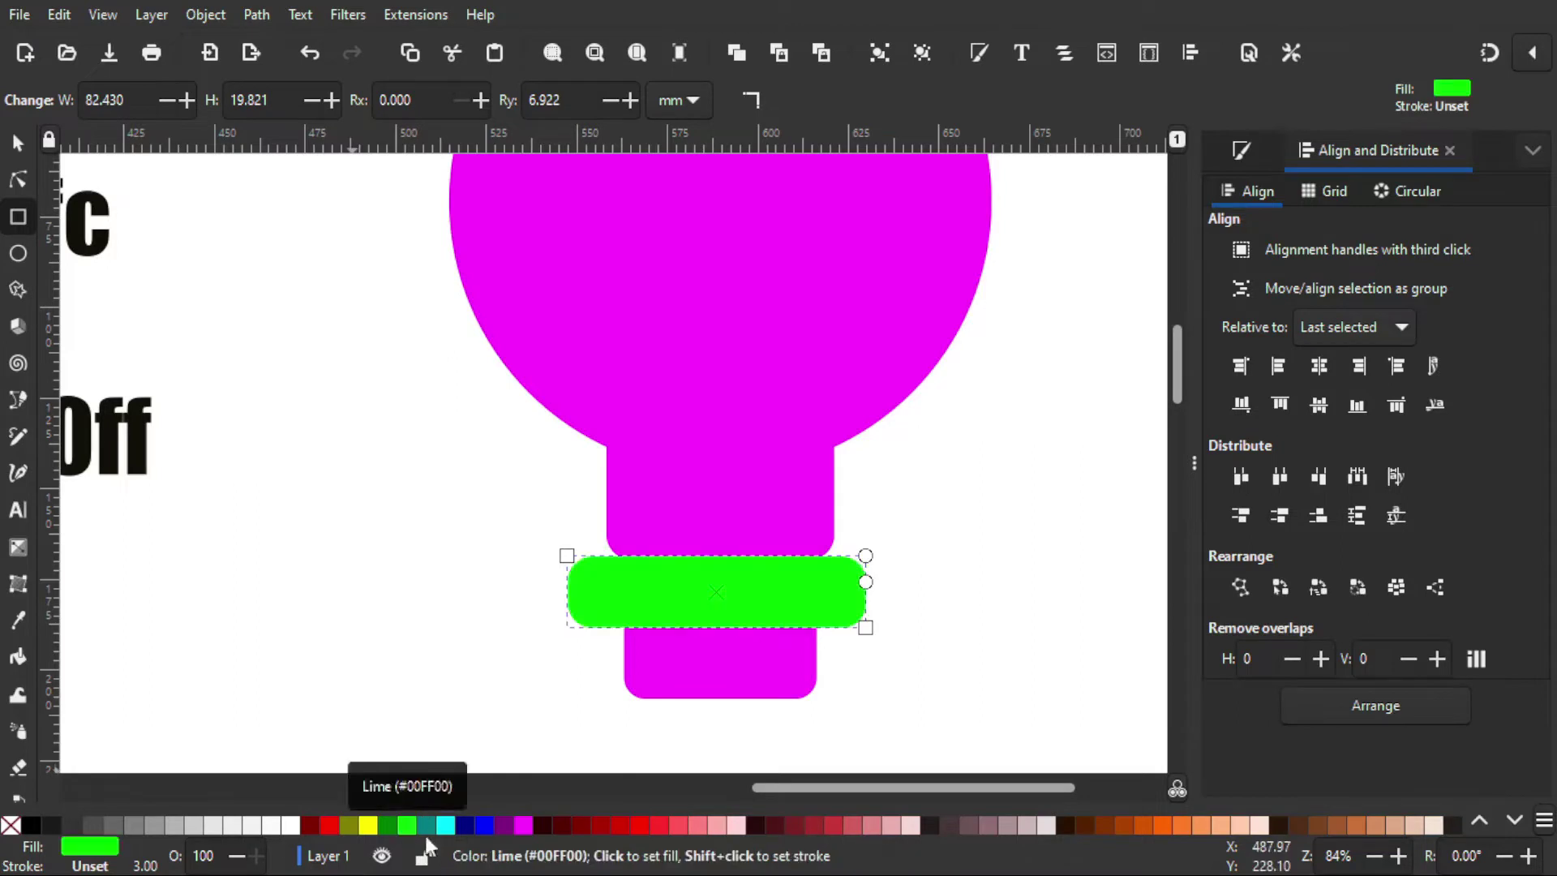
Step: Reduce the green rectangle's fill alpha to 81 and make its corners sharp
{"action": "left_click", "coordinate": [1241, 153]}
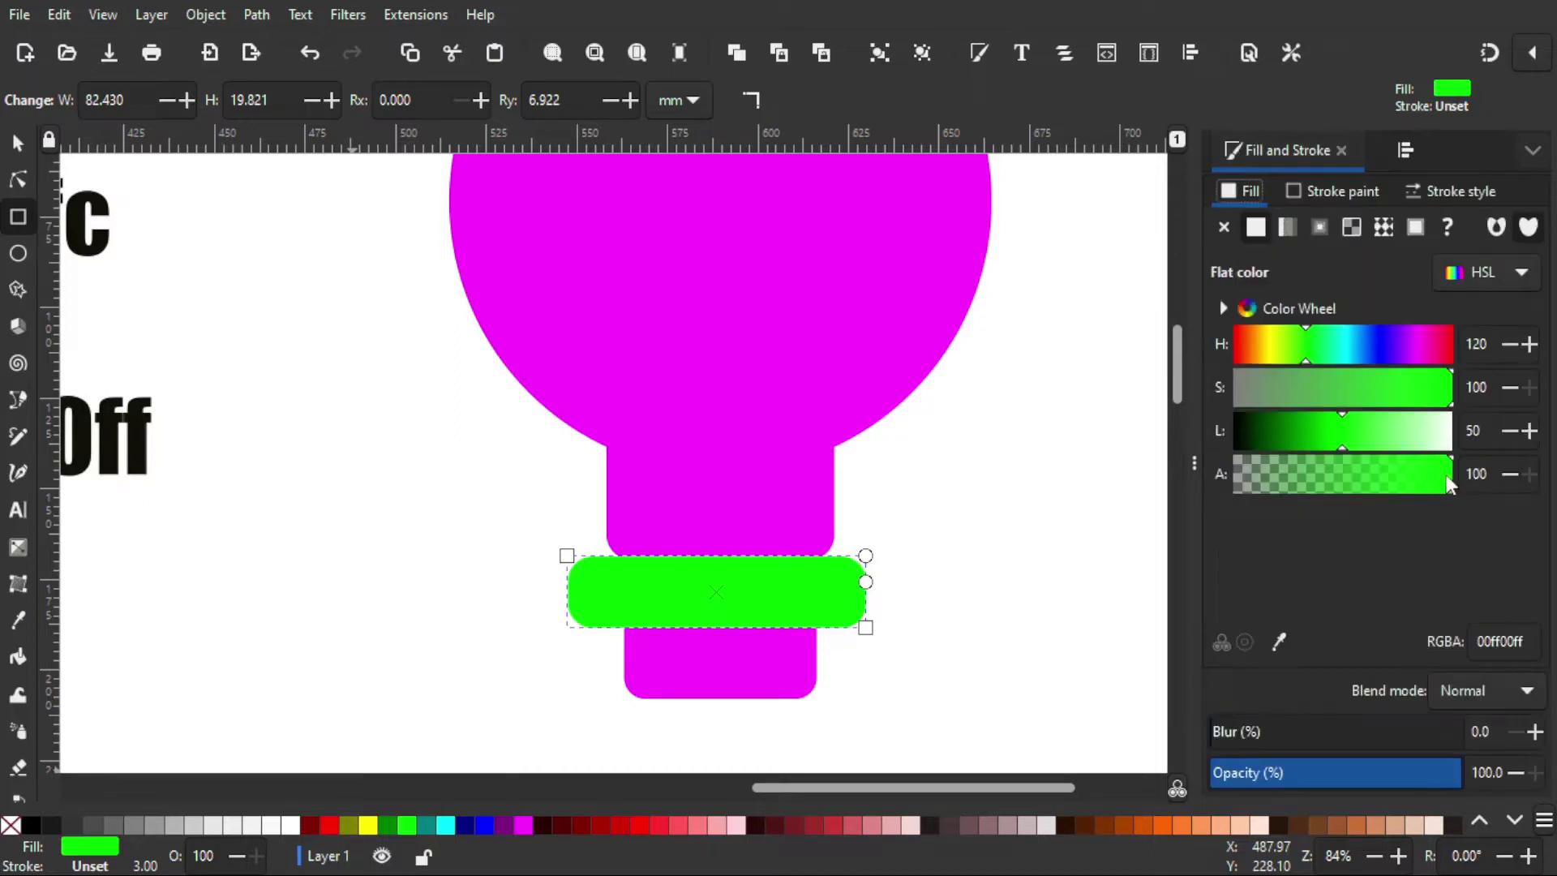
{"action": "left_click_drag", "start_coordinate": [1446, 484], "coordinate": [1411, 484]}
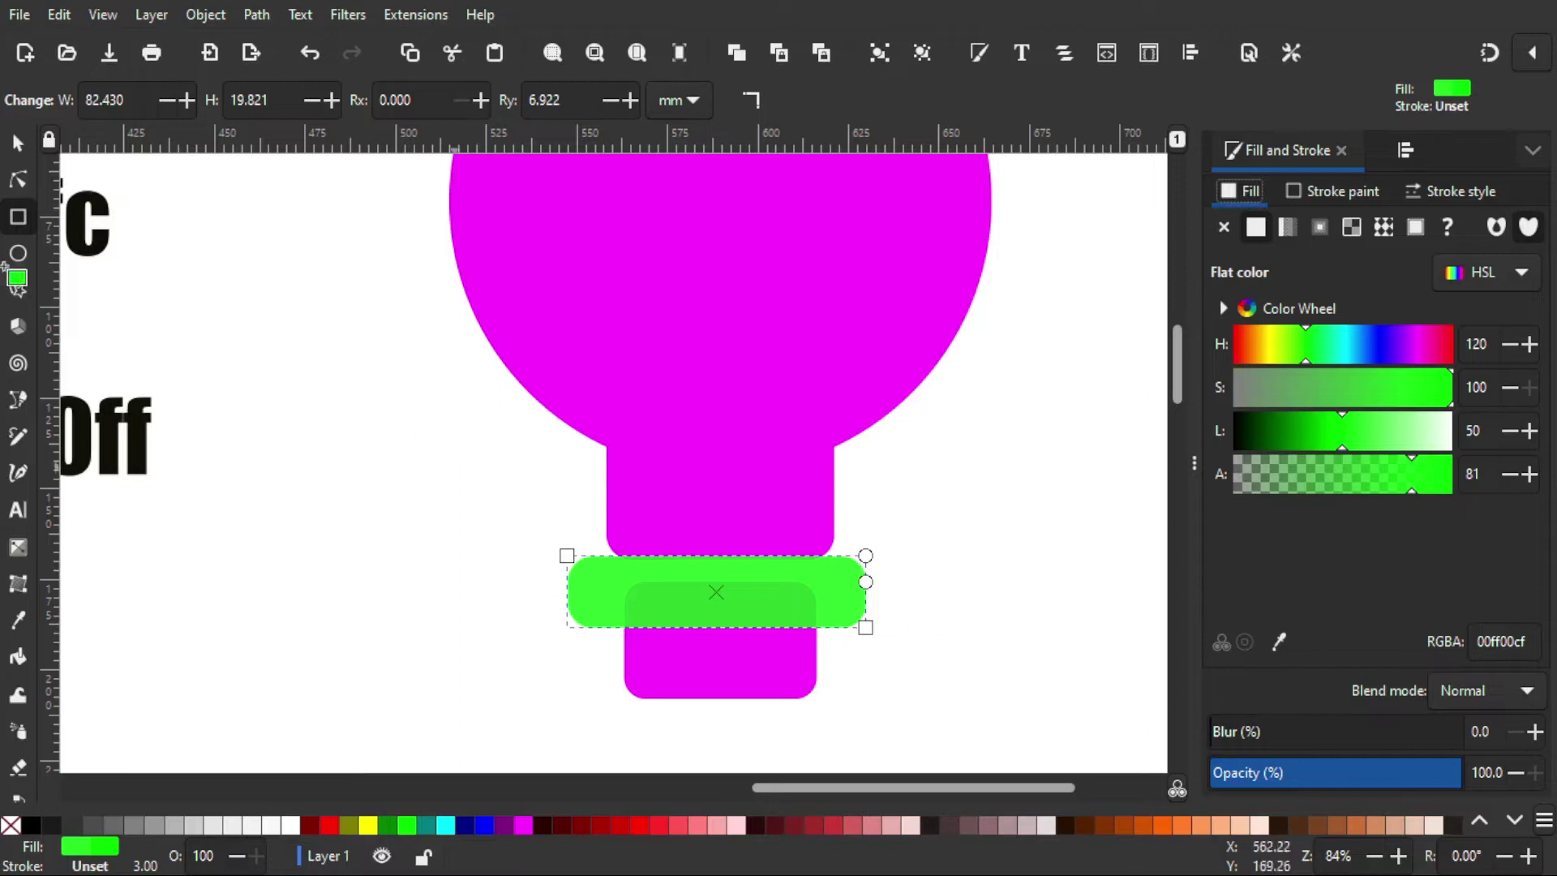
{"action": "left_click", "coordinate": [751, 102]}
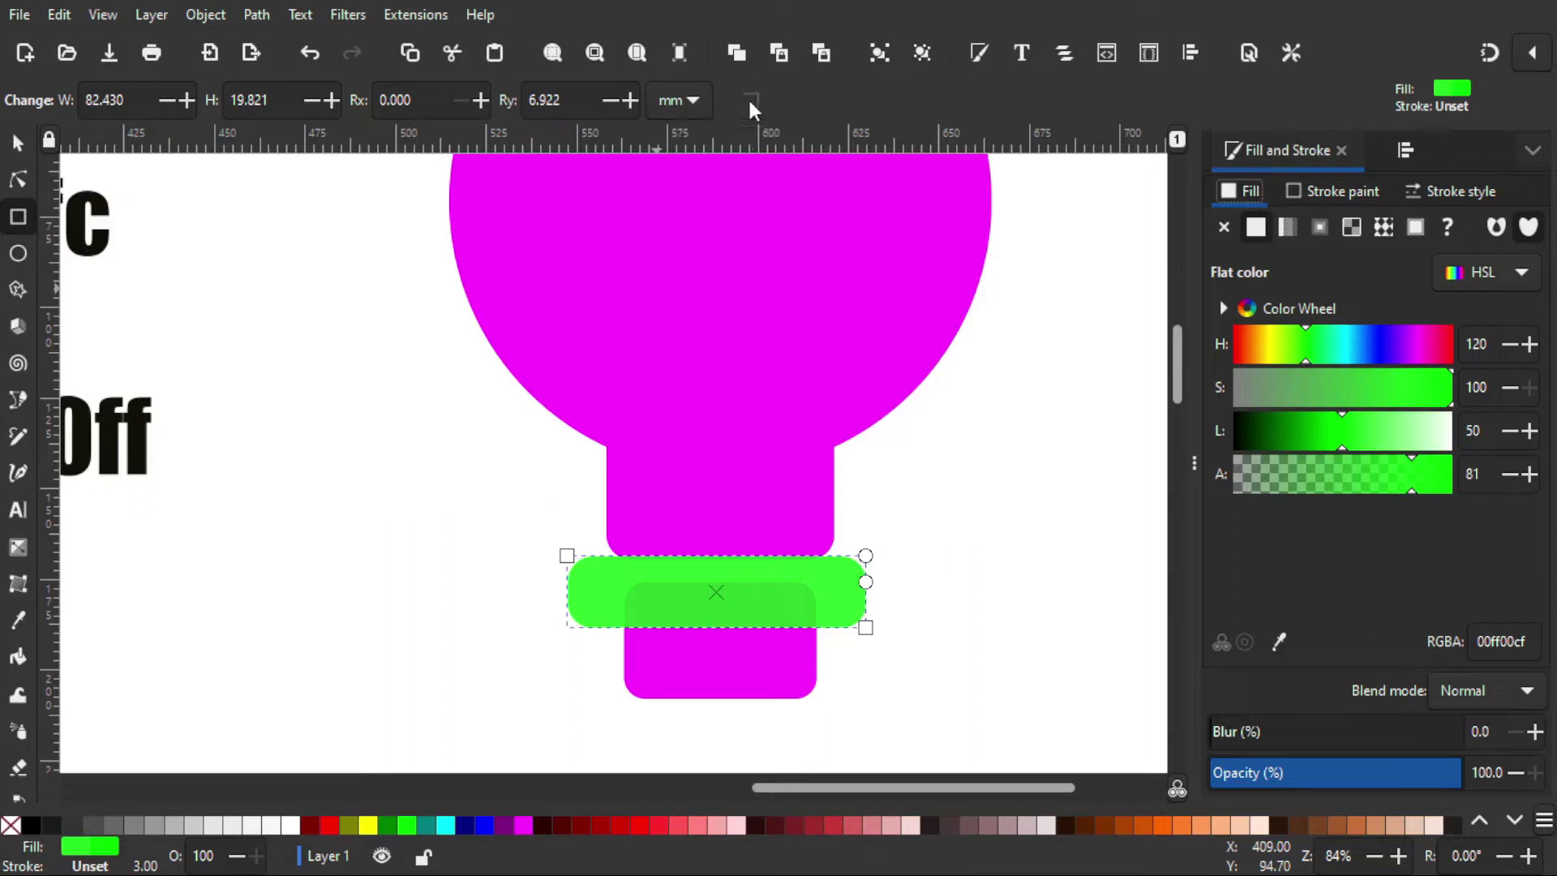
{"action": "left_click", "coordinate": [16, 145]}
{"action": "left_click", "coordinate": [369, 577]}
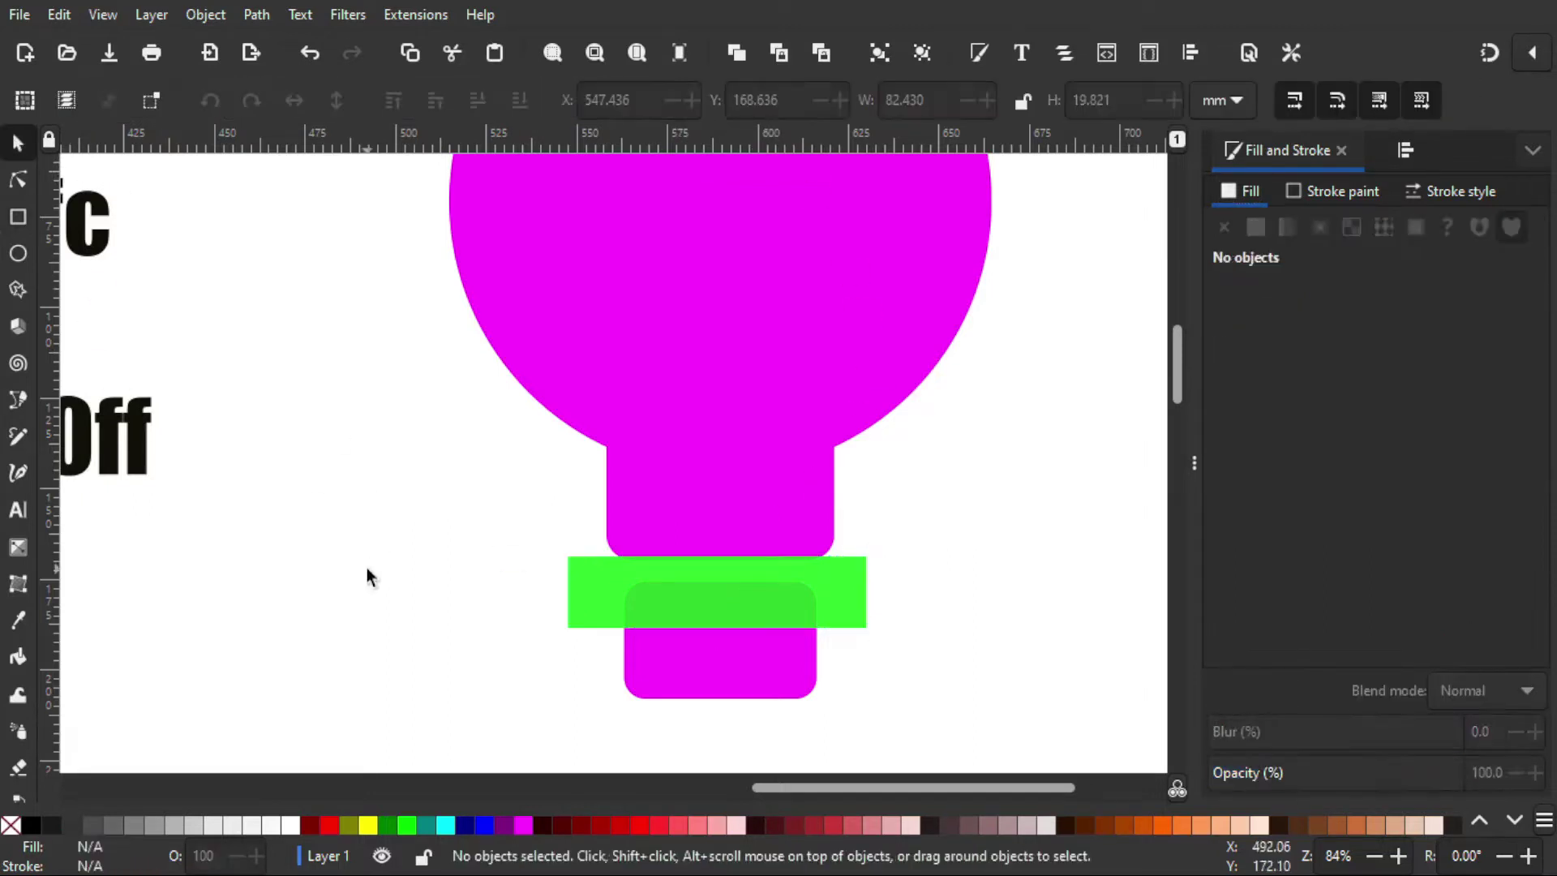
Step: Cut the upper part off the base rectangle by subtracting the green rectangle with the Difference path operation
{"action": "left_click_drag", "start_coordinate": [899, 634], "coordinate": [878, 641]}
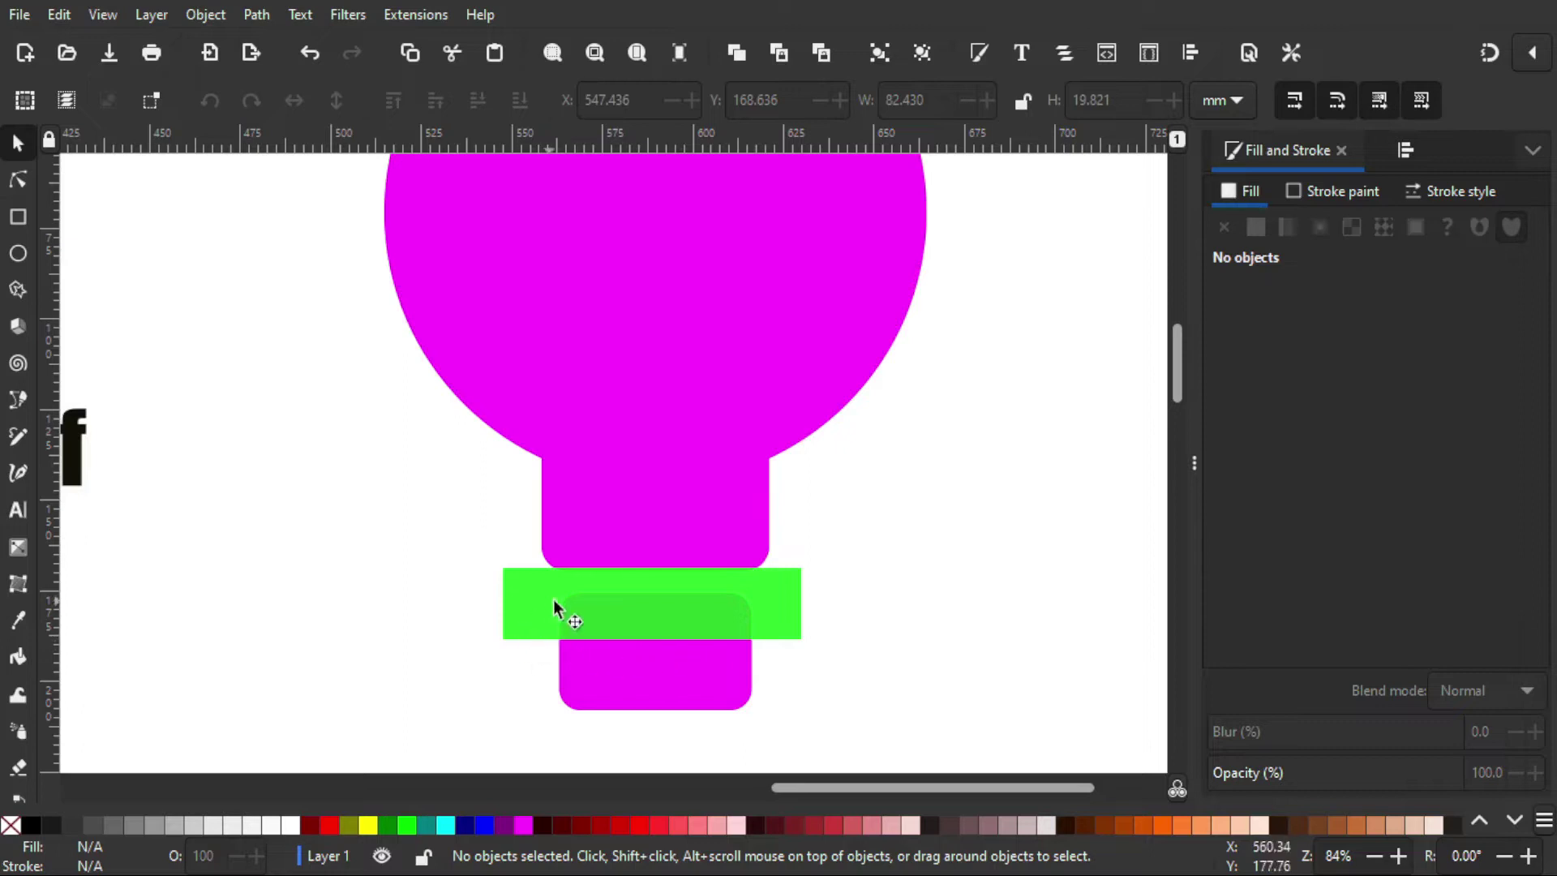
{"action": "left_click", "coordinate": [748, 612]}
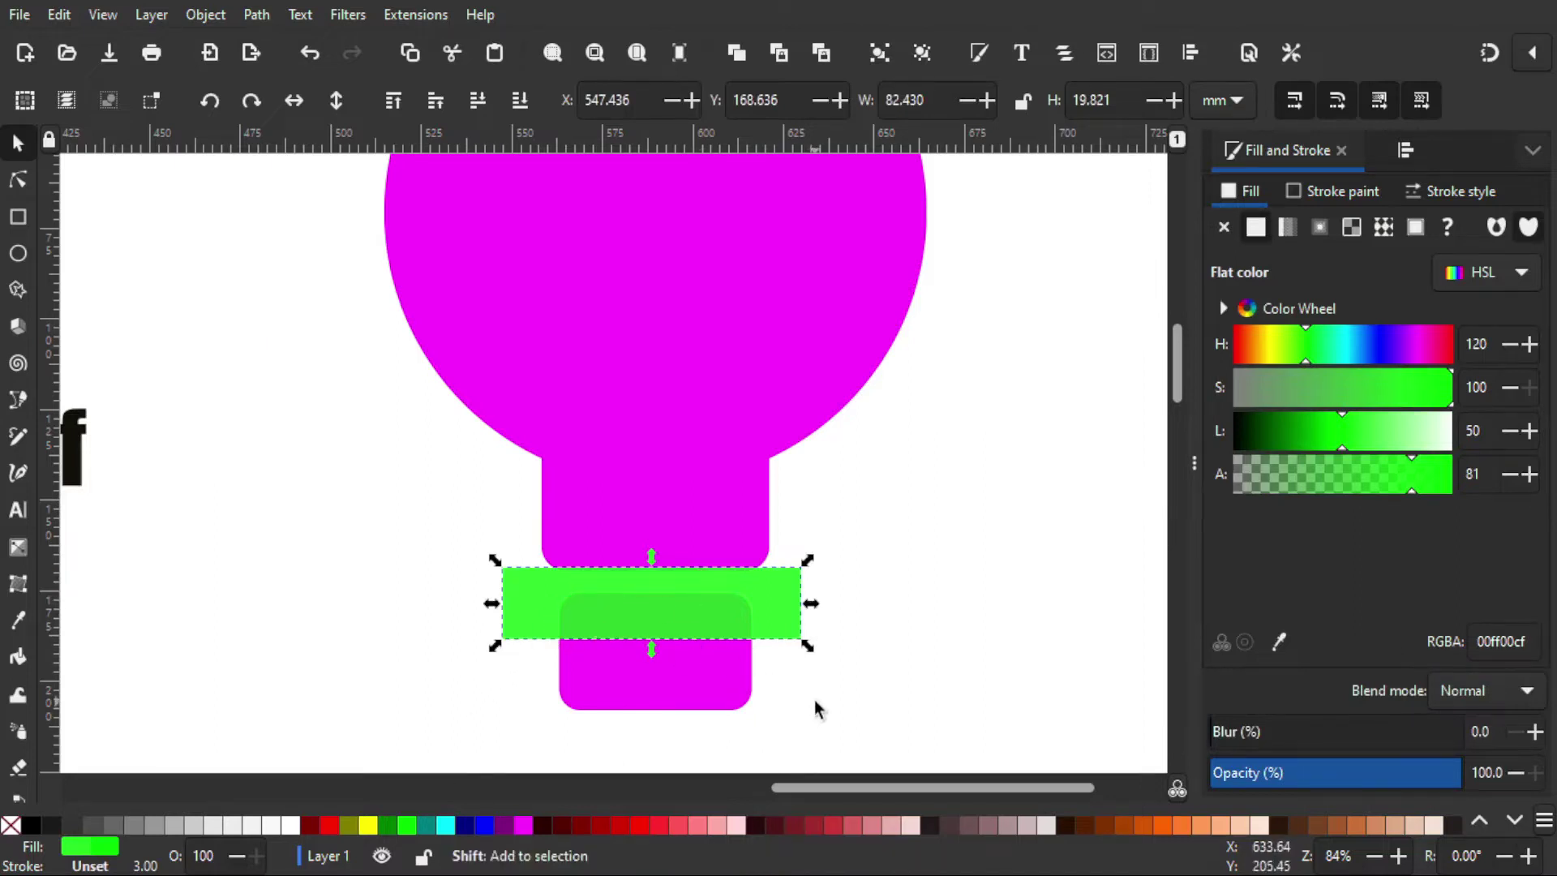
{"action": "left_click", "coordinate": [719, 677], "text": "shift"}
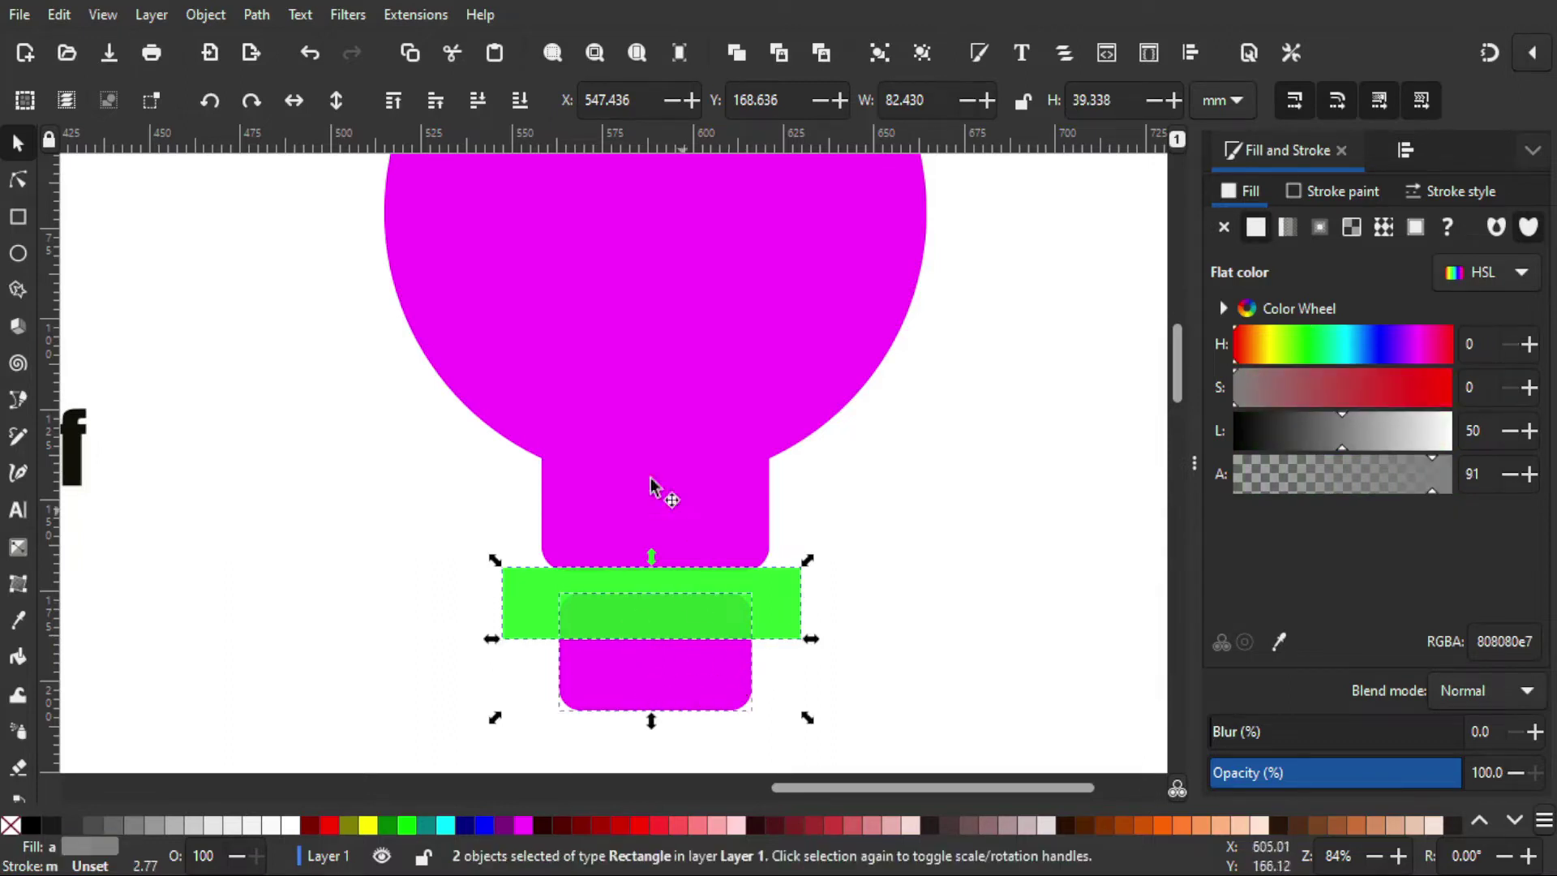
{"action": "left_click", "coordinate": [257, 17]}
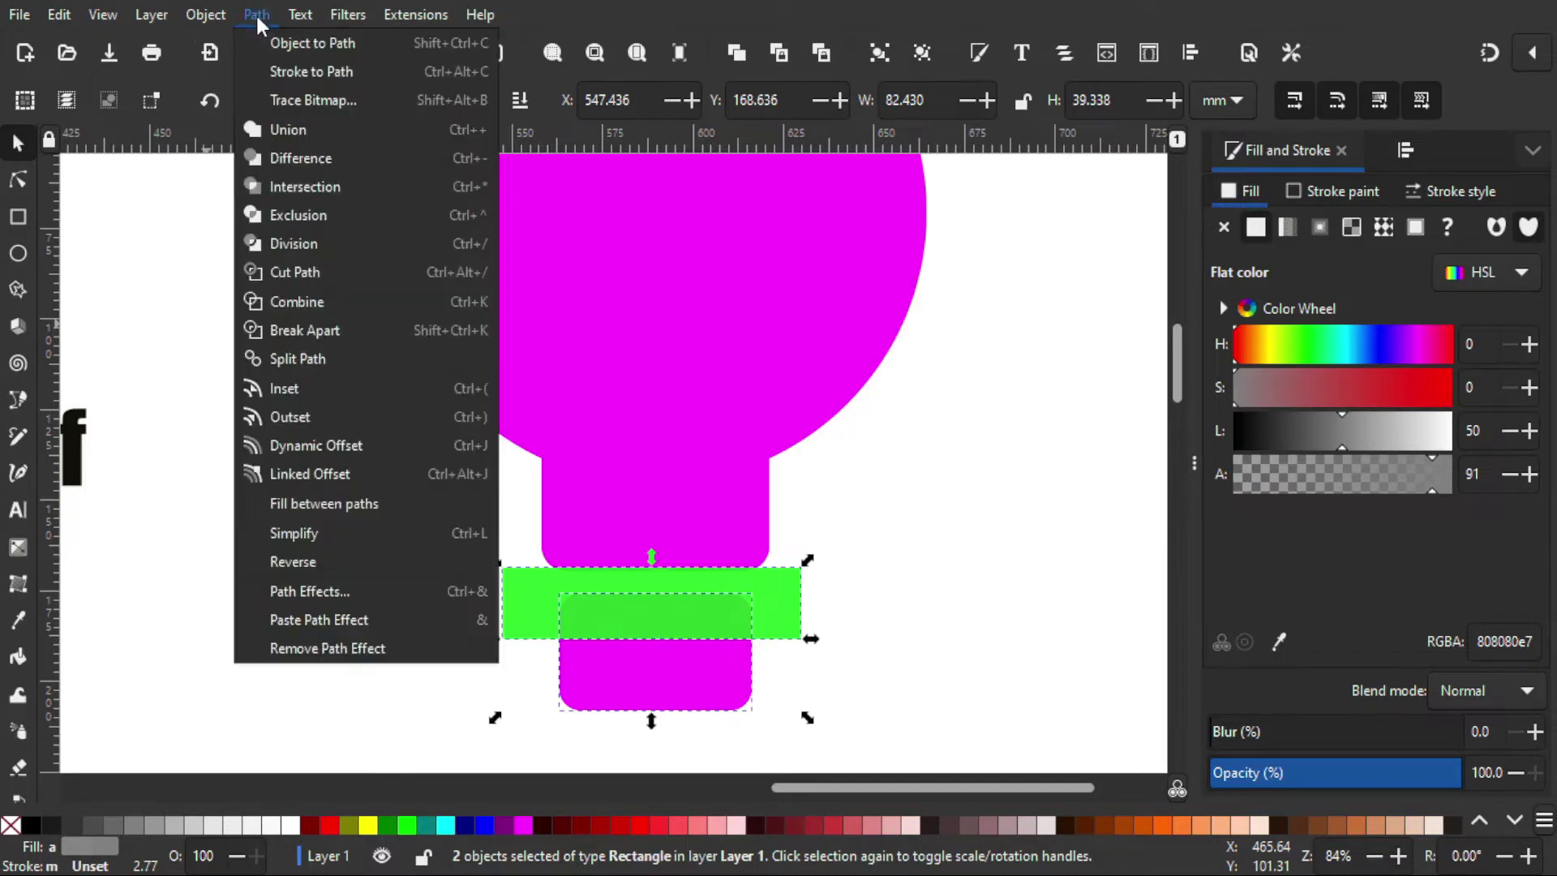
{"action": "left_click", "coordinate": [284, 161]}
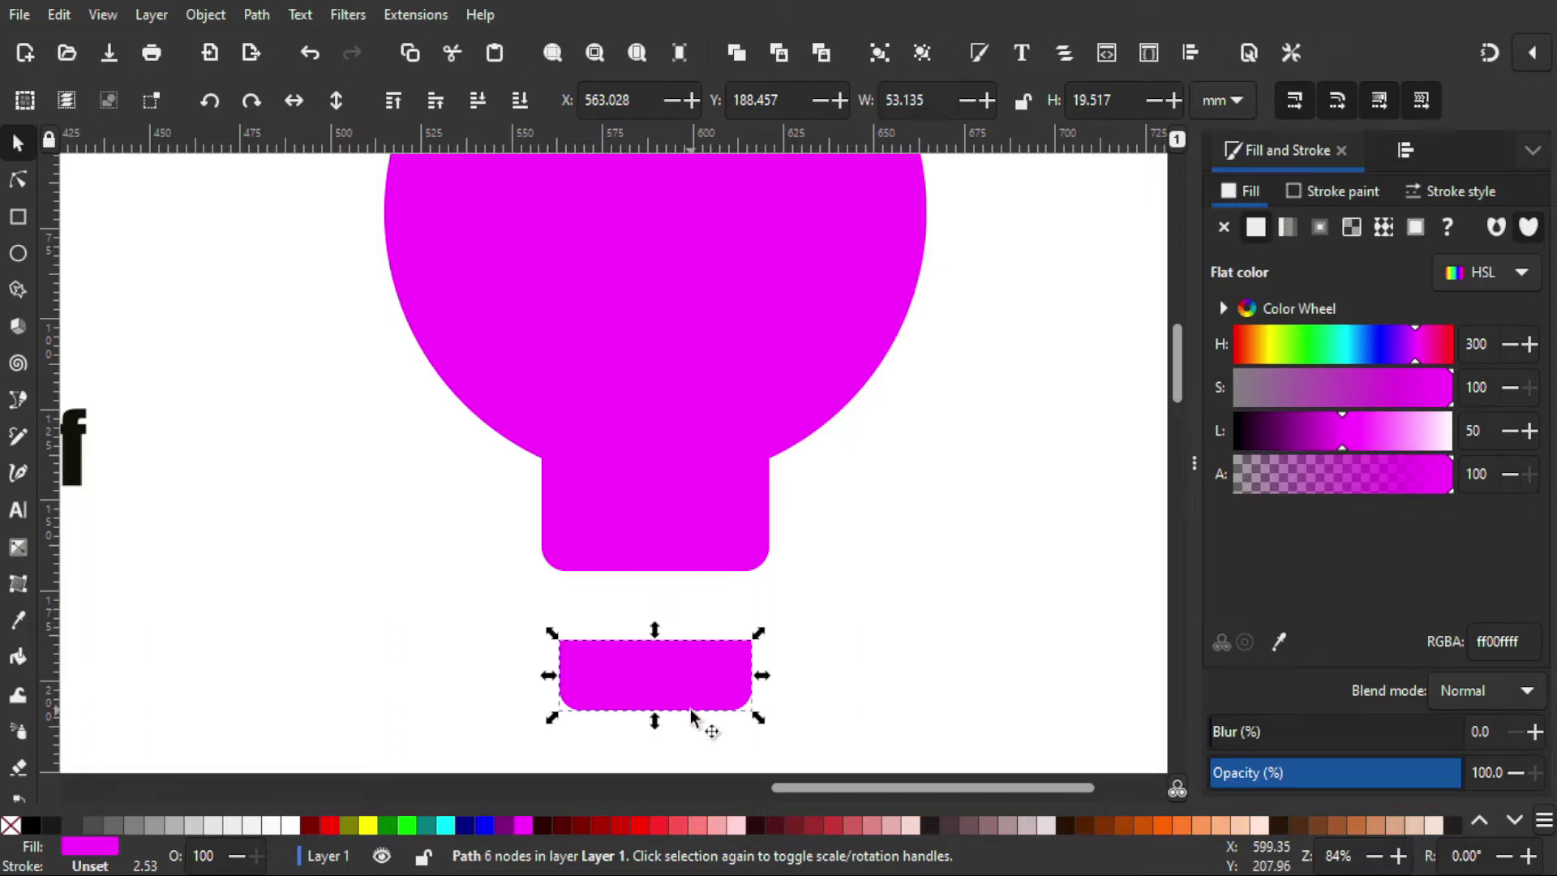
Step: Move the base piece up close beneath the neck and draw a green rectangle about 78 by 4 mm across its upper part
{"action": "left_click_drag", "start_coordinate": [700, 695], "coordinate": [706, 634]}
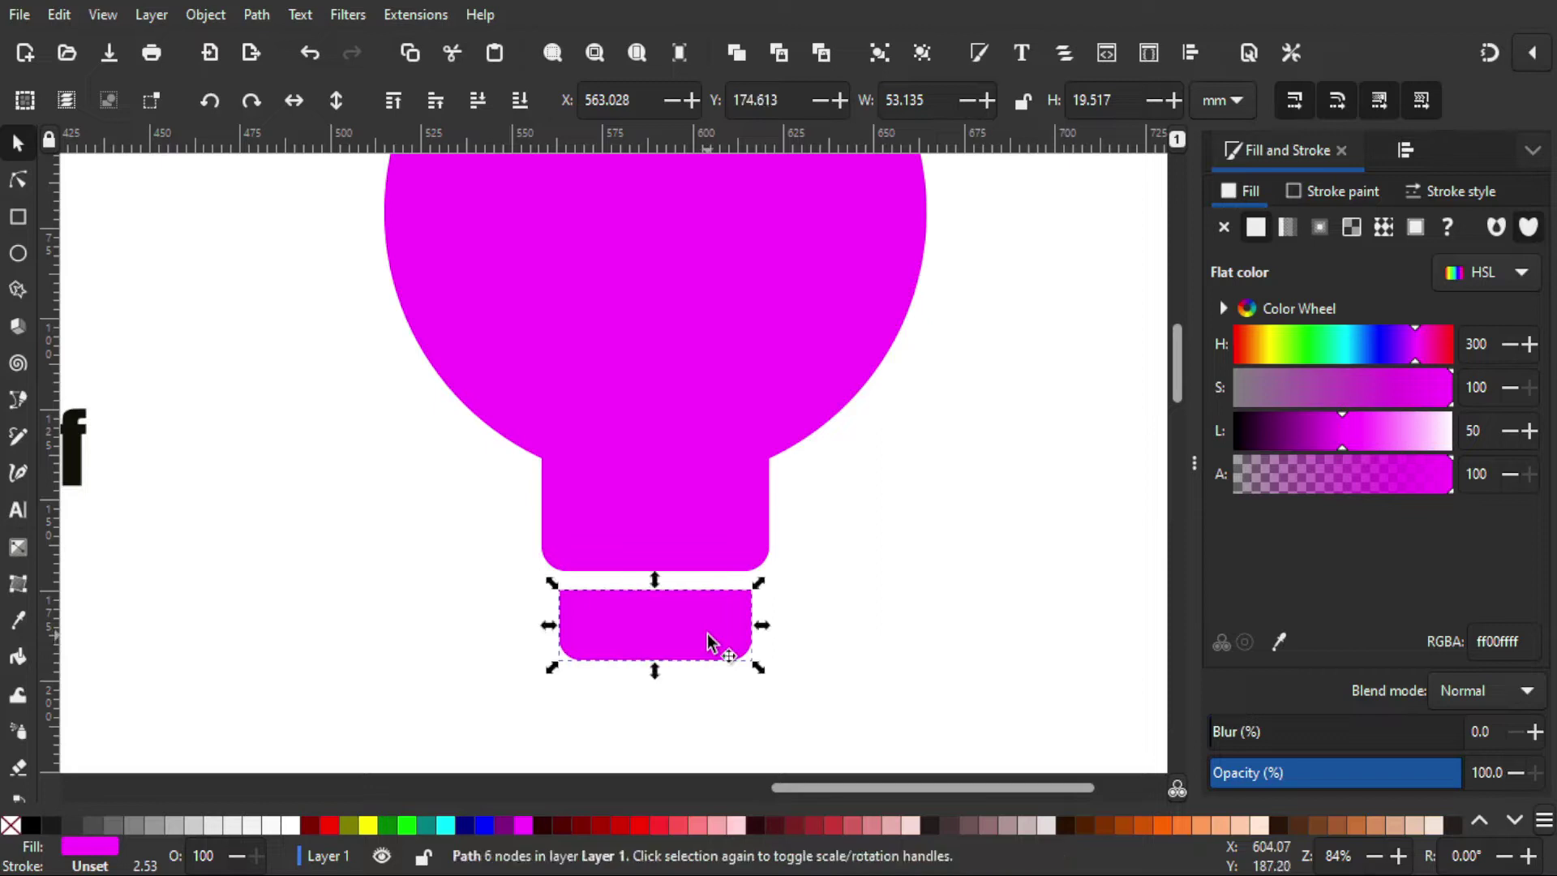
{"action": "left_click", "coordinate": [824, 606]}
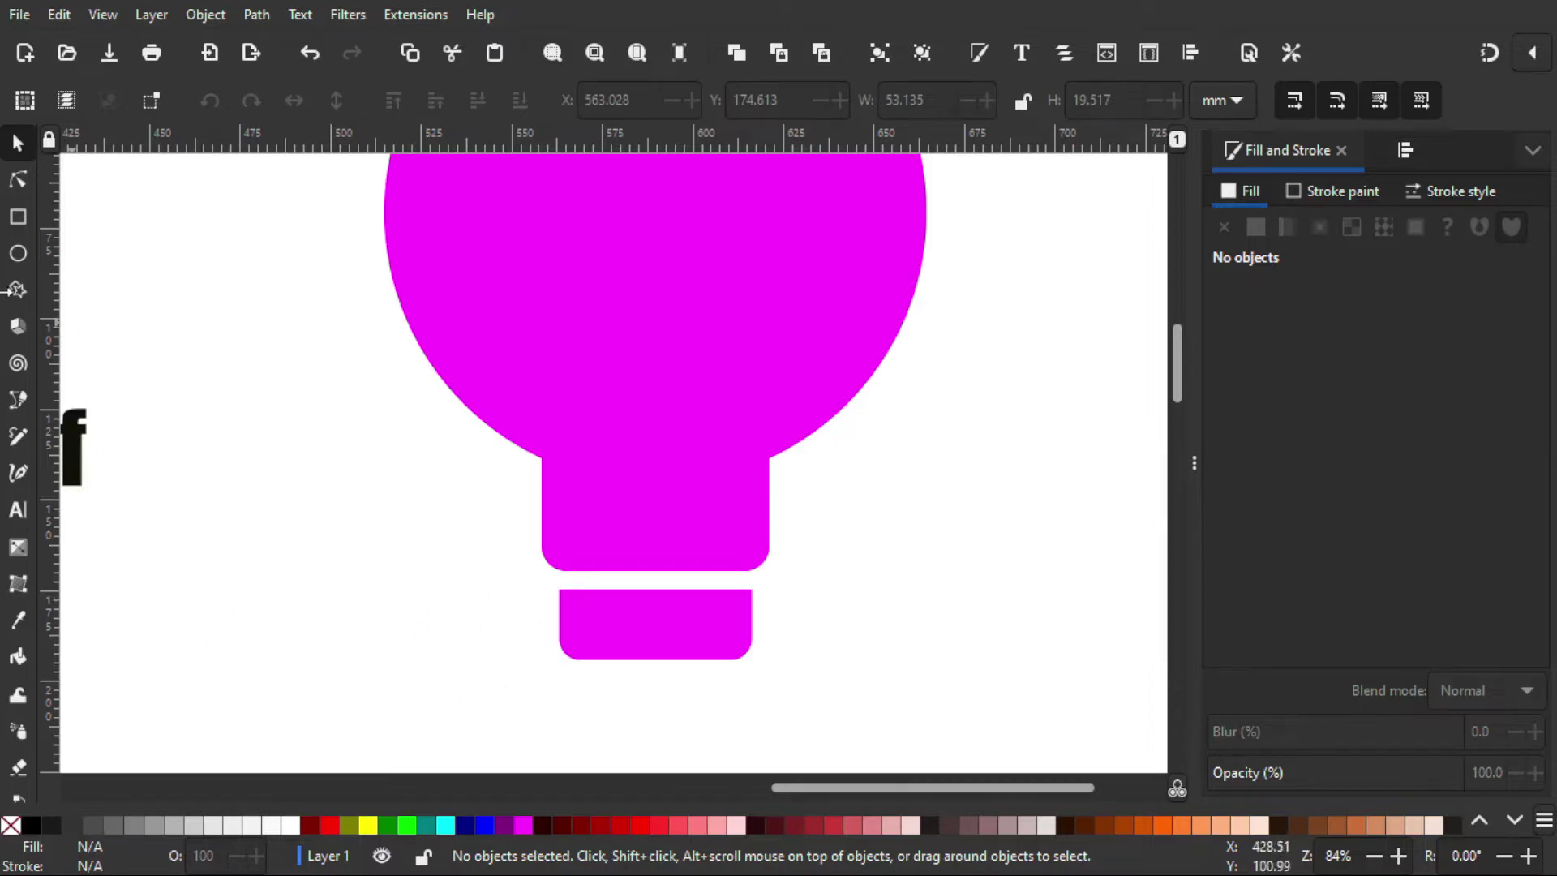
{"action": "left_click", "coordinate": [24, 217]}
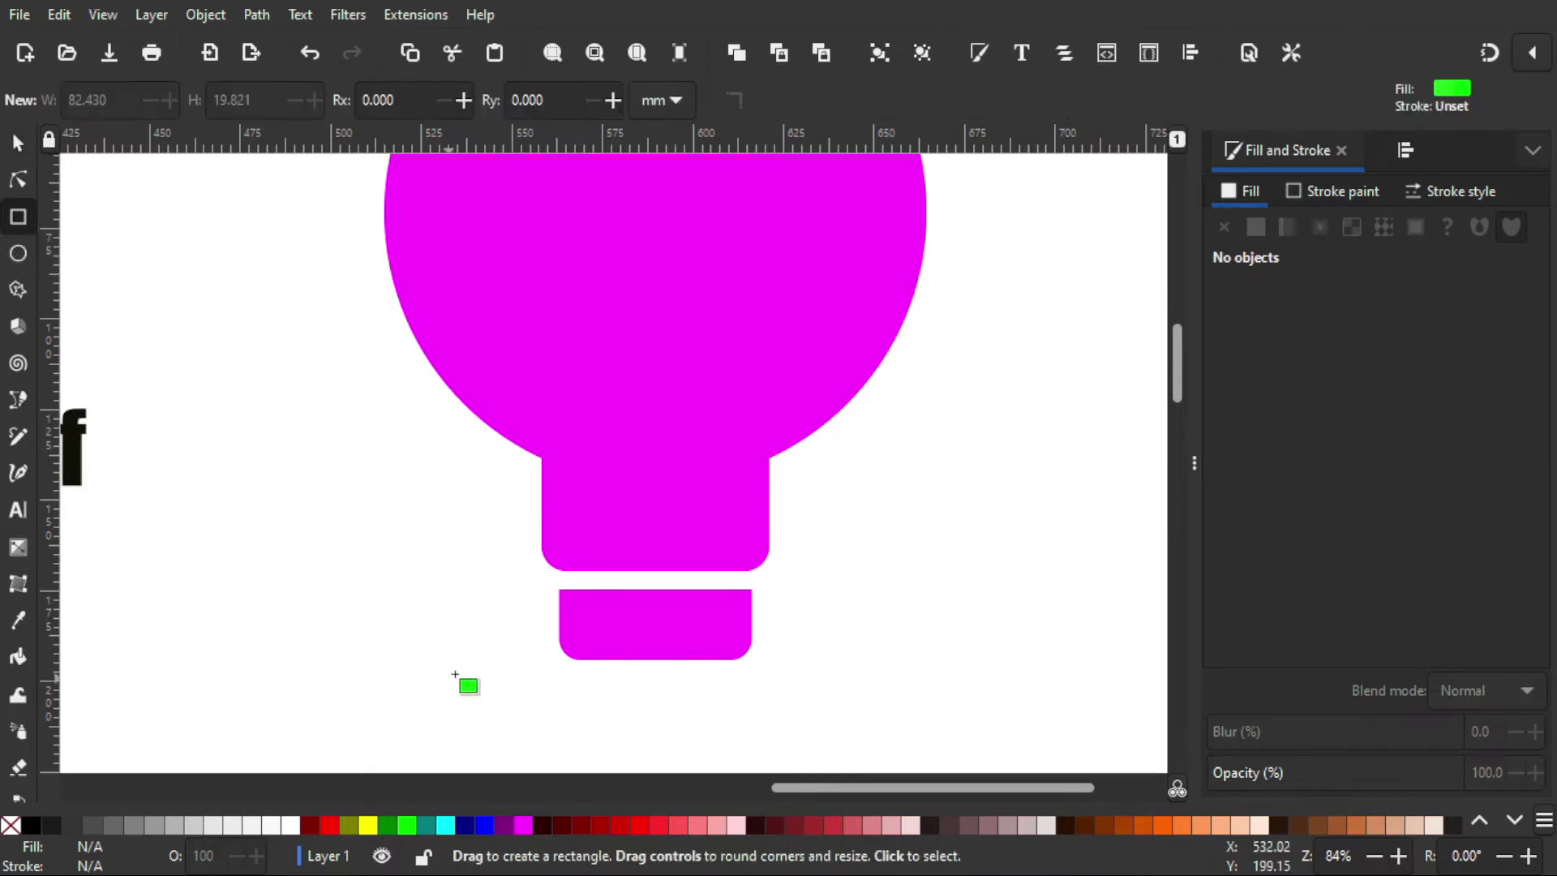
{"action": "left_click_drag", "start_coordinate": [512, 600], "coordinate": [791, 616]}
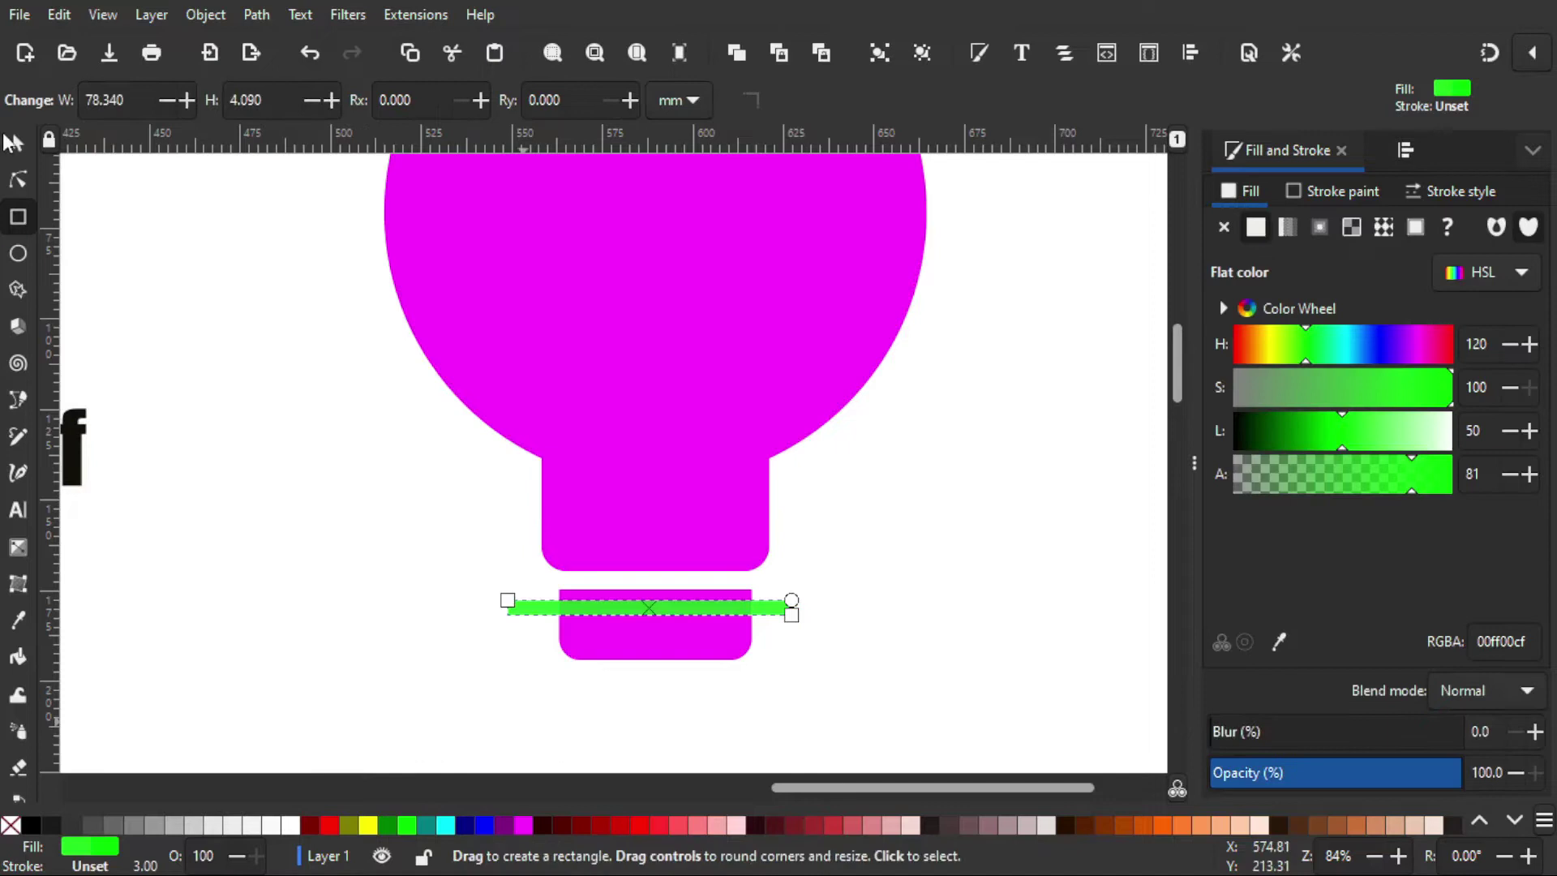
Step: Duplicate the thin green strip and place the copy a little below it, leaving a narrow gap between them
{"action": "key", "text": "s"}
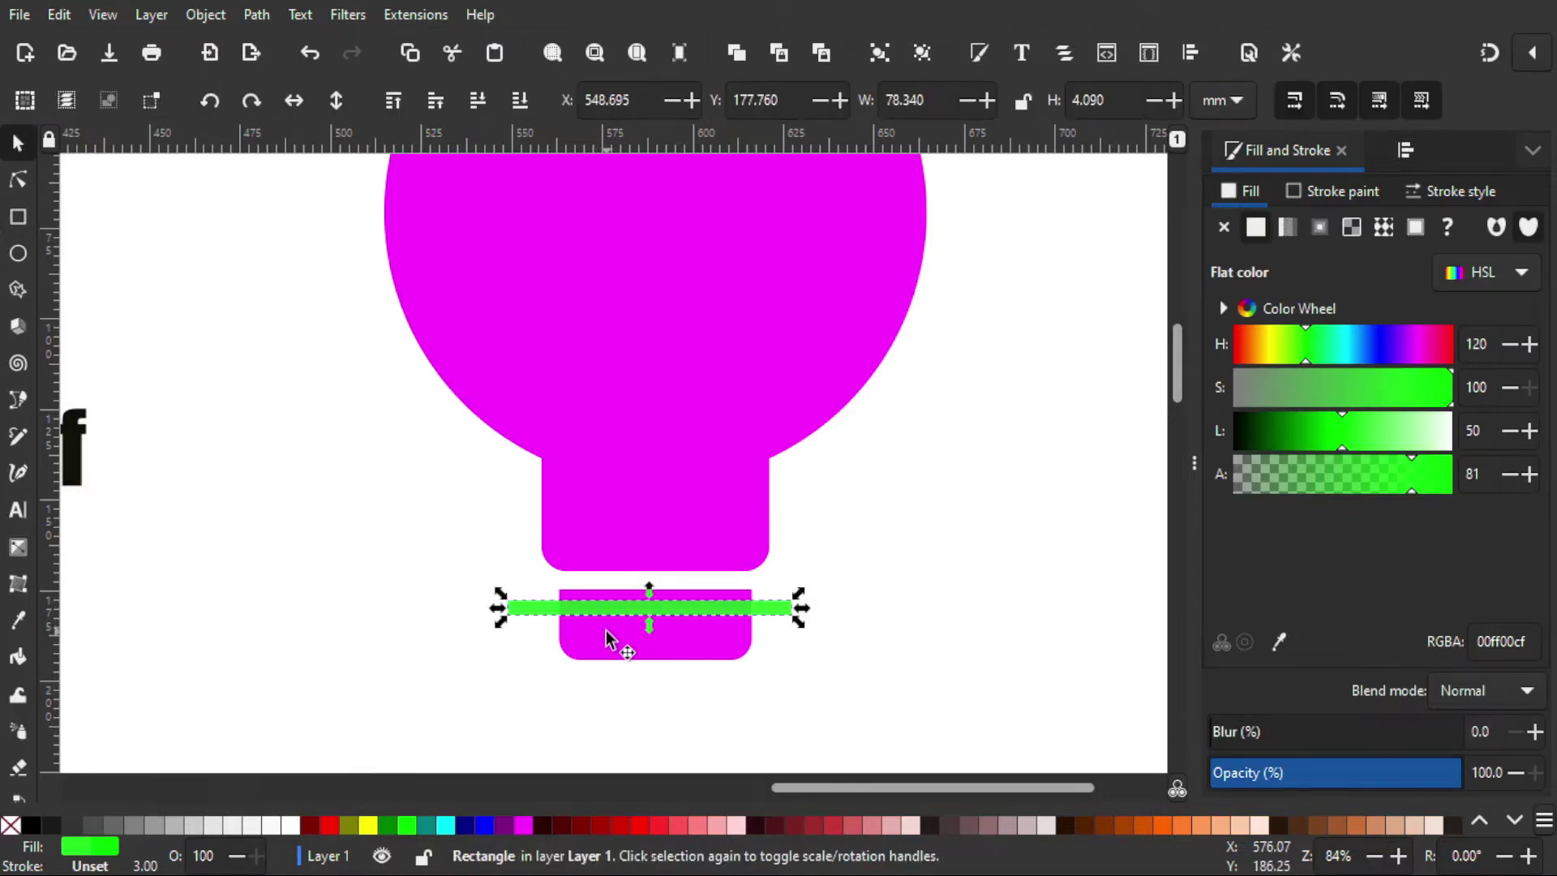
{"action": "key", "text": "ctrl"}
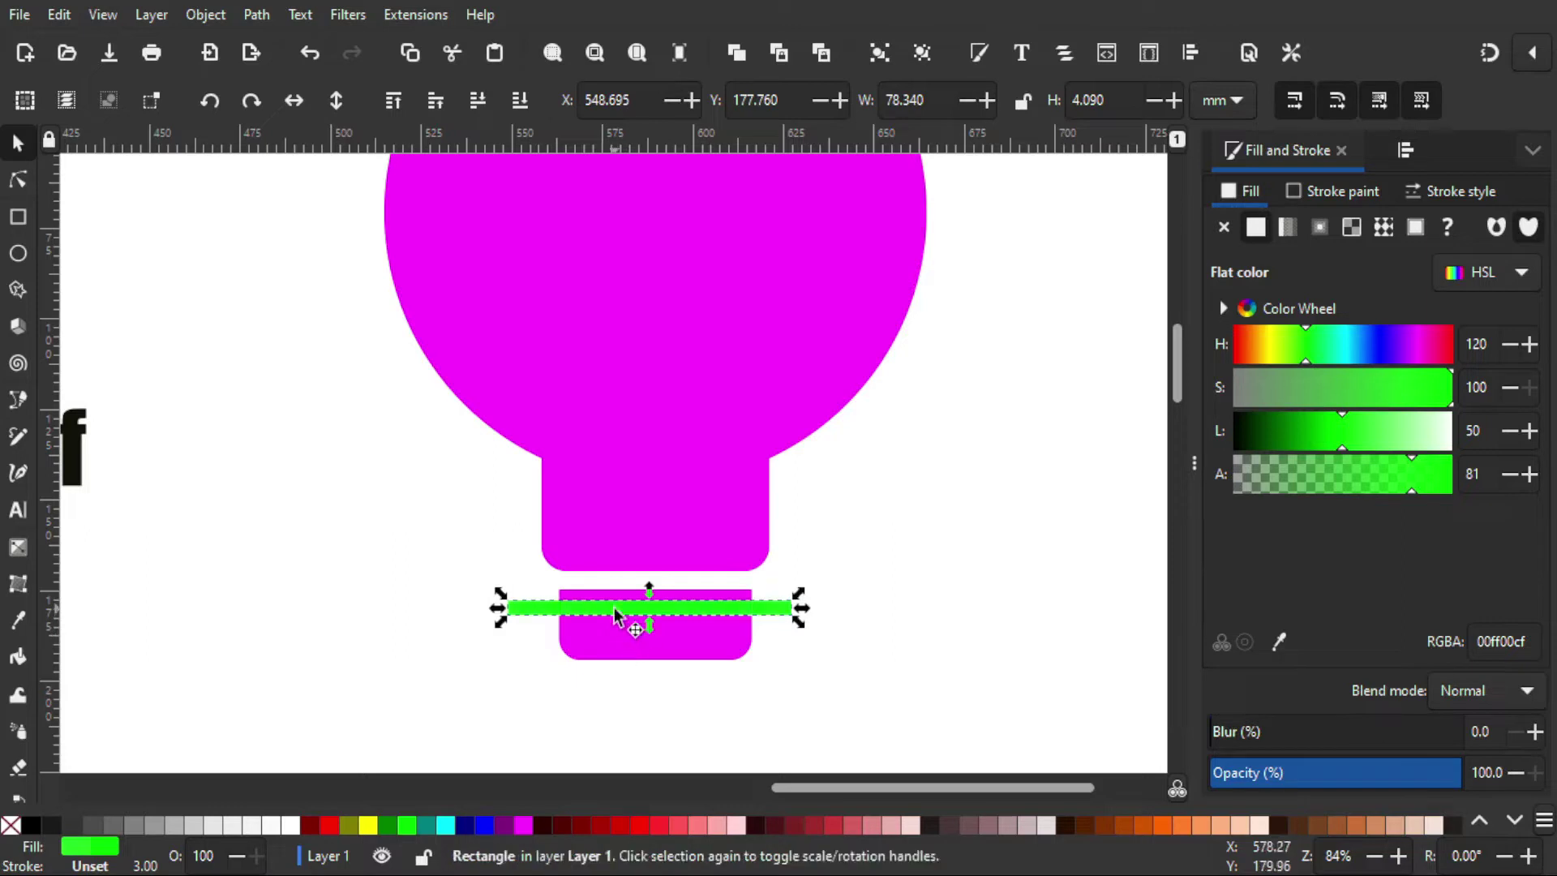
{"action": "left_click_drag", "start_coordinate": [615, 606], "coordinate": [616, 644]}
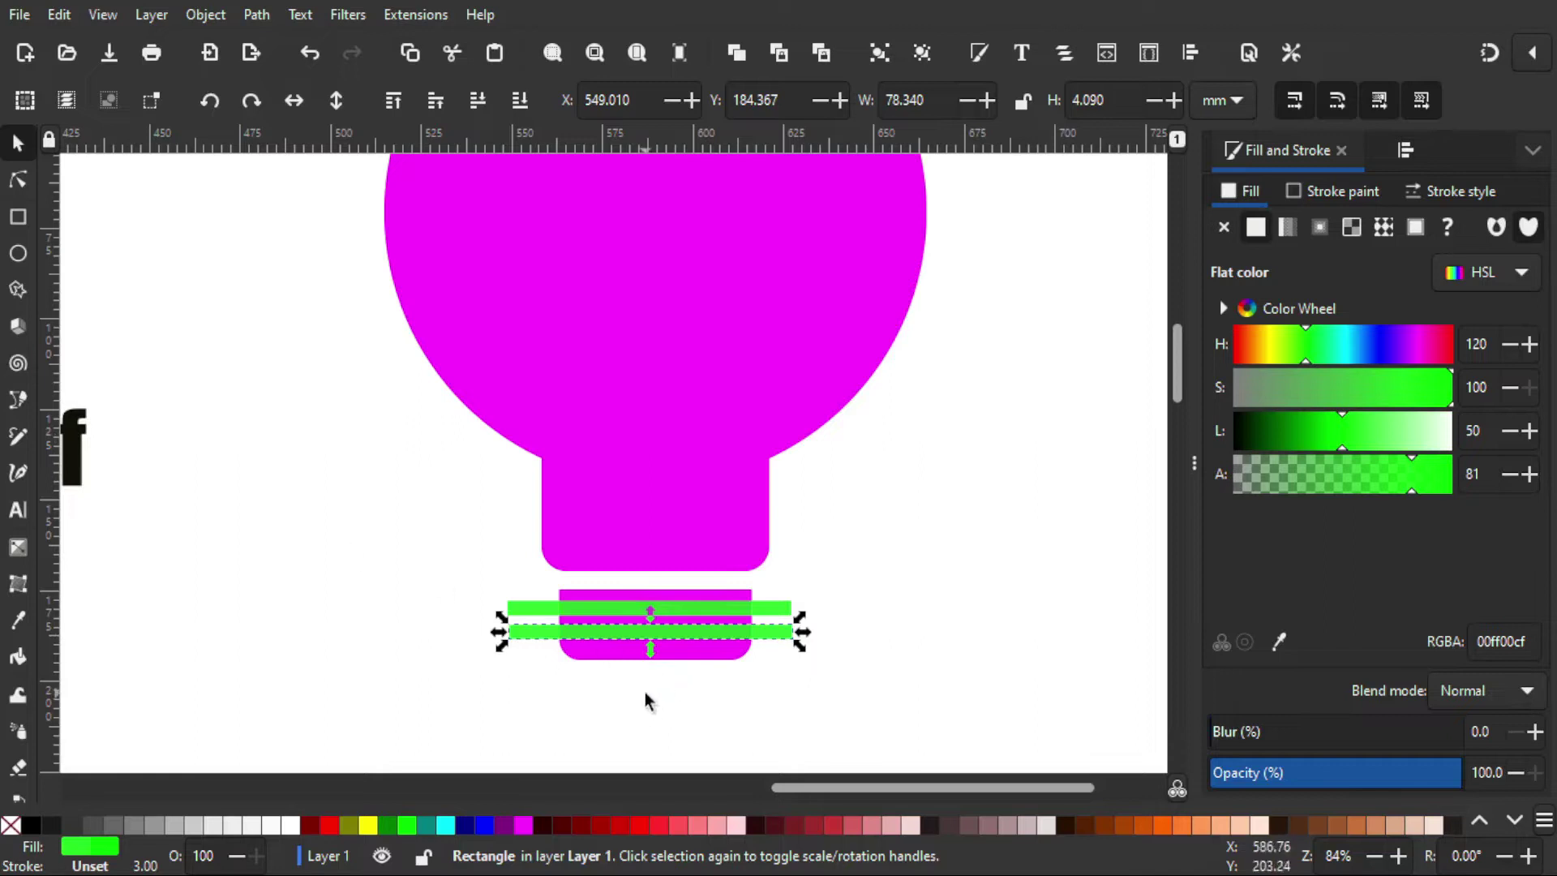
Step: Merge the two green strips into one path with the Union path operation
{"action": "left_click", "coordinate": [540, 614], "text": "shift"}
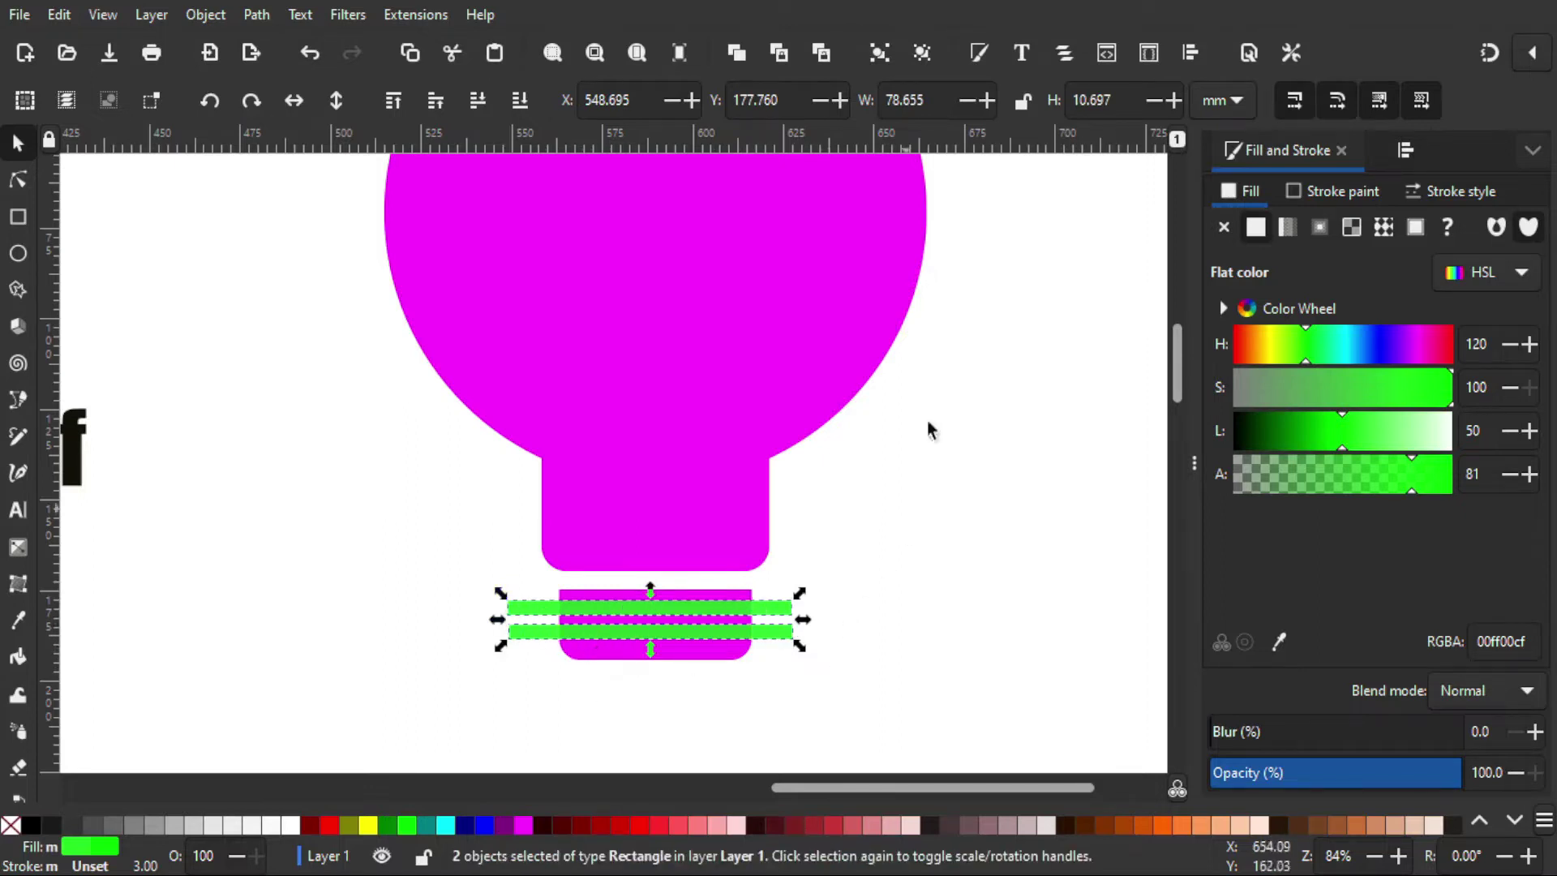
{"action": "left_click", "coordinate": [262, 16]}
{"action": "left_click", "coordinate": [290, 130]}
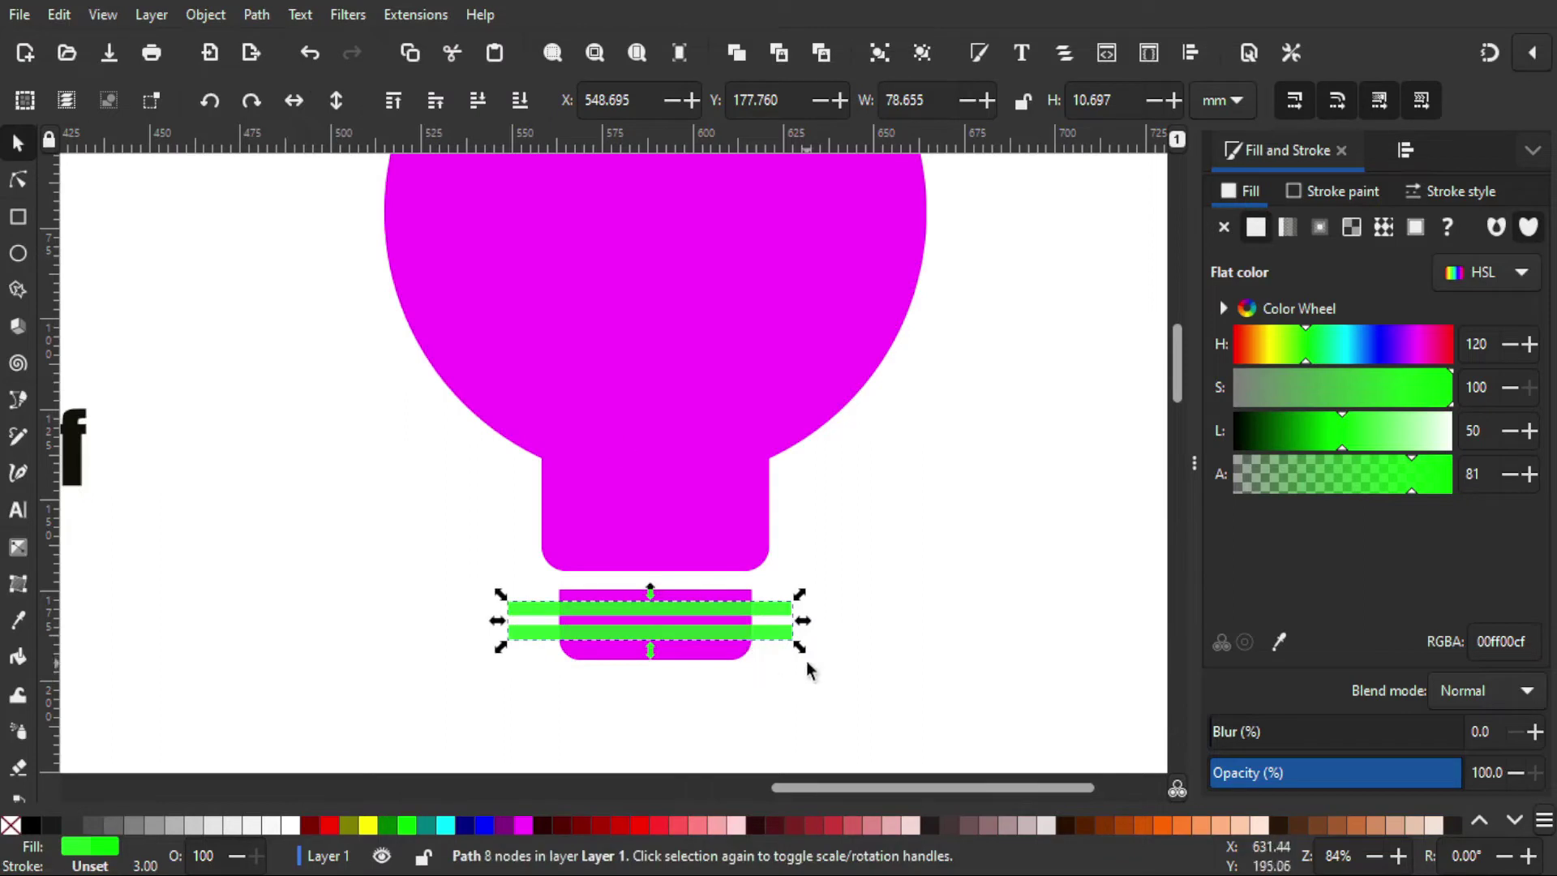
Step: Scale the merged strips down to about 71 by 7.6 mm and move them slightly up on the base piece
{"action": "mouse_move", "coordinate": [799, 647]}
{"action": "left_mouse_down"}
{"action": "mouse_move", "coordinate": [775, 623]}
{"action": "mouse_move", "coordinate": [805, 629]}
{"action": "mouse_move", "coordinate": [795, 623]}
{"action": "left_mouse_up"}
{"action": "left_click_drag", "start_coordinate": [536, 620], "coordinate": [526, 619]}
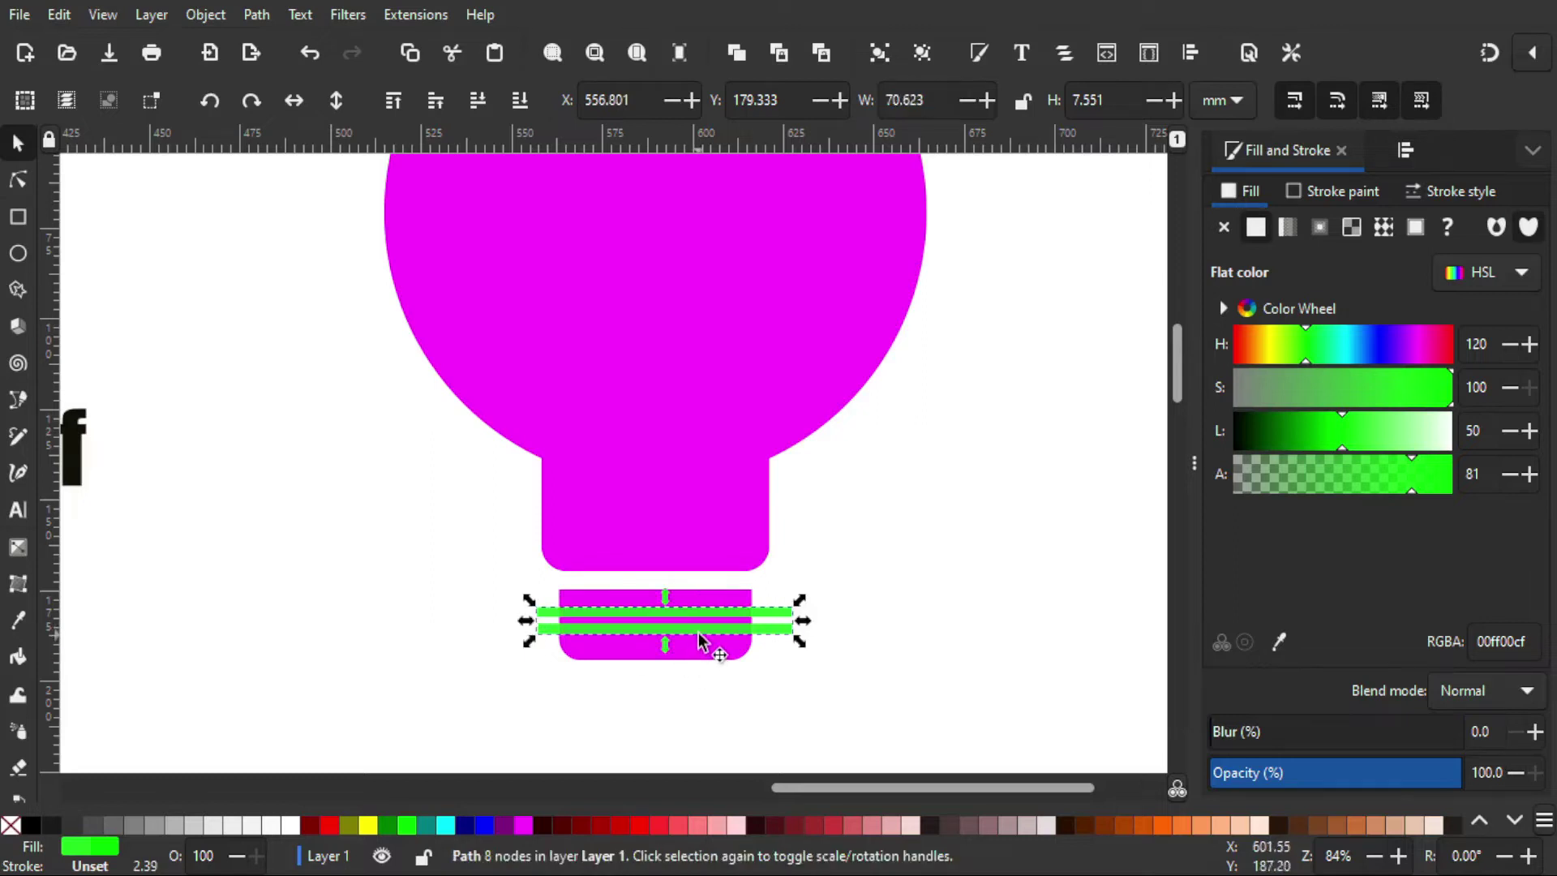
{"action": "key", "text": "ctrl"}
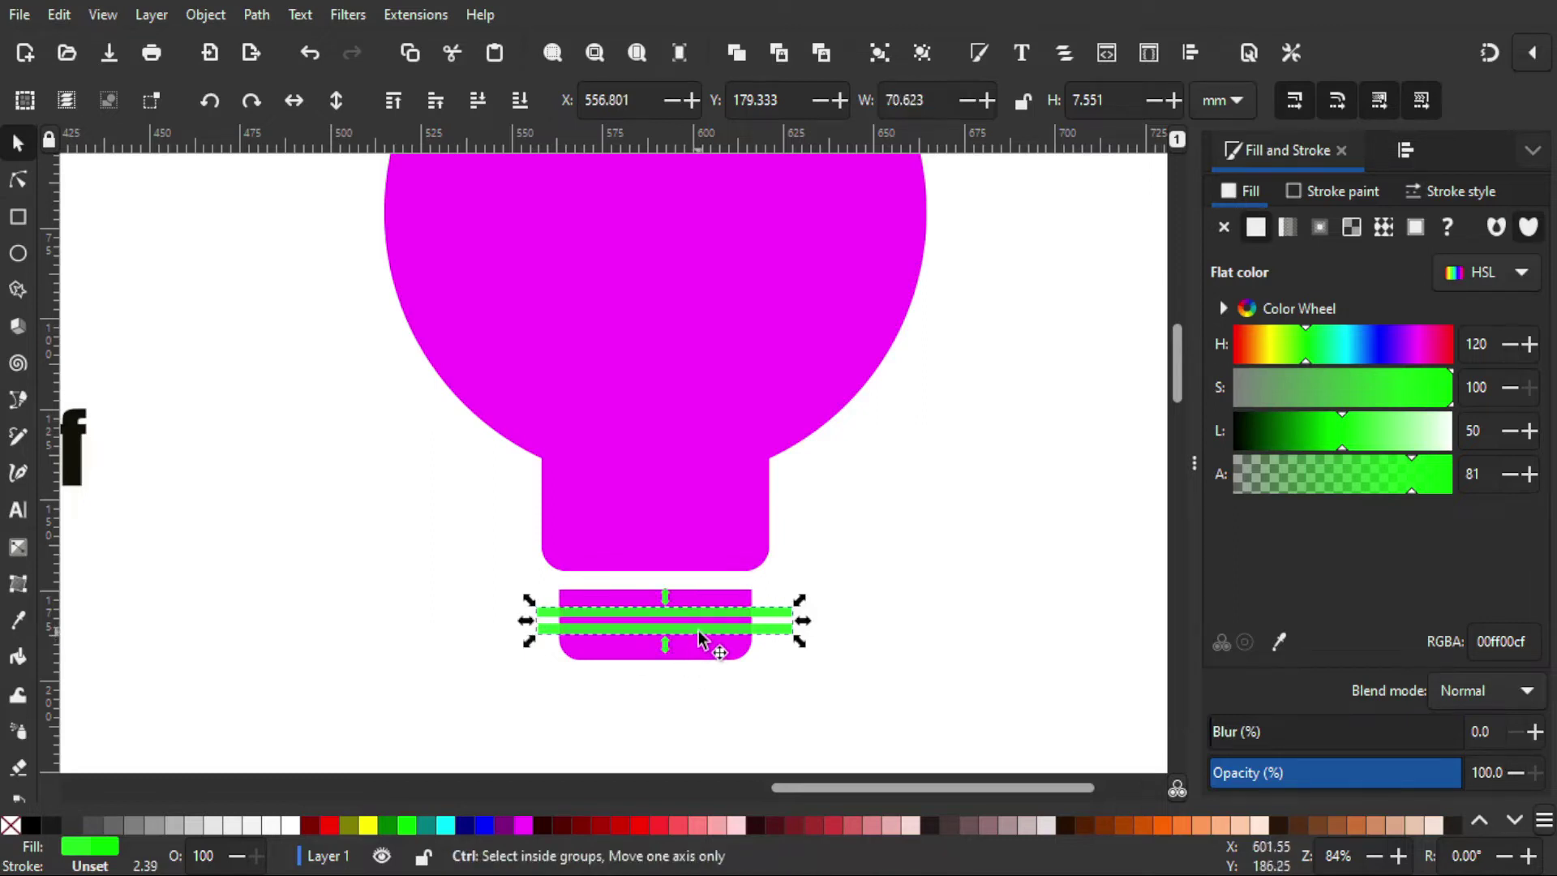
{"action": "left_click_drag", "start_coordinate": [699, 627], "coordinate": [699, 621]}
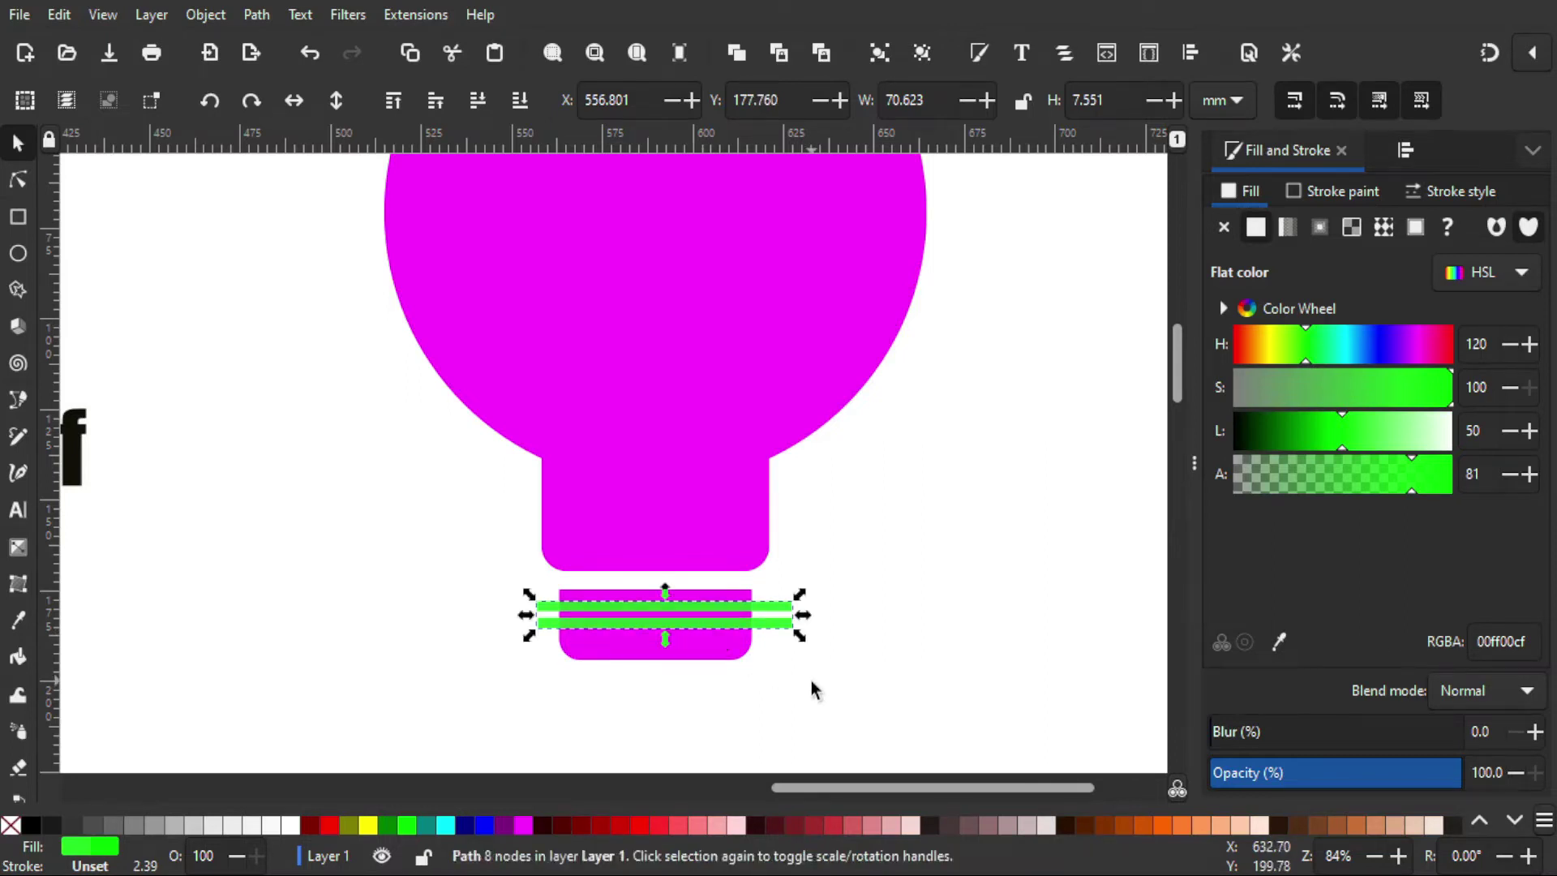
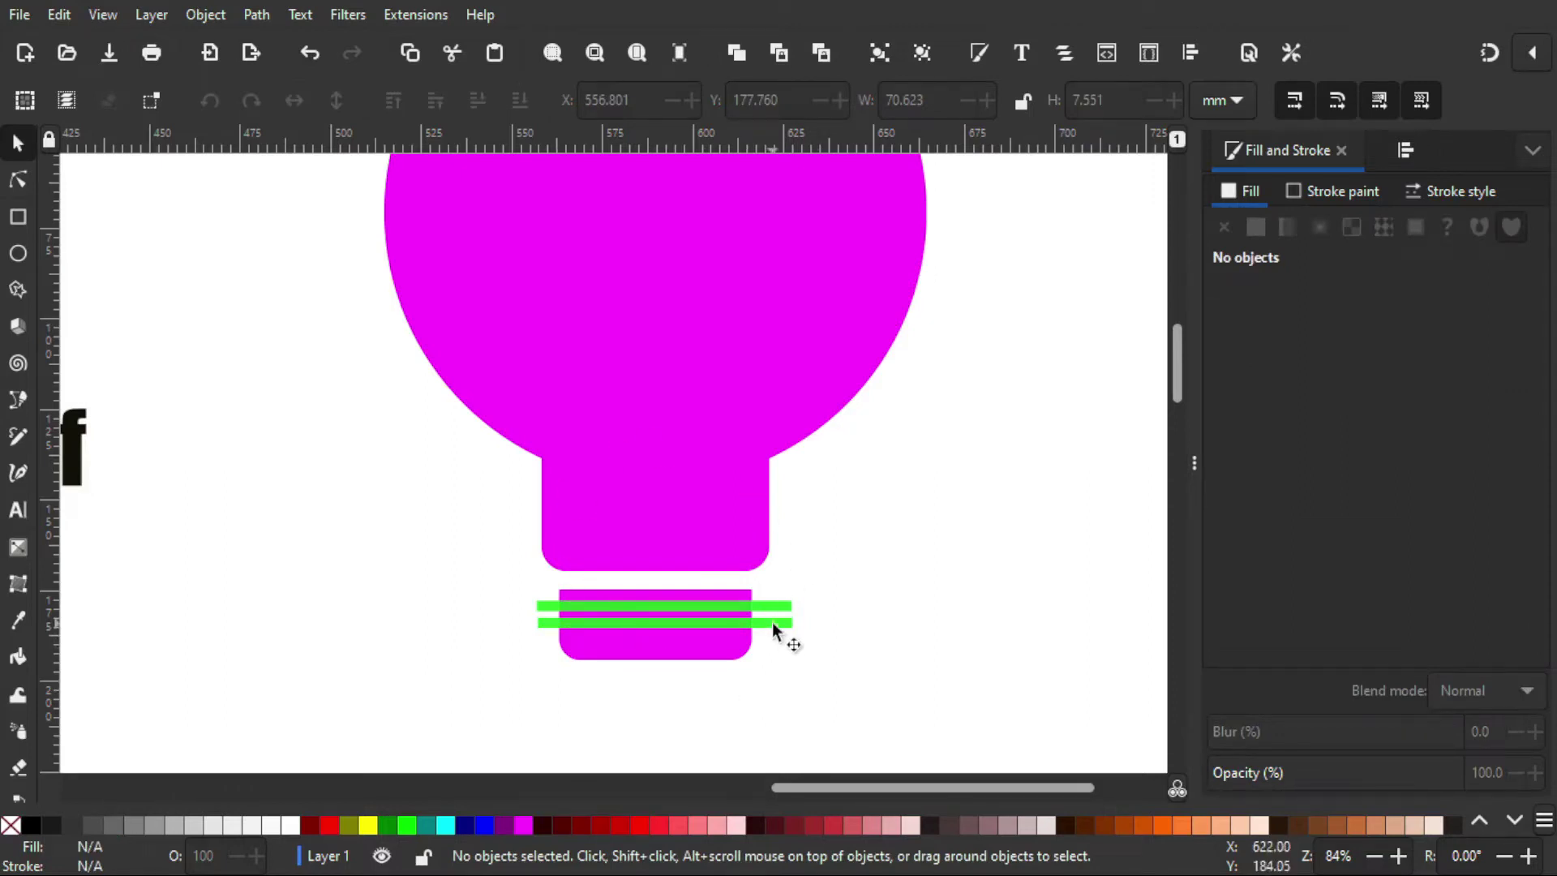
Step: Cut two horizontal gaps into the base piece by subtracting the green strips with the Difference path operation
{"action": "left_click", "coordinate": [771, 621]}
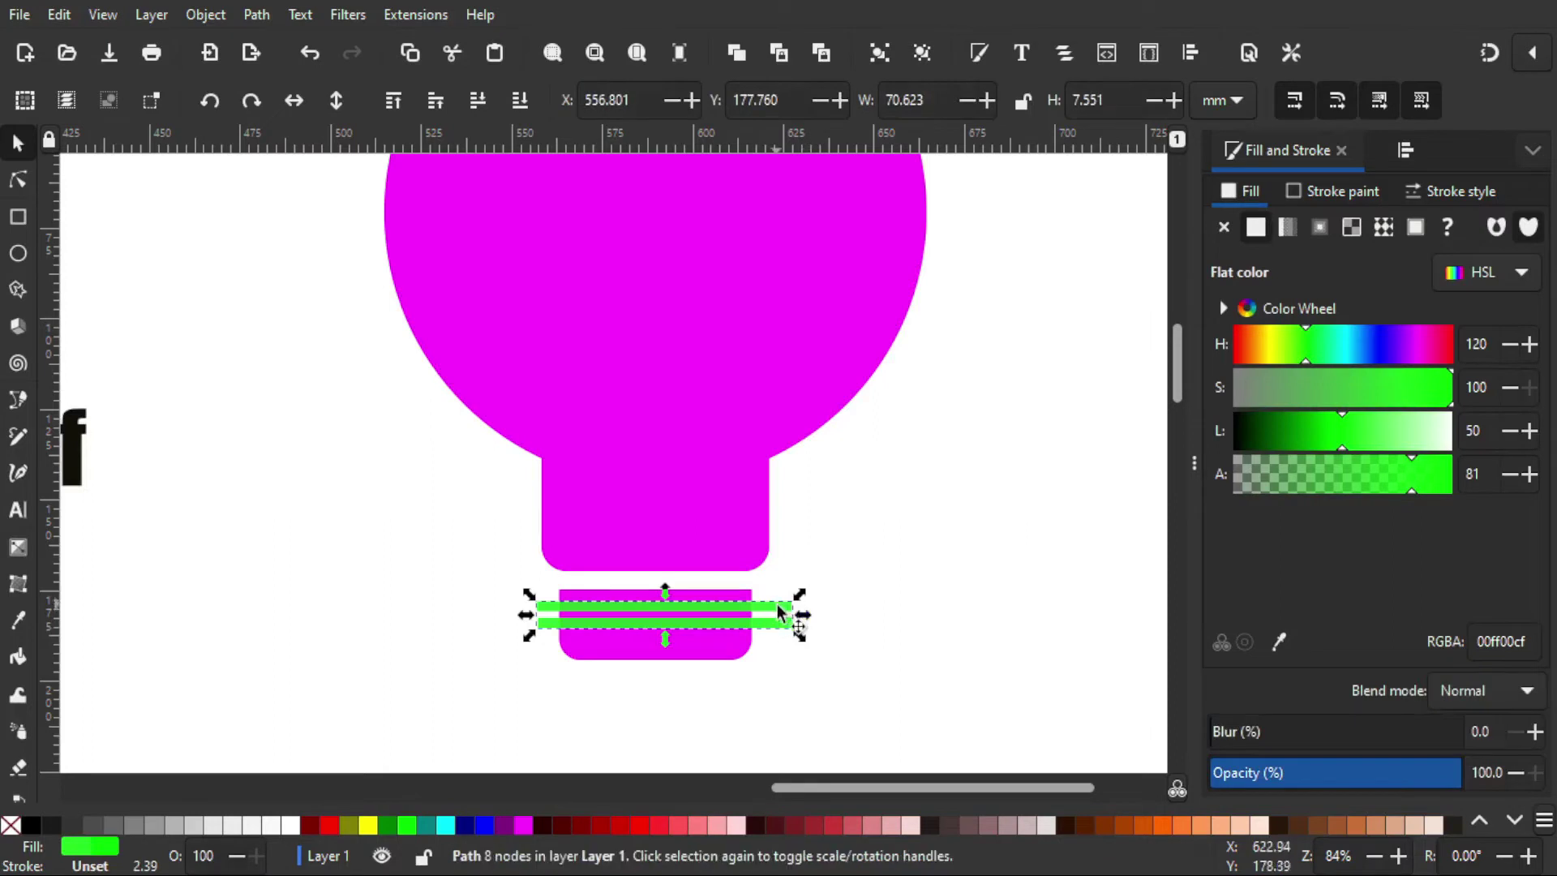
{"action": "left_click", "coordinate": [719, 663], "text": "shift"}
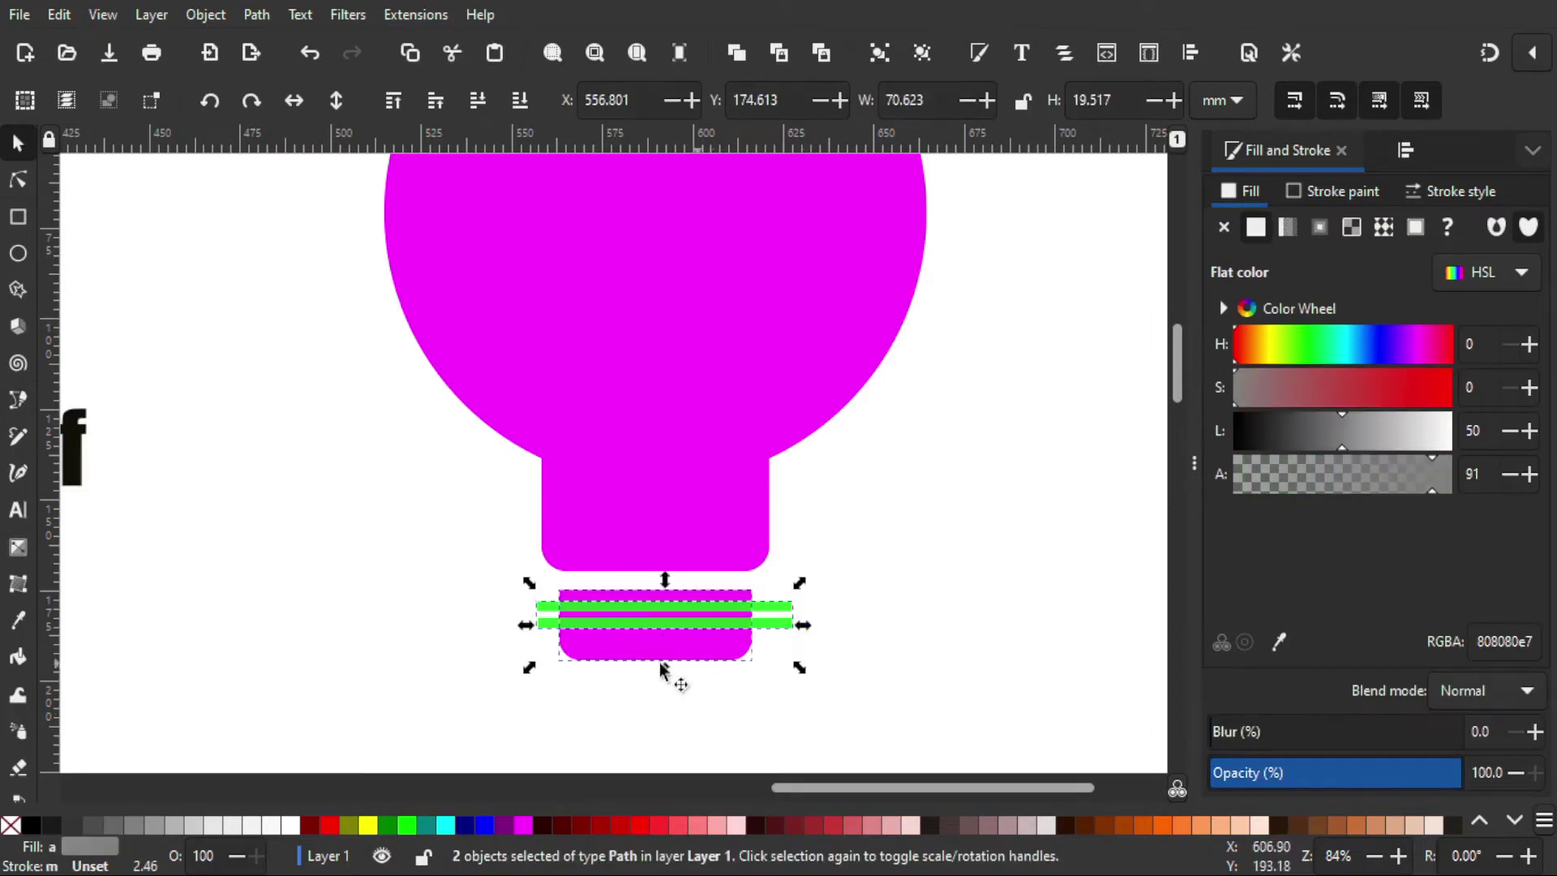
{"action": "left_click", "coordinate": [256, 16]}
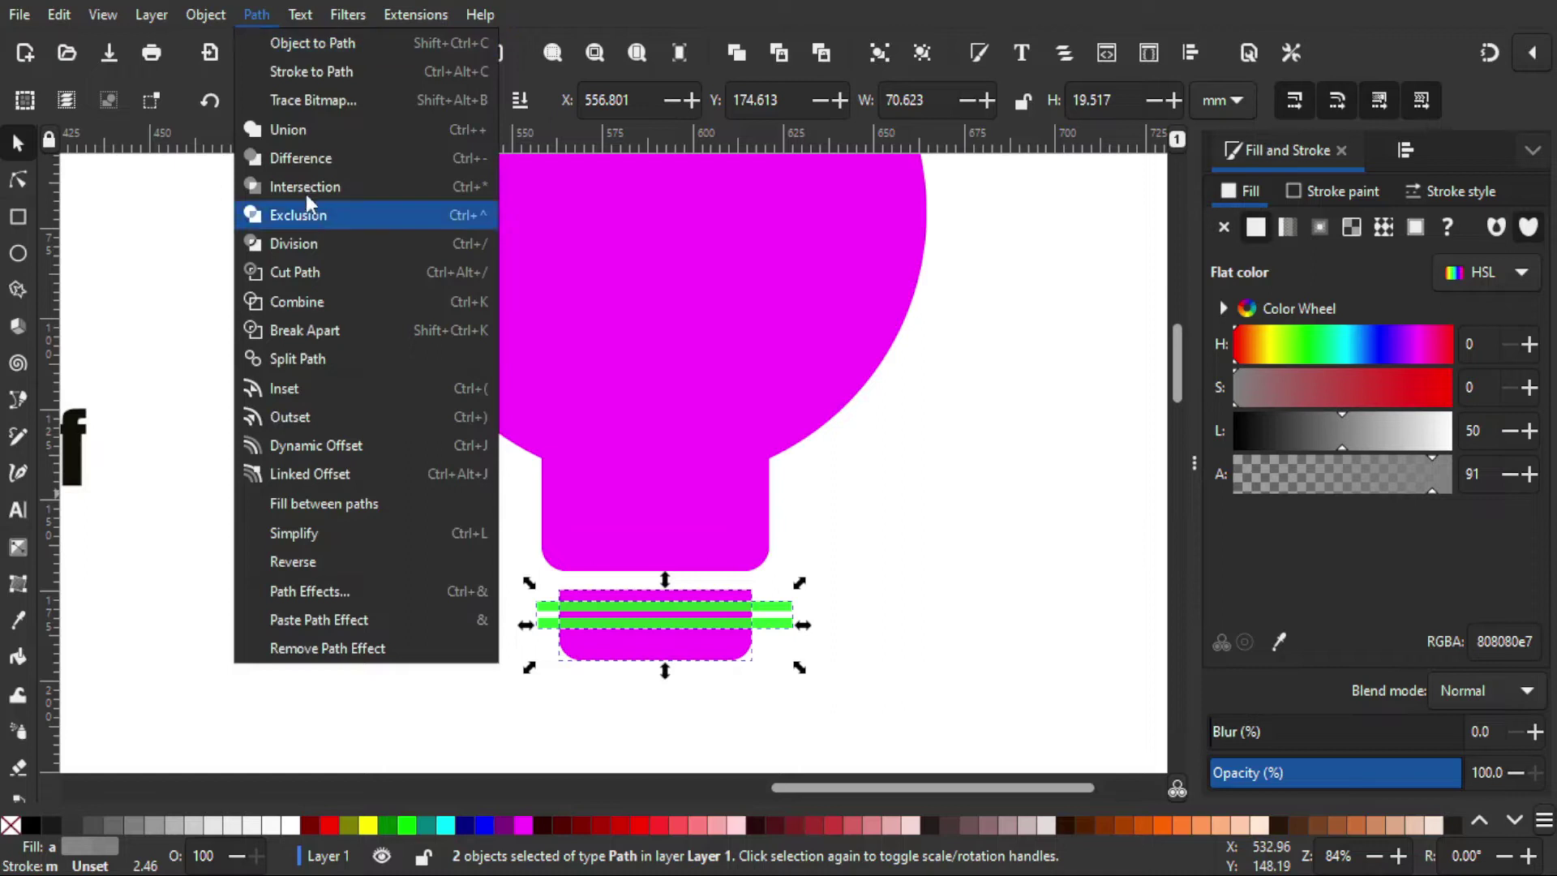
{"action": "left_click", "coordinate": [311, 161]}
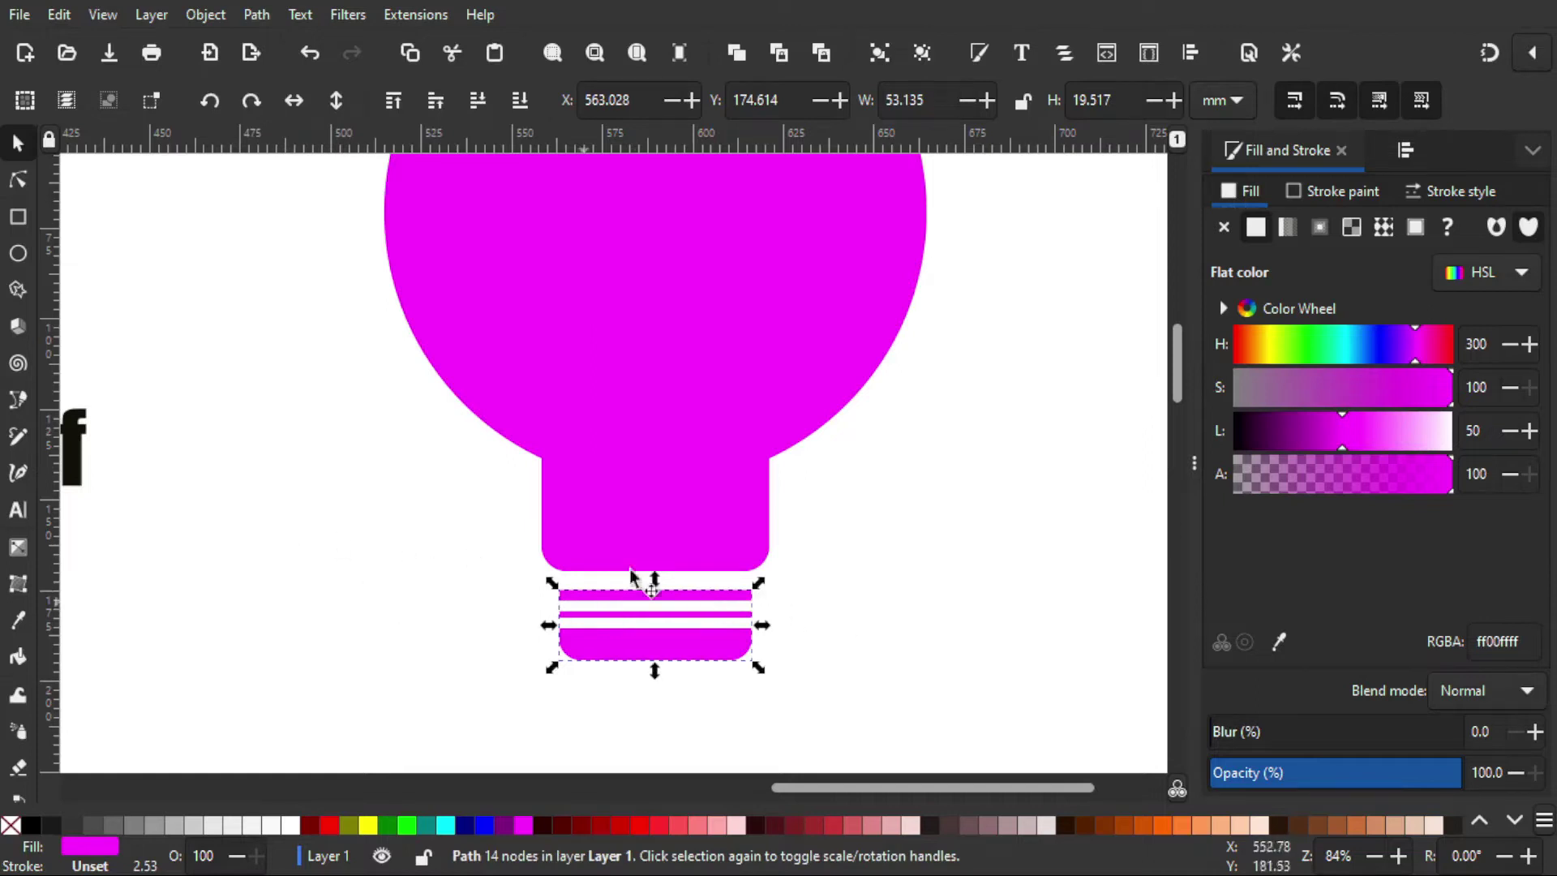
{"action": "left_click", "coordinate": [802, 599]}
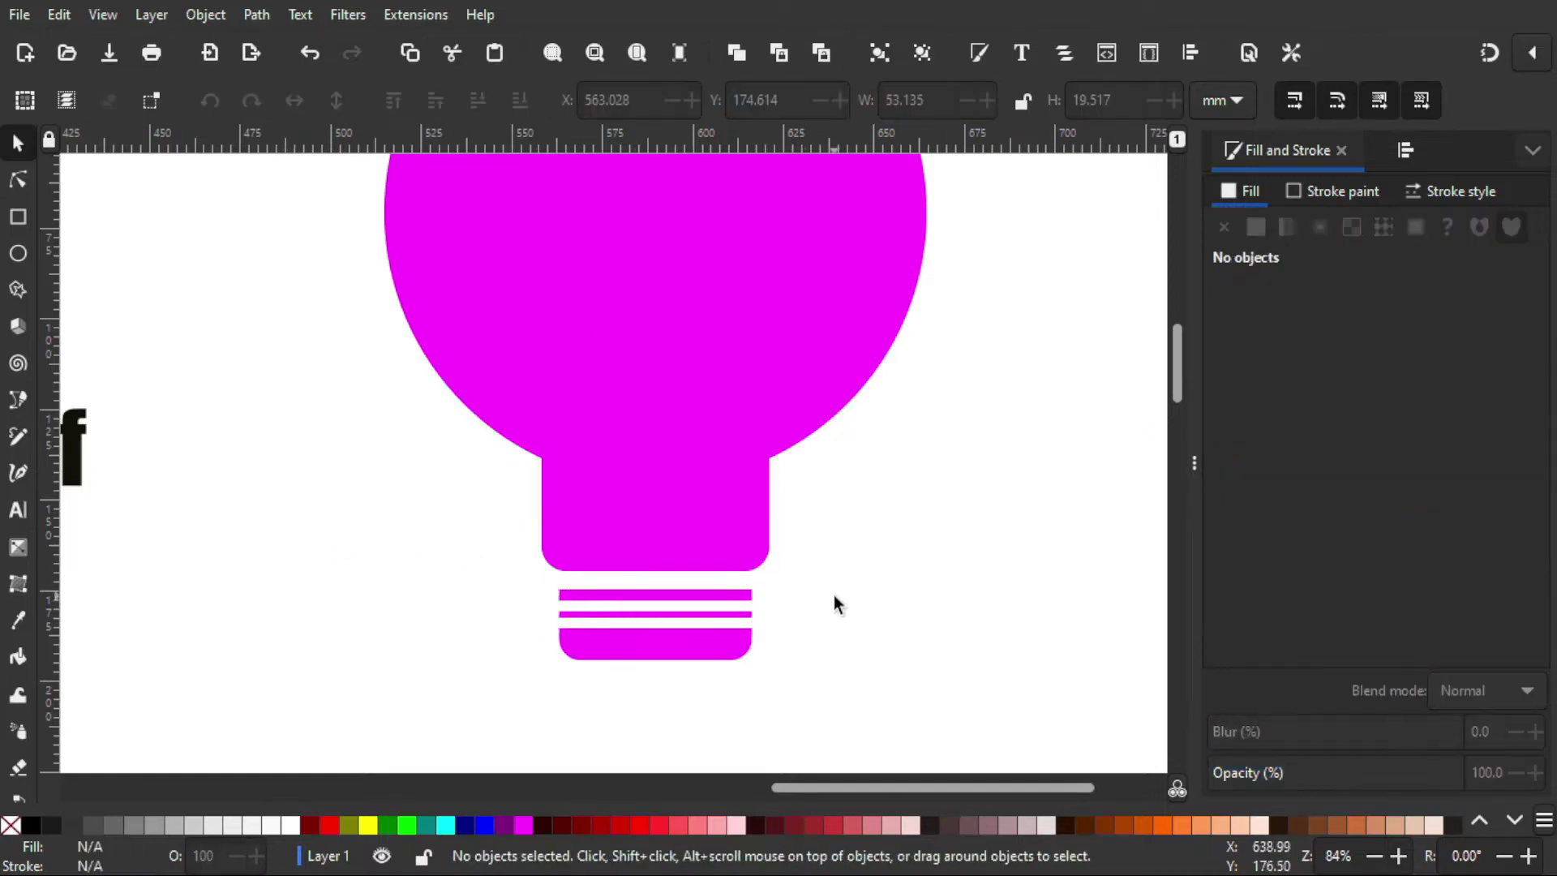
Step: Merge the large circle and the neck rectangle into a single bulb shape with the Union path operation
{"action": "scroll", "coordinate": [835, 604], "scroll_direction": "down", "scroll_amount": 1, "text": "ctrl"}
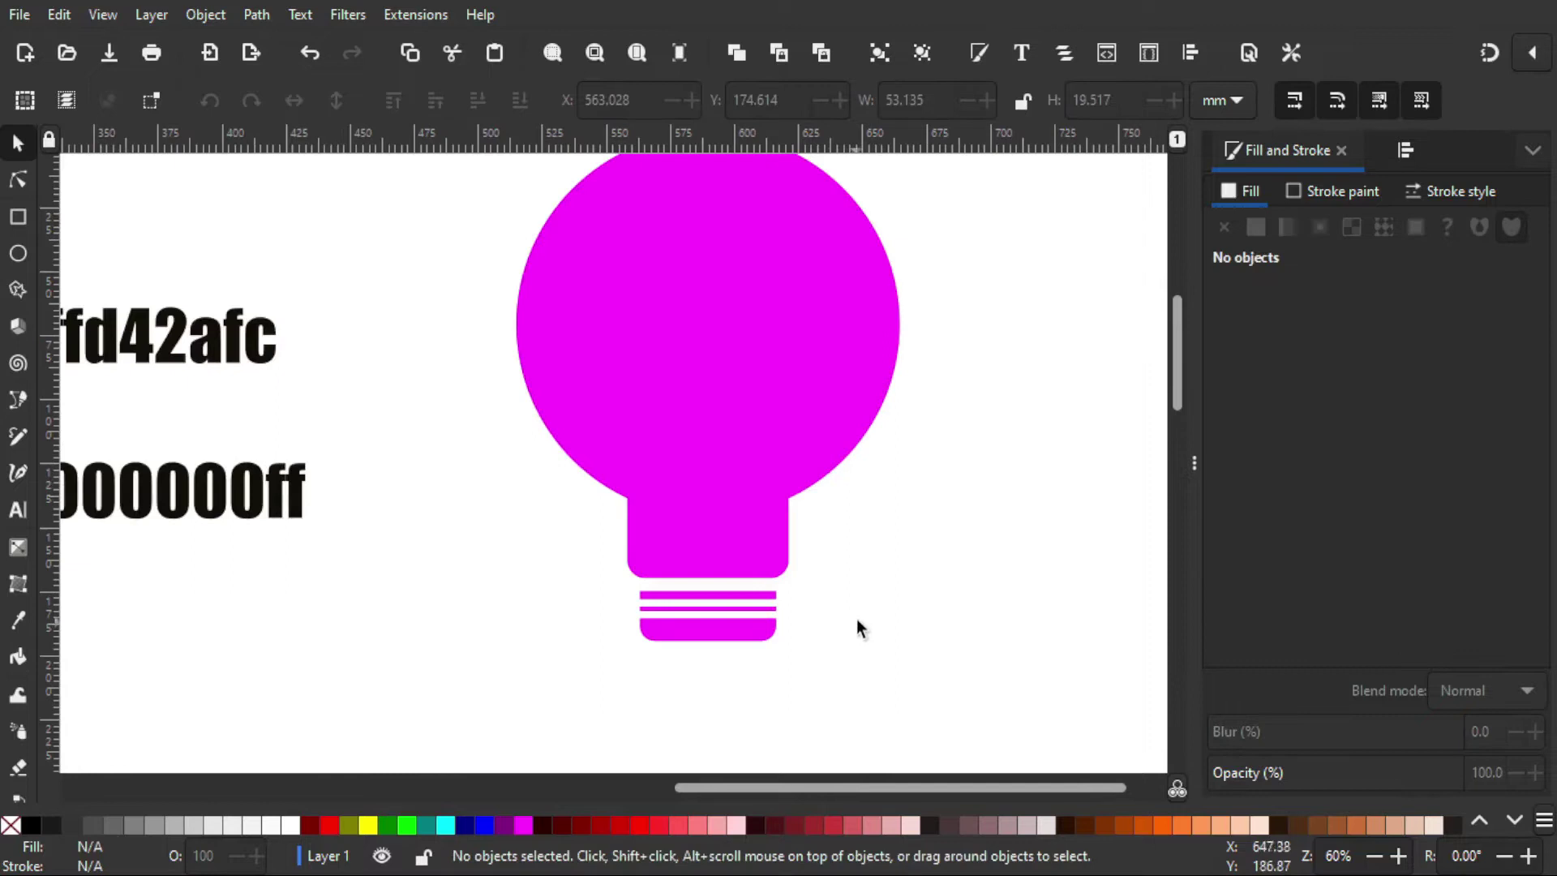
{"action": "left_click", "coordinate": [767, 518]}
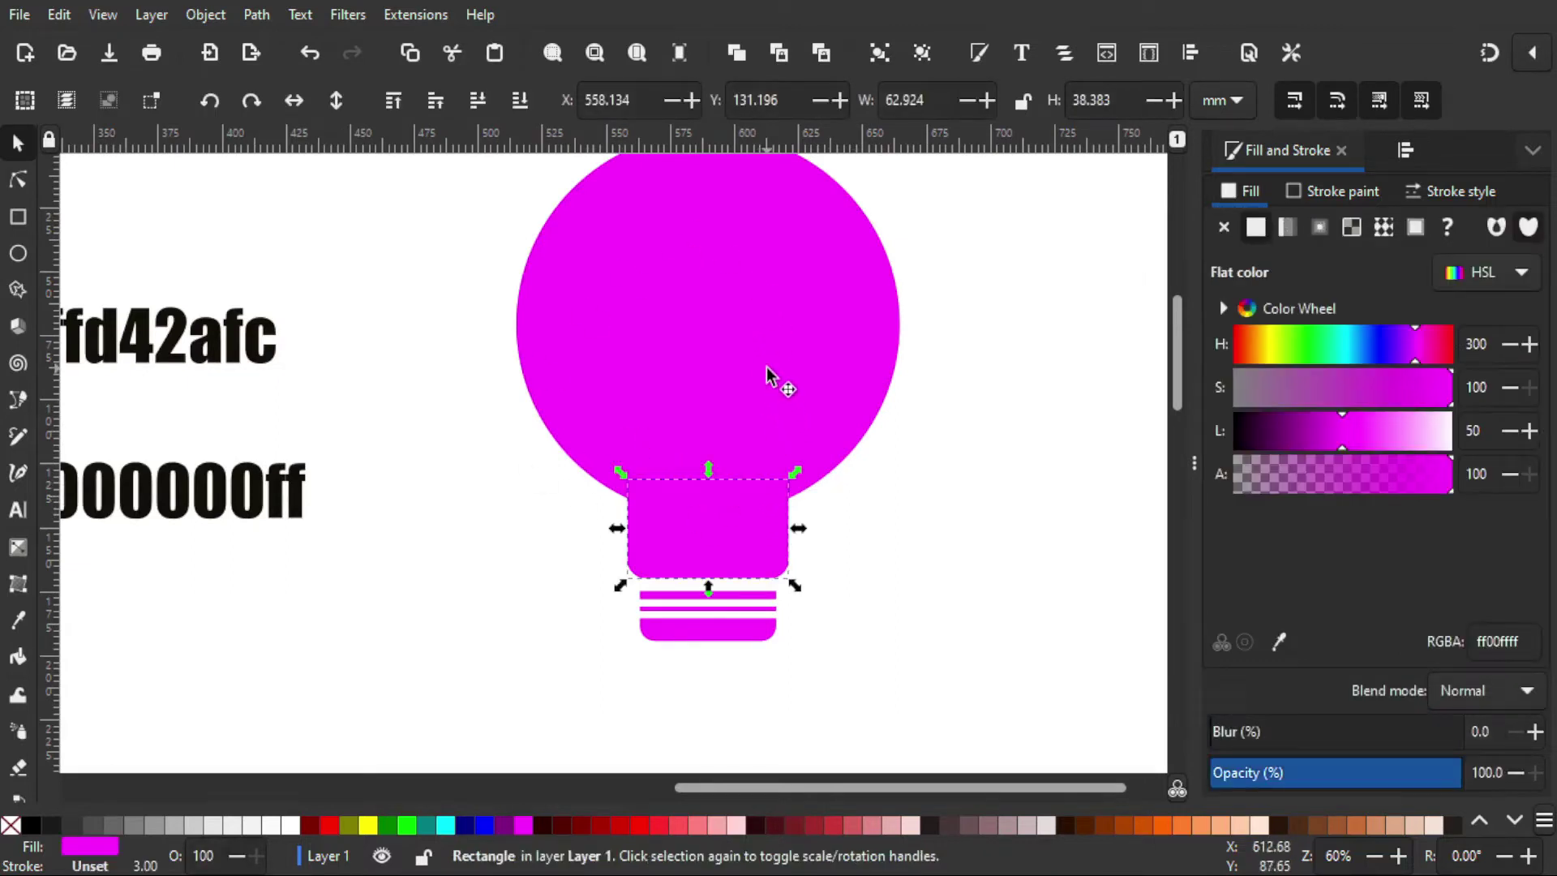
{"action": "scroll", "coordinate": [906, 531], "scroll_direction": "up", "scroll_amount": 3}
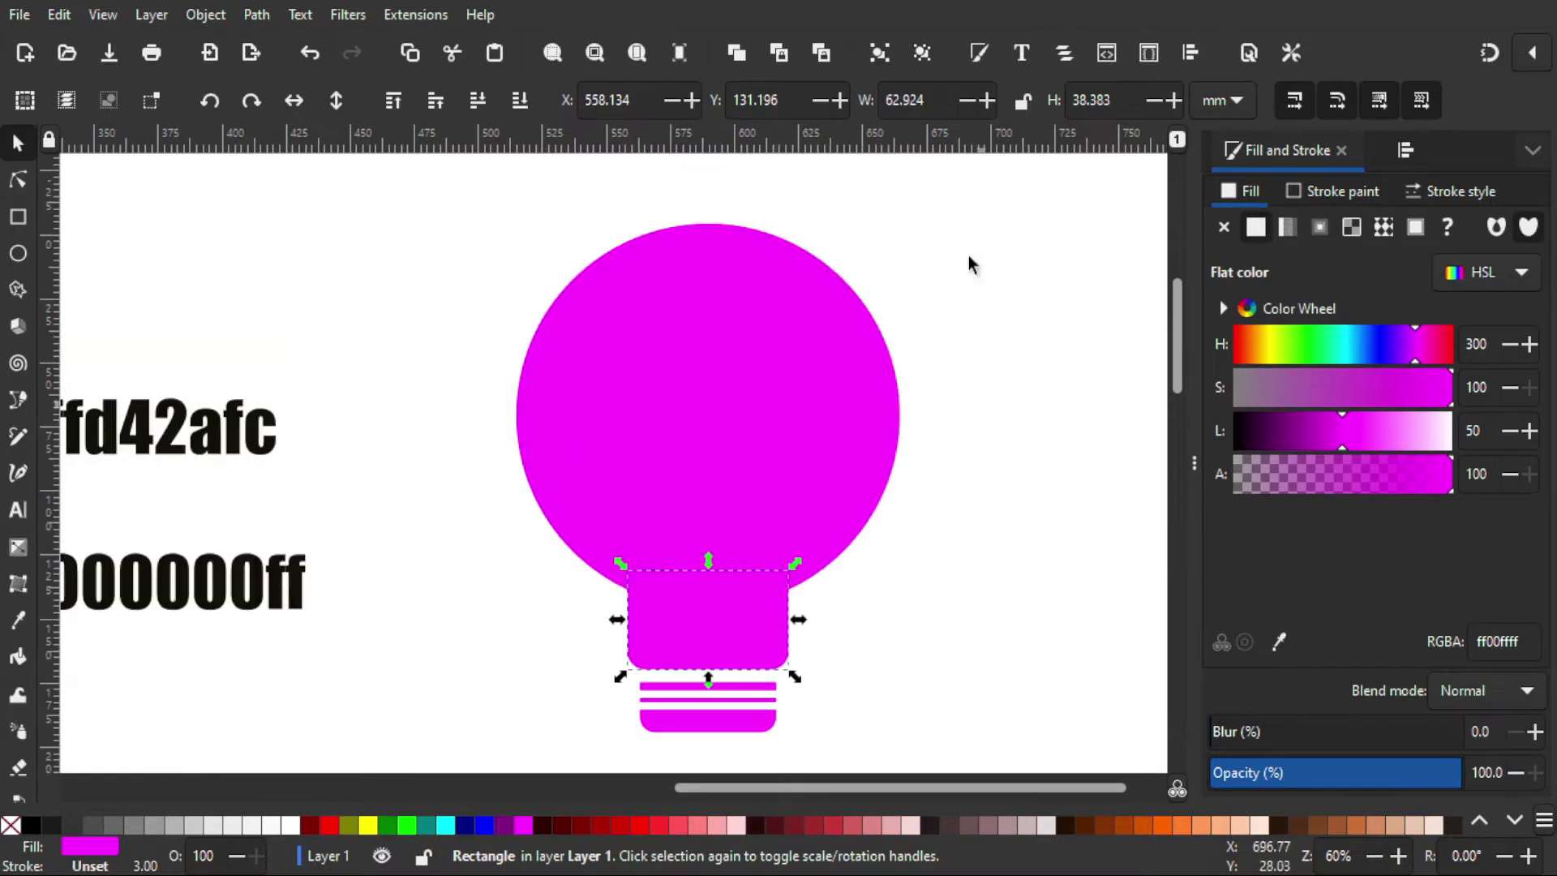
{"action": "left_click", "coordinate": [804, 389], "text": "shift"}
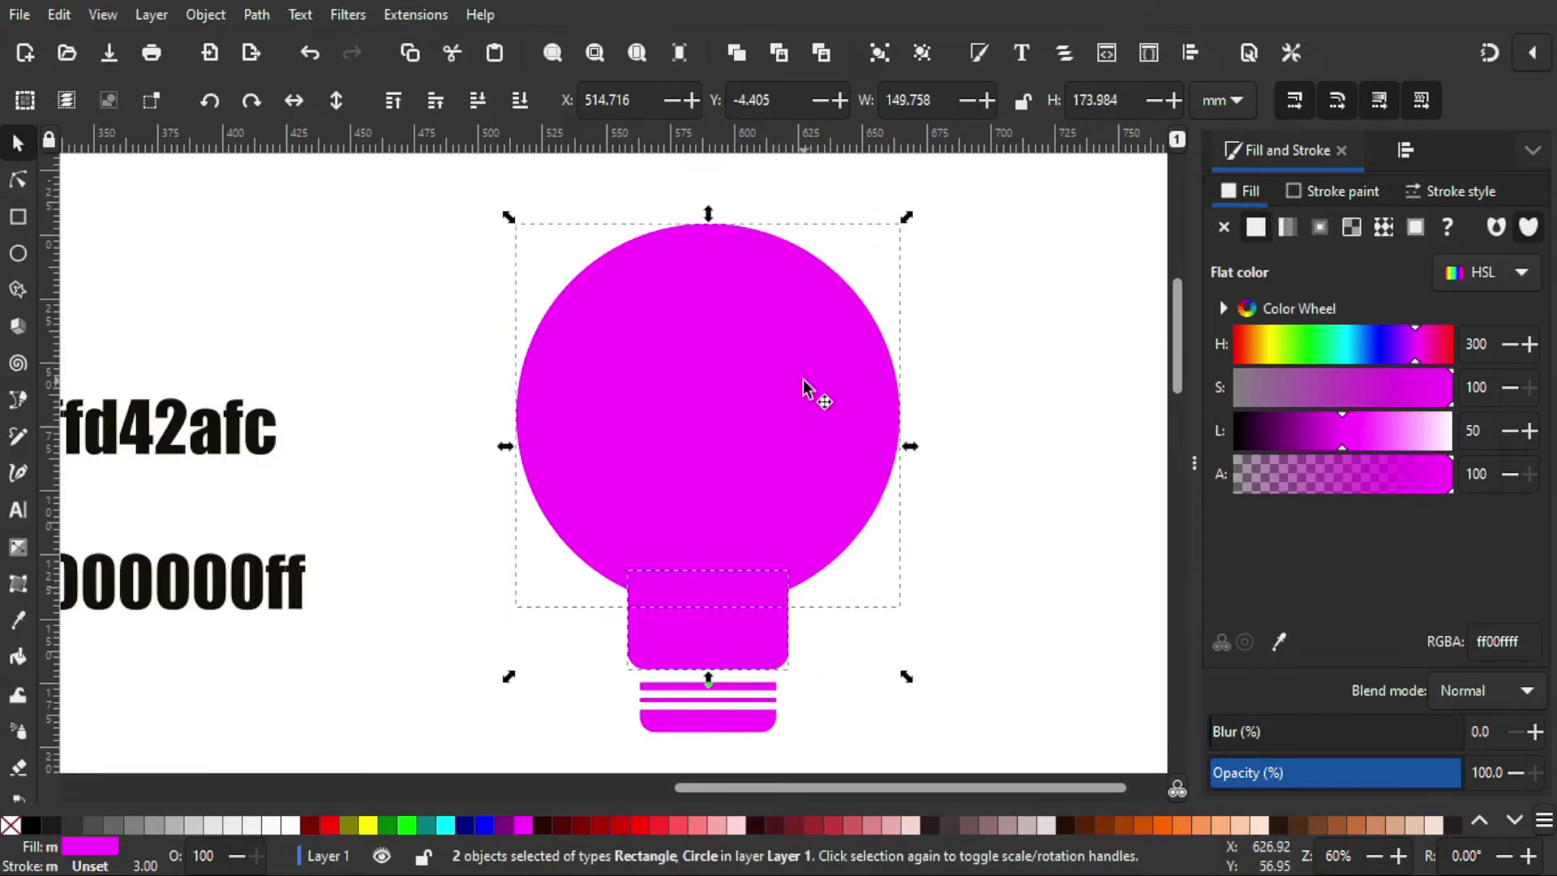
{"action": "left_click", "coordinate": [258, 16]}
{"action": "left_click", "coordinate": [292, 131]}
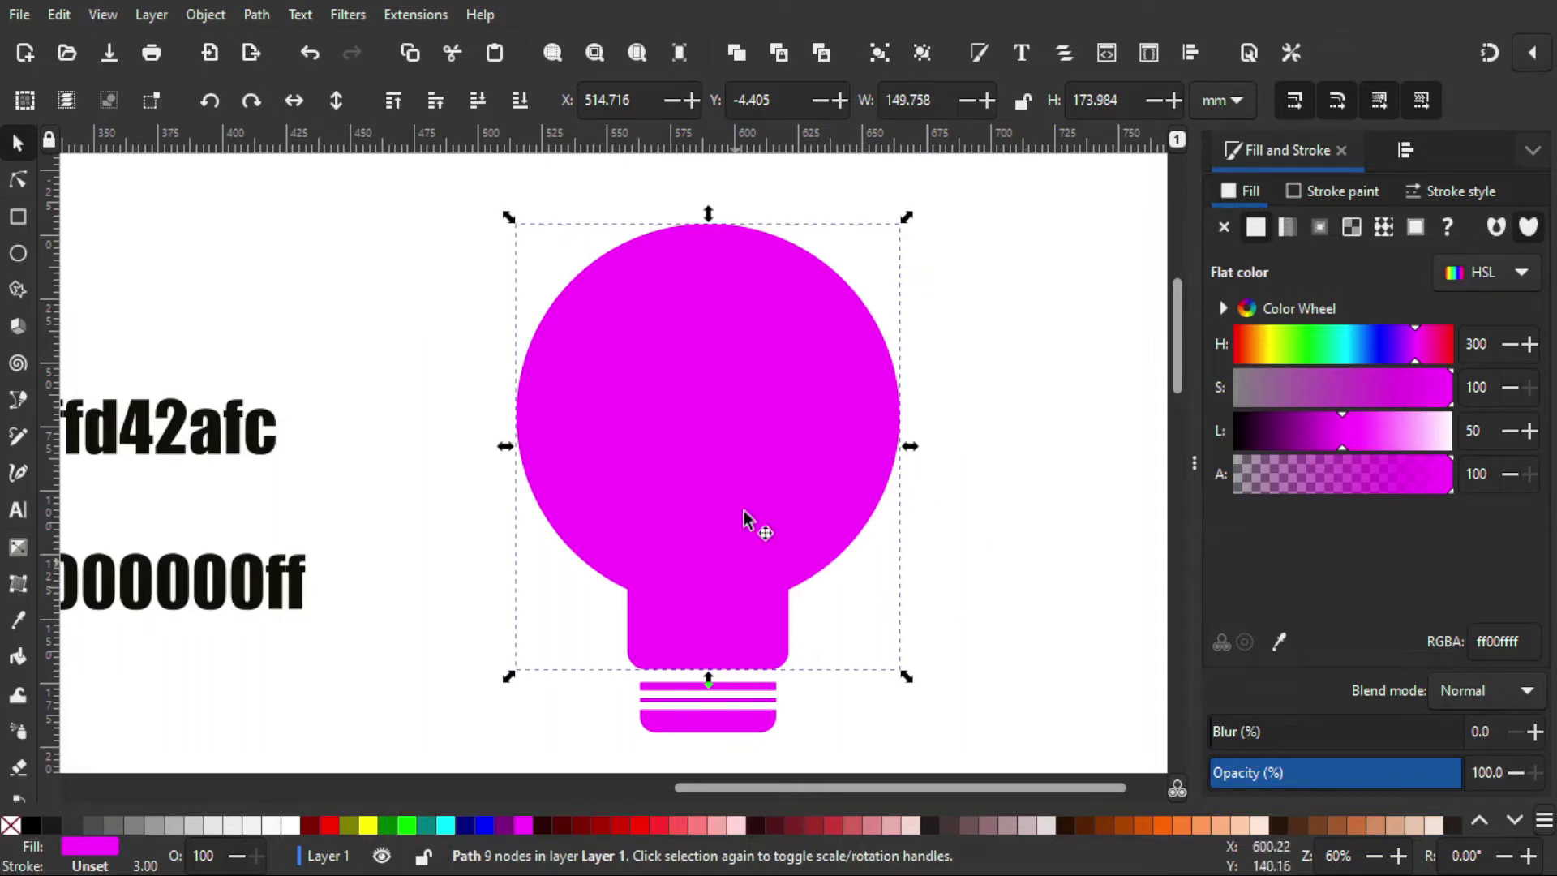
{"action": "left_click_drag", "start_coordinate": [758, 486], "coordinate": [819, 457]}
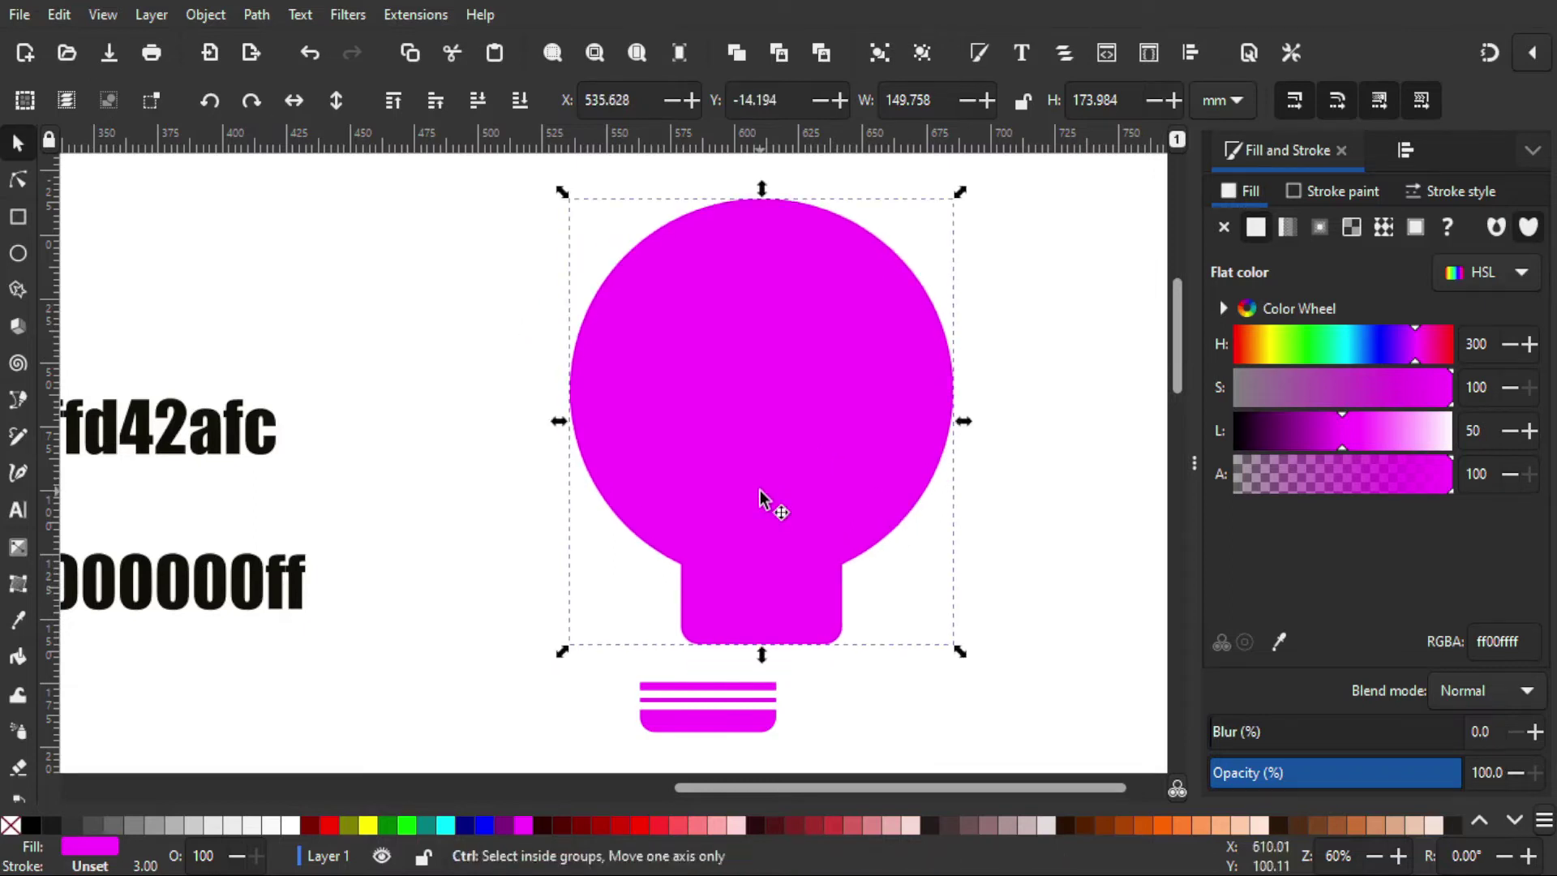
{"action": "key", "text": "ctrl+z"}
{"action": "left_click", "coordinate": [952, 552]}
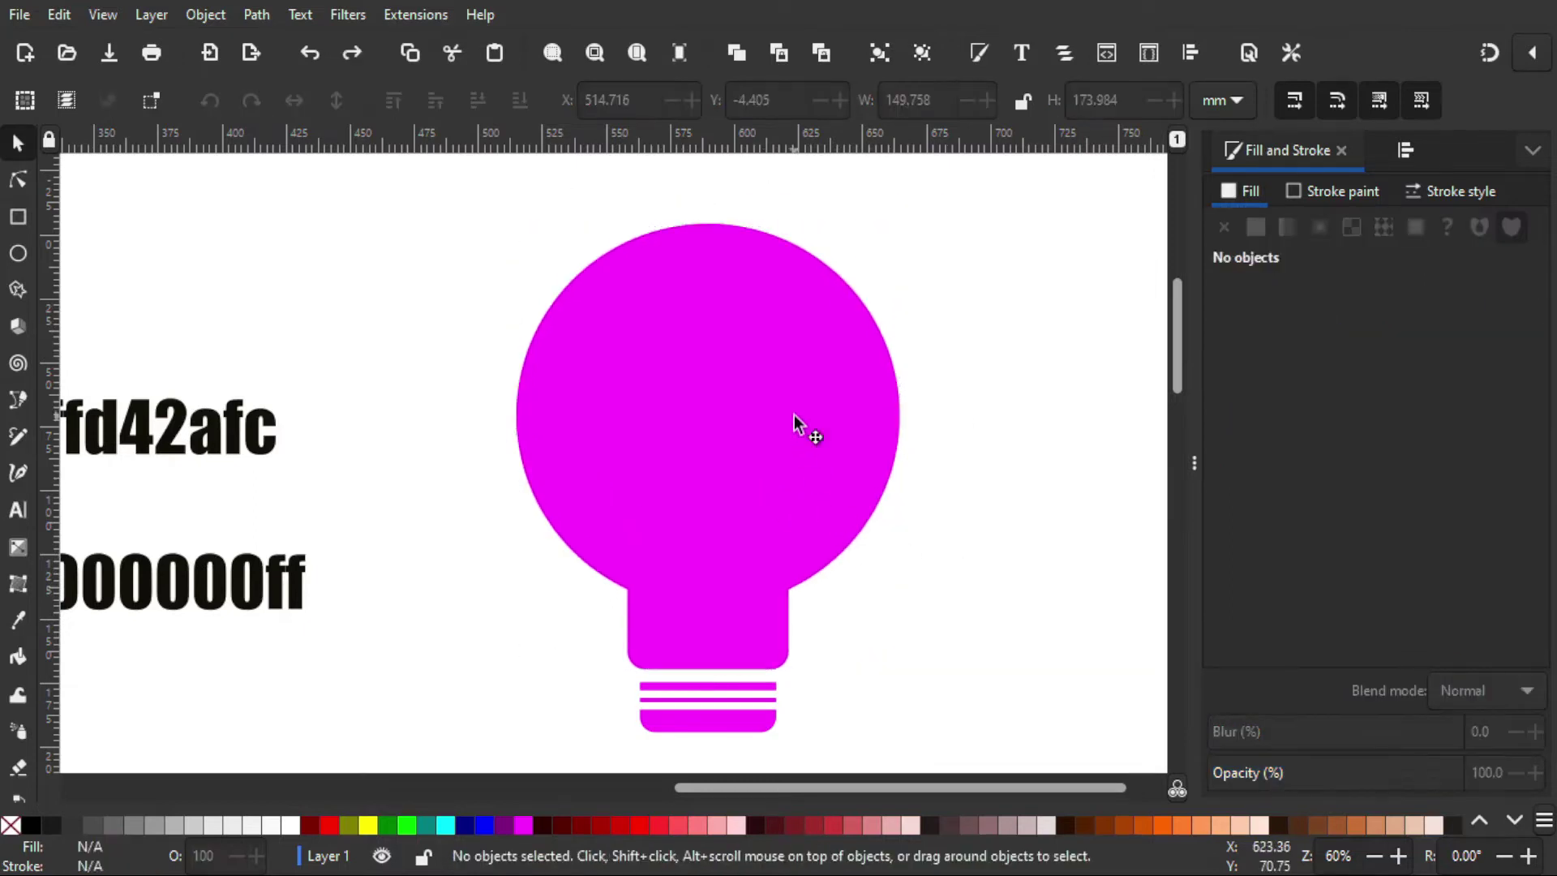
Step: Duplicate the merged bulb shape in place and fill the copy cyan (#00FFFF)
{"action": "left_click", "coordinate": [824, 316]}
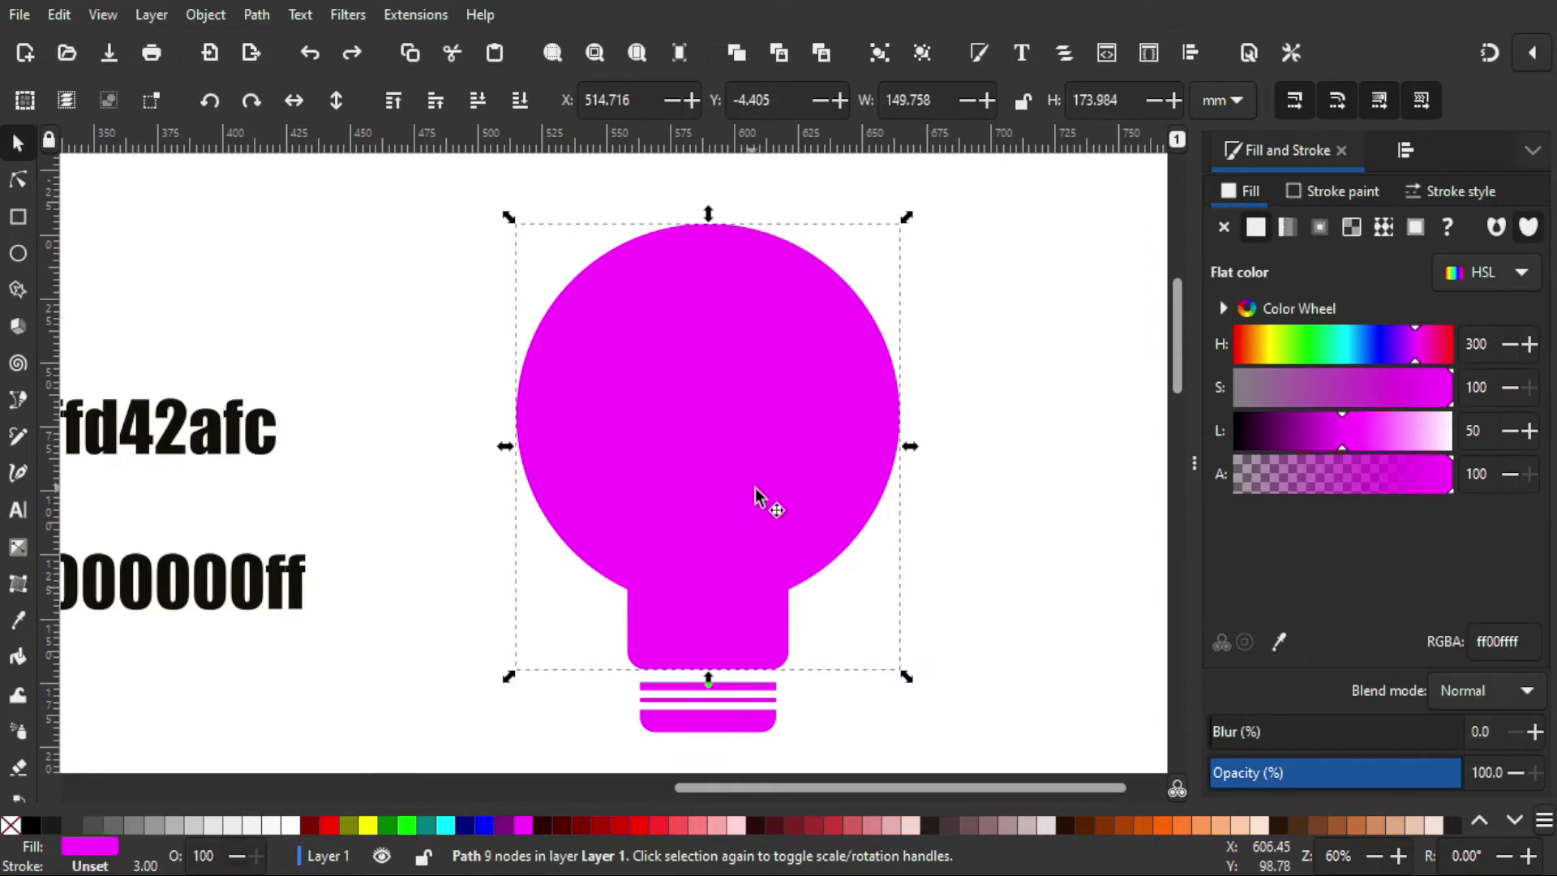
{"action": "key", "text": "ctrl"}
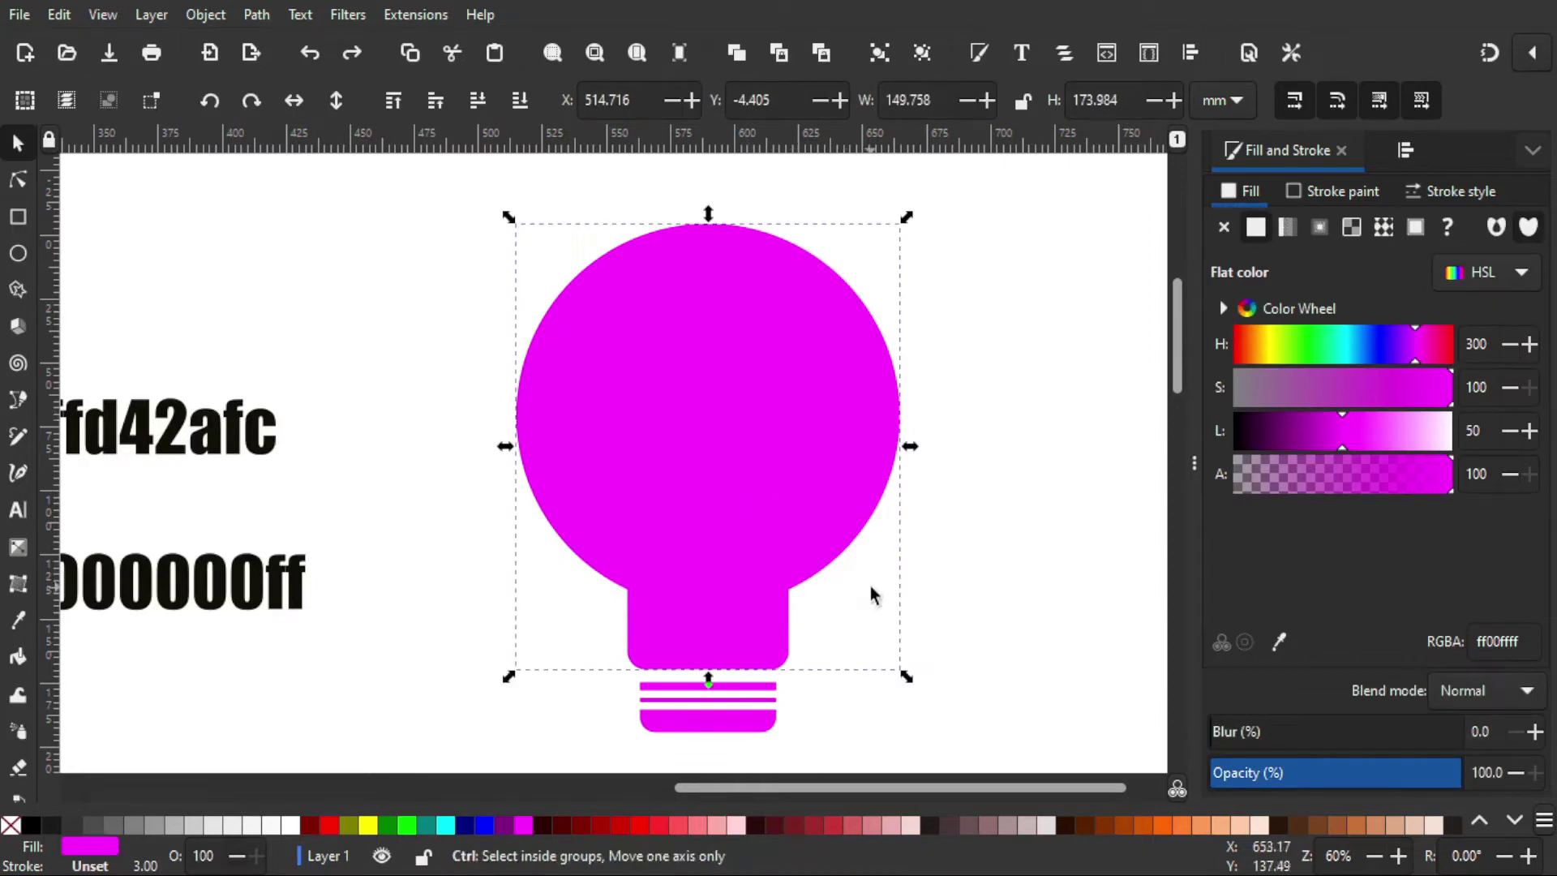
{"action": "key", "text": "ctrl+d"}
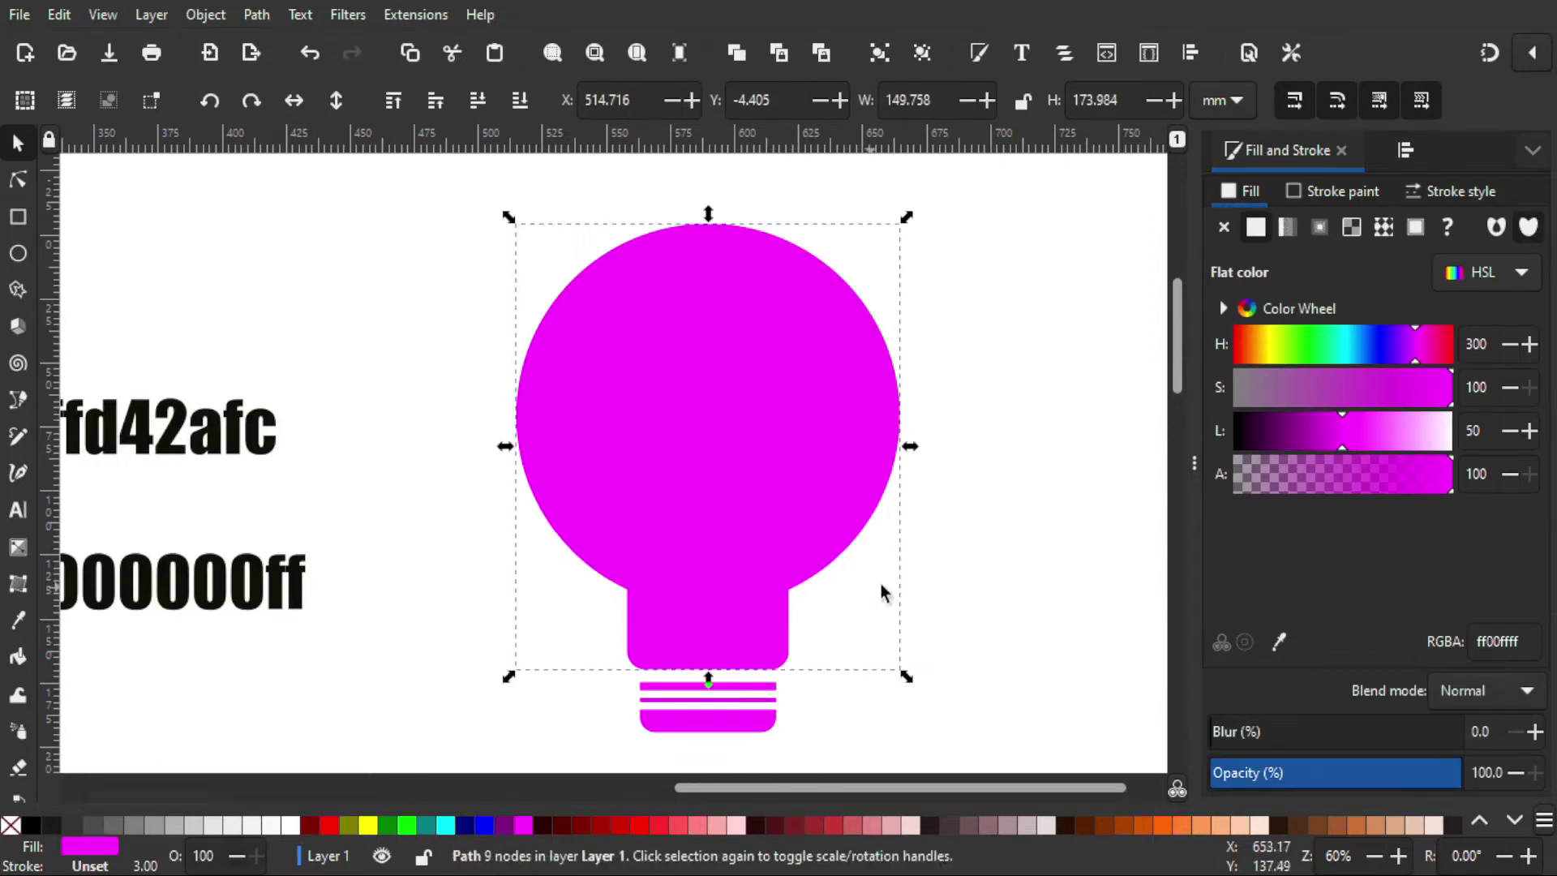
{"action": "left_click", "coordinate": [445, 826]}
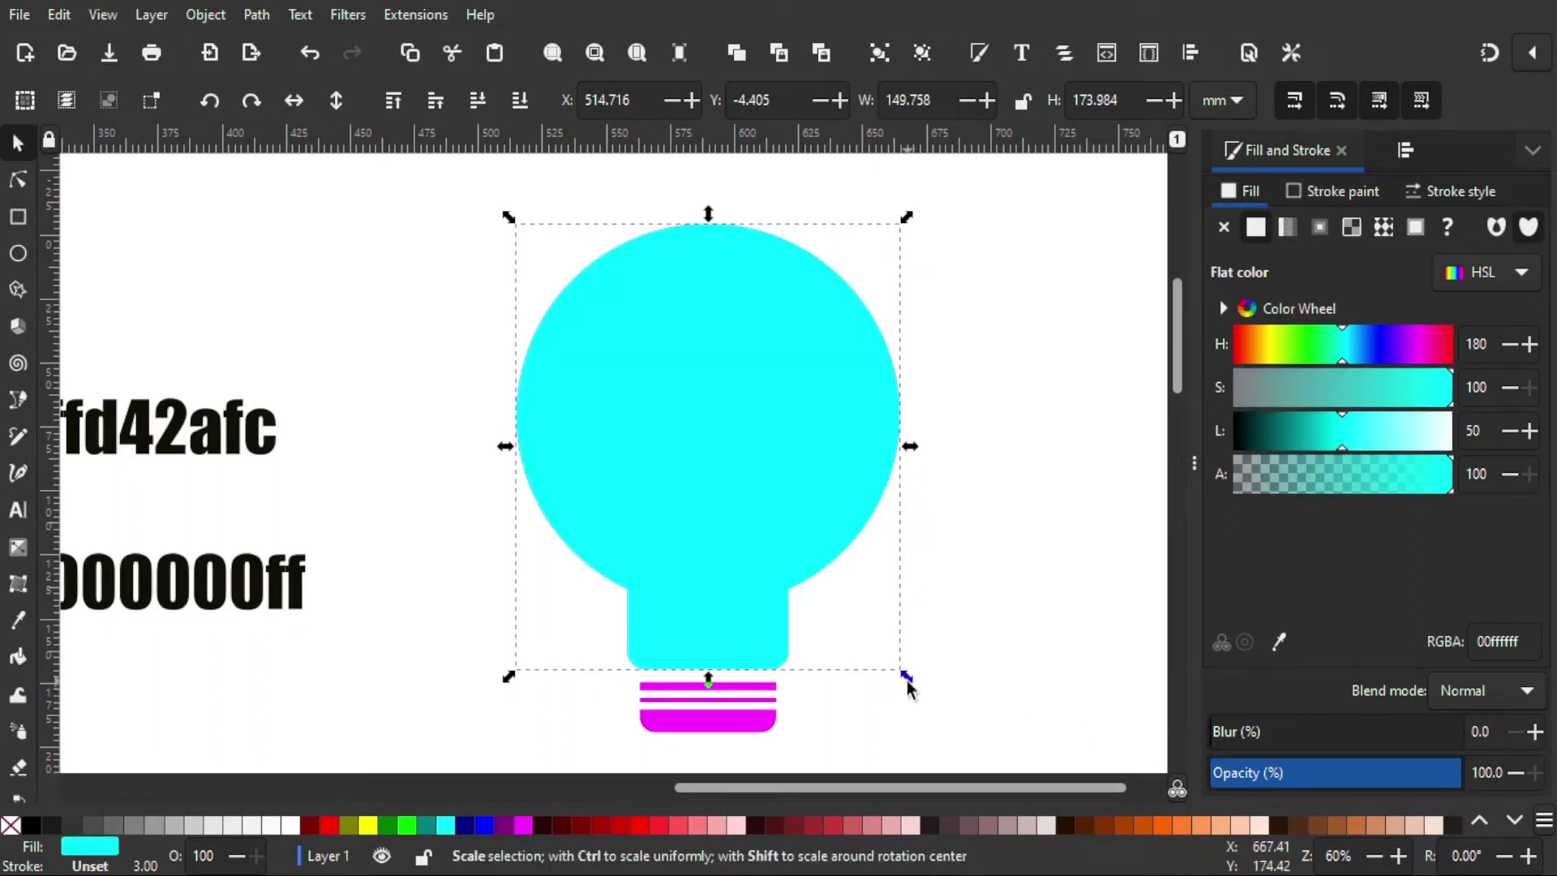
Step: Scale the cyan bulb copy proportionally about its centre to about 96 by 112 mm
{"action": "left_click_drag", "start_coordinate": [908, 688], "coordinate": [851, 630]}
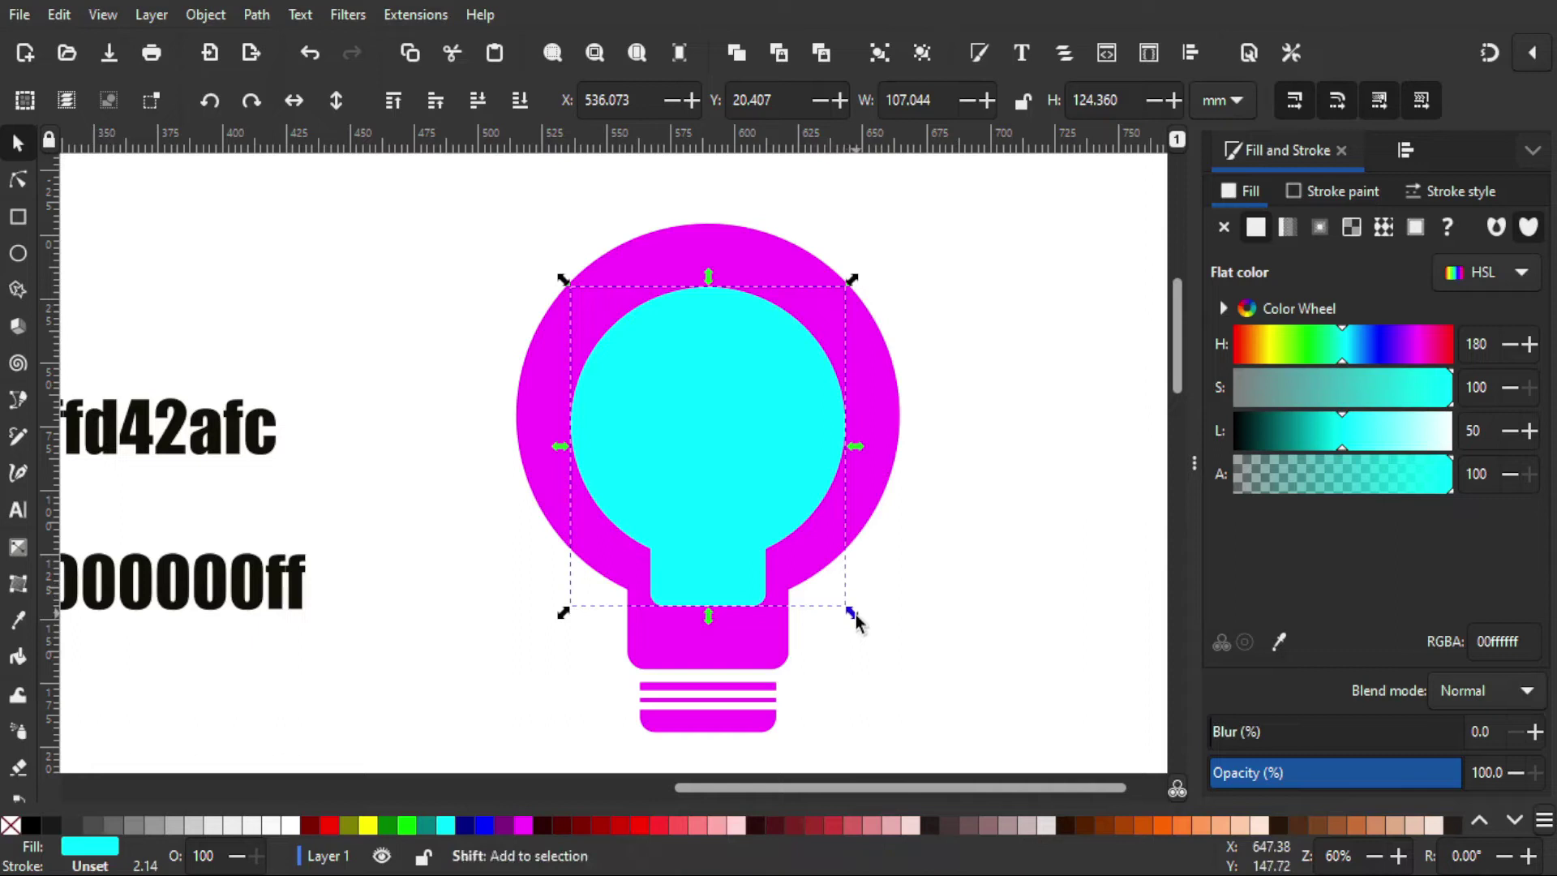
{"action": "left_click_drag", "start_coordinate": [855, 612], "coordinate": [841, 605]}
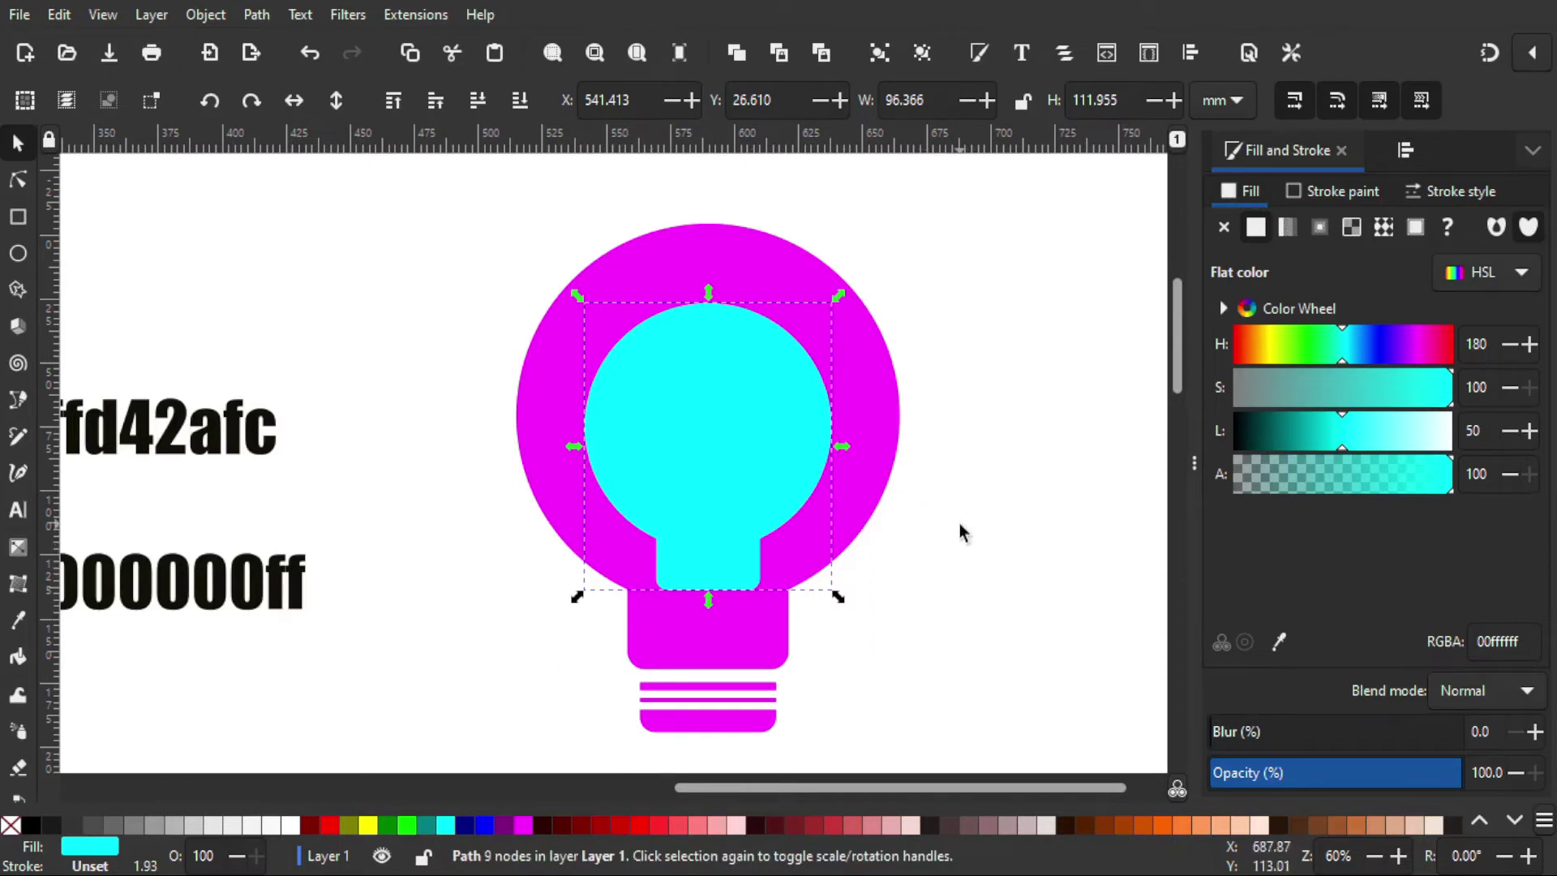
Step: Give the cyan inner bulb a yellow stroke and set the stroke width to 8 mm
{"action": "key", "text": "shift"}
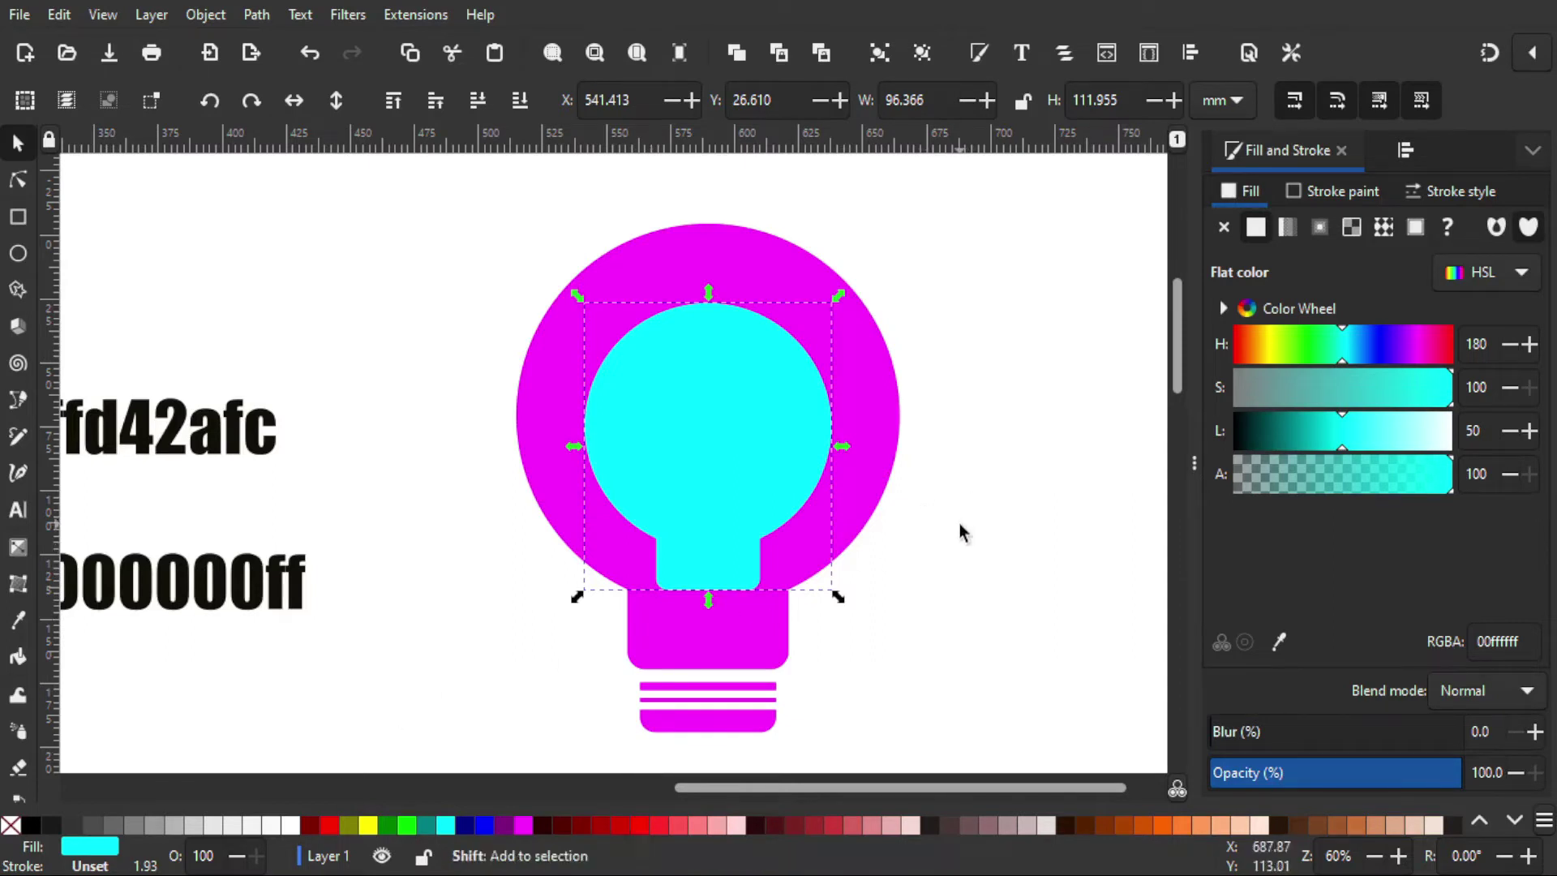
{"action": "left_click", "coordinate": [369, 825], "text": "shift"}
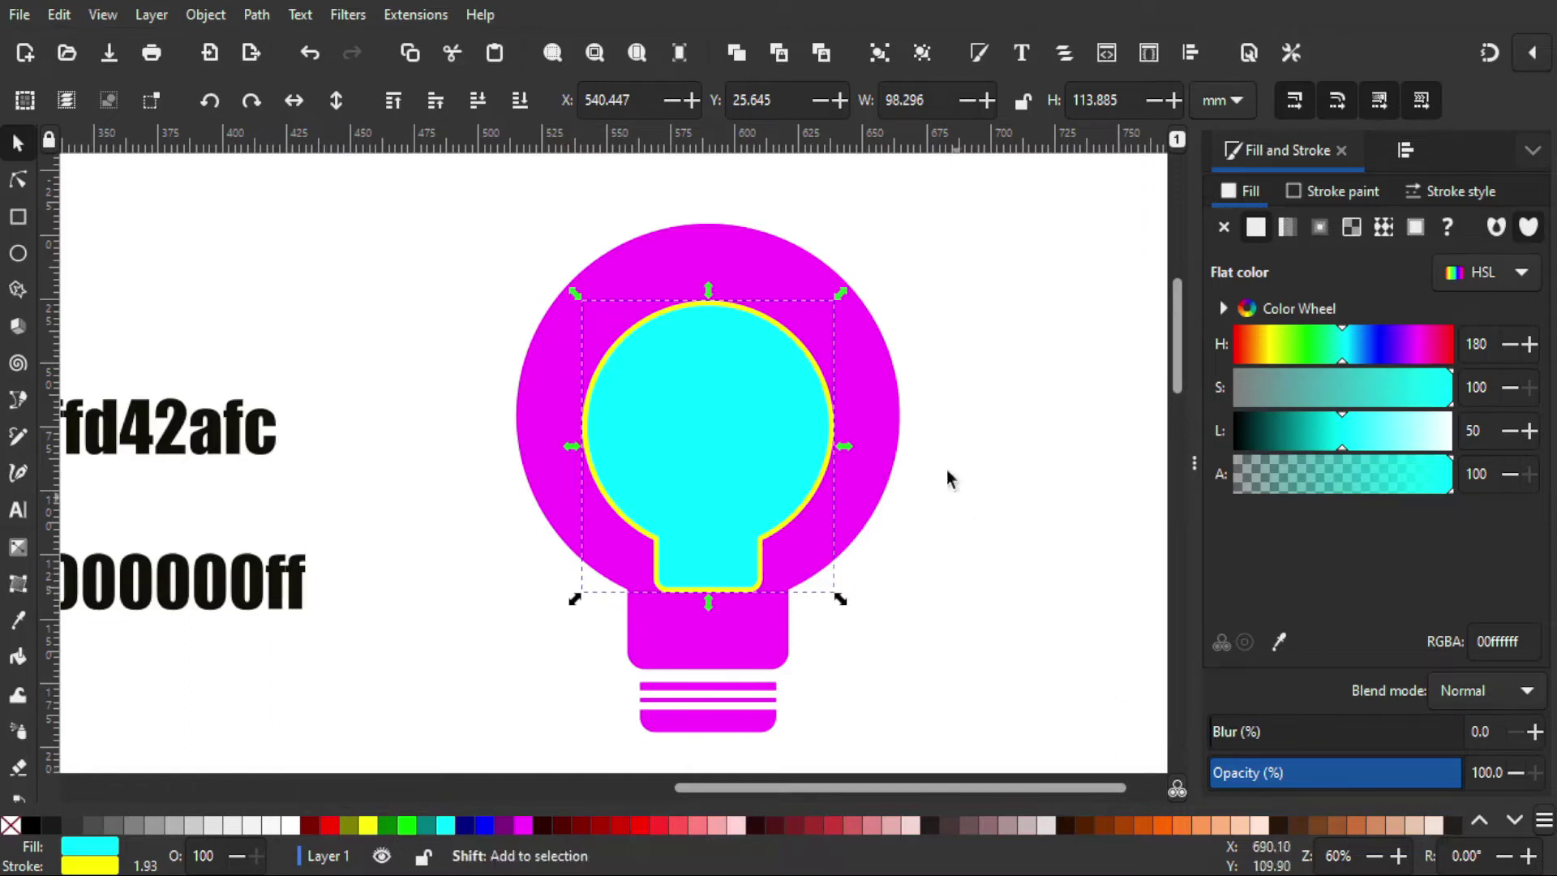
{"action": "left_click", "coordinate": [1433, 191]}
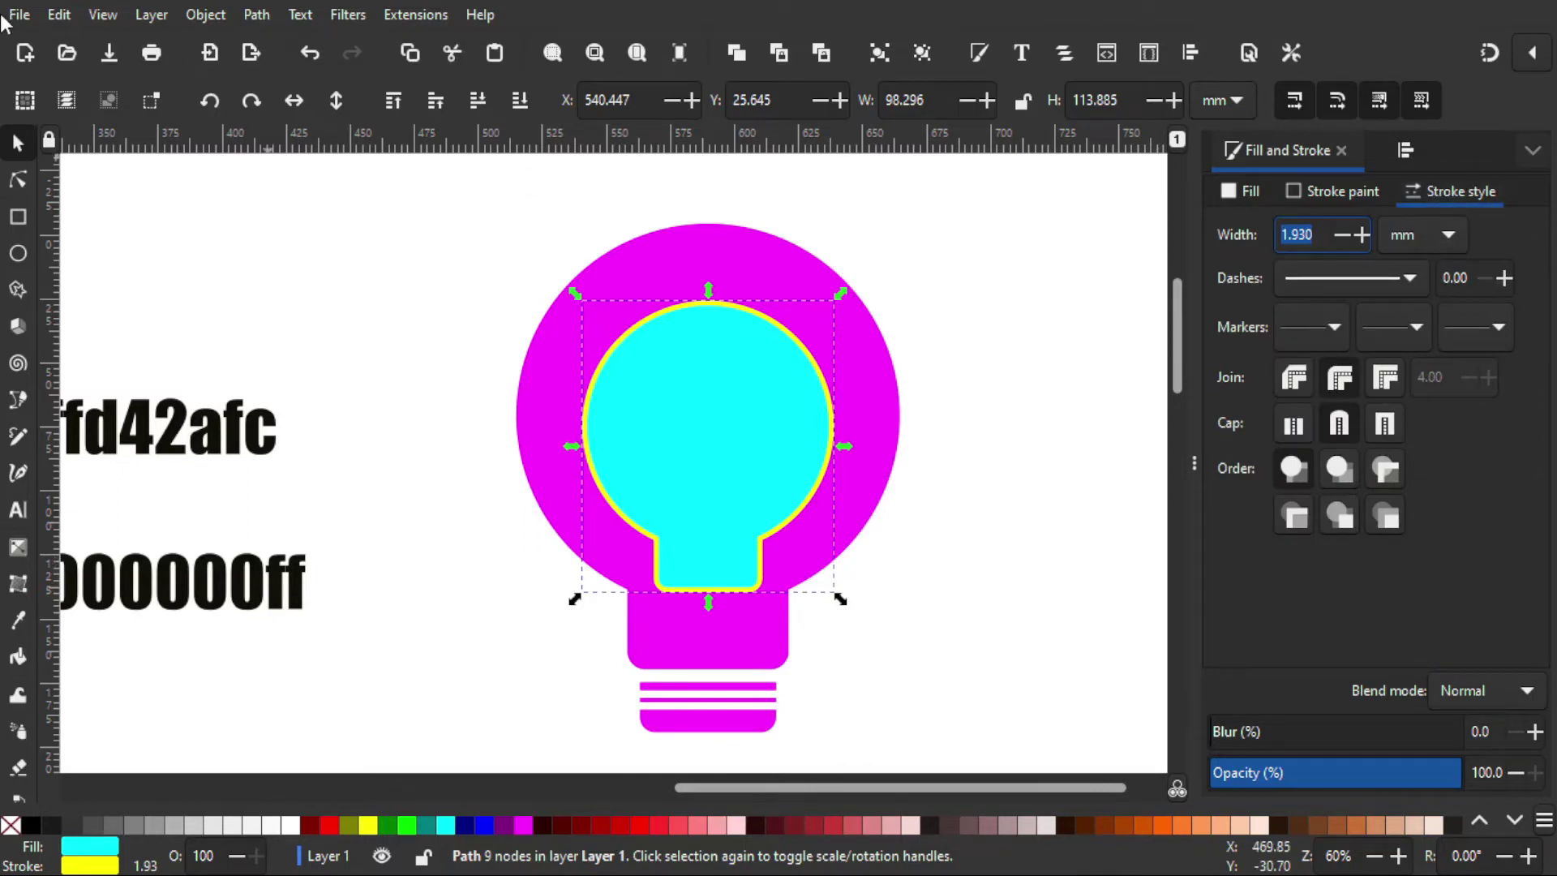
{"action": "type", "text": "5"}
{"action": "key", "text": "Return"}
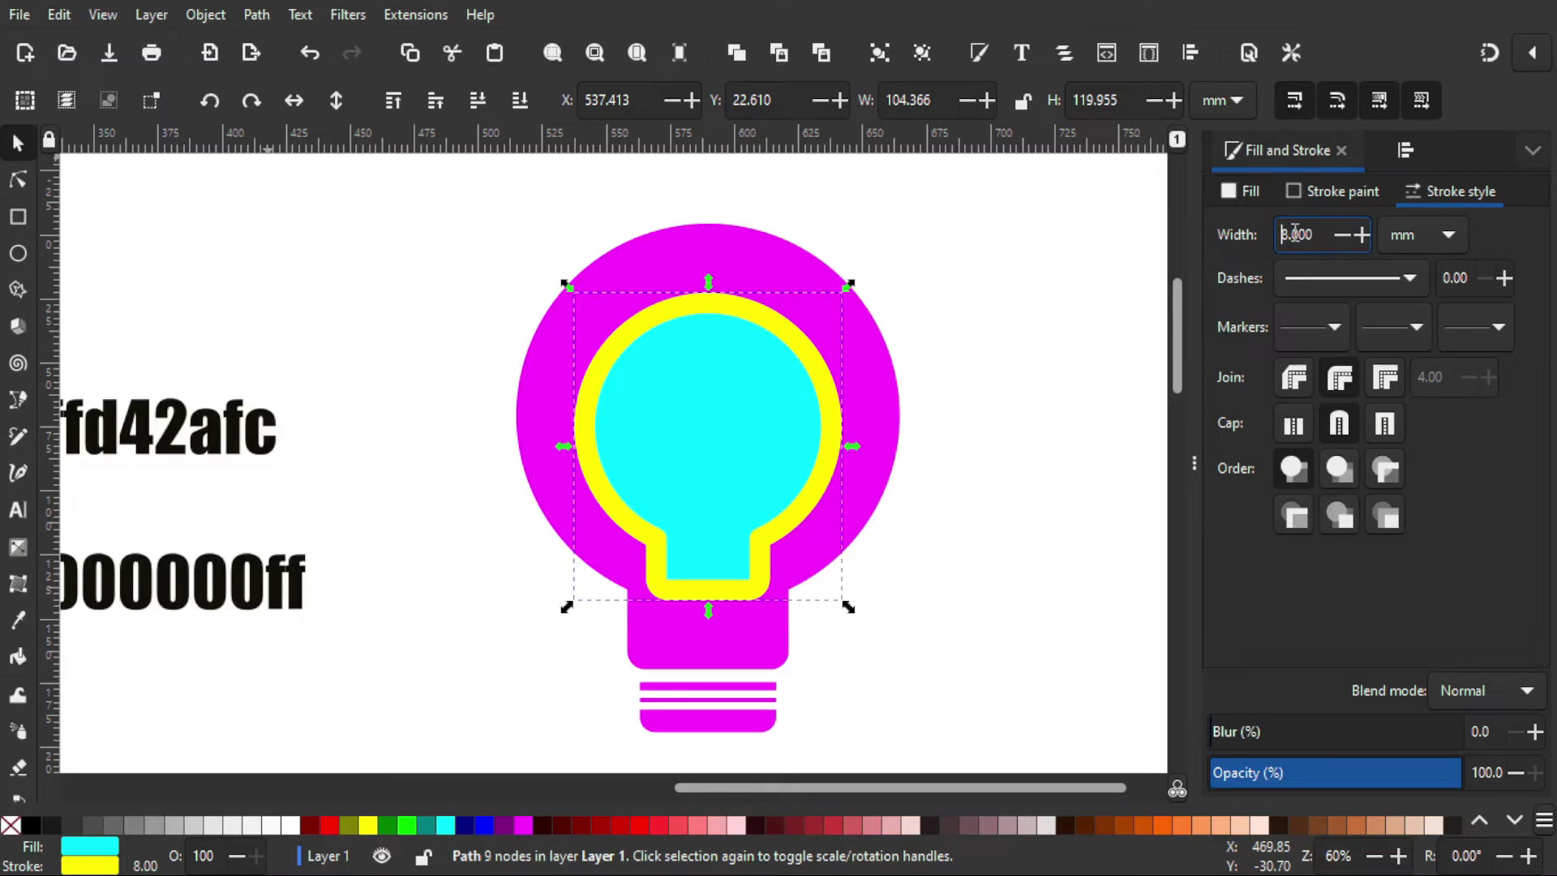
Step: Set the stroke width of the cyan inner bulb to 5 mm
{"action": "key", "text": "BackSpace"}
{"action": "key", "text": "Return"}
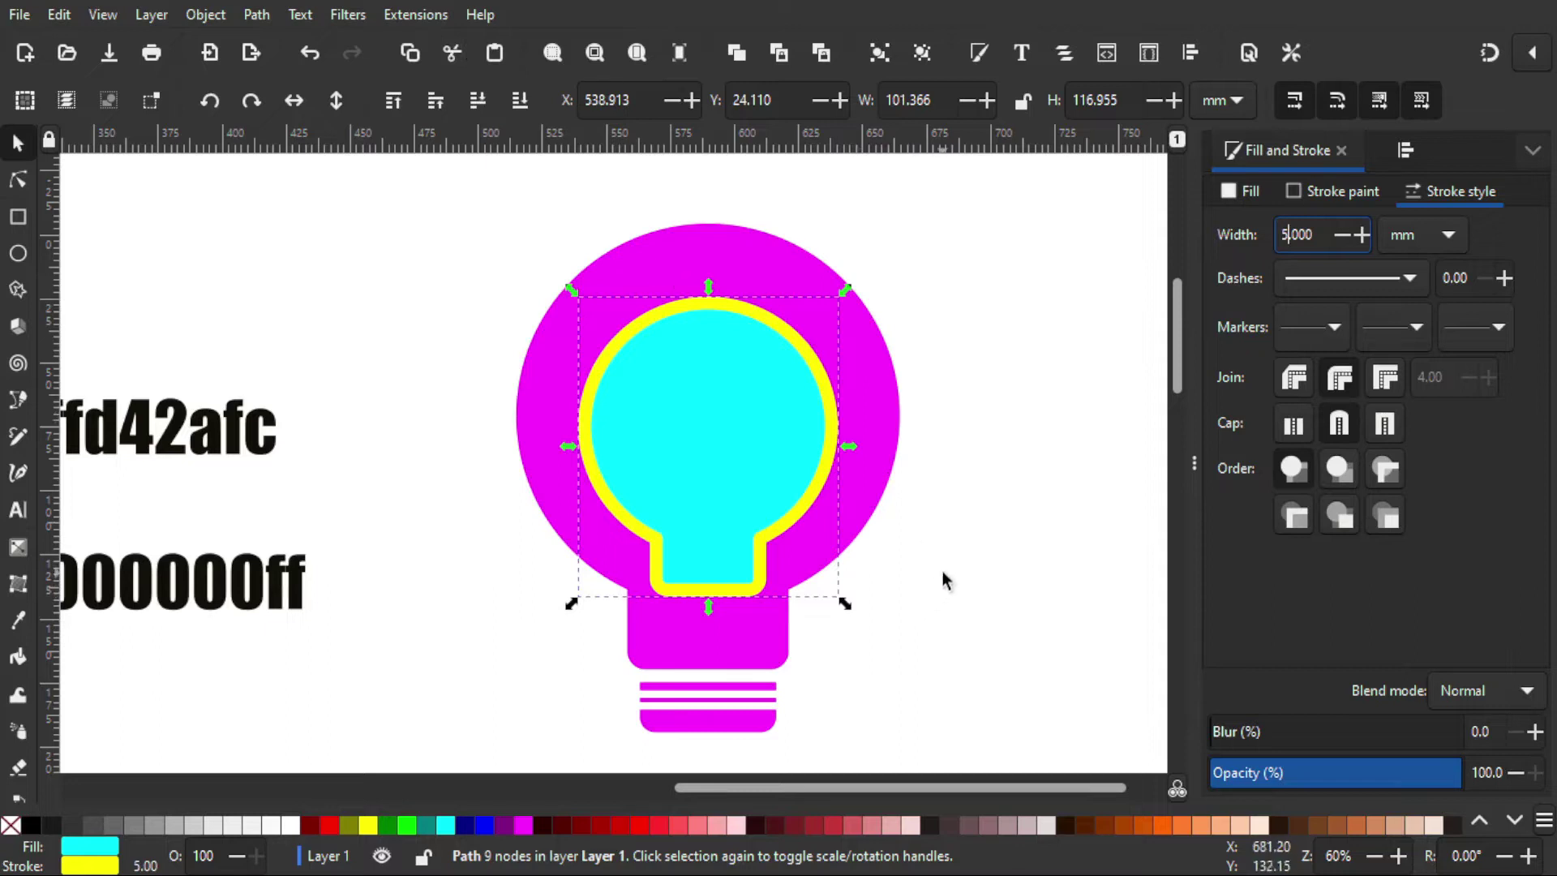
{"action": "left_click", "coordinate": [964, 545]}
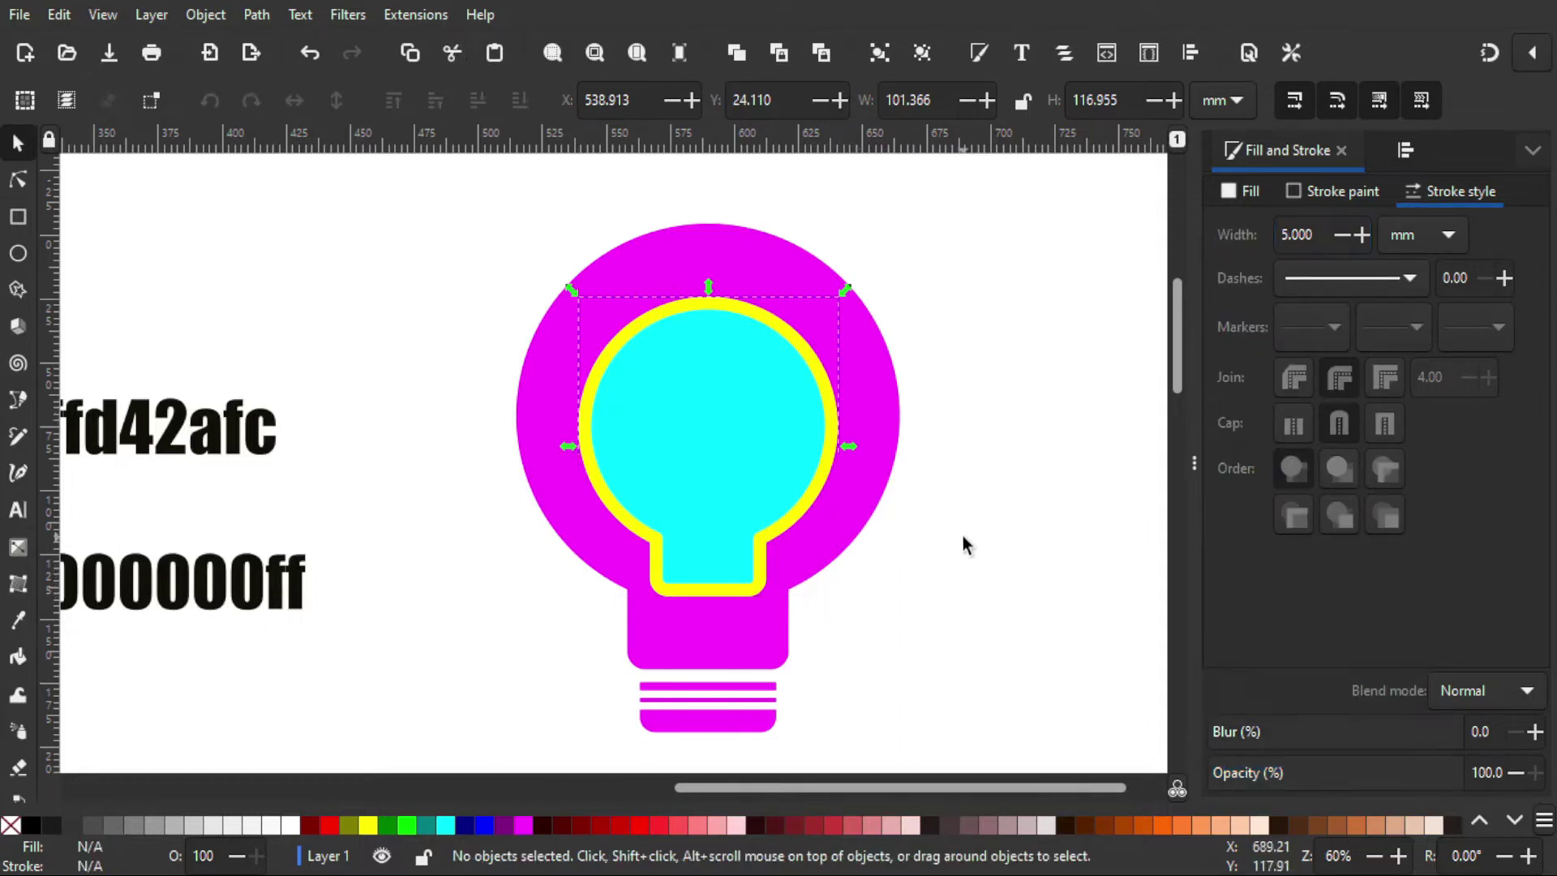
Step: Remove the cyan fill from the inner bulb and convert its yellow stroke to a path
{"action": "left_click", "coordinate": [822, 418]}
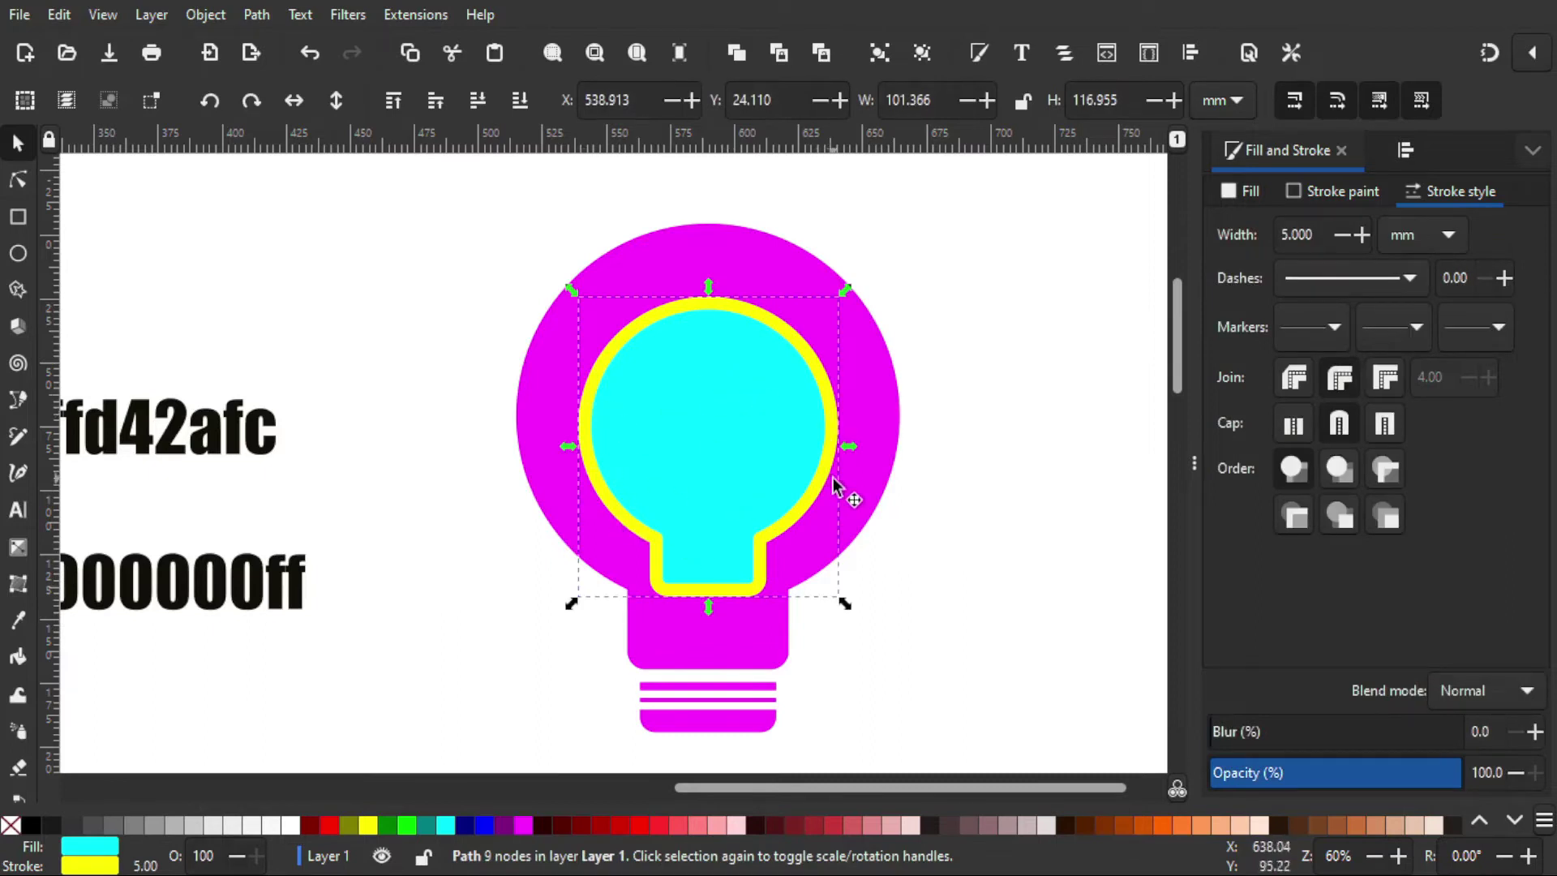
{"action": "left_click", "coordinate": [11, 825]}
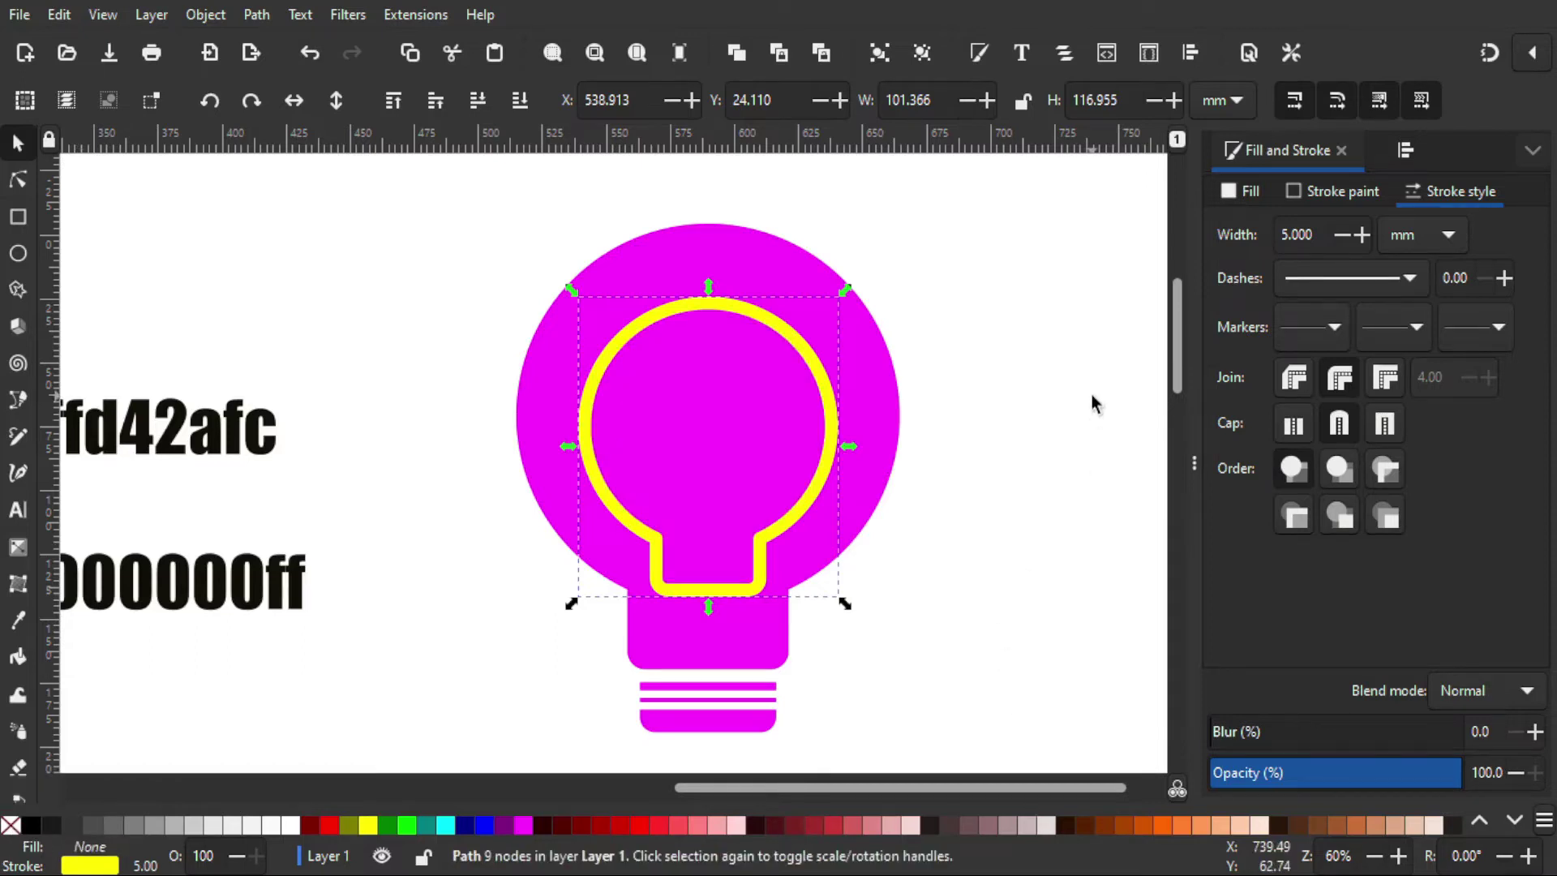
{"action": "left_click", "coordinate": [256, 14]}
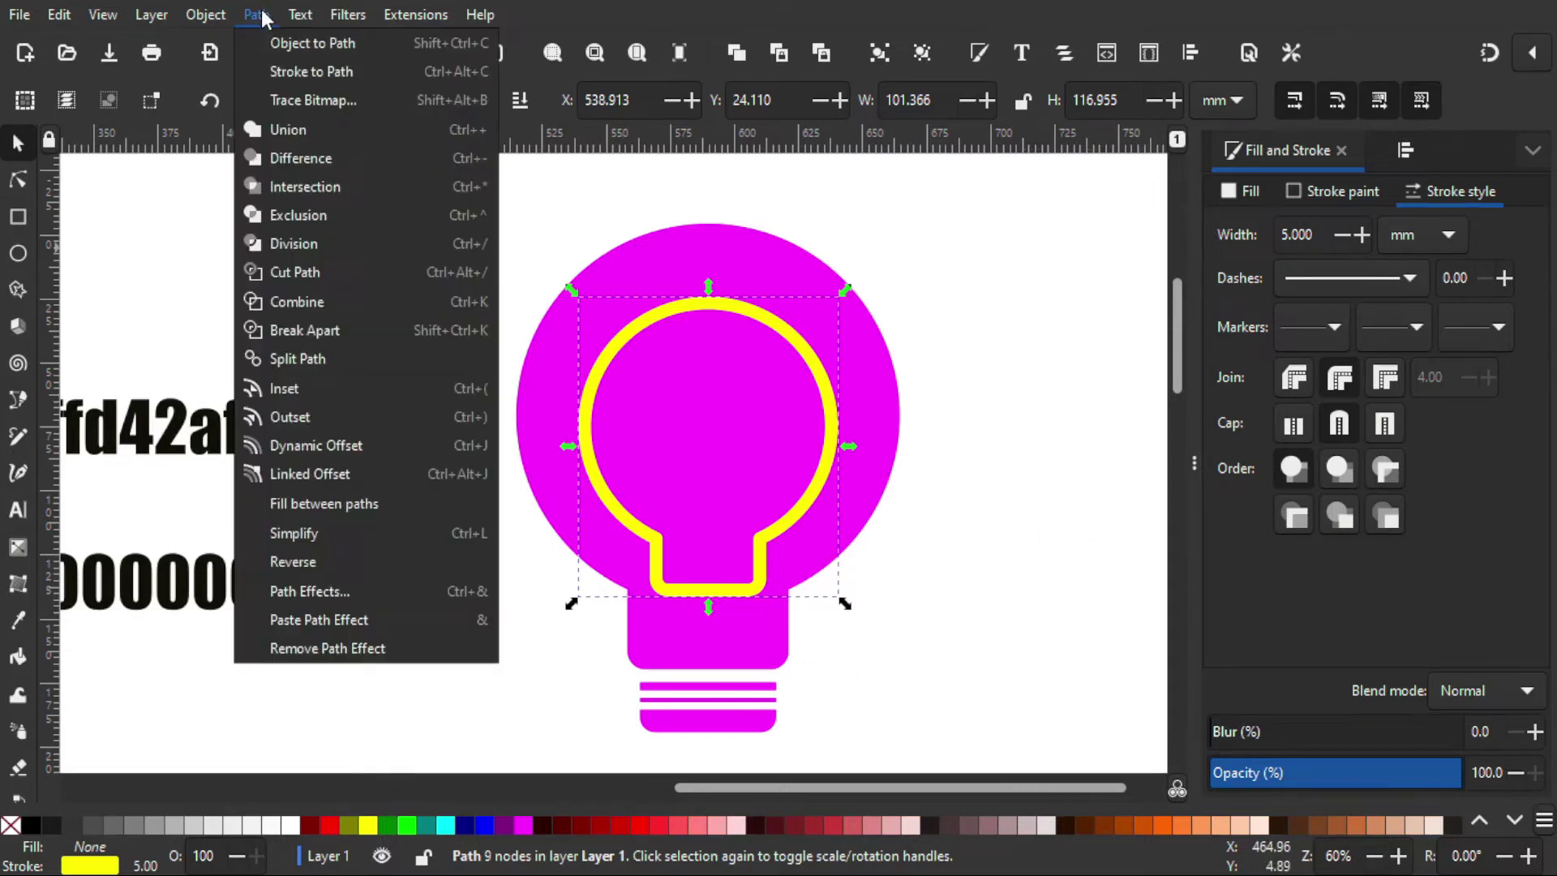
{"action": "left_click", "coordinate": [305, 71]}
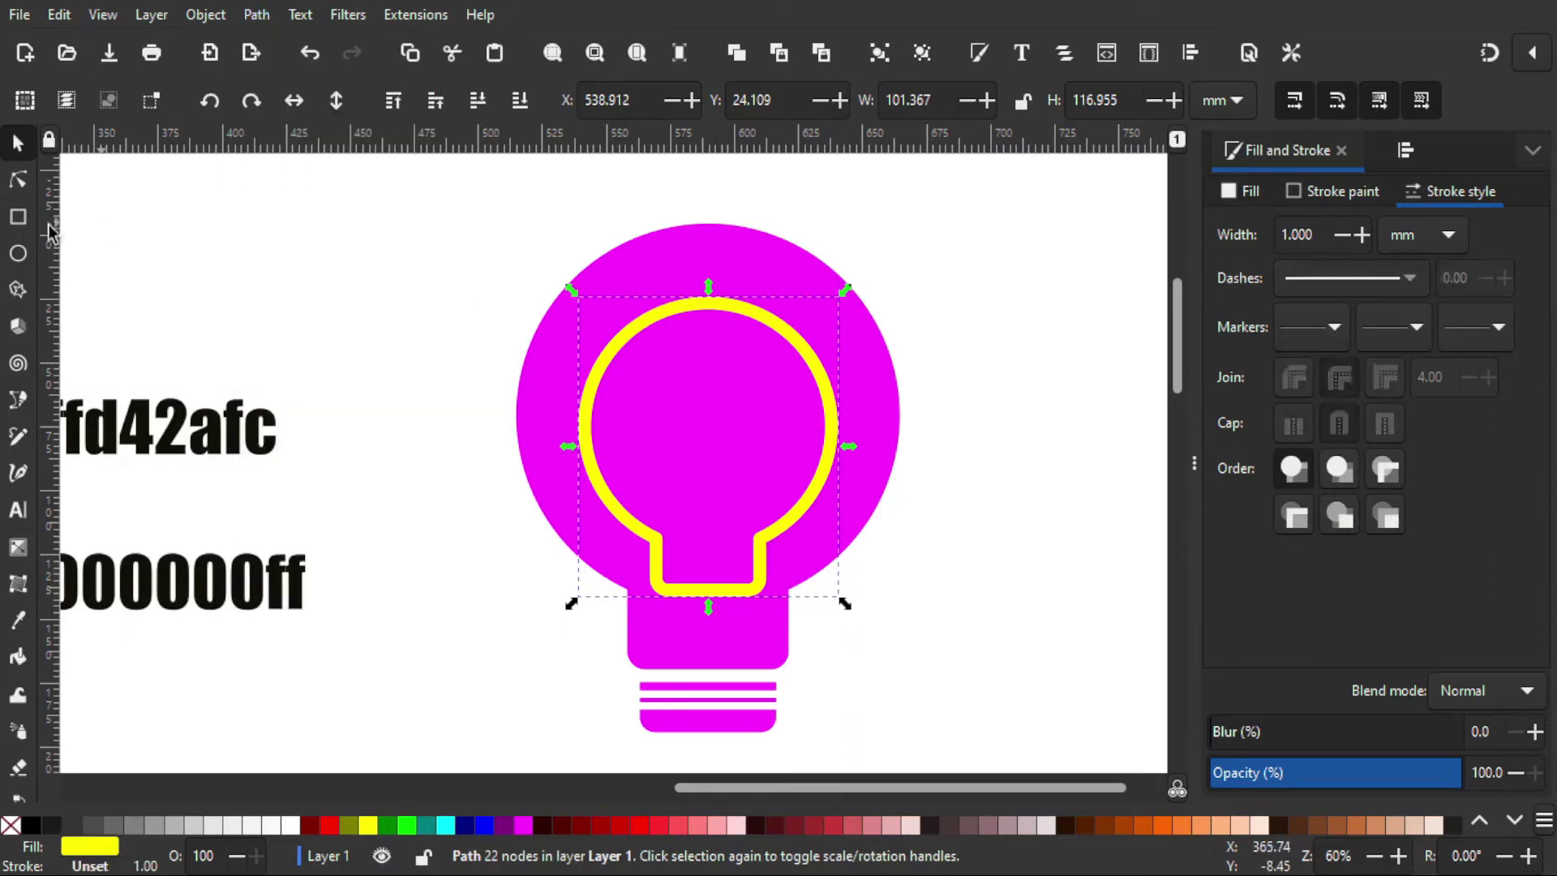
Step: Lengthen the yellow outline's neck by moving its eight bottom corner nodes straight down about 19 mm
{"action": "left_click", "coordinate": [14, 185]}
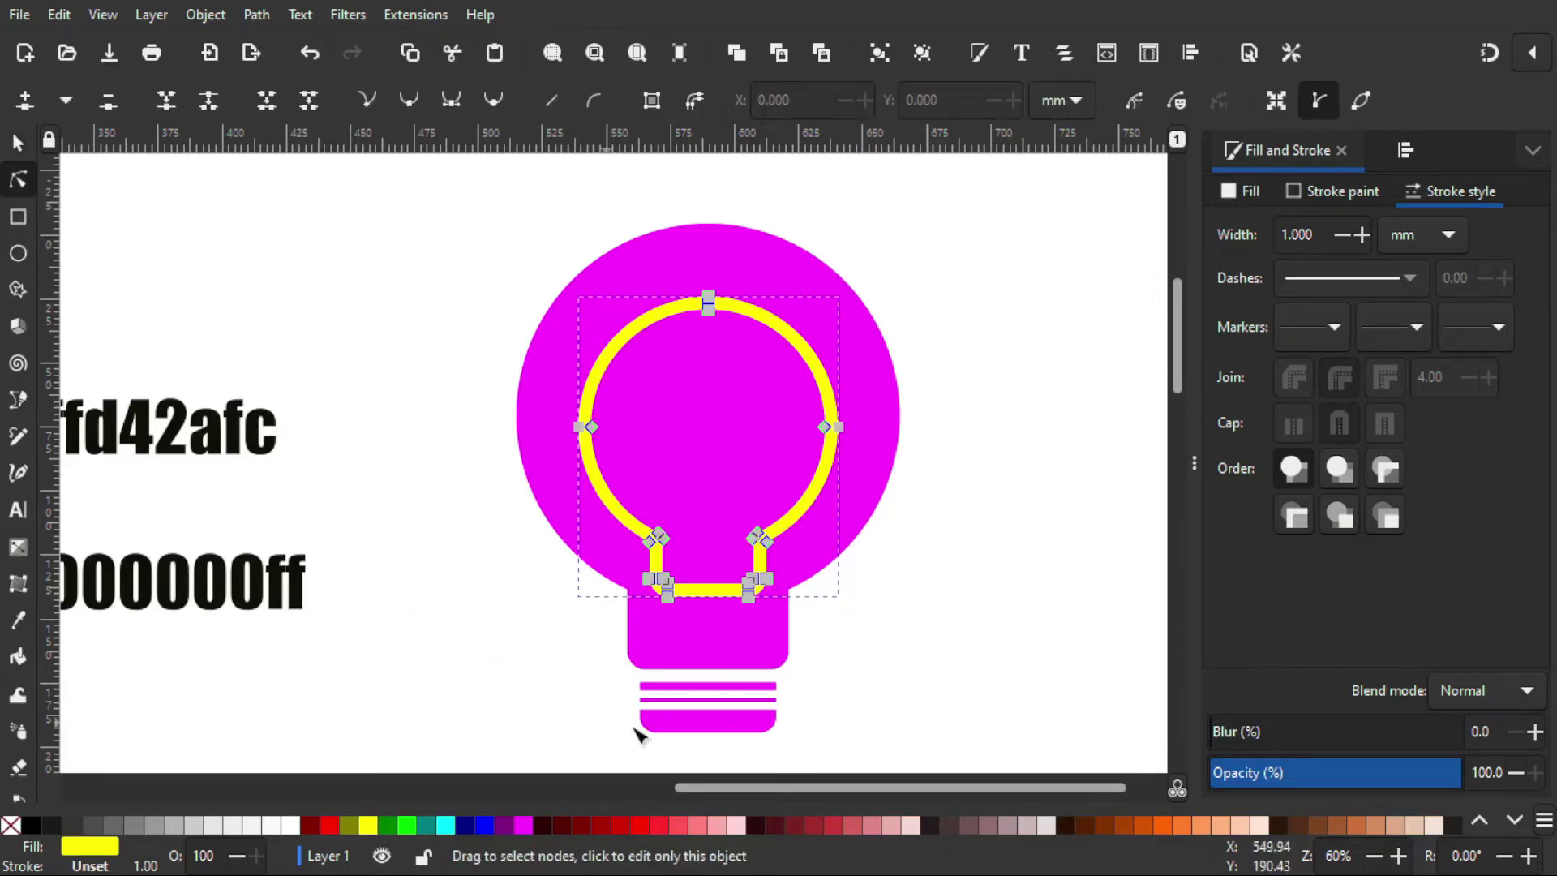
{"action": "scroll", "coordinate": [900, 604], "scroll_direction": "up", "scroll_amount": 2, "text": "ctrl"}
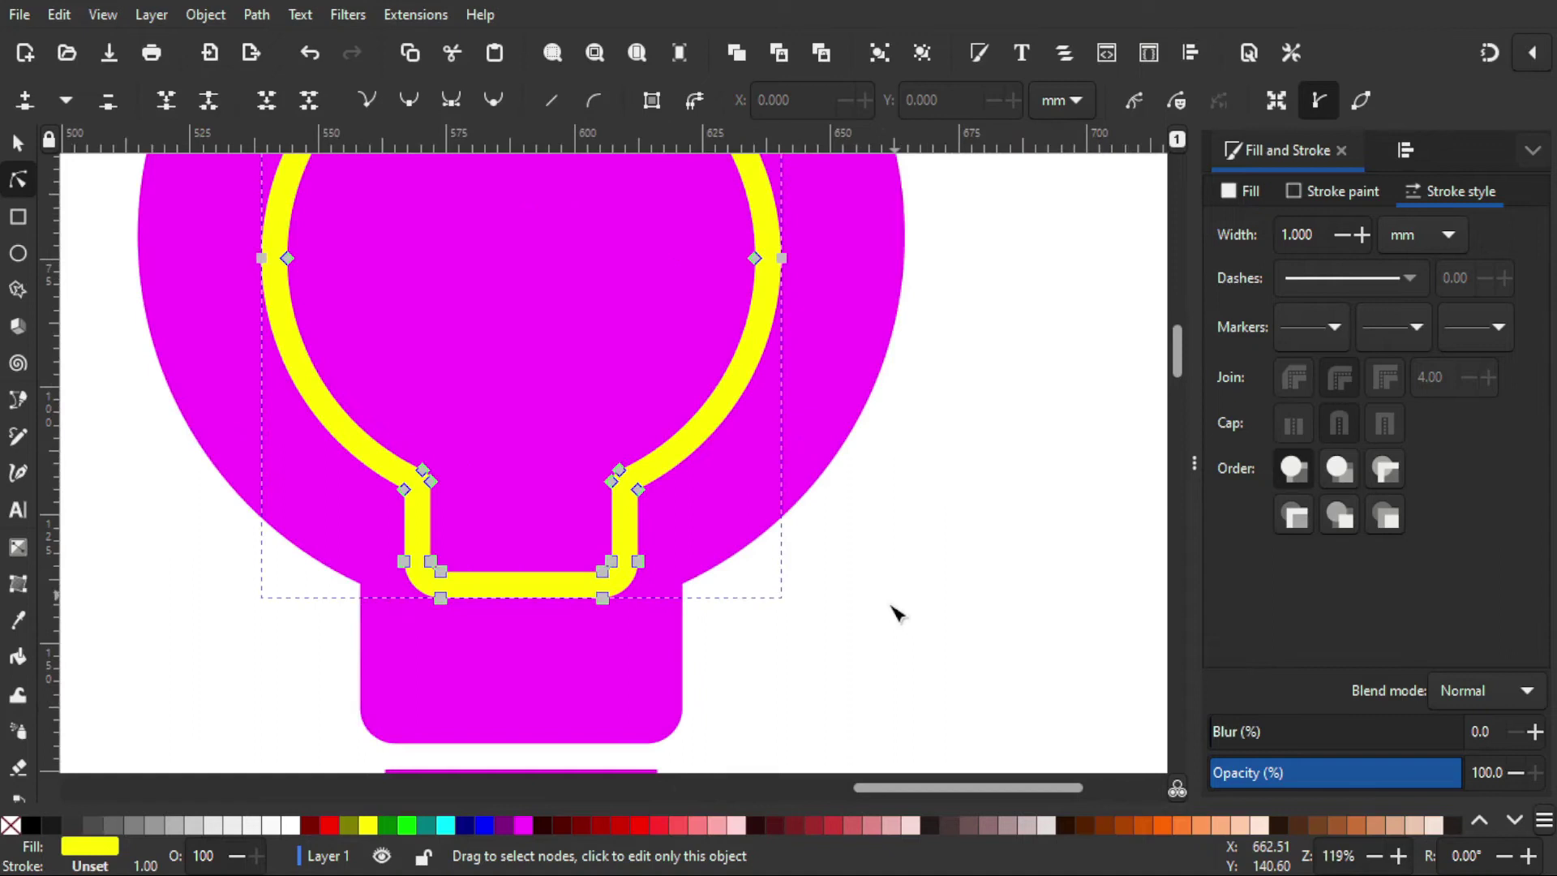
{"action": "left_click_drag", "start_coordinate": [302, 511], "coordinate": [702, 644]}
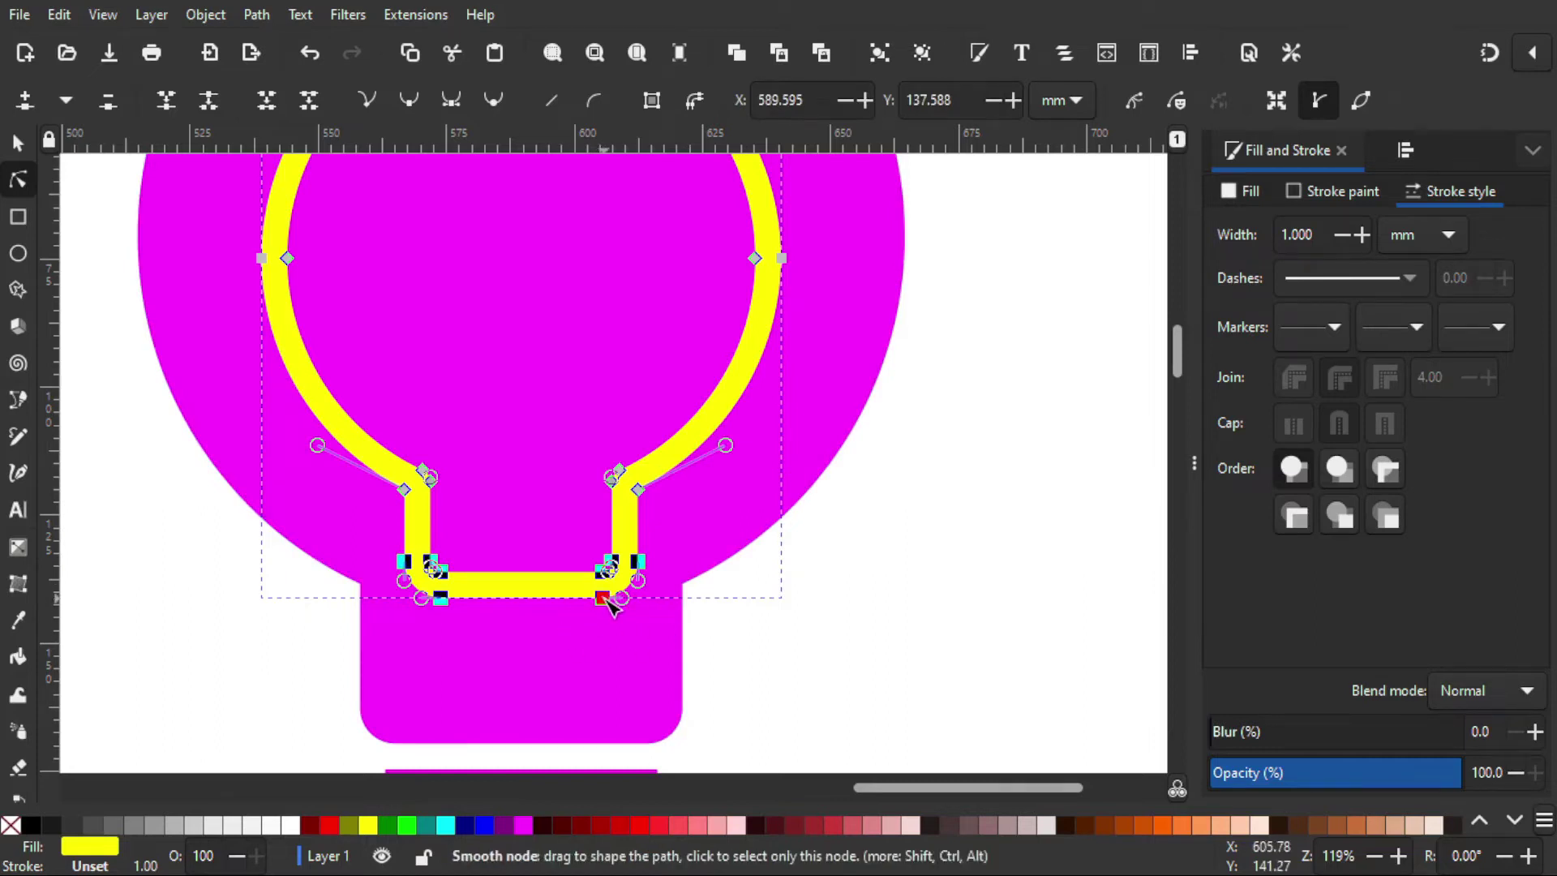
{"action": "left_click_drag", "start_coordinate": [612, 600], "coordinate": [613, 693]}
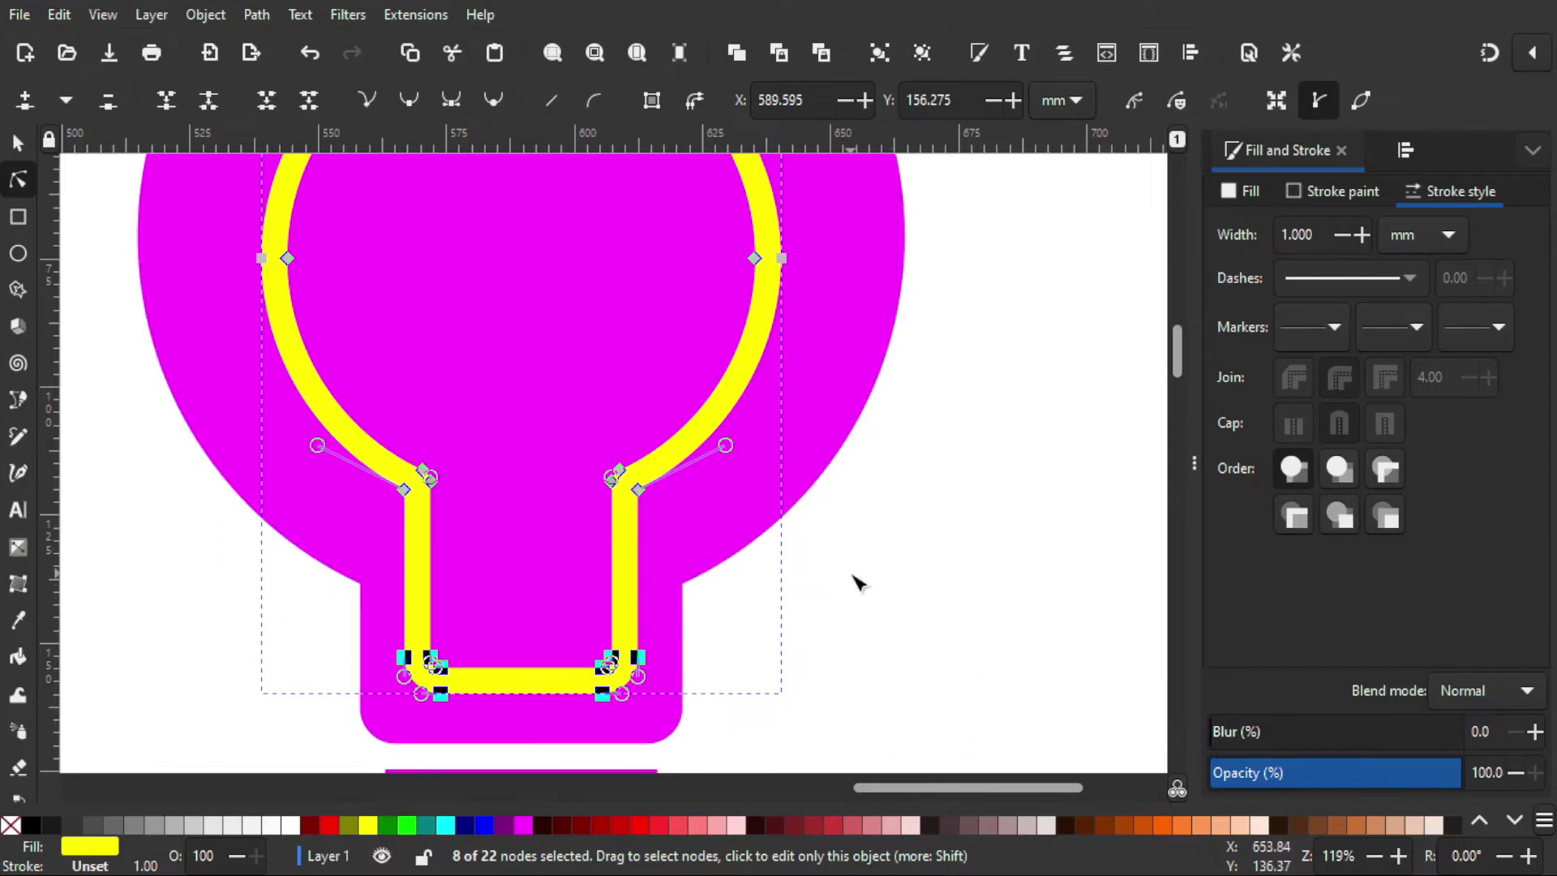
{"action": "key", "text": "Escape"}
{"action": "key", "text": "s"}
{"action": "scroll", "coordinate": [814, 561], "scroll_direction": "down", "scroll_amount": 2, "text": "ctrl"}
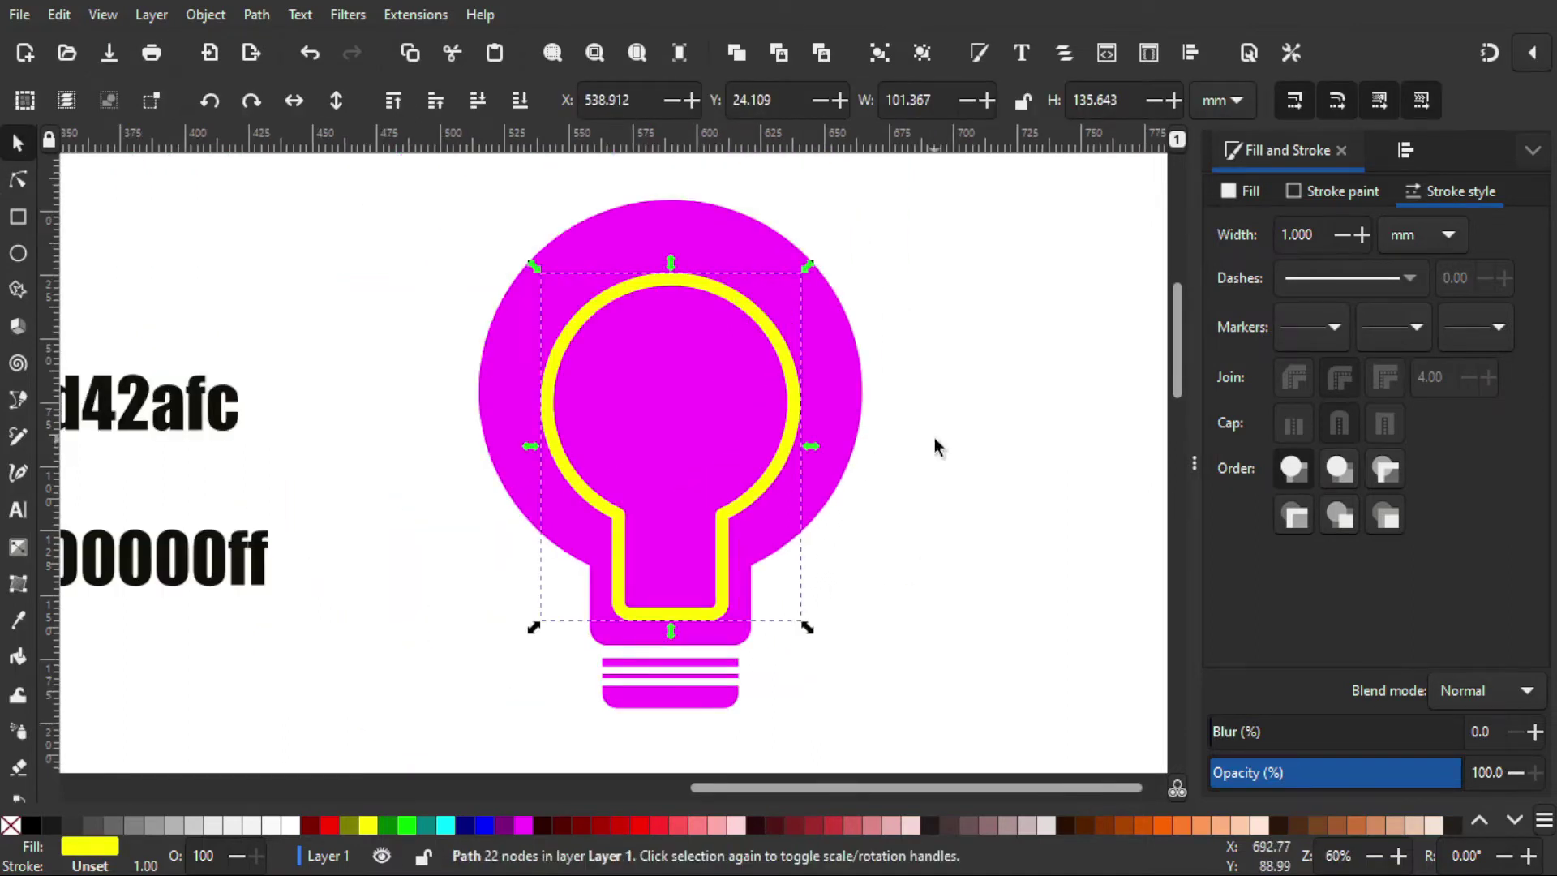
Step: Draw a downward-pointing three-corner polygon about 77 by 67 mm beside the bulb, filled red with no stroke
{"action": "scroll", "coordinate": [932, 445], "scroll_direction": "up", "scroll_amount": 3}
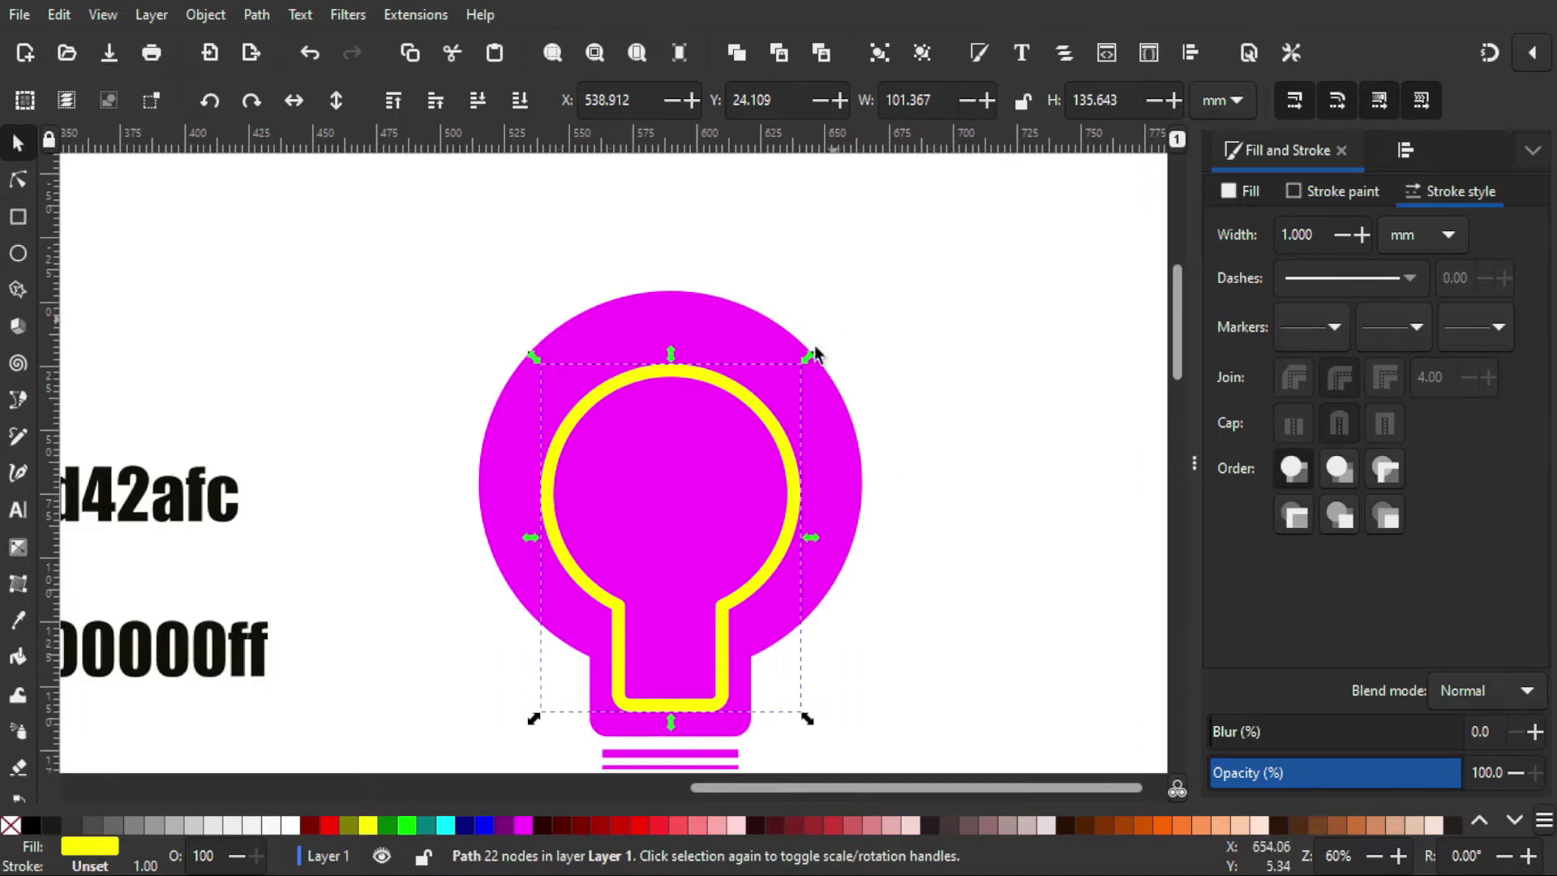
{"action": "left_click", "coordinate": [19, 290]}
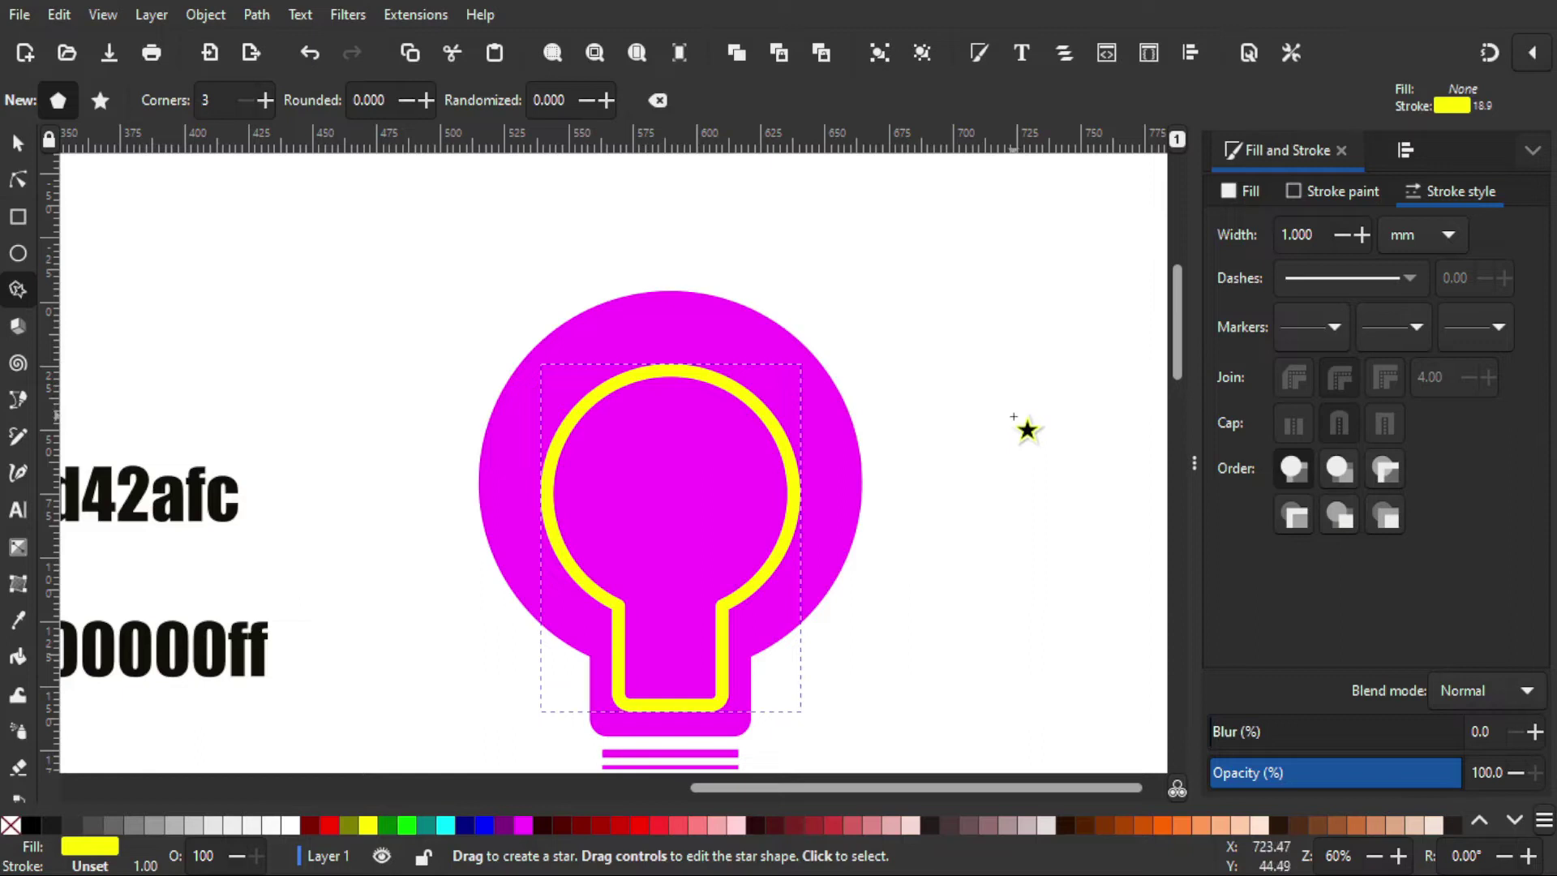
{"action": "key", "text": "ctrl"}
{"action": "mouse_move", "coordinate": [977, 270]}
{"action": "left_mouse_down"}
{"action": "mouse_move", "coordinate": [991, 334]}
{"action": "mouse_move", "coordinate": [972, 384]}
{"action": "left_mouse_up"}
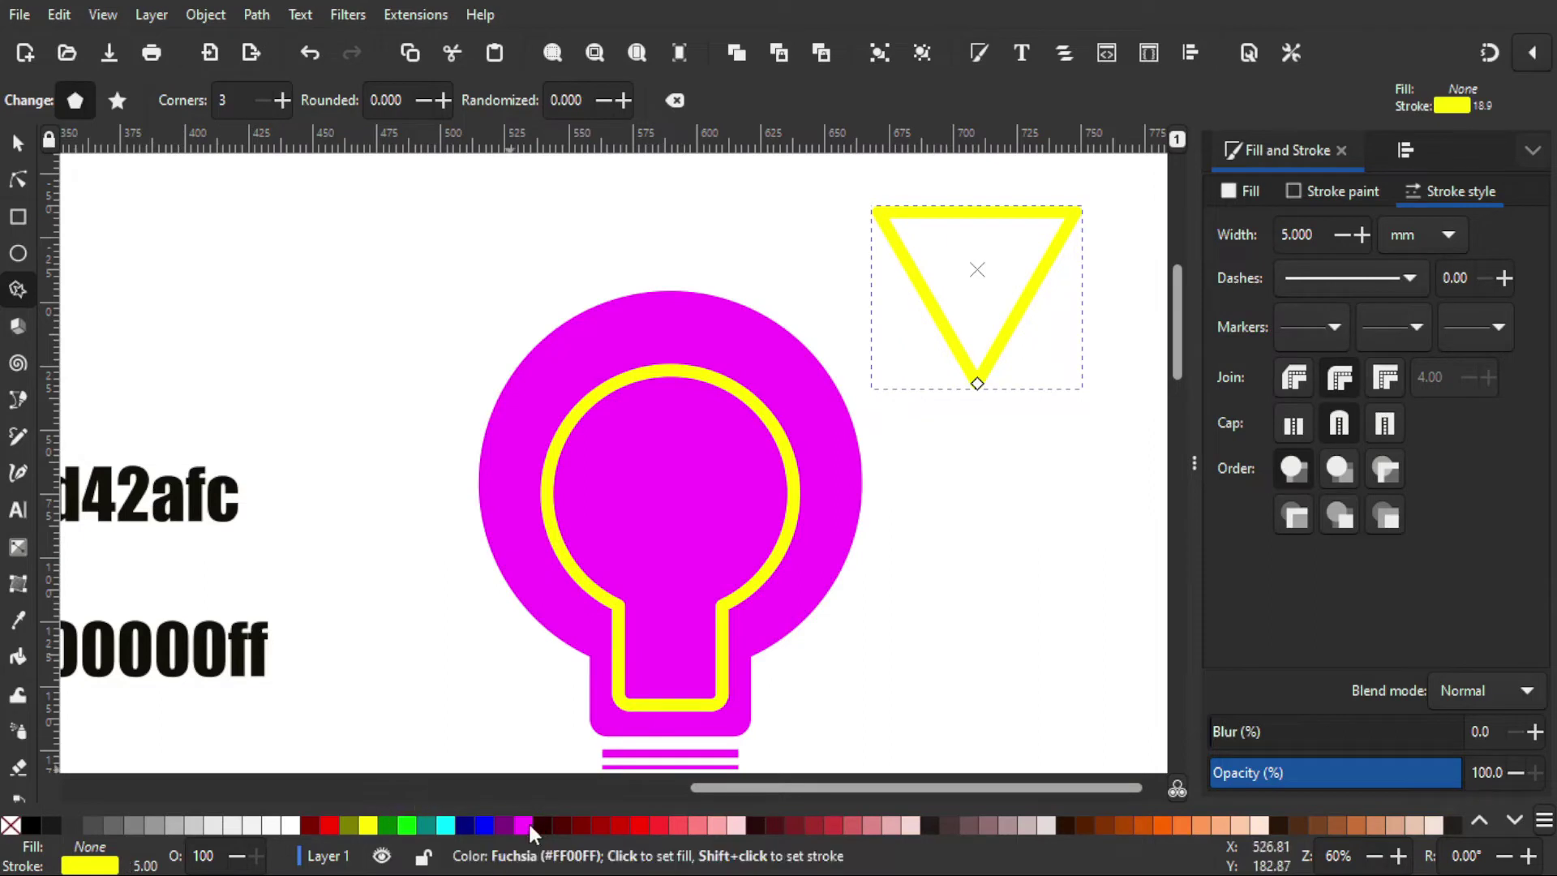
{"action": "left_click", "coordinate": [330, 826]}
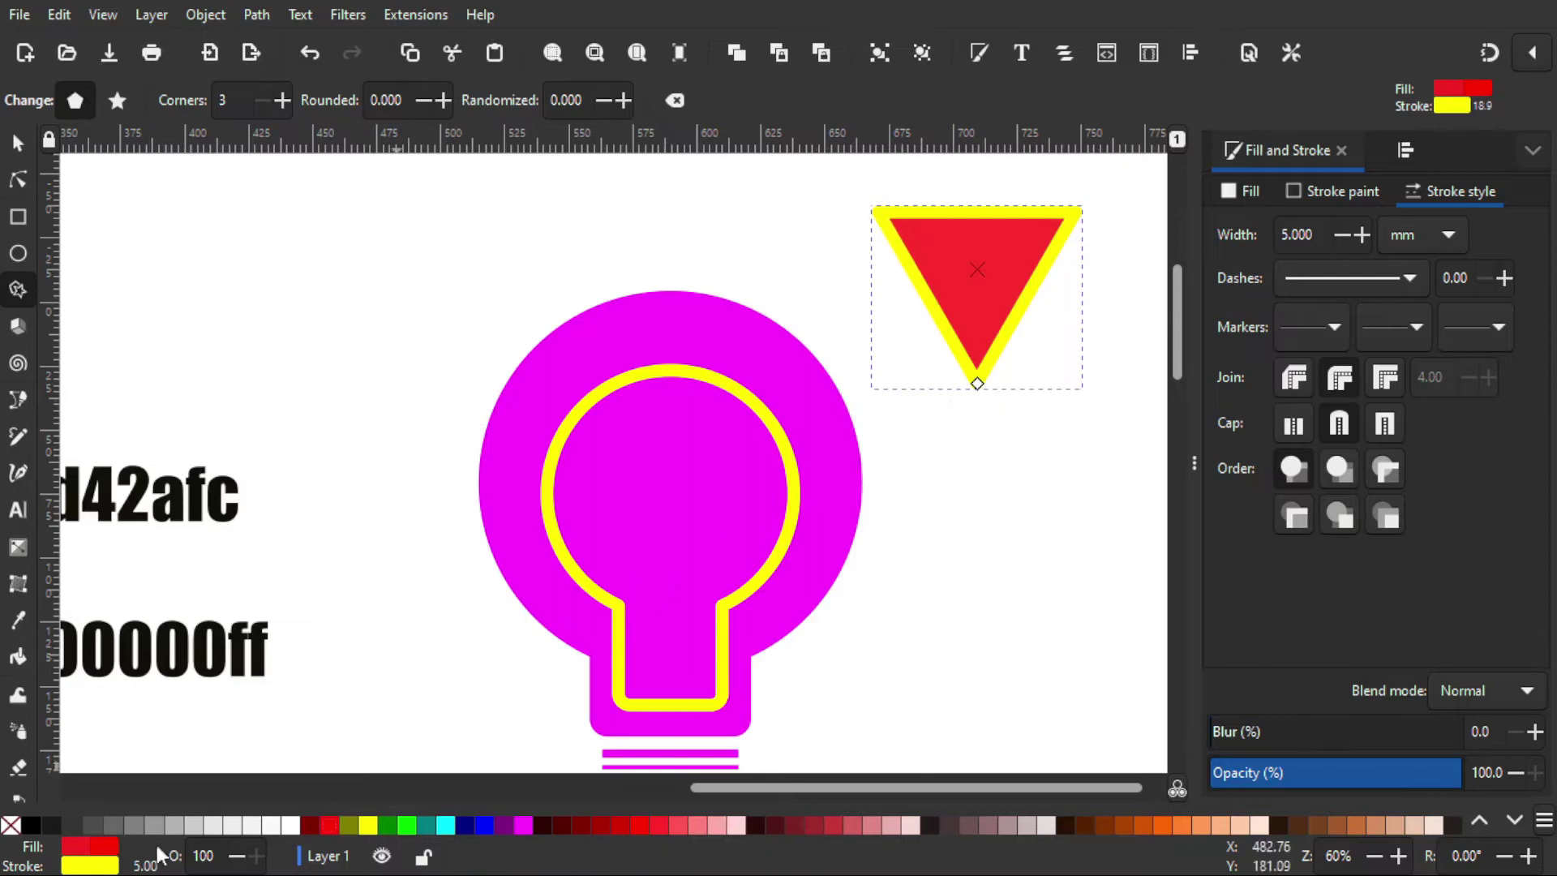
{"action": "left_click", "coordinate": [10, 826], "text": "shift"}
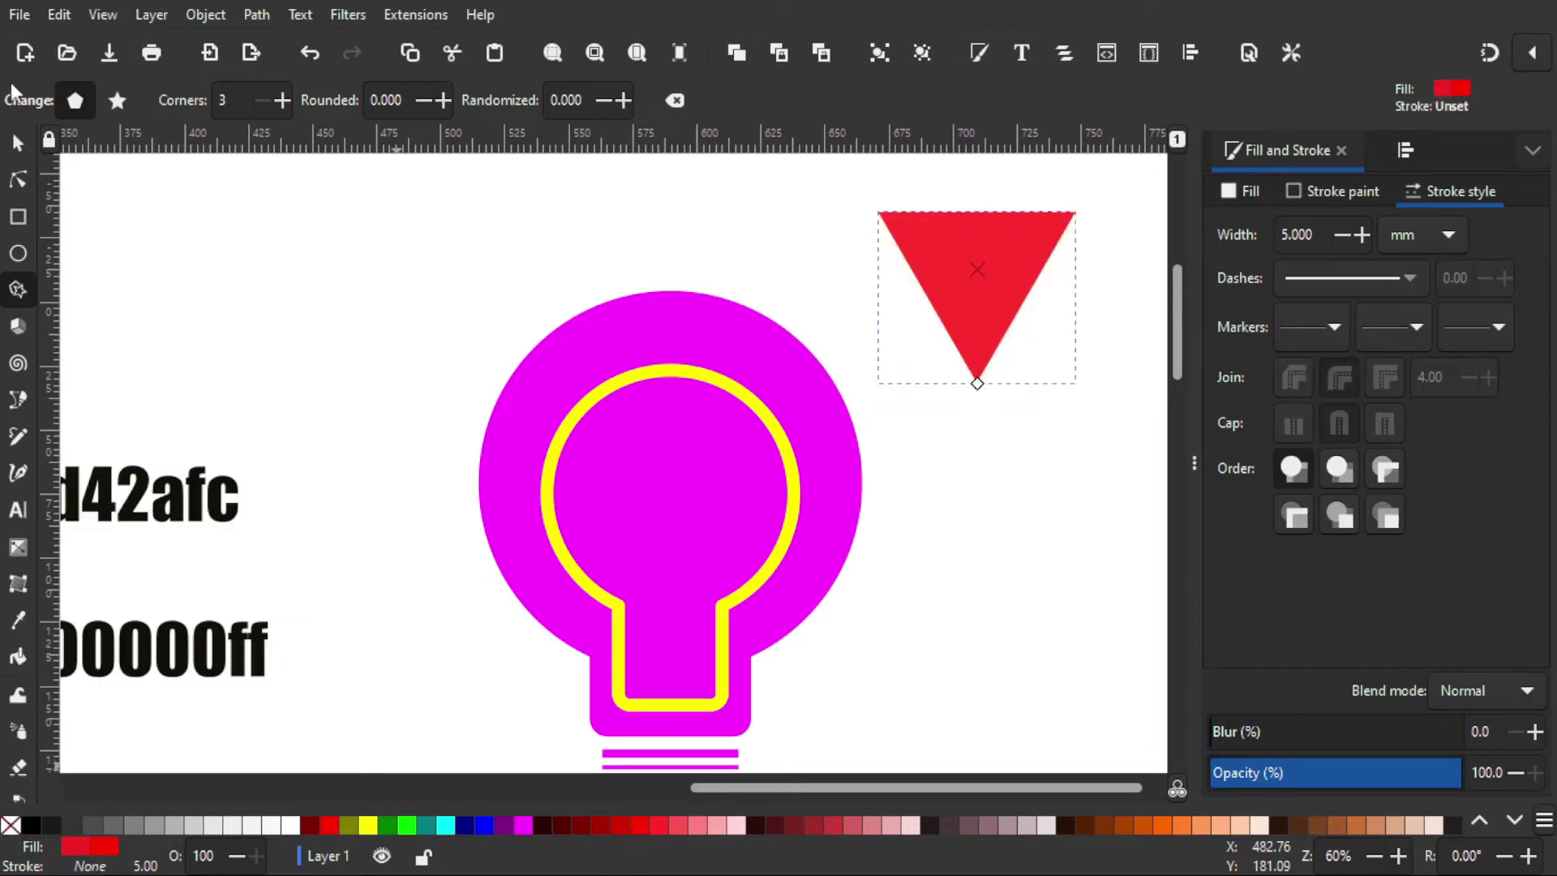
{"action": "left_click", "coordinate": [20, 143]}
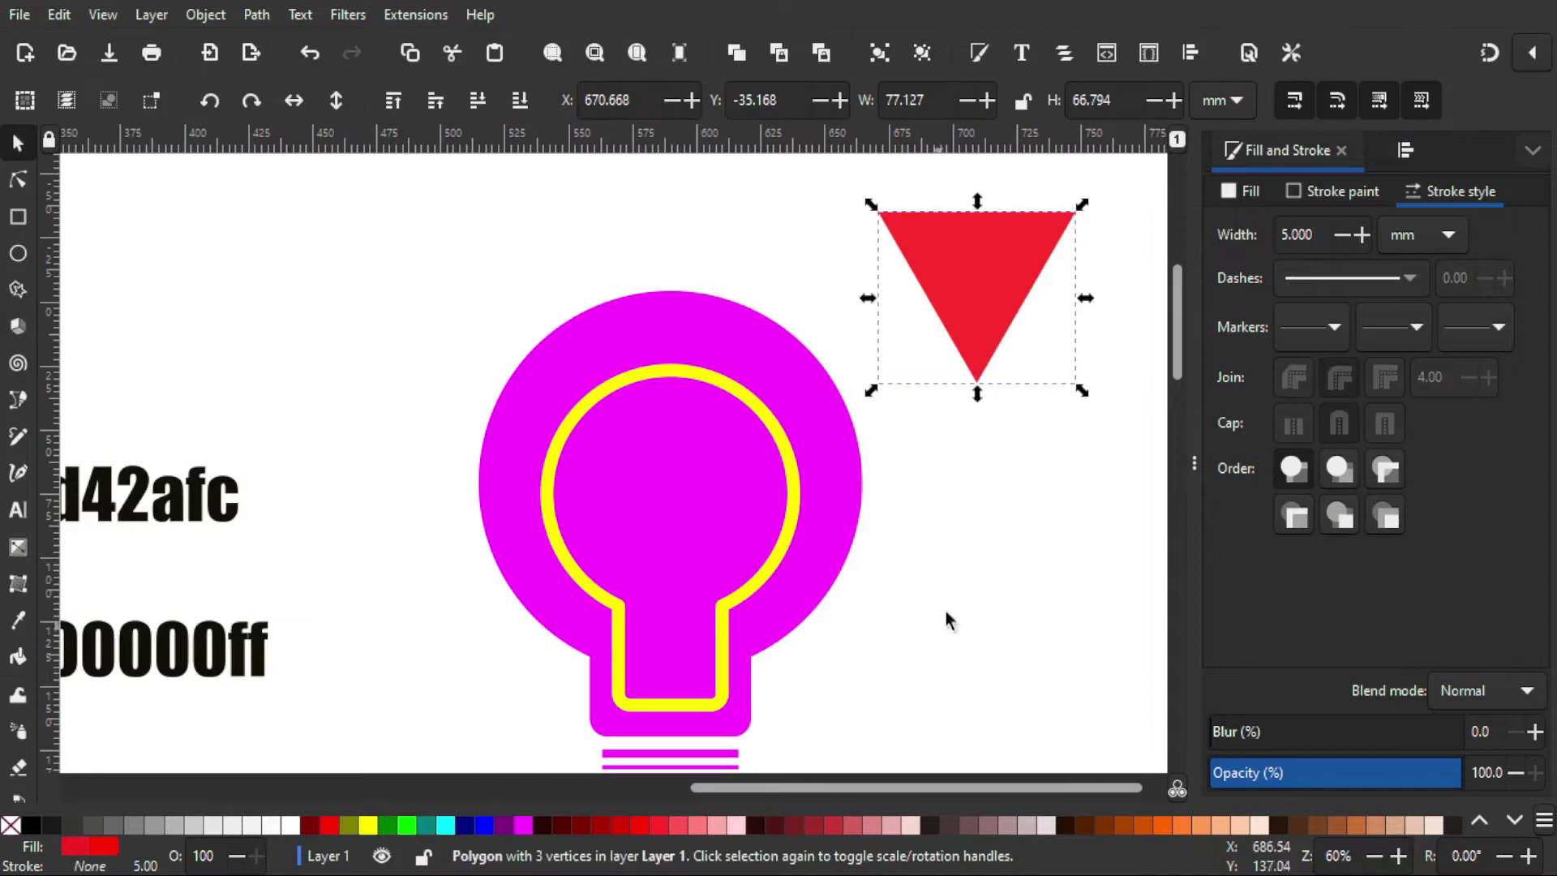
Step: Place the red triangle over the upper part of the bulb and lower its fill alpha to 55
{"action": "left_click", "coordinate": [1250, 193]}
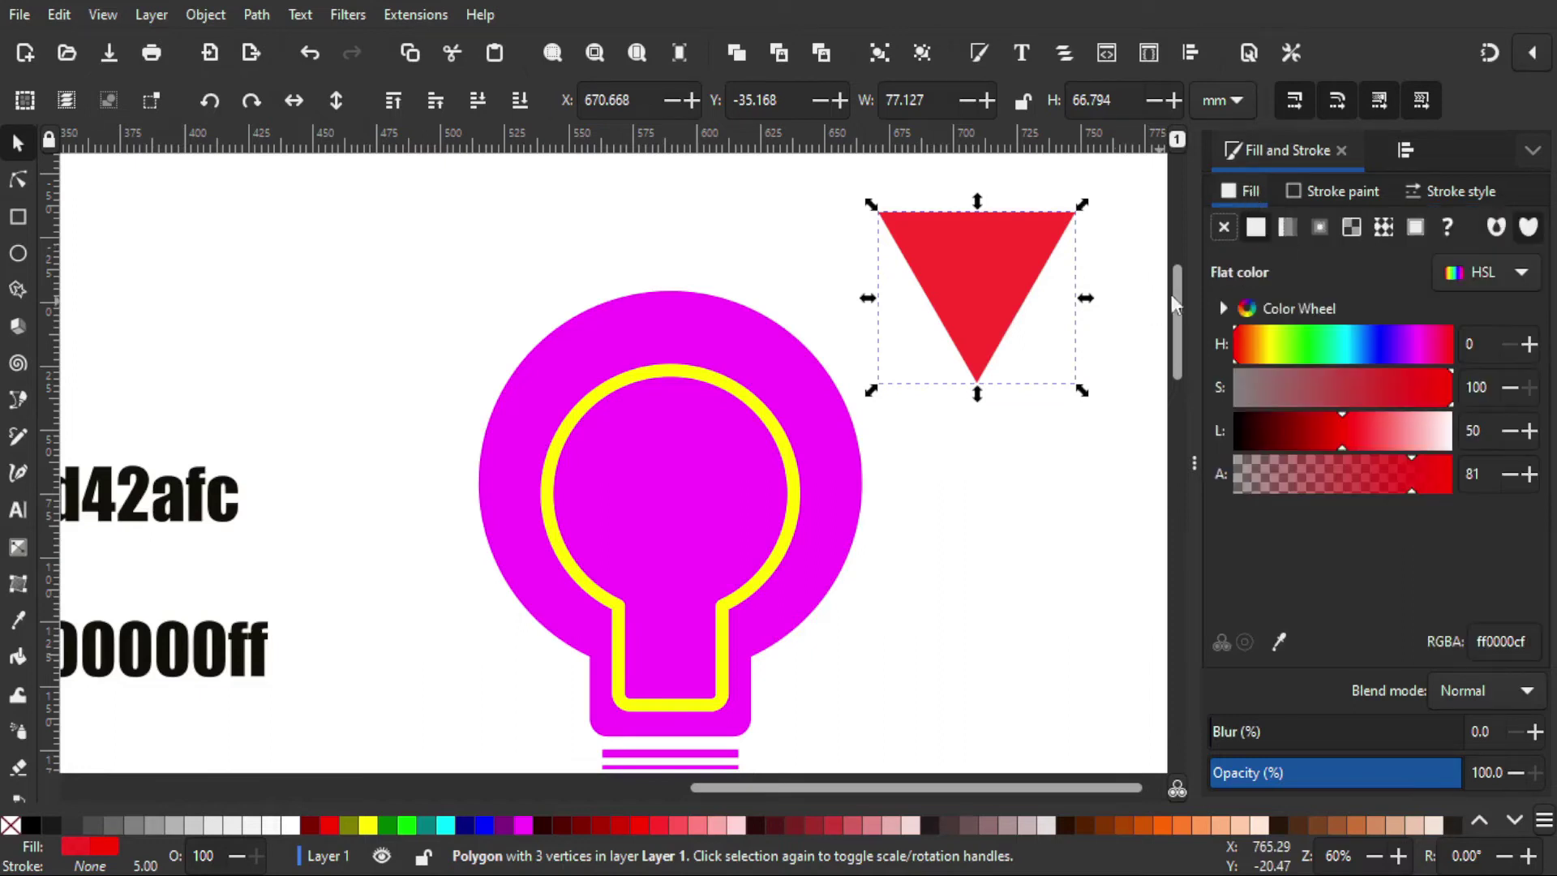
{"action": "left_click_drag", "start_coordinate": [1405, 471], "coordinate": [1395, 471]}
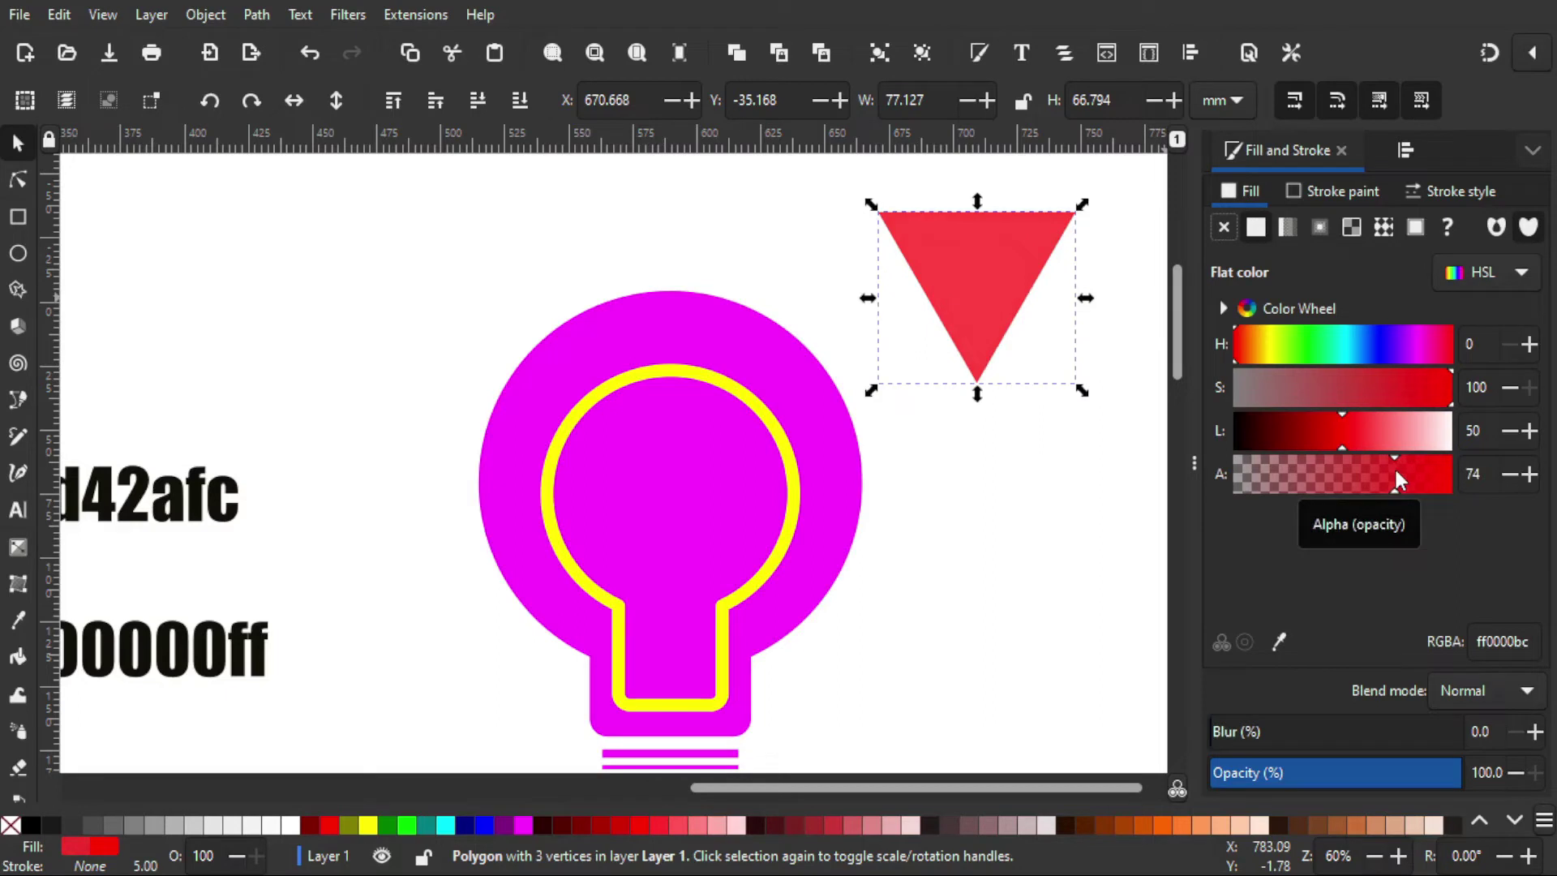
{"action": "left_click", "coordinate": [979, 286]}
{"action": "left_click_drag", "start_coordinate": [979, 285], "coordinate": [678, 382]}
{"action": "left_click_drag", "start_coordinate": [1395, 492], "coordinate": [1356, 491]}
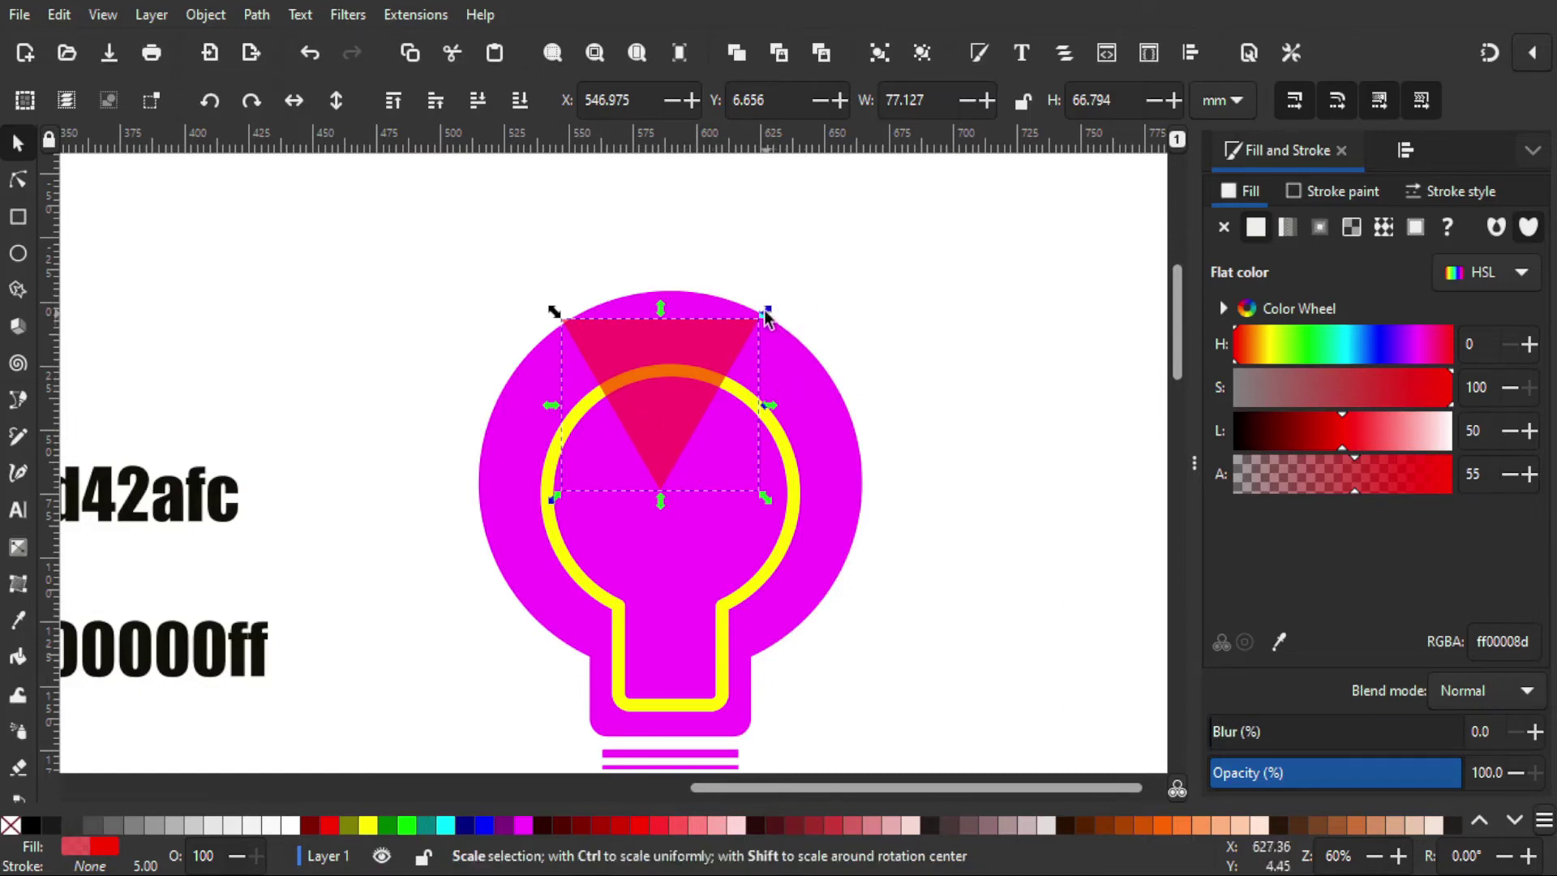
Step: Enlarge the triangle proportionally to about 142 by 123 mm, with its tip just above the yellow outline's neck
{"action": "left_click_drag", "start_coordinate": [766, 314], "coordinate": [799, 289]}
{"action": "mouse_move", "coordinate": [661, 427]}
{"action": "left_mouse_down"}
{"action": "mouse_move", "coordinate": [680, 415]}
{"action": "mouse_move", "coordinate": [669, 431]}
{"action": "left_mouse_up"}
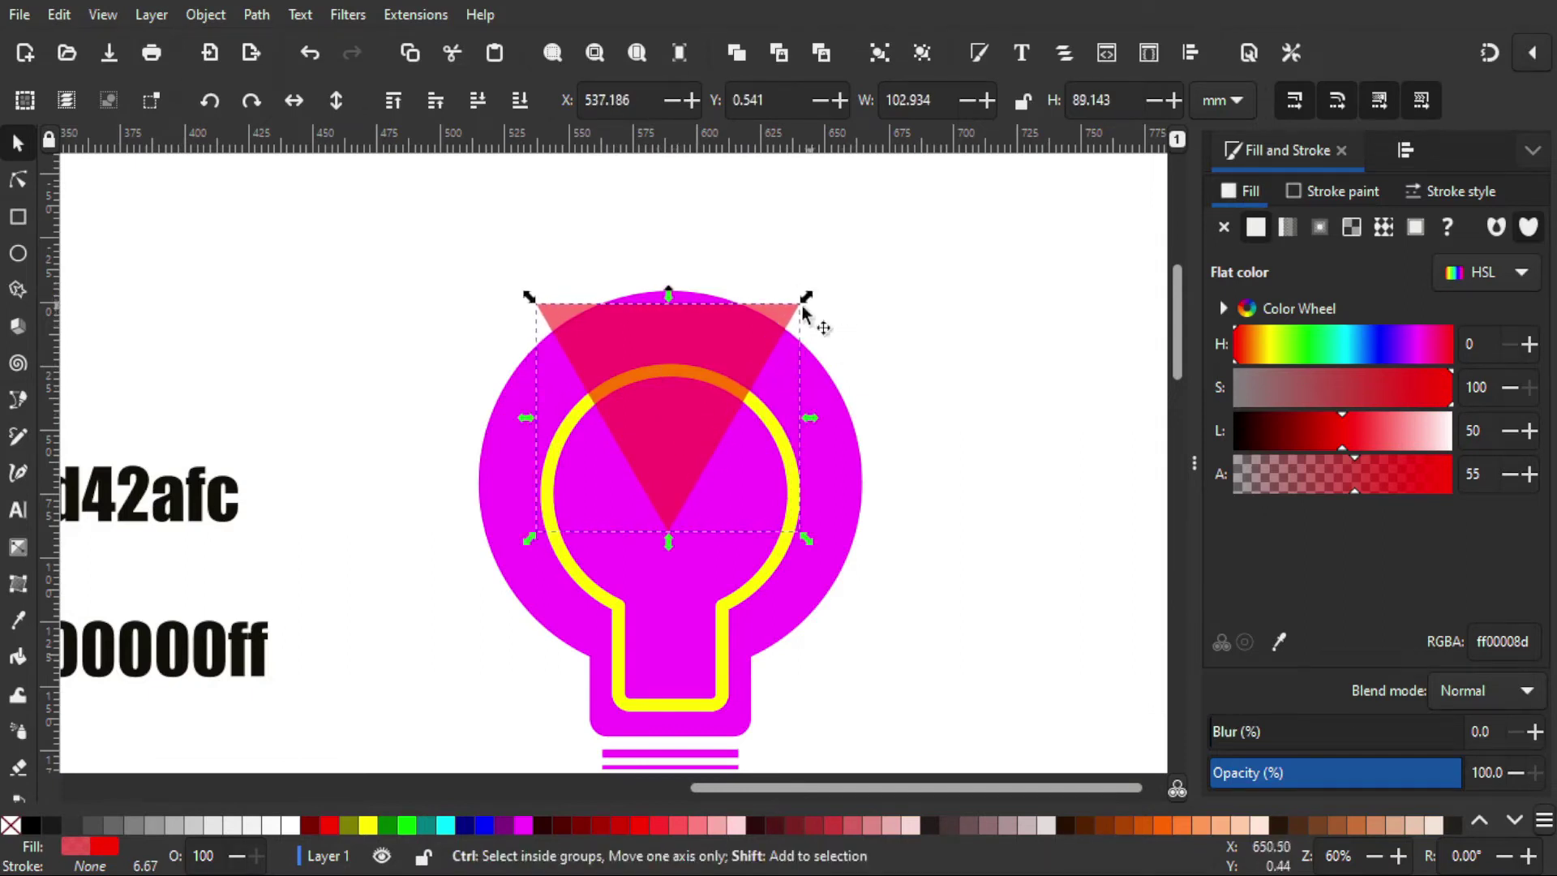
{"action": "left_click_drag", "start_coordinate": [804, 299], "coordinate": [856, 264]}
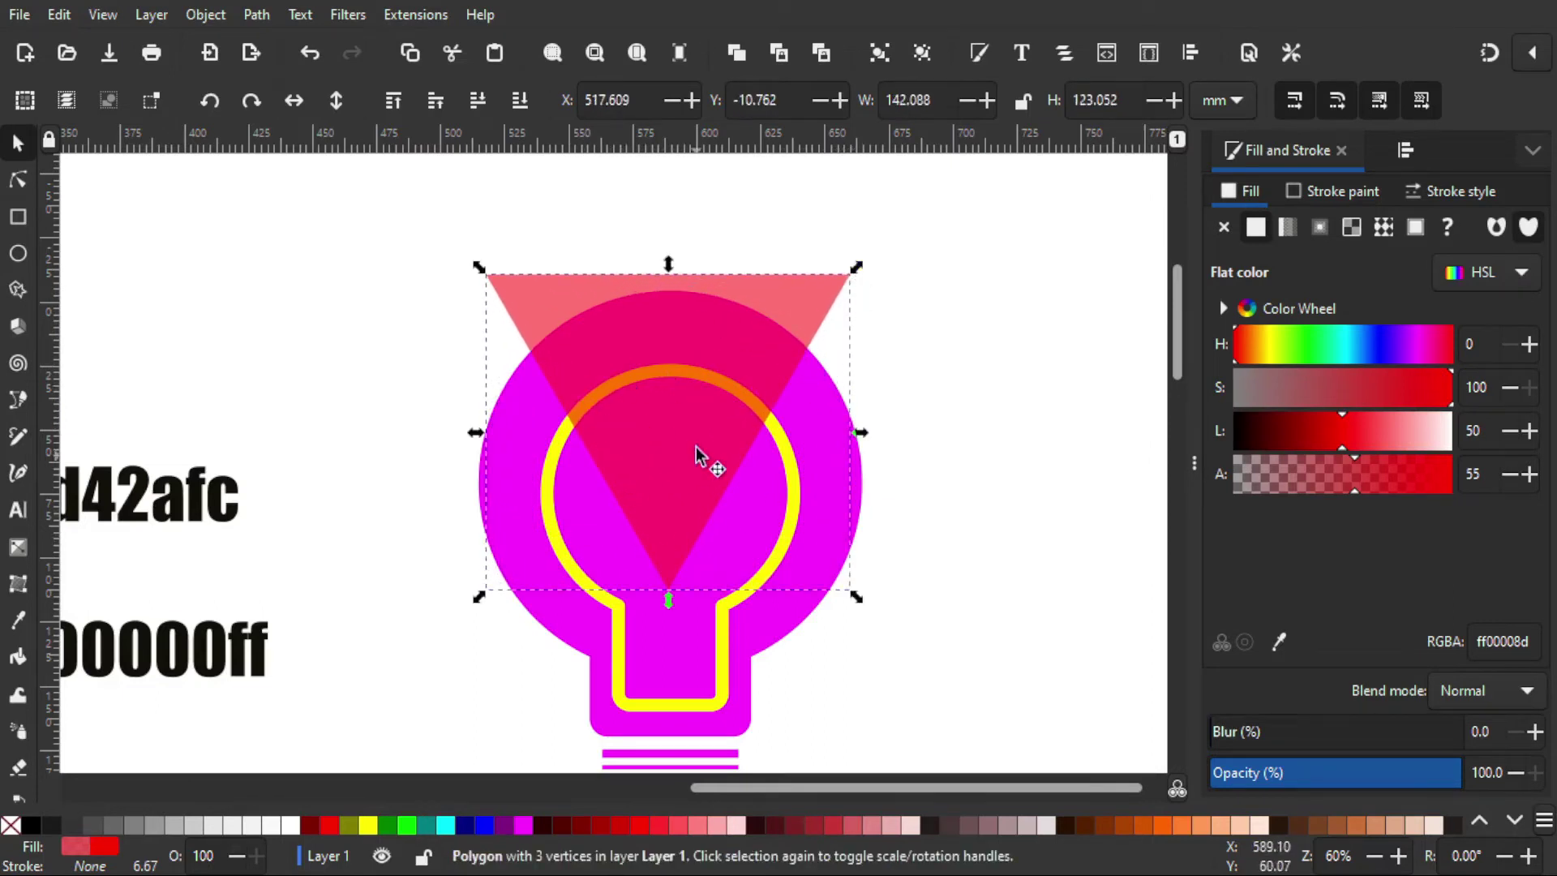
{"action": "left_click_drag", "start_coordinate": [693, 466], "coordinate": [687, 461]}
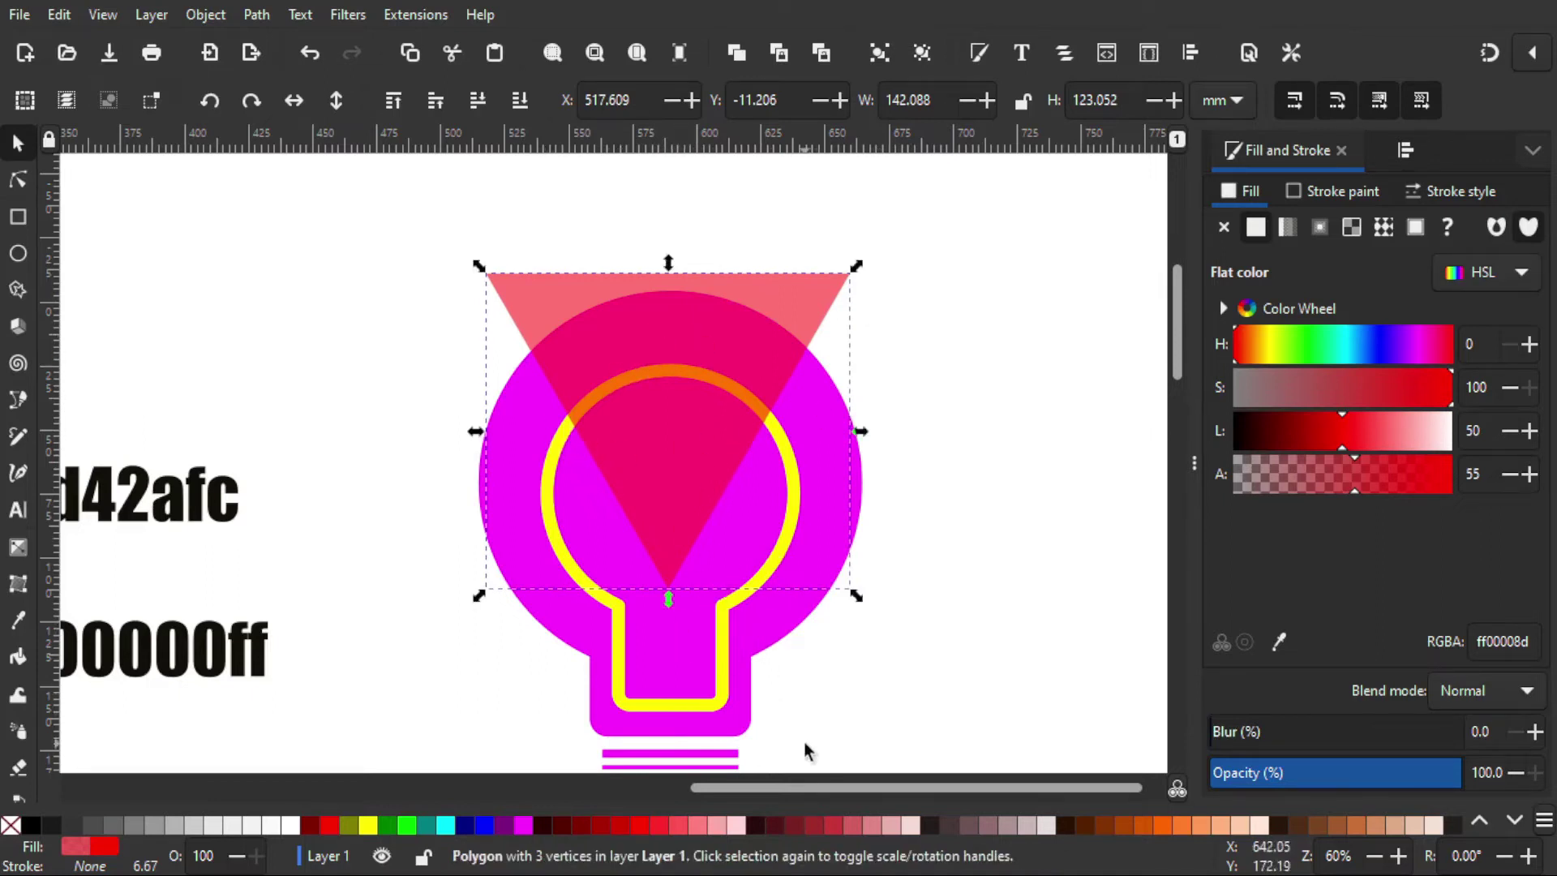
Step: Centre the triangle horizontally on the yellow bulb outline, aligning relative to the last selected object
{"action": "left_click", "coordinate": [651, 342]}
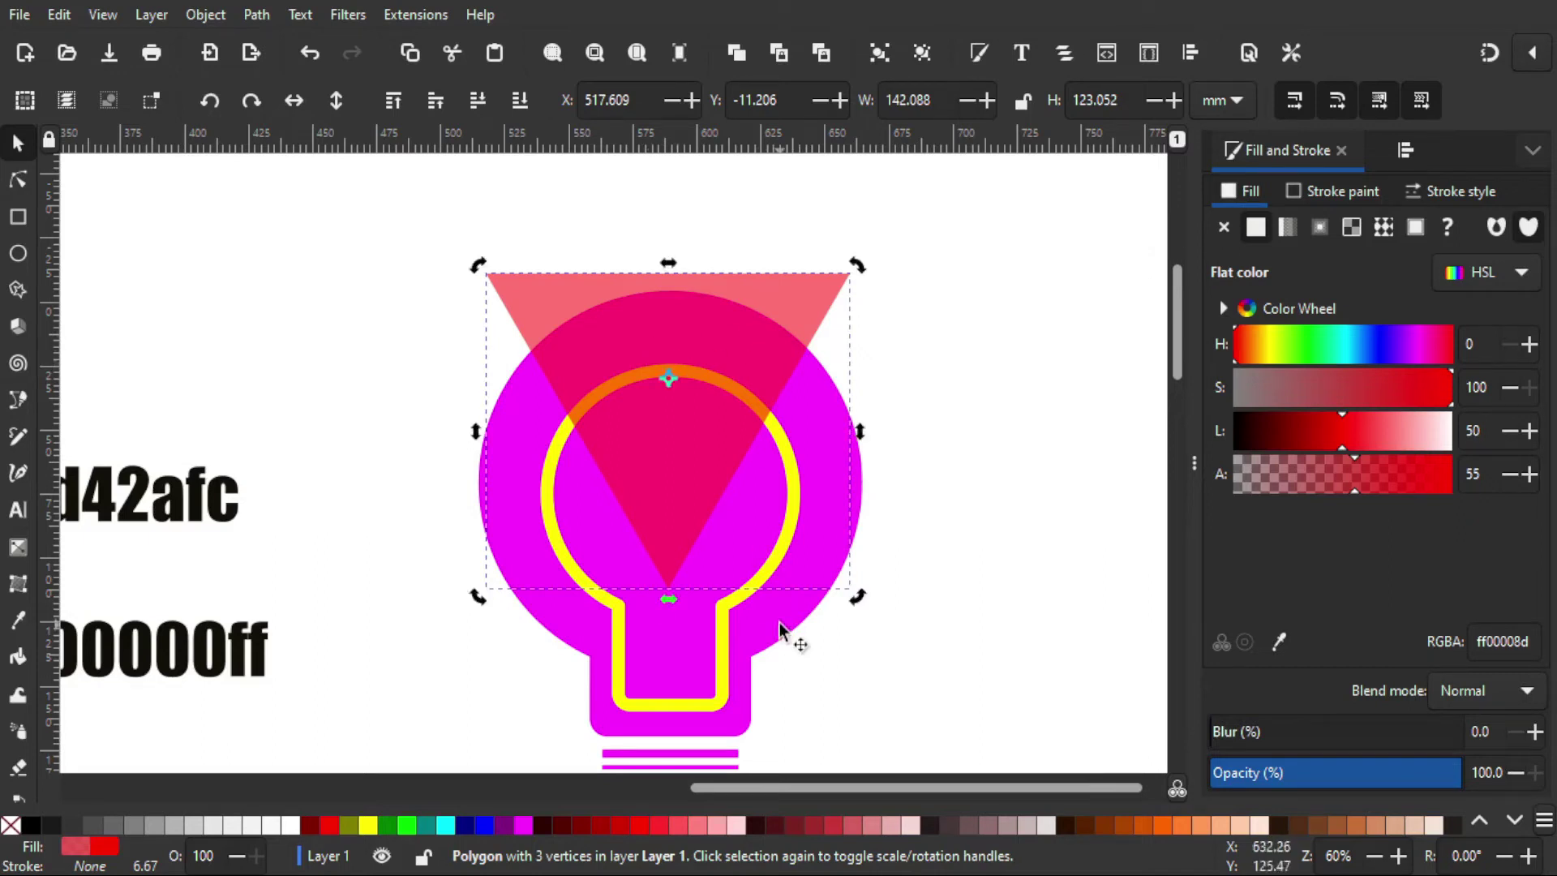
{"action": "key", "text": "shift"}
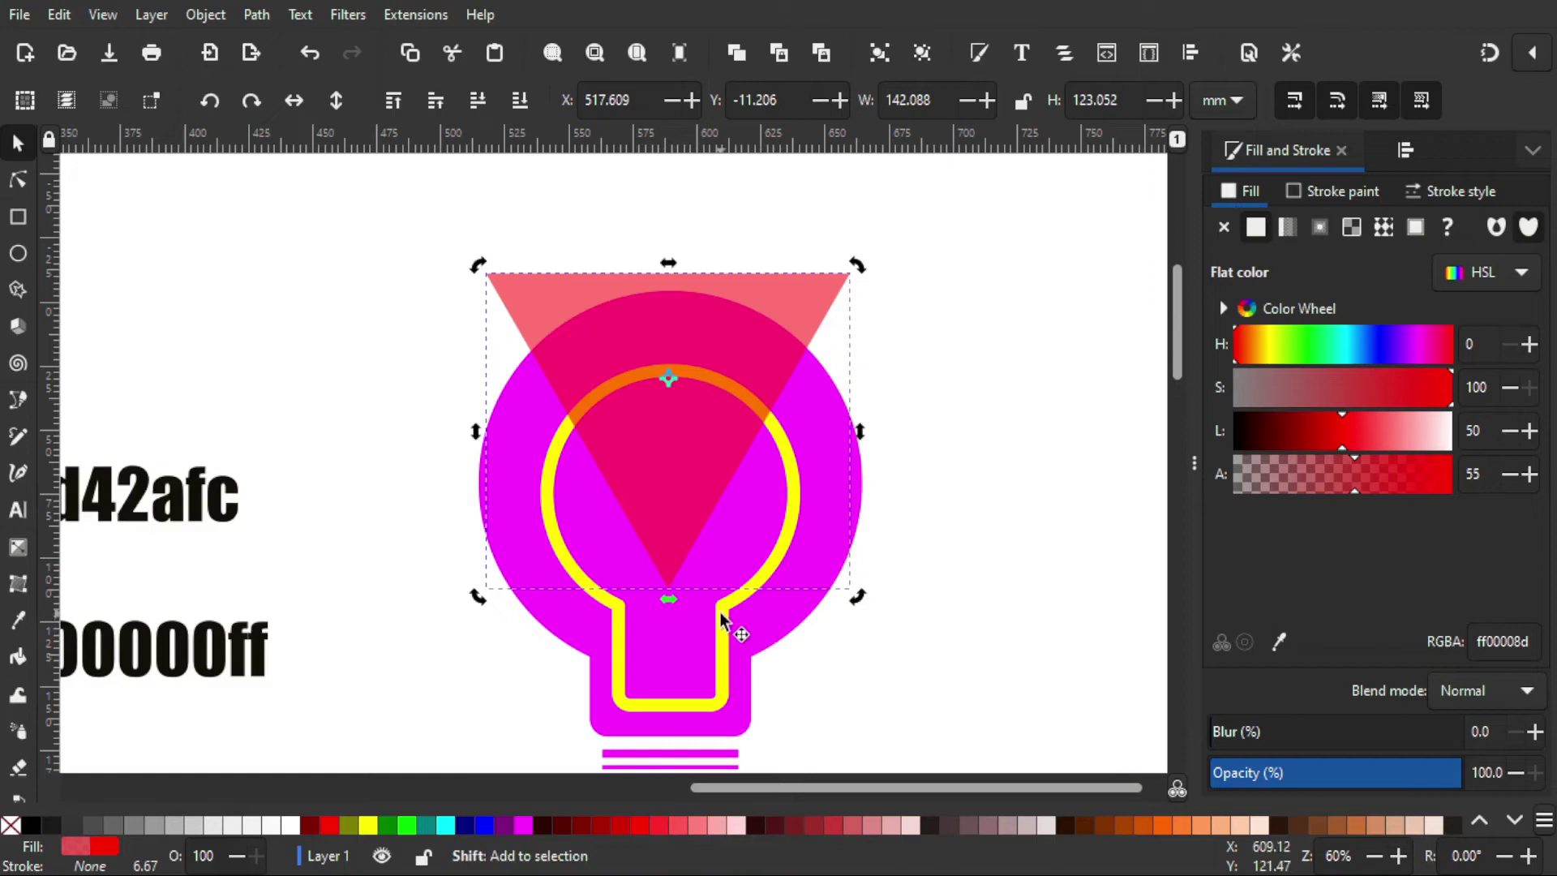
{"action": "left_click", "coordinate": [720, 621], "text": "shift"}
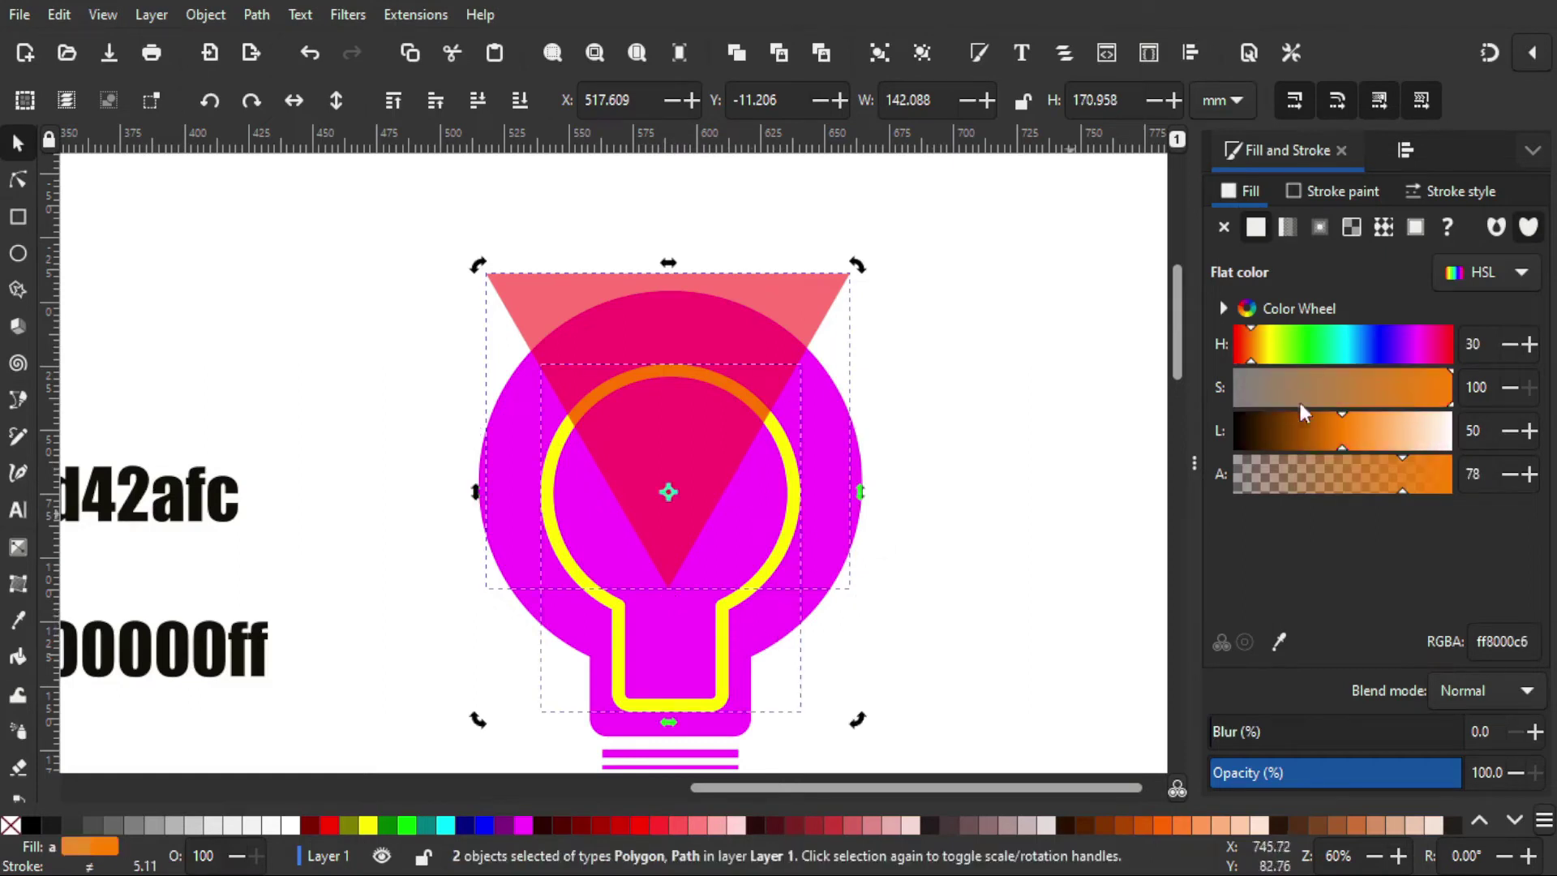
{"action": "left_click", "coordinate": [1400, 152]}
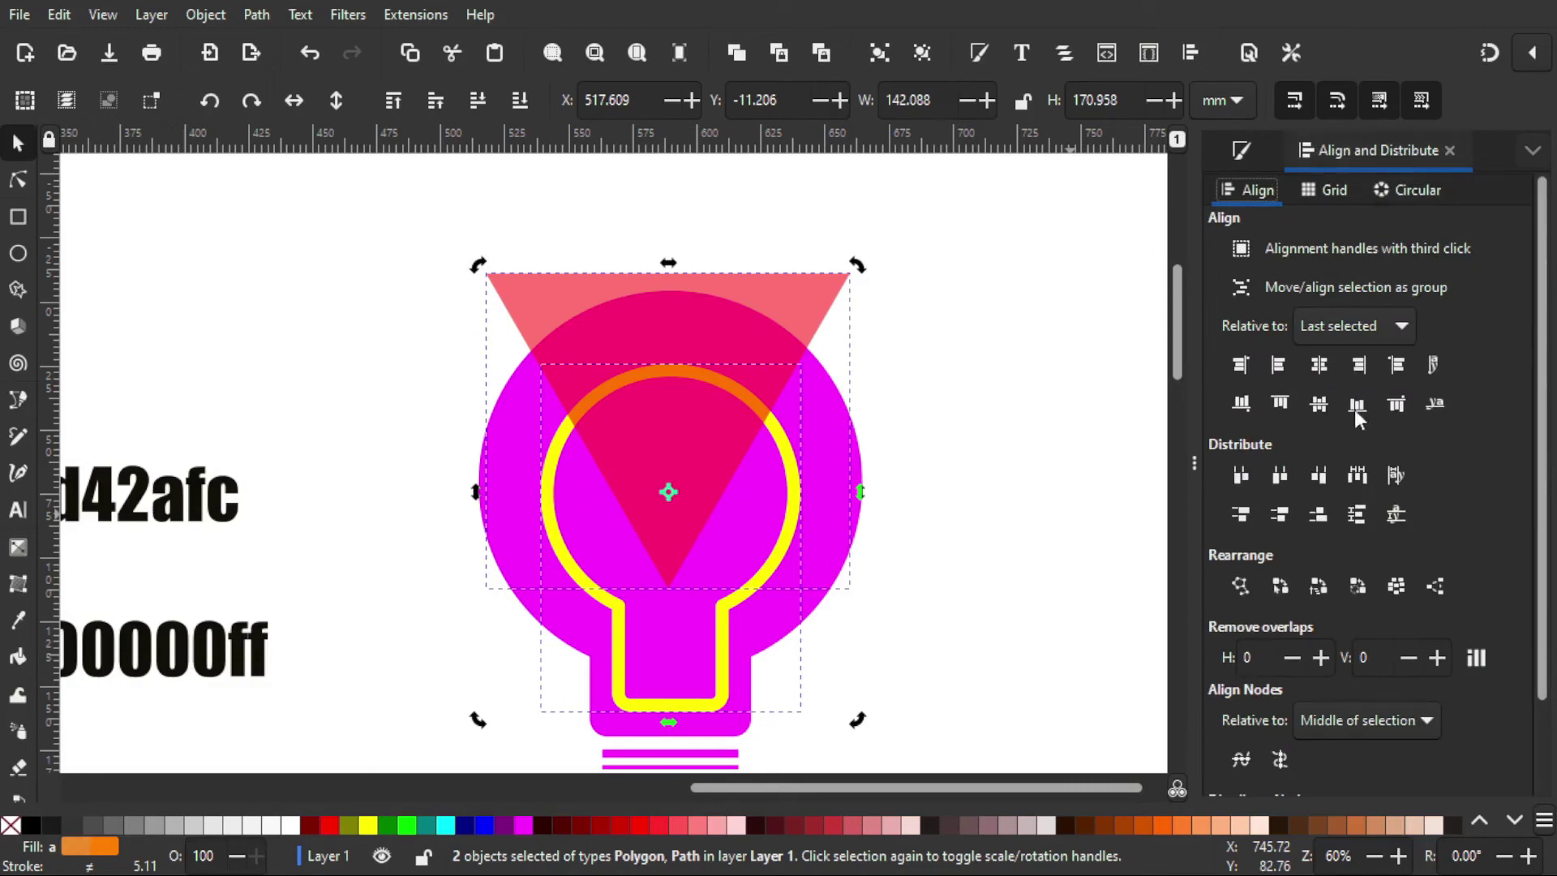
{"action": "left_click", "coordinate": [1322, 364]}
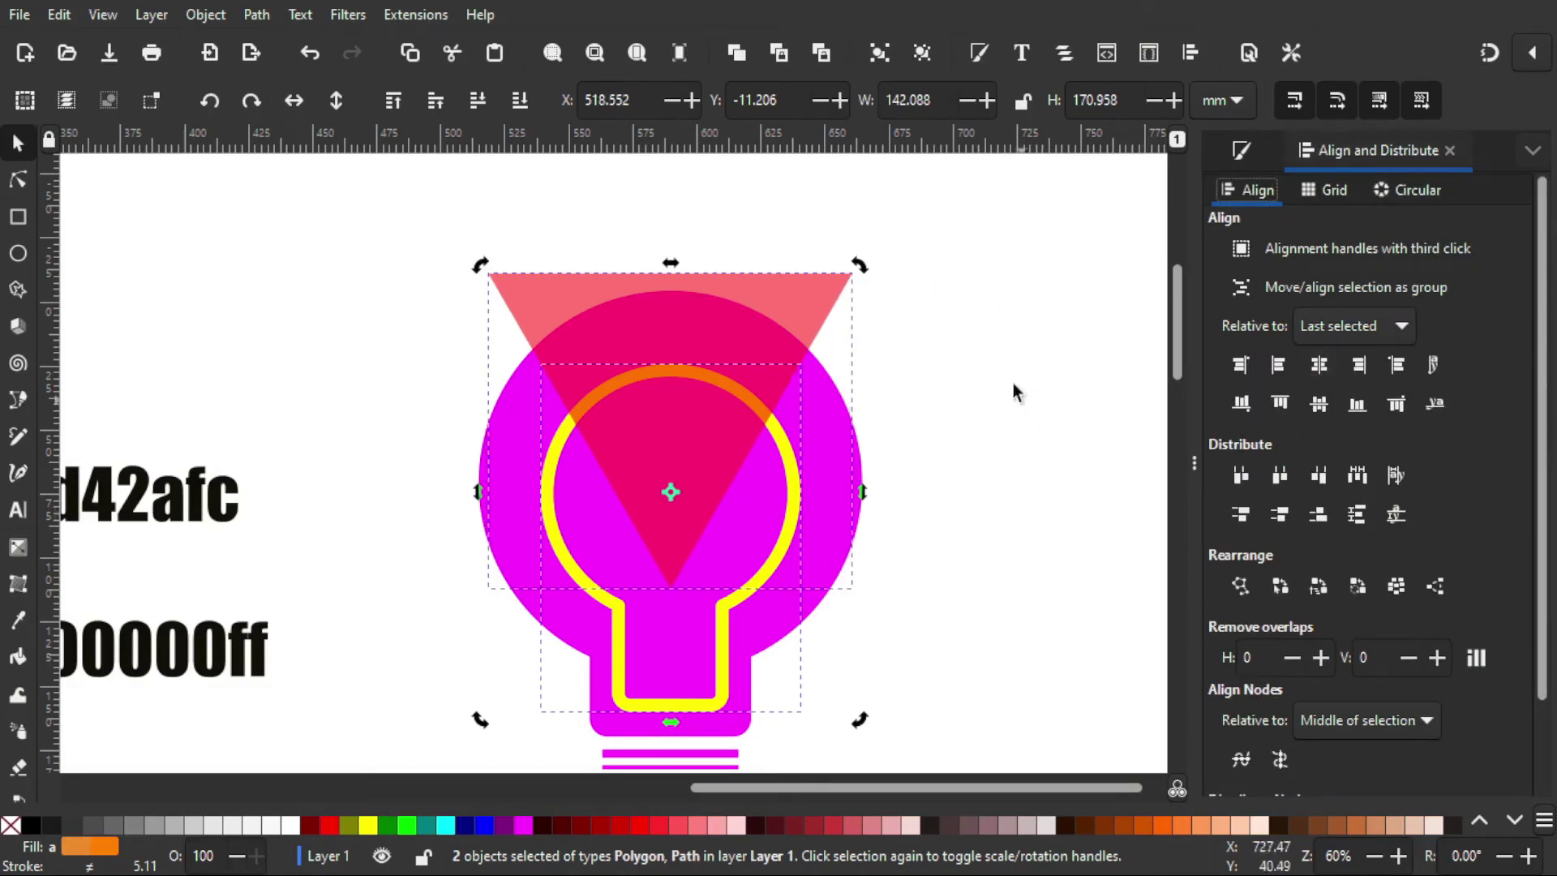
{"action": "left_click", "coordinate": [1002, 294]}
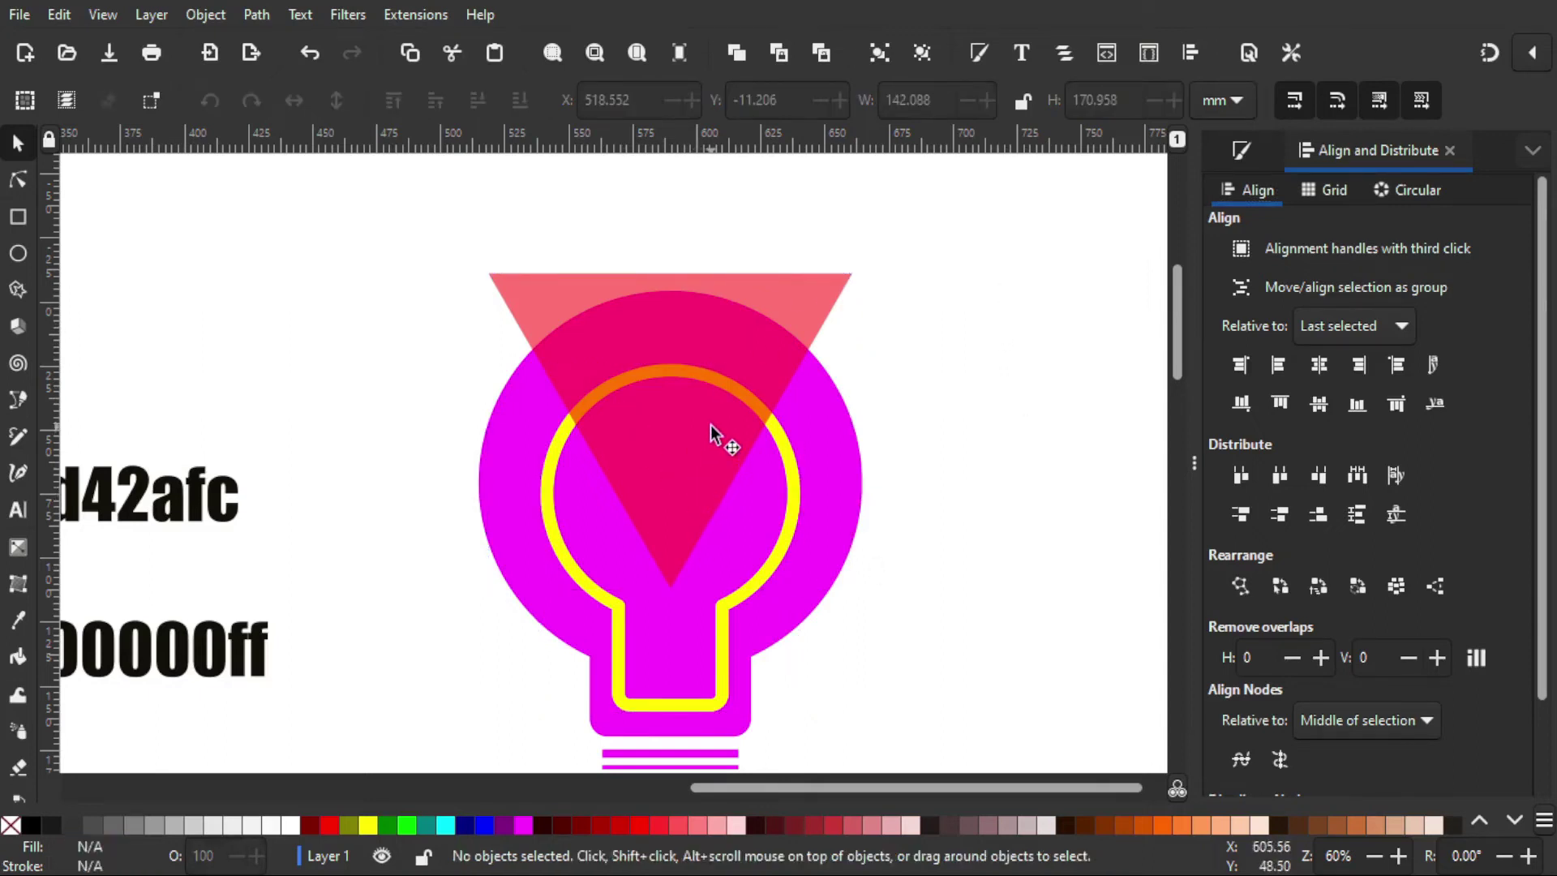
Step: Cut the top arc out of the yellow bulb outline by subtracting the triangle with the Difference path operation
{"action": "key", "text": "shift"}
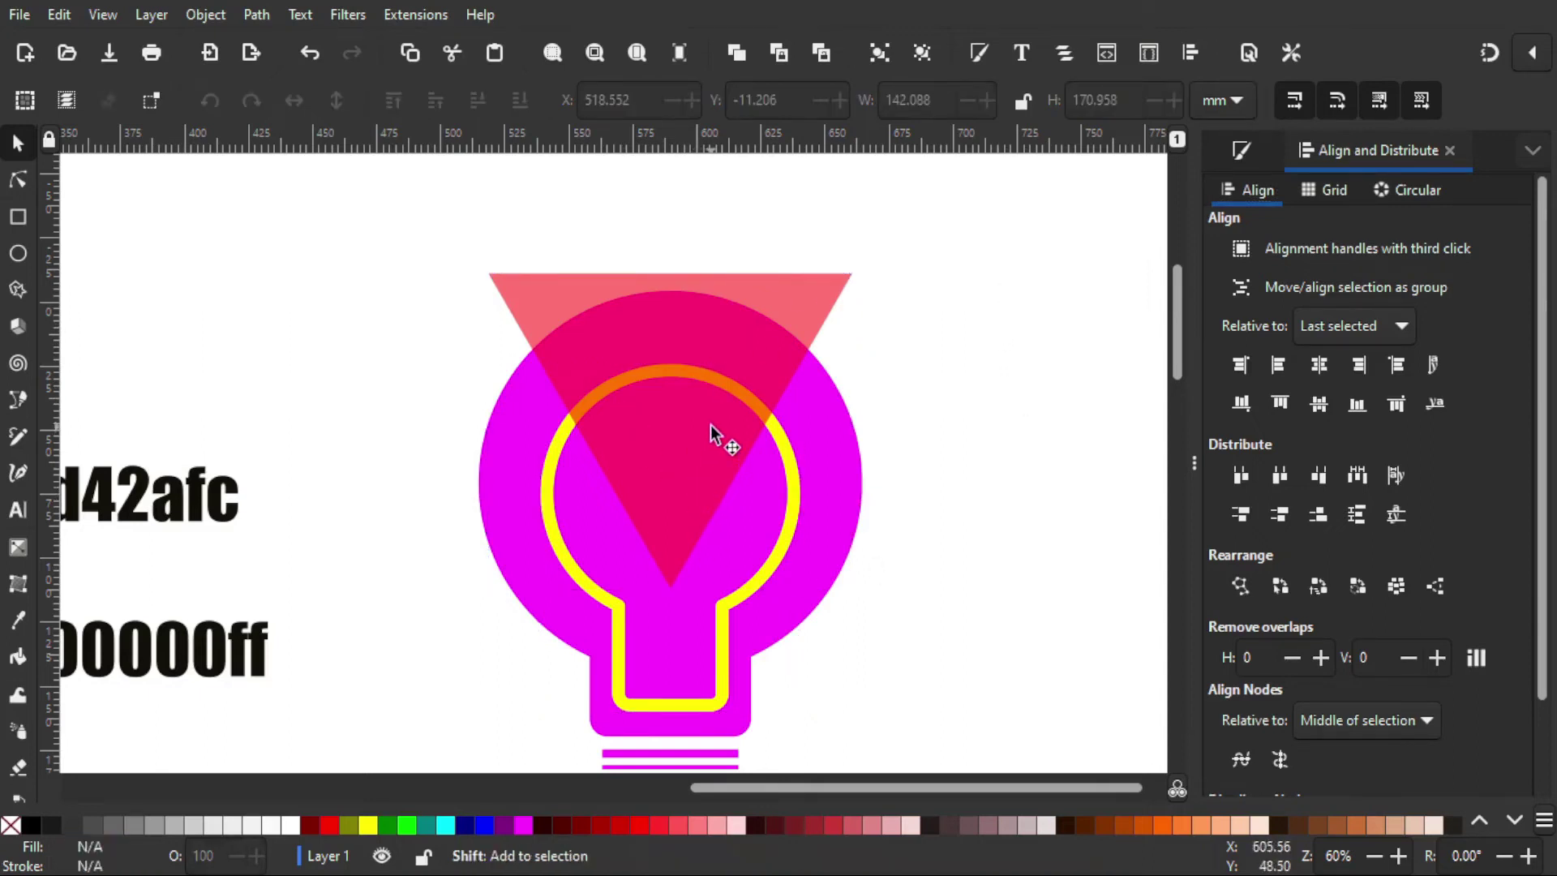
{"action": "left_click", "coordinate": [697, 347], "text": "shift"}
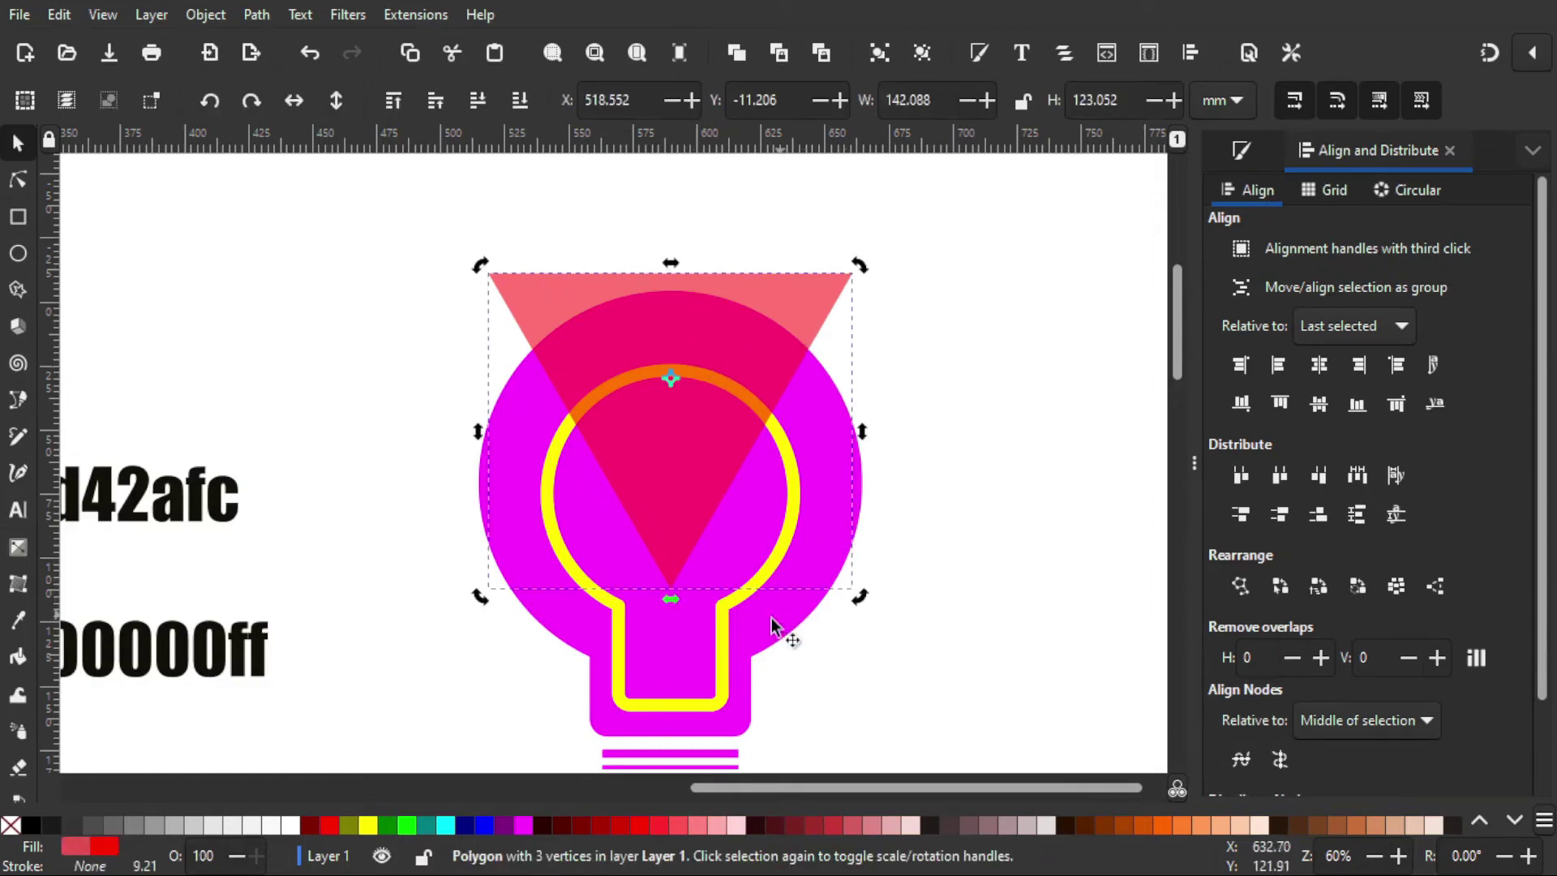
{"action": "left_click", "coordinate": [724, 631], "text": "shift"}
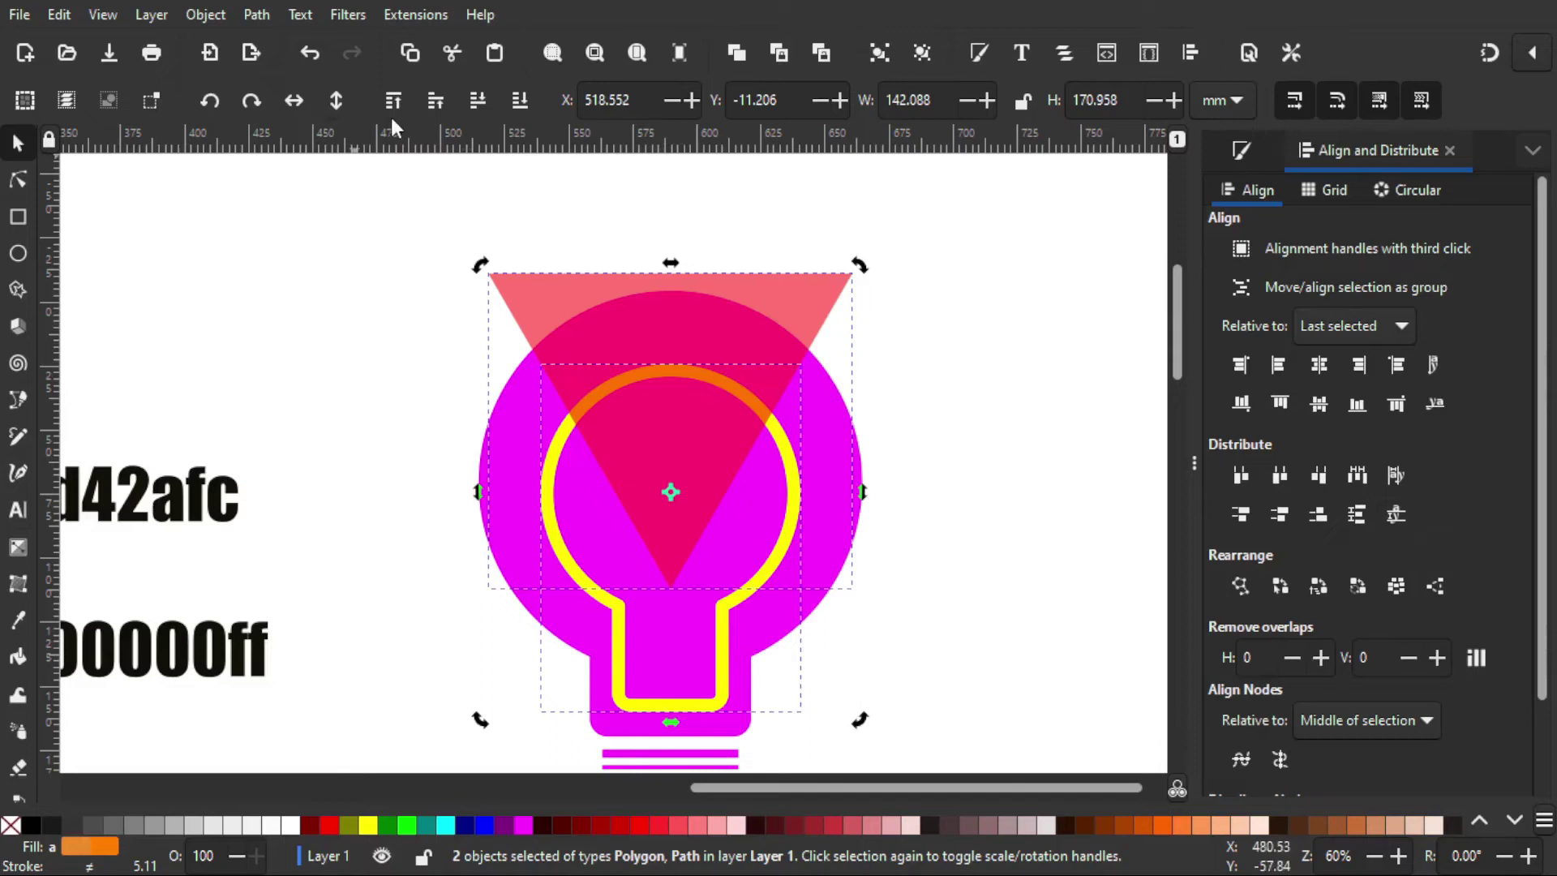
{"action": "left_click", "coordinate": [251, 12]}
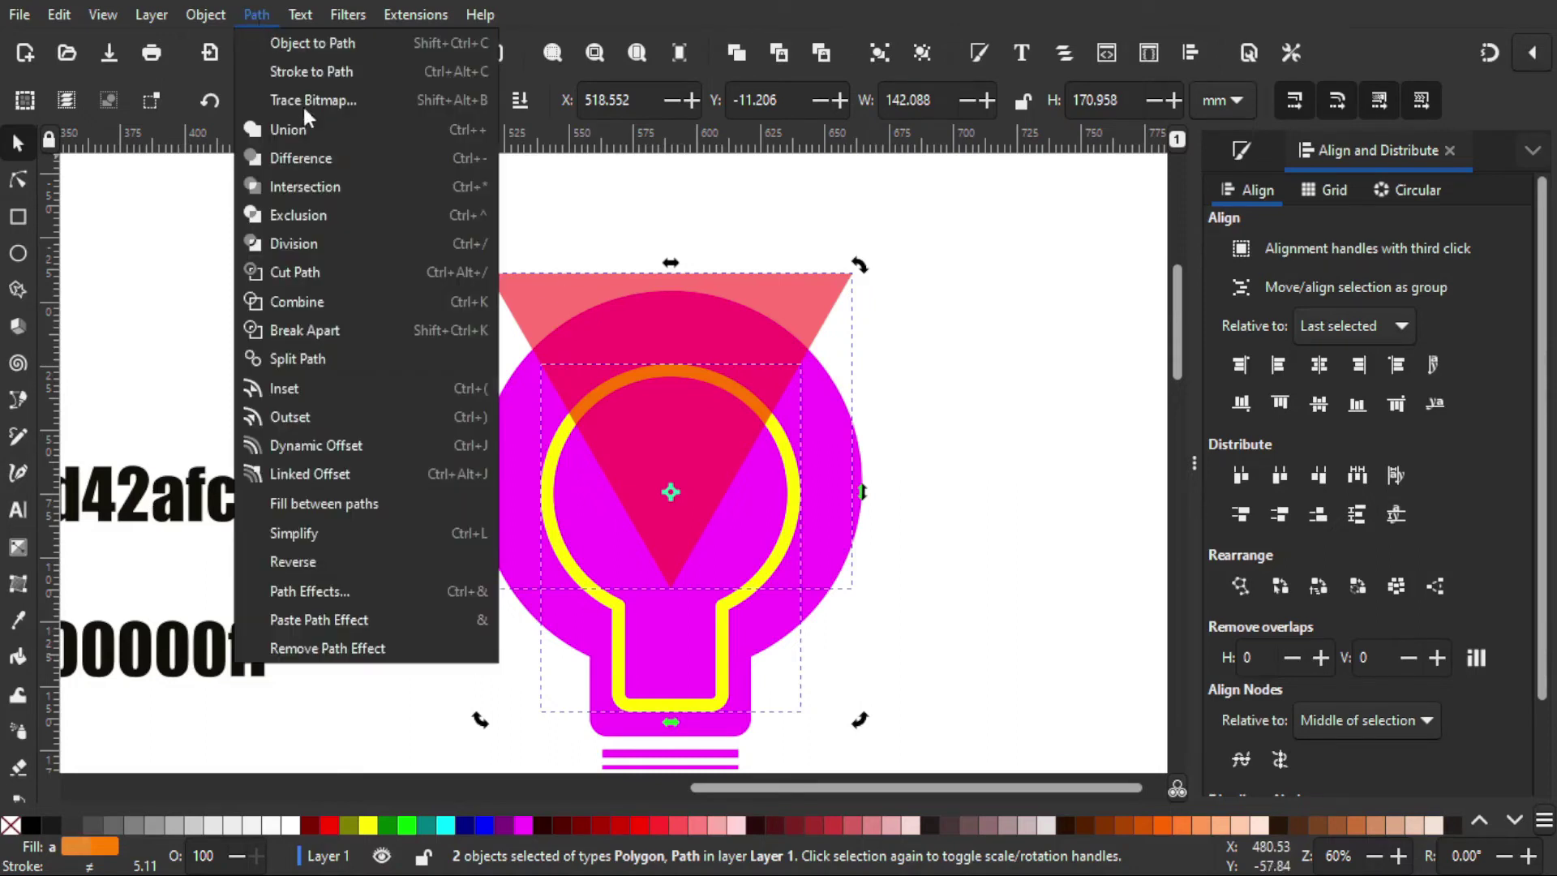
{"action": "left_click", "coordinate": [301, 159]}
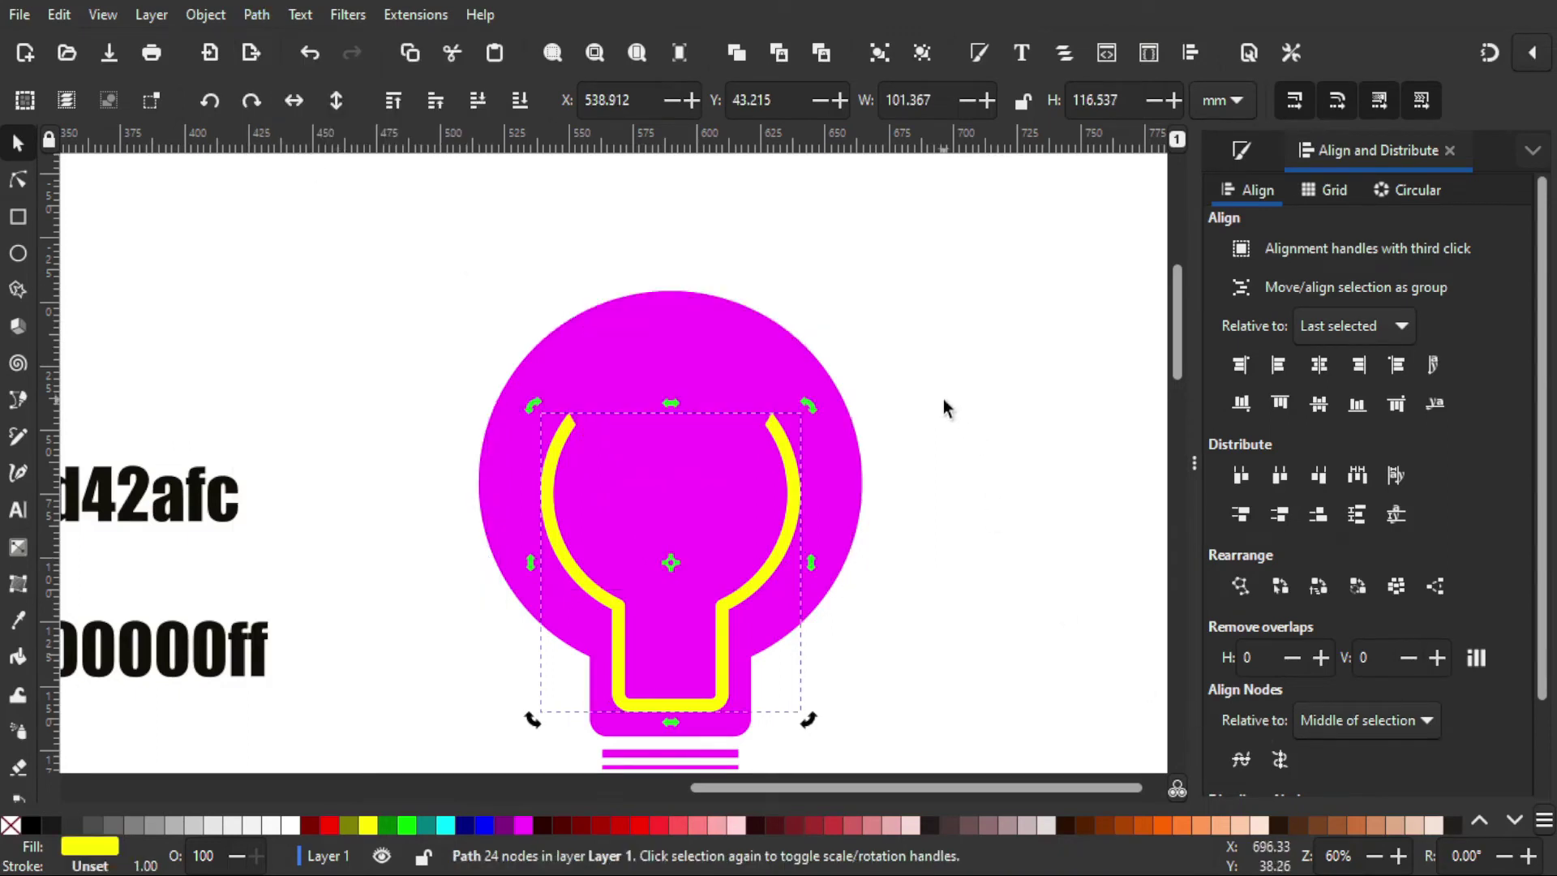
{"action": "key", "text": "ctrl"}
{"action": "scroll", "coordinate": [943, 399], "scroll_direction": "down", "scroll_amount": 1}
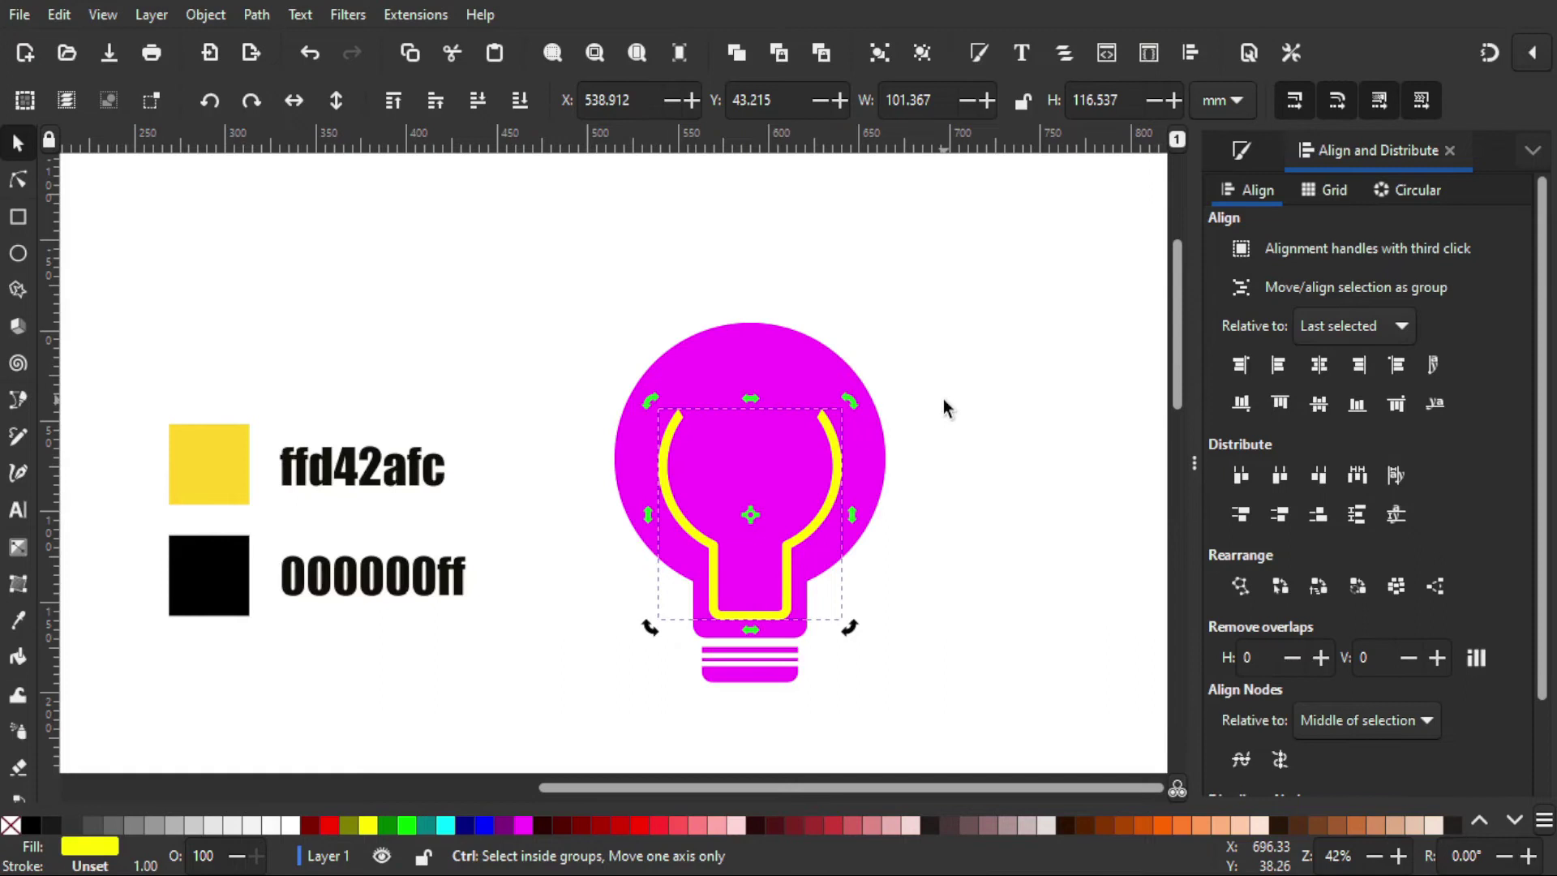
Step: Draw a straight horizontal line about 137 mm long above the bulb with the Pen tool in regular Bezier mode
{"action": "scroll", "coordinate": [945, 407], "scroll_direction": "down", "scroll_amount": 1}
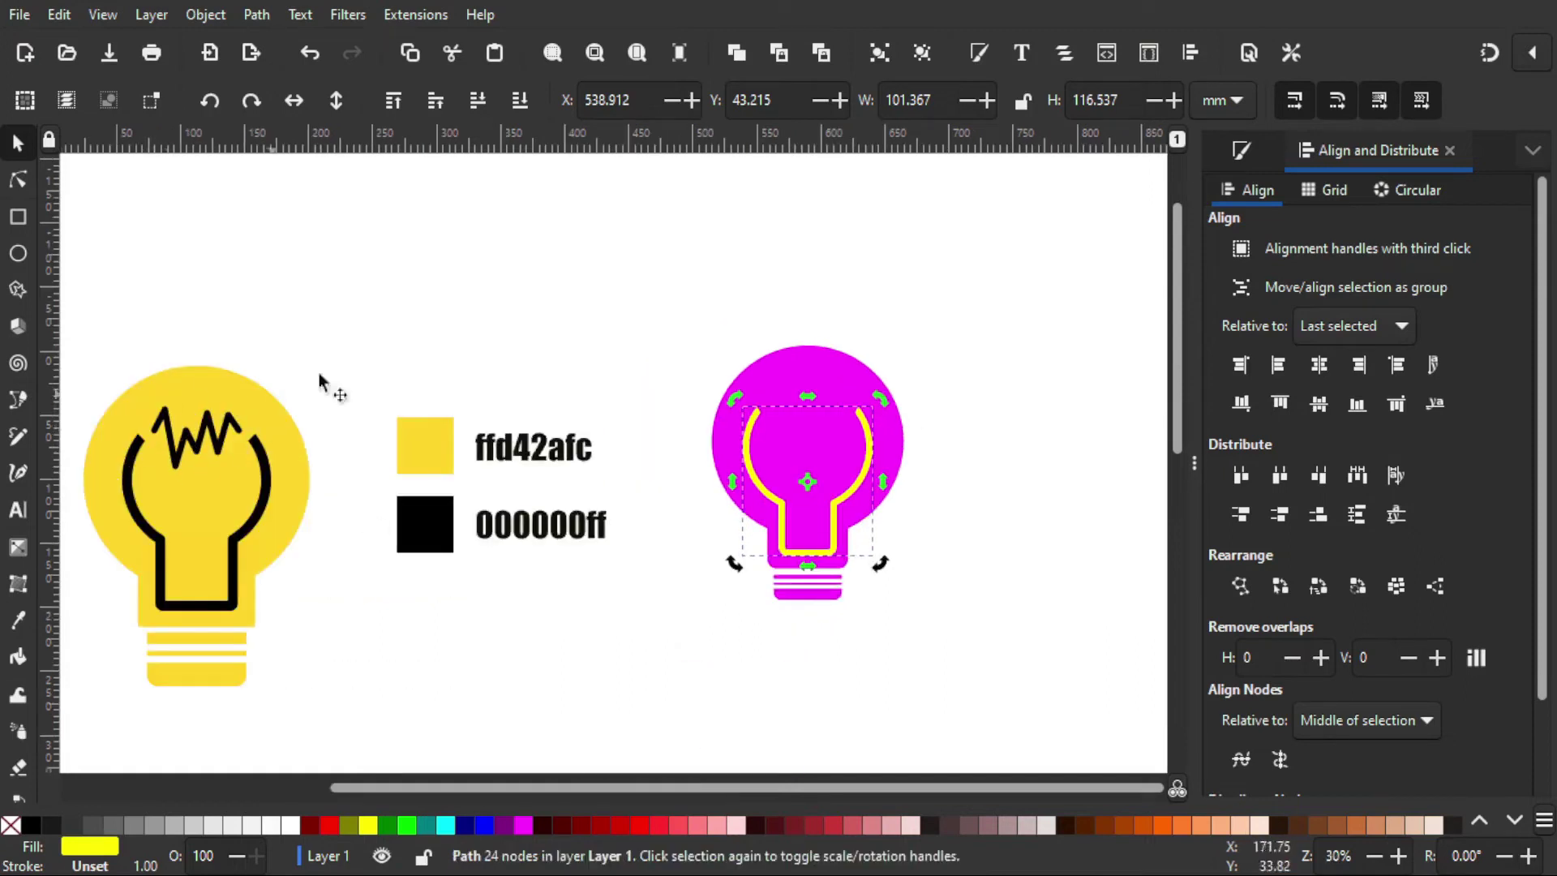
{"action": "scroll", "coordinate": [963, 393], "scroll_direction": "up", "scroll_amount": 1}
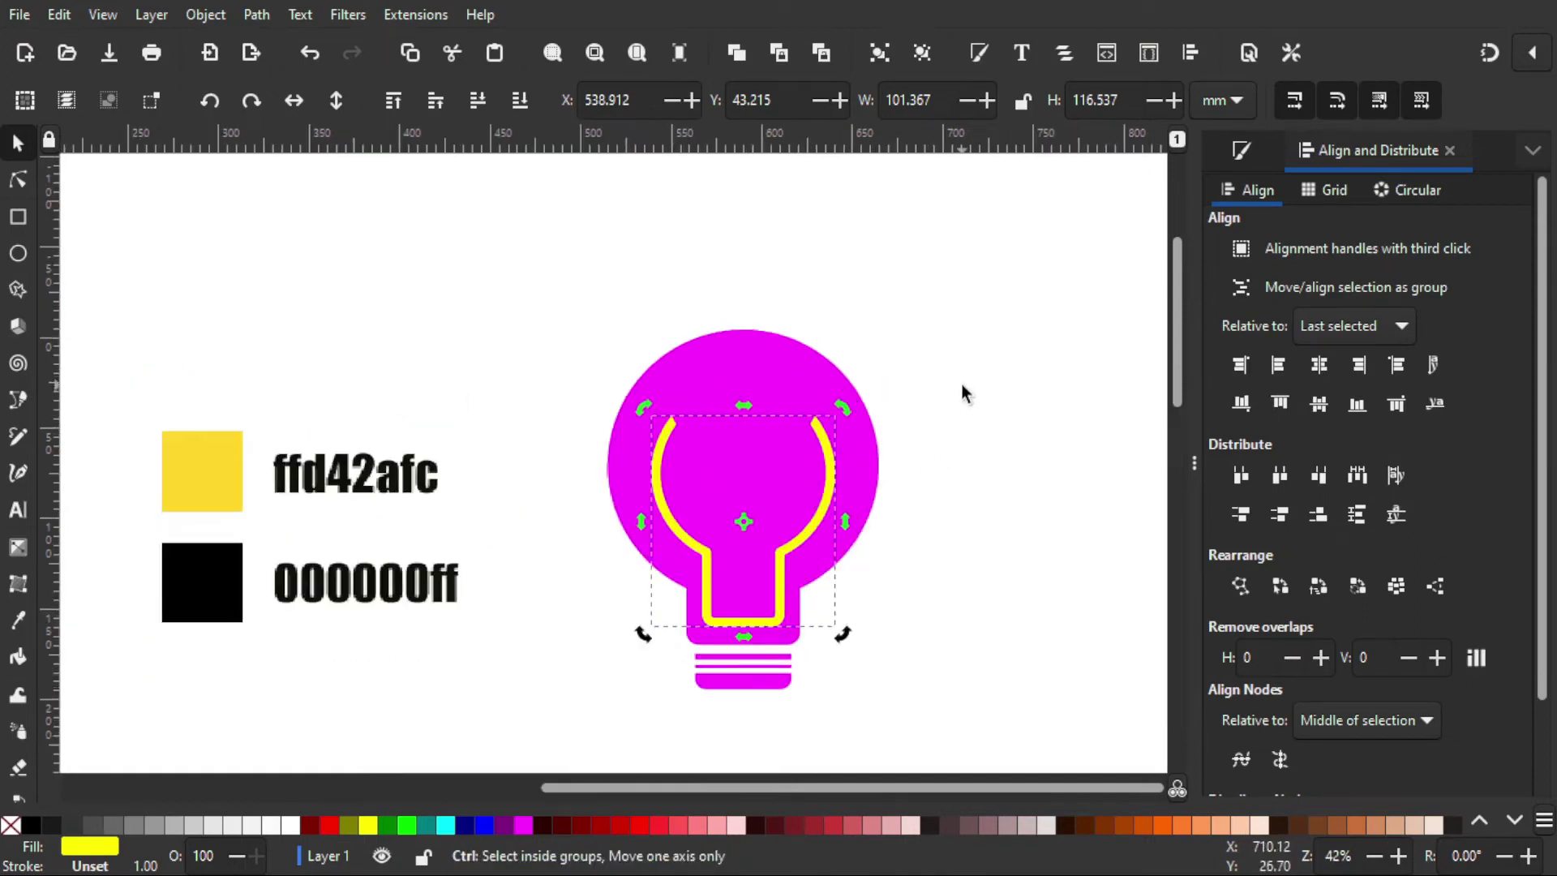
{"action": "scroll", "coordinate": [965, 413], "scroll_direction": "up", "scroll_amount": 1}
{"action": "left_click", "coordinate": [966, 424]}
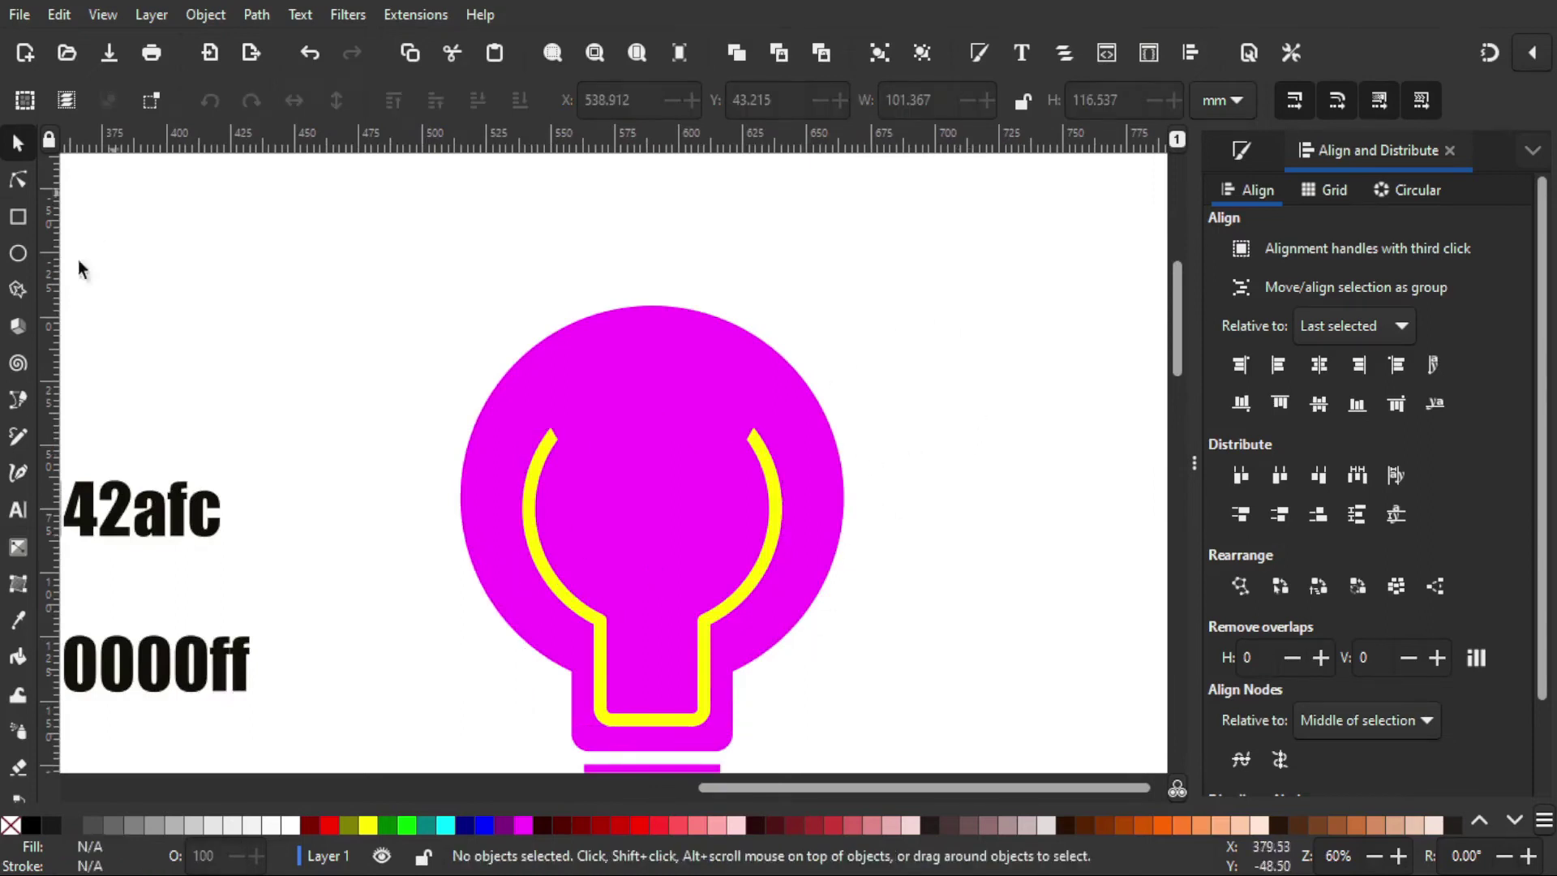
{"action": "left_click", "coordinate": [18, 400]}
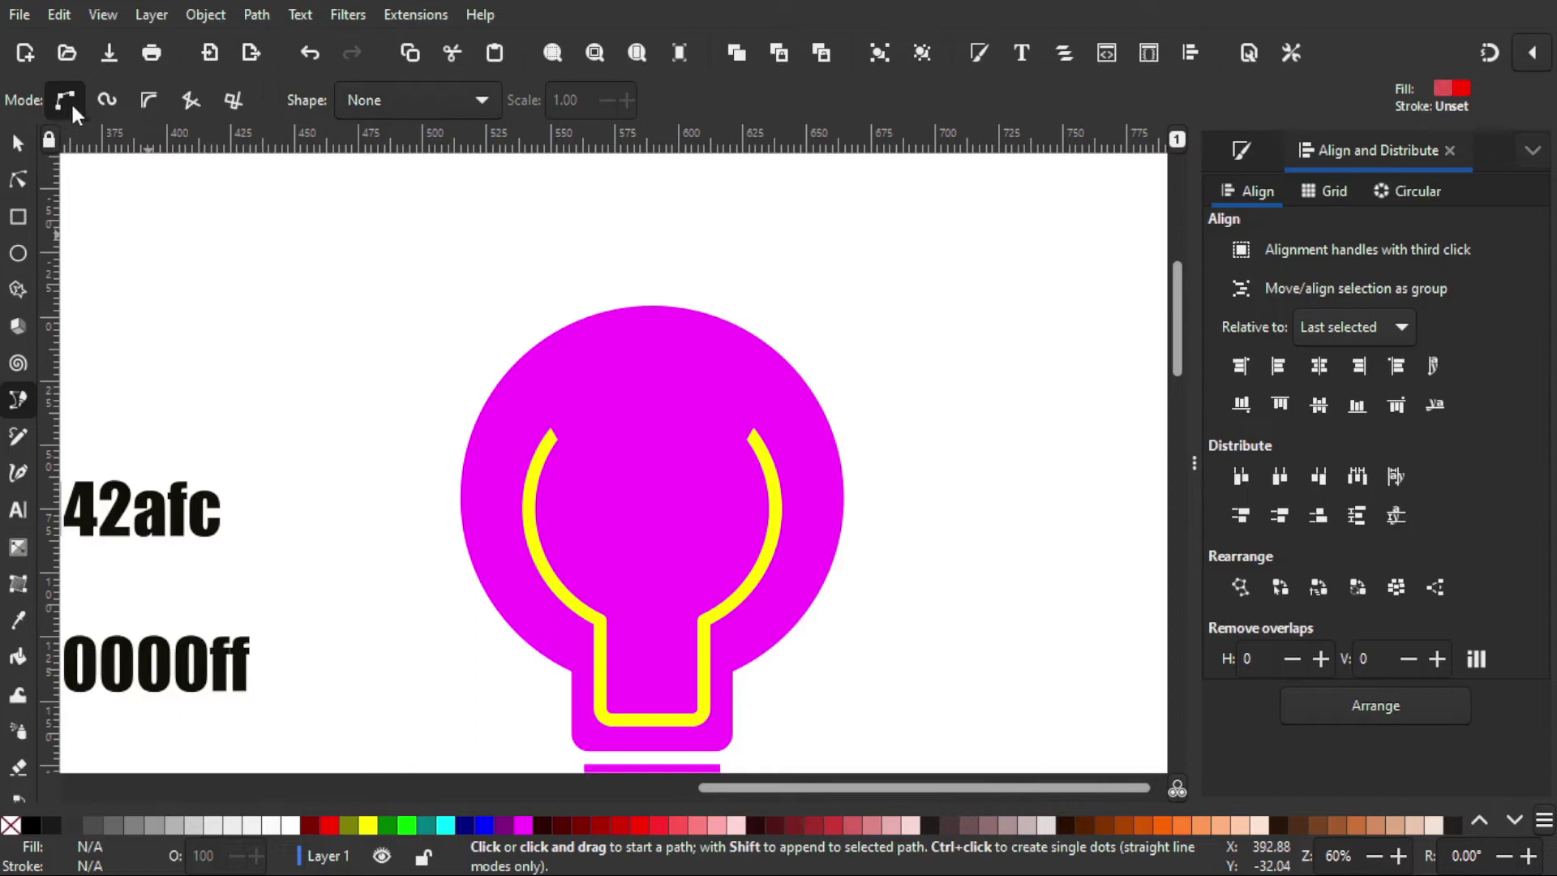
{"action": "left_click", "coordinate": [376, 264]}
{"action": "left_click", "coordinate": [376, 263]}
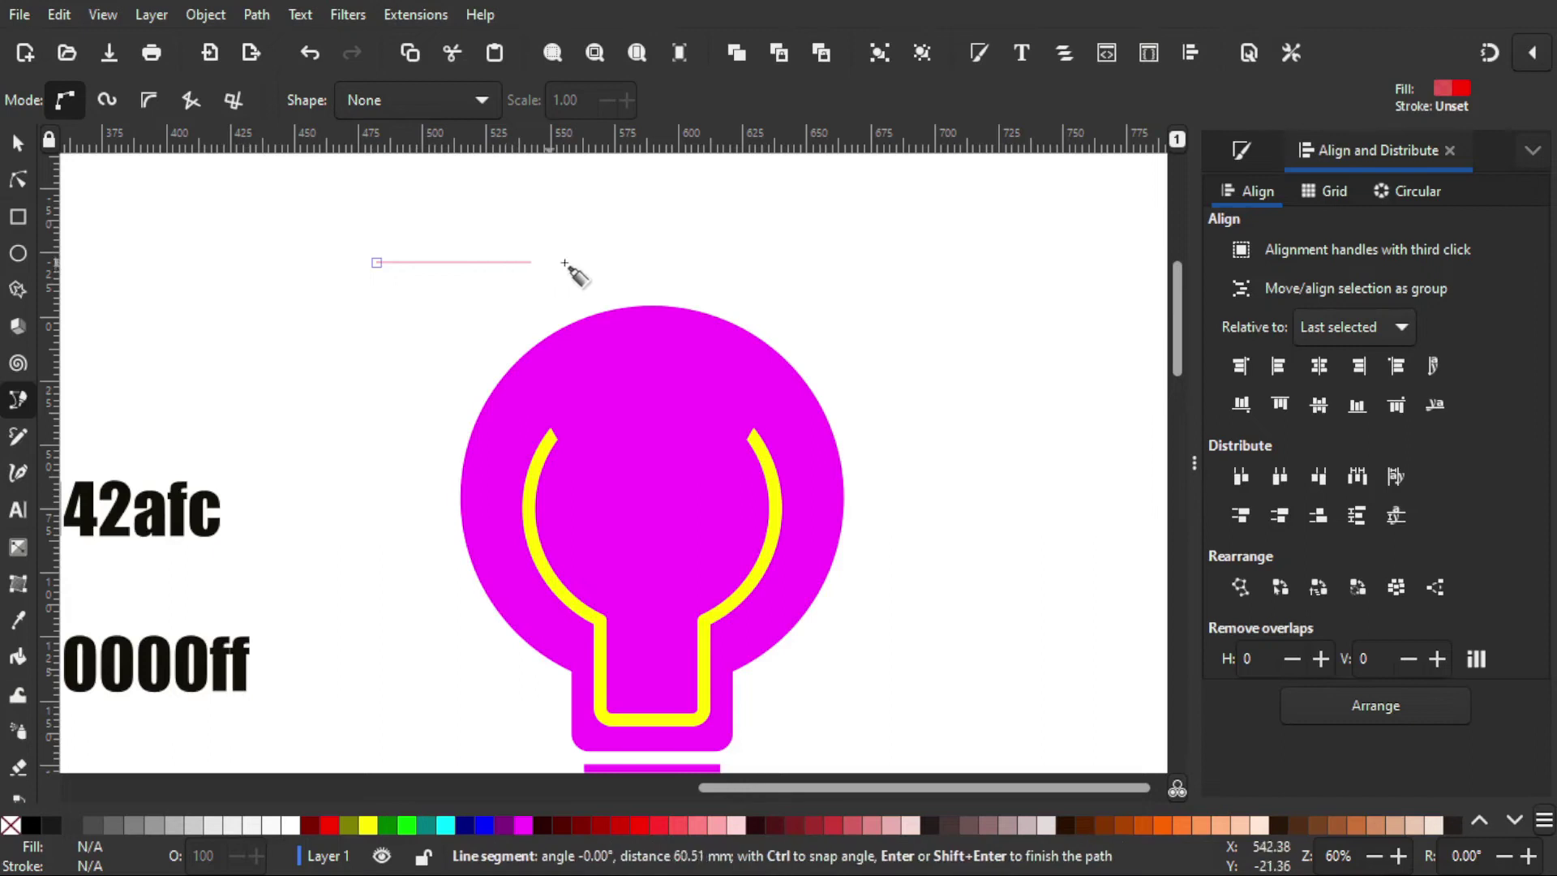
{"action": "left_click", "coordinate": [714, 269]}
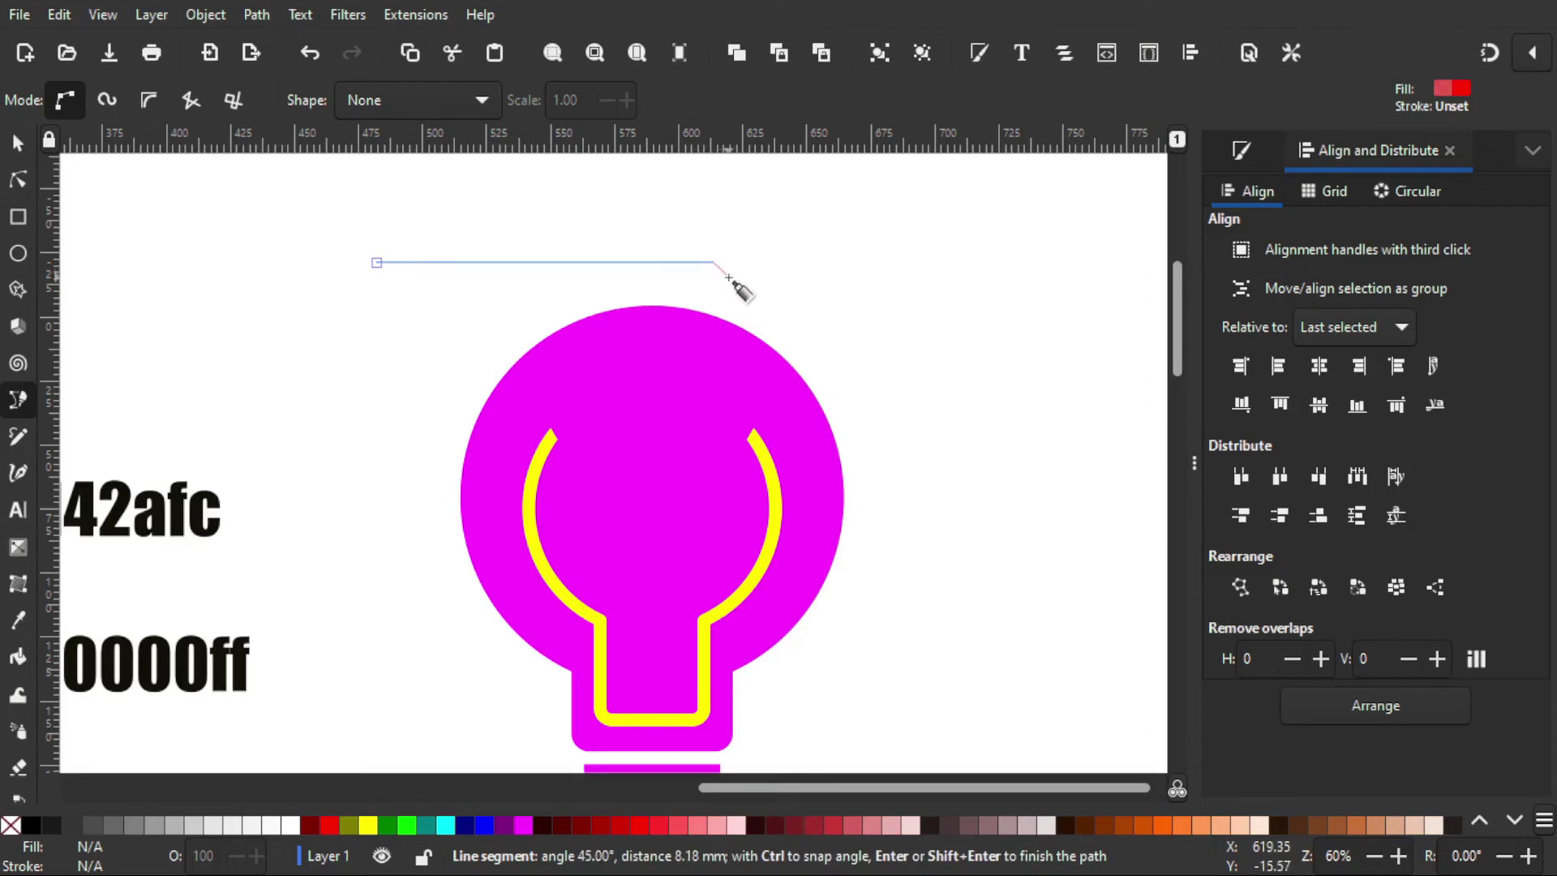
{"action": "key", "text": "Return"}
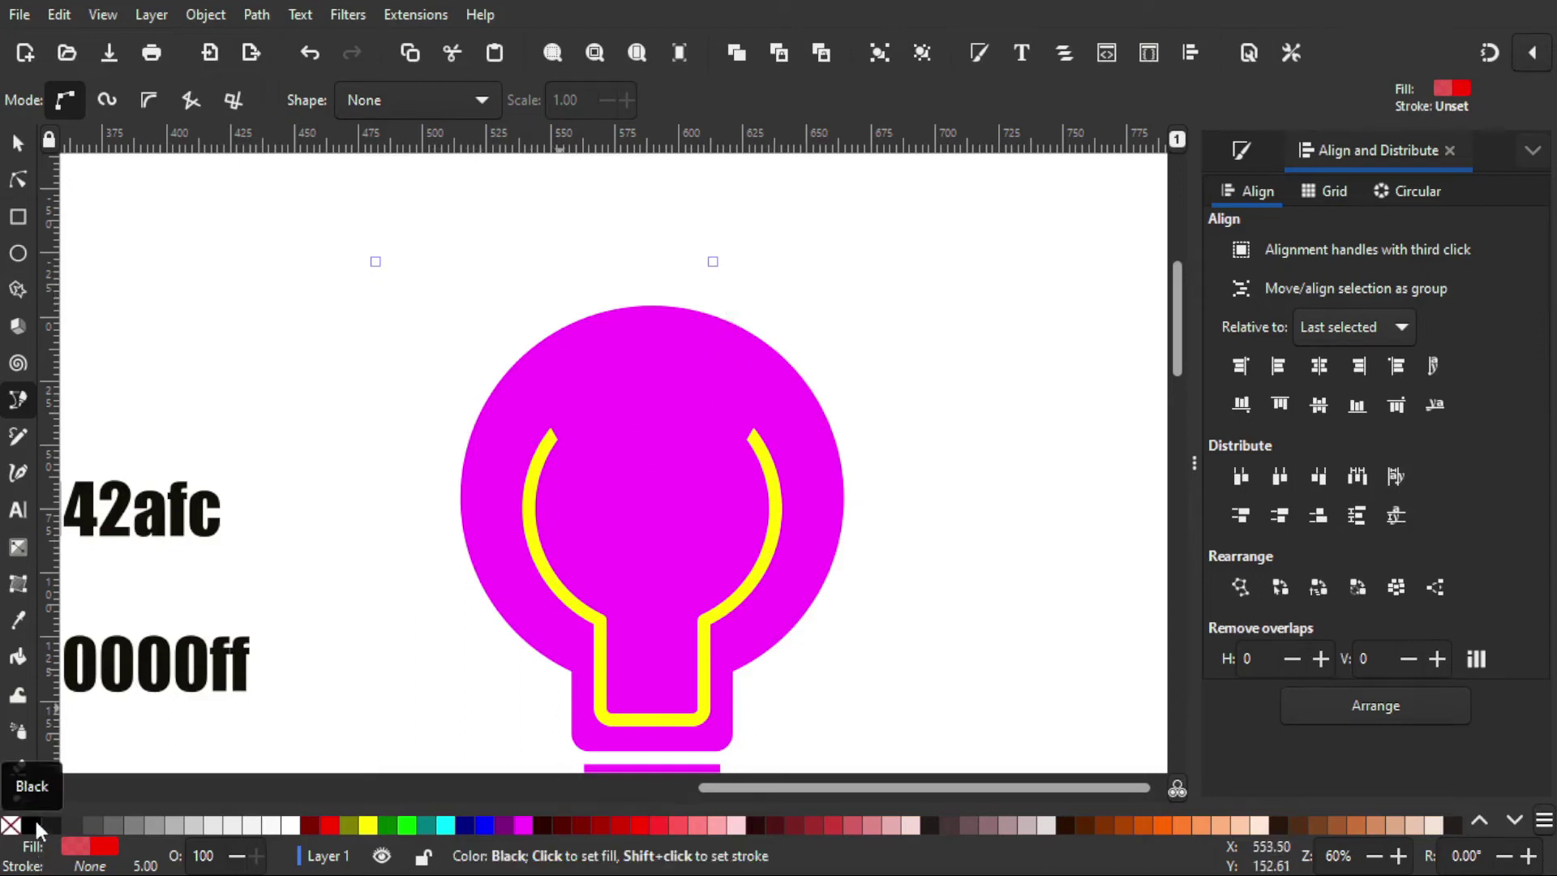
Step: Give the new line a yellow stroke and remove its fill
{"action": "left_click", "coordinate": [369, 825], "text": "shift"}
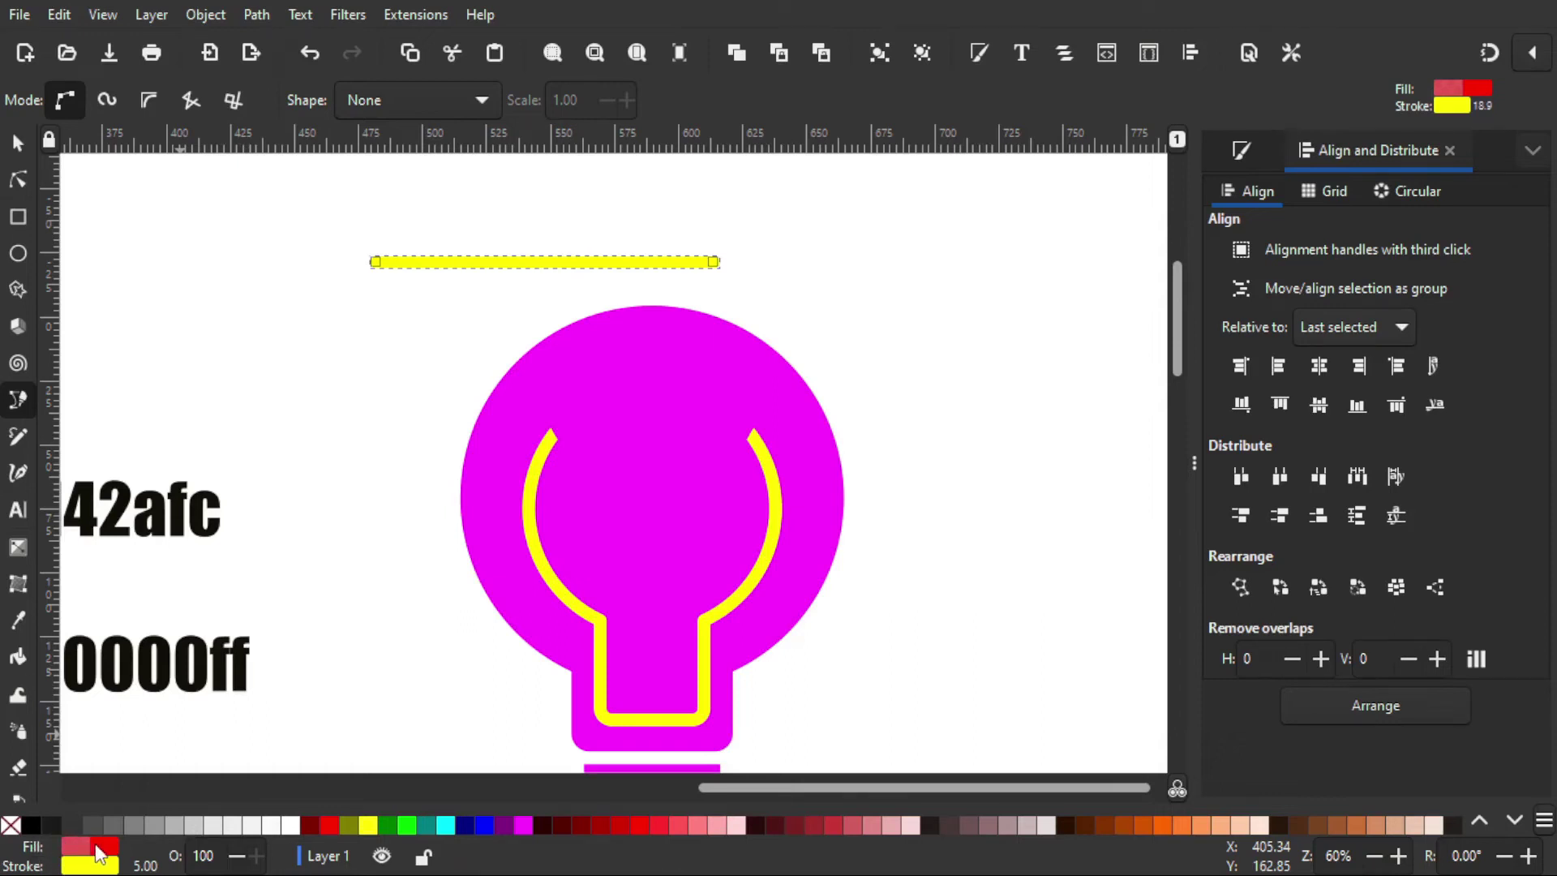
{"action": "left_click", "coordinate": [10, 825]}
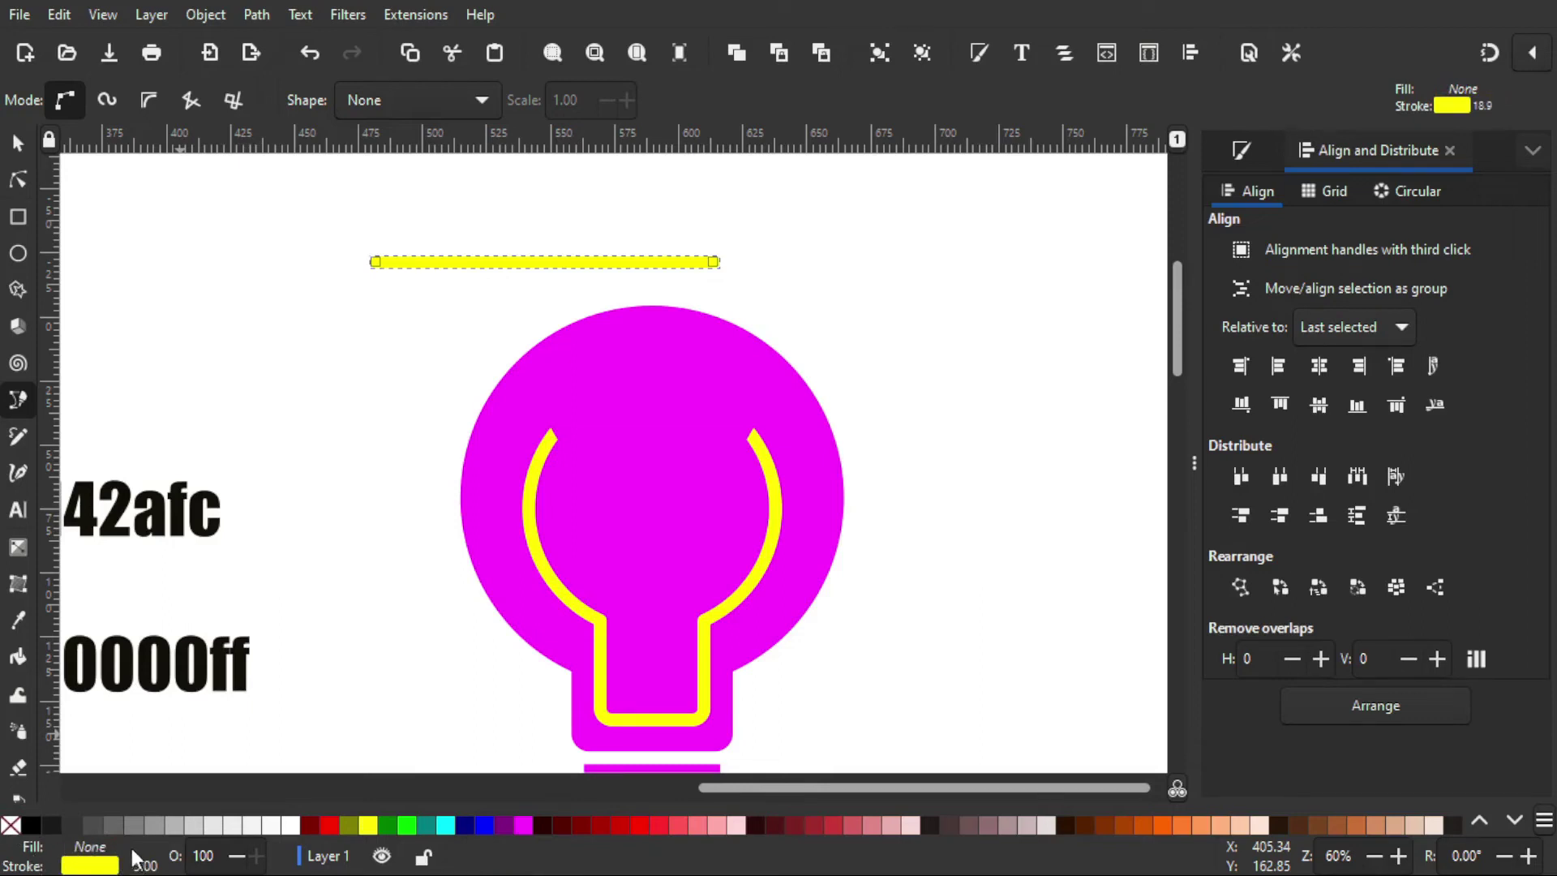
{"action": "left_click", "coordinate": [18, 143]}
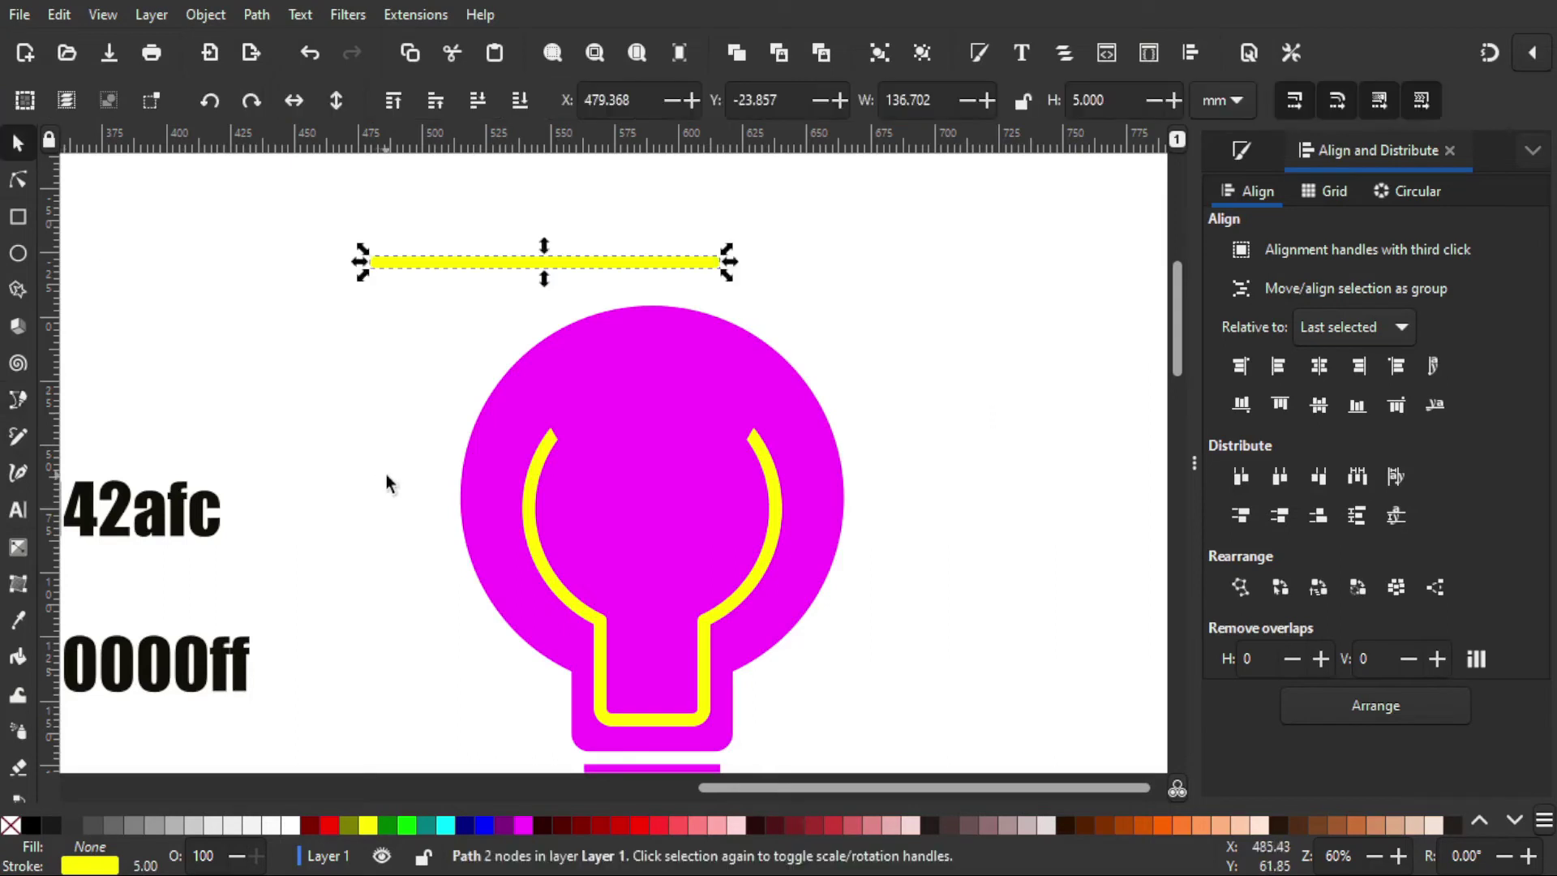
Step: Subdivide the yellow line by inserting nodes midway in all its segments three times, giving nine evenly spaced nodes
{"action": "scroll", "coordinate": [511, 247], "scroll_direction": "up", "scroll_amount": 1, "text": "ctrl"}
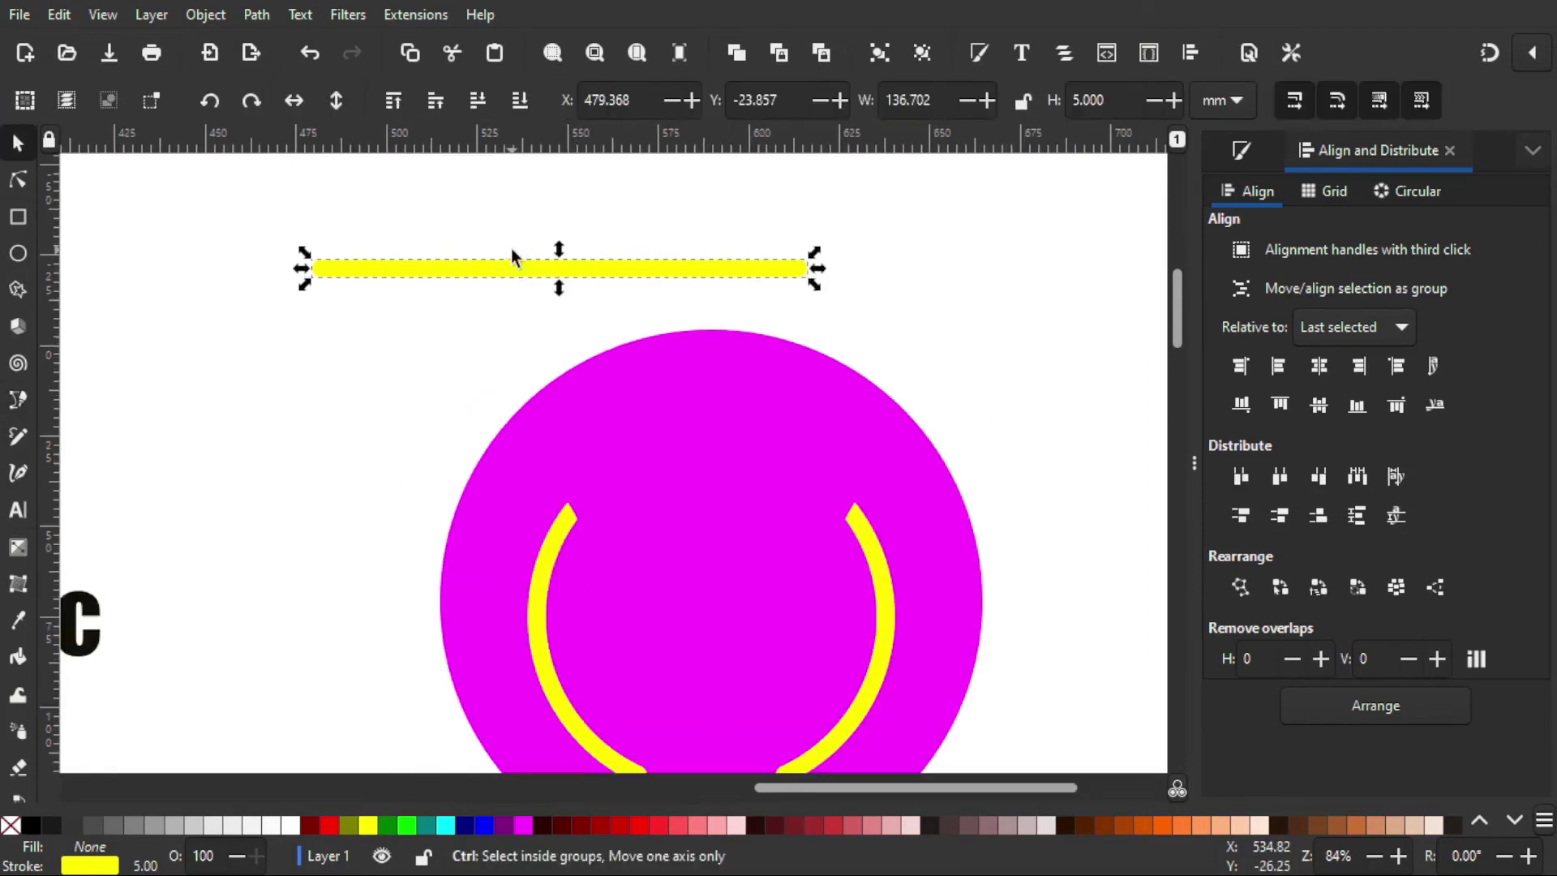
{"action": "left_click", "coordinate": [18, 184]}
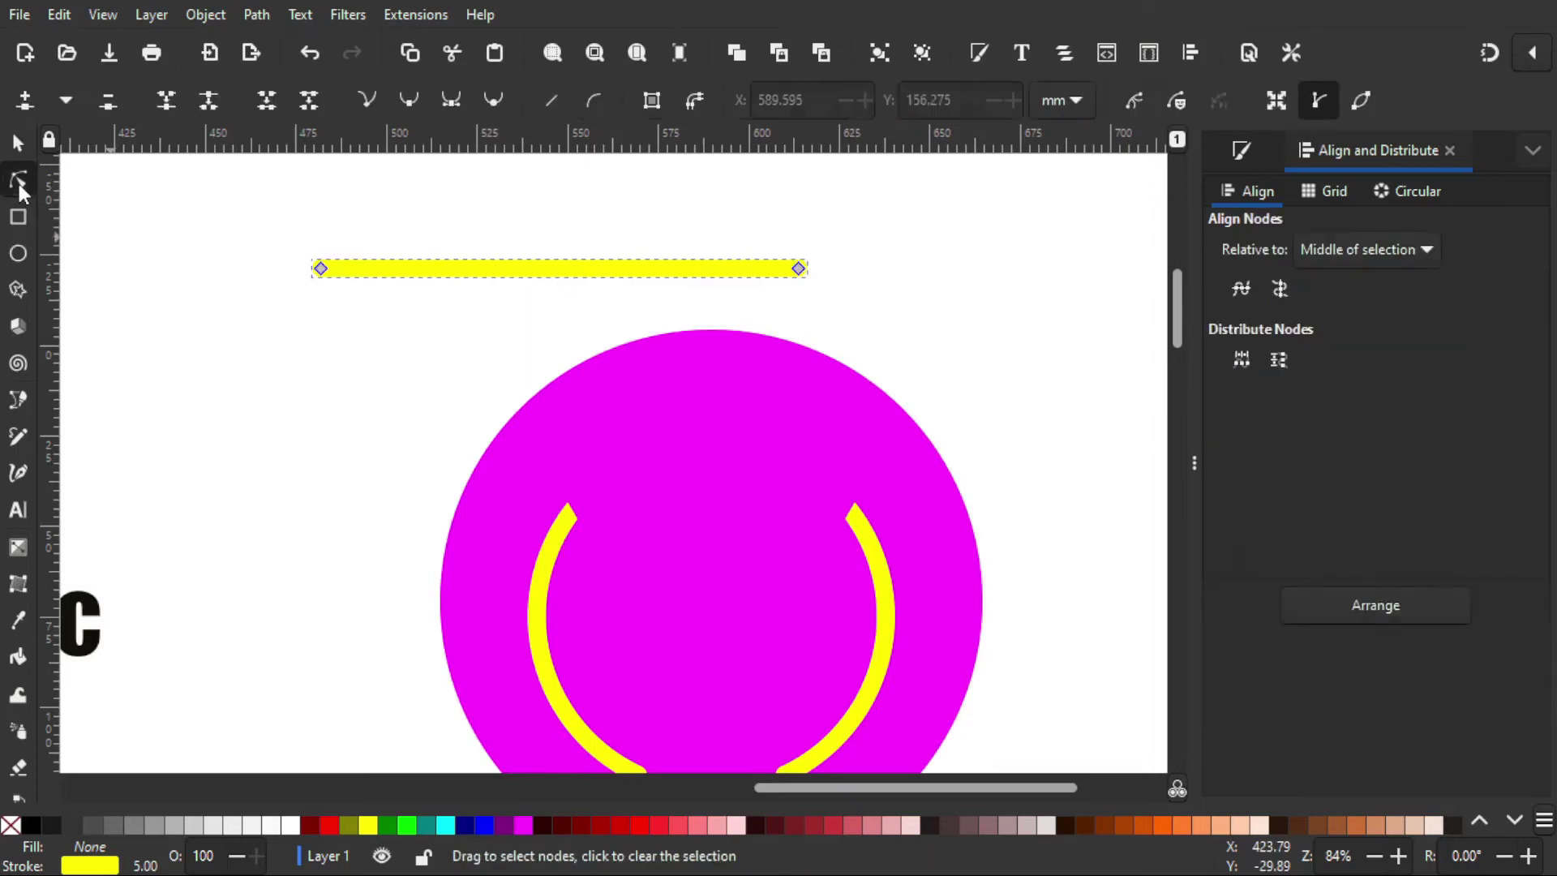
{"action": "left_click_drag", "start_coordinate": [252, 196], "coordinate": [860, 322]}
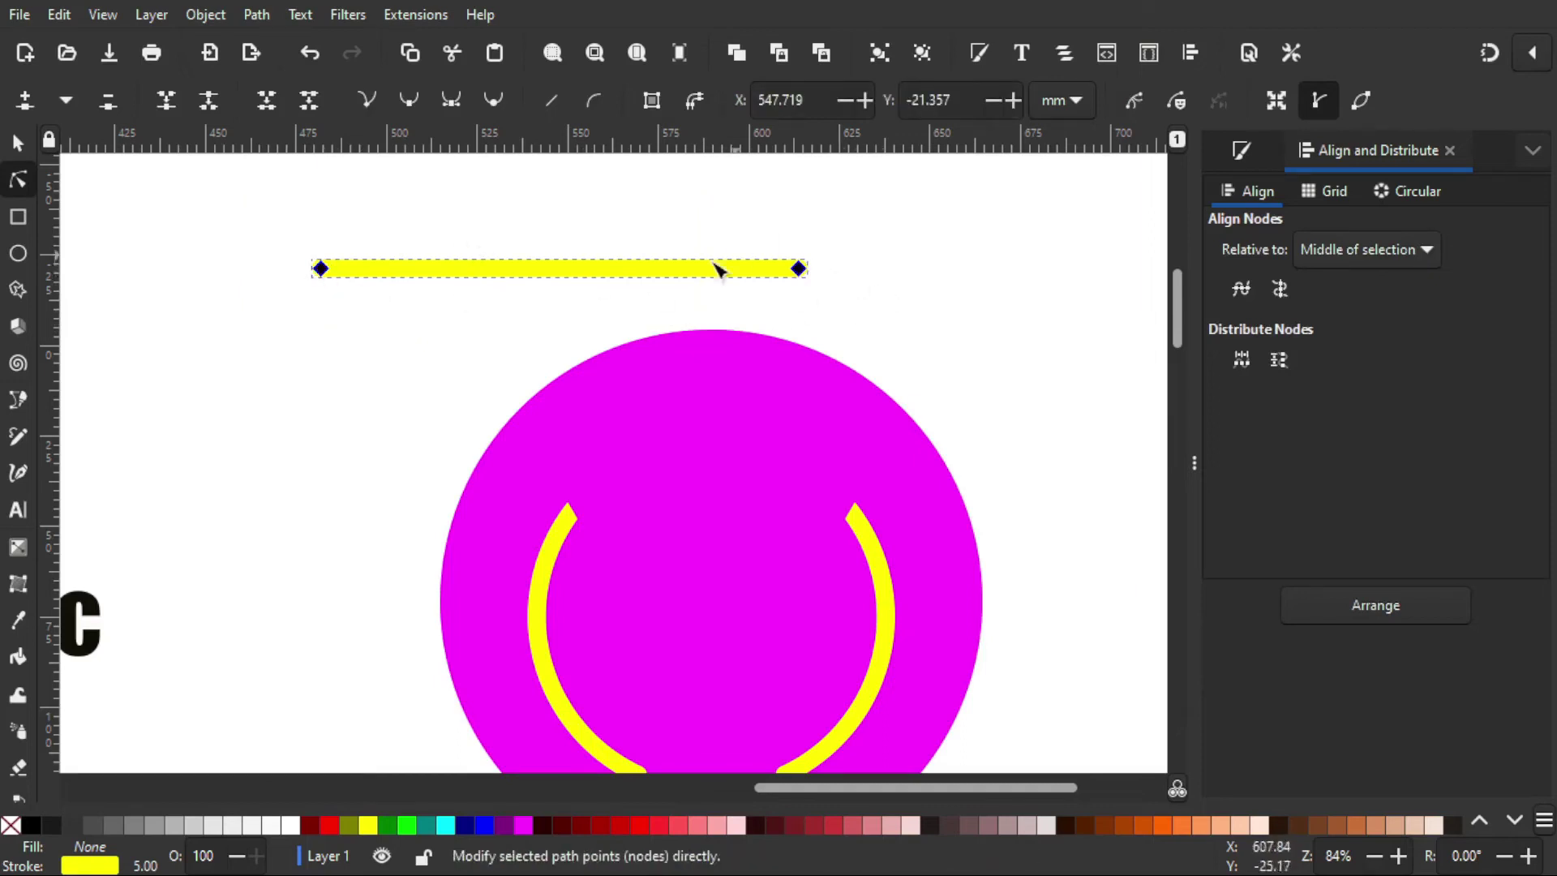
{"action": "left_click", "coordinate": [26, 103]}
{"action": "left_click", "coordinate": [26, 103]}
{"action": "left_click", "coordinate": [25, 104]}
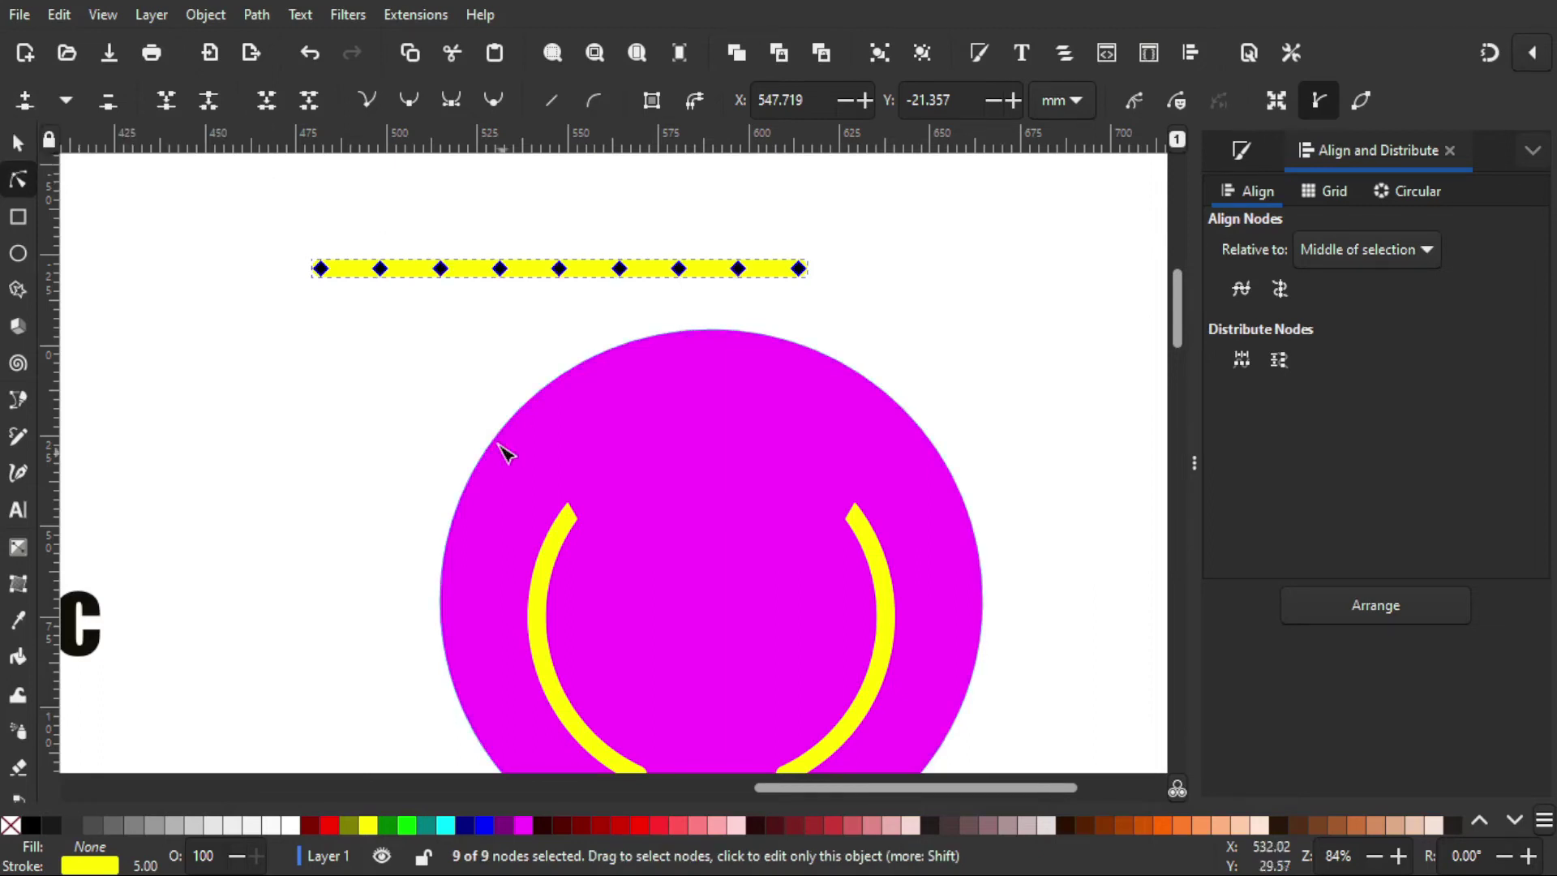
{"action": "left_click", "coordinate": [237, 299]}
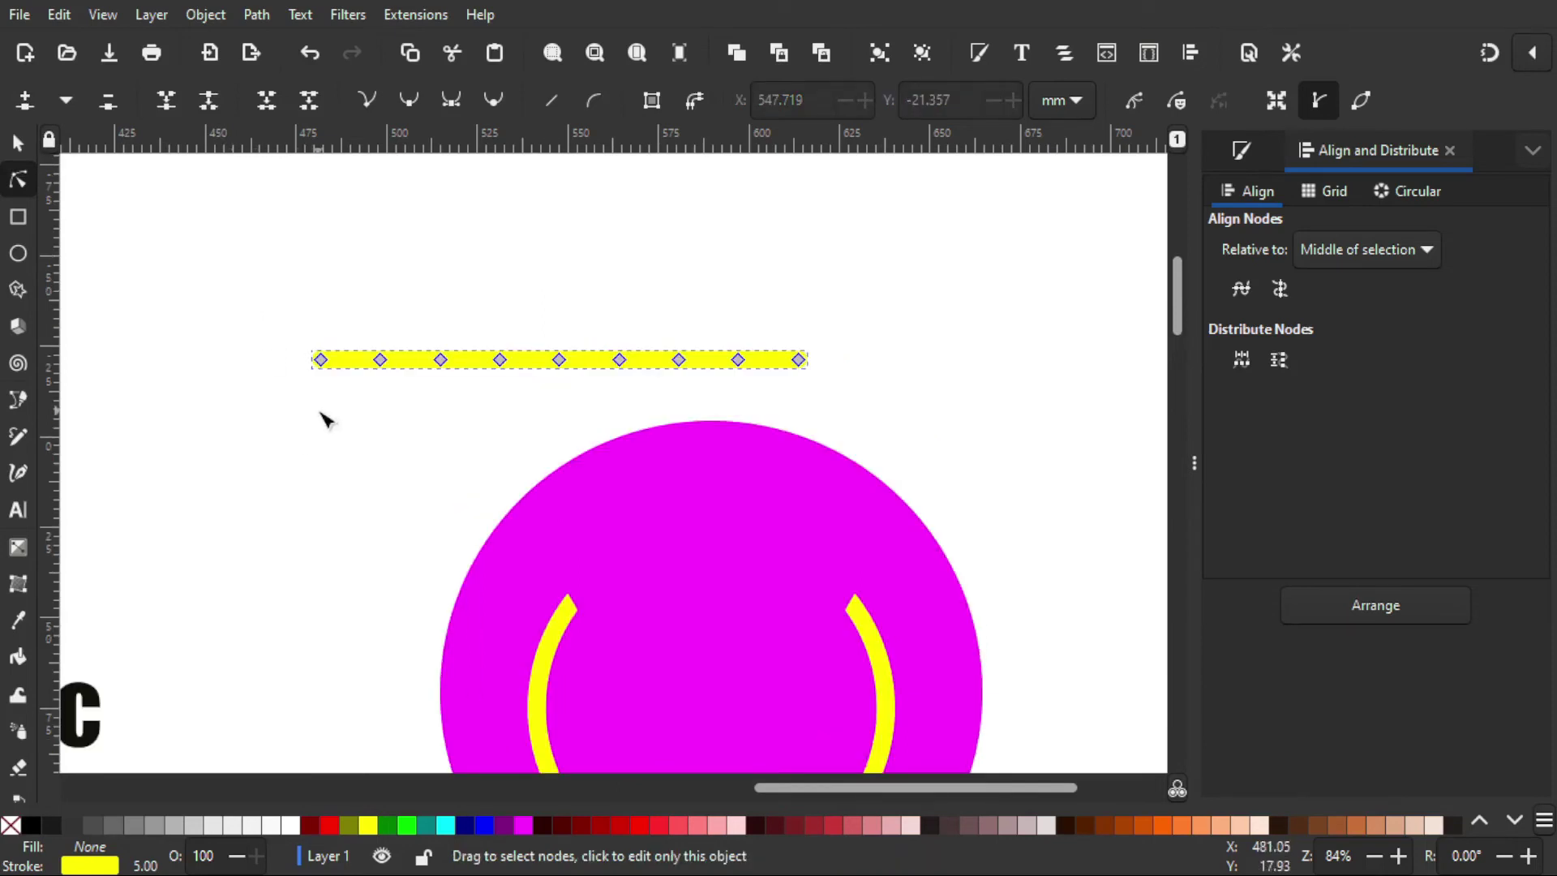
Step: Shape the line into an uneven zigzag by moving its seven inner nodes vertically, alternately down and up, with the deepest point at the sixth node
{"action": "scroll", "coordinate": [309, 431], "scroll_direction": "up", "scroll_amount": 1}
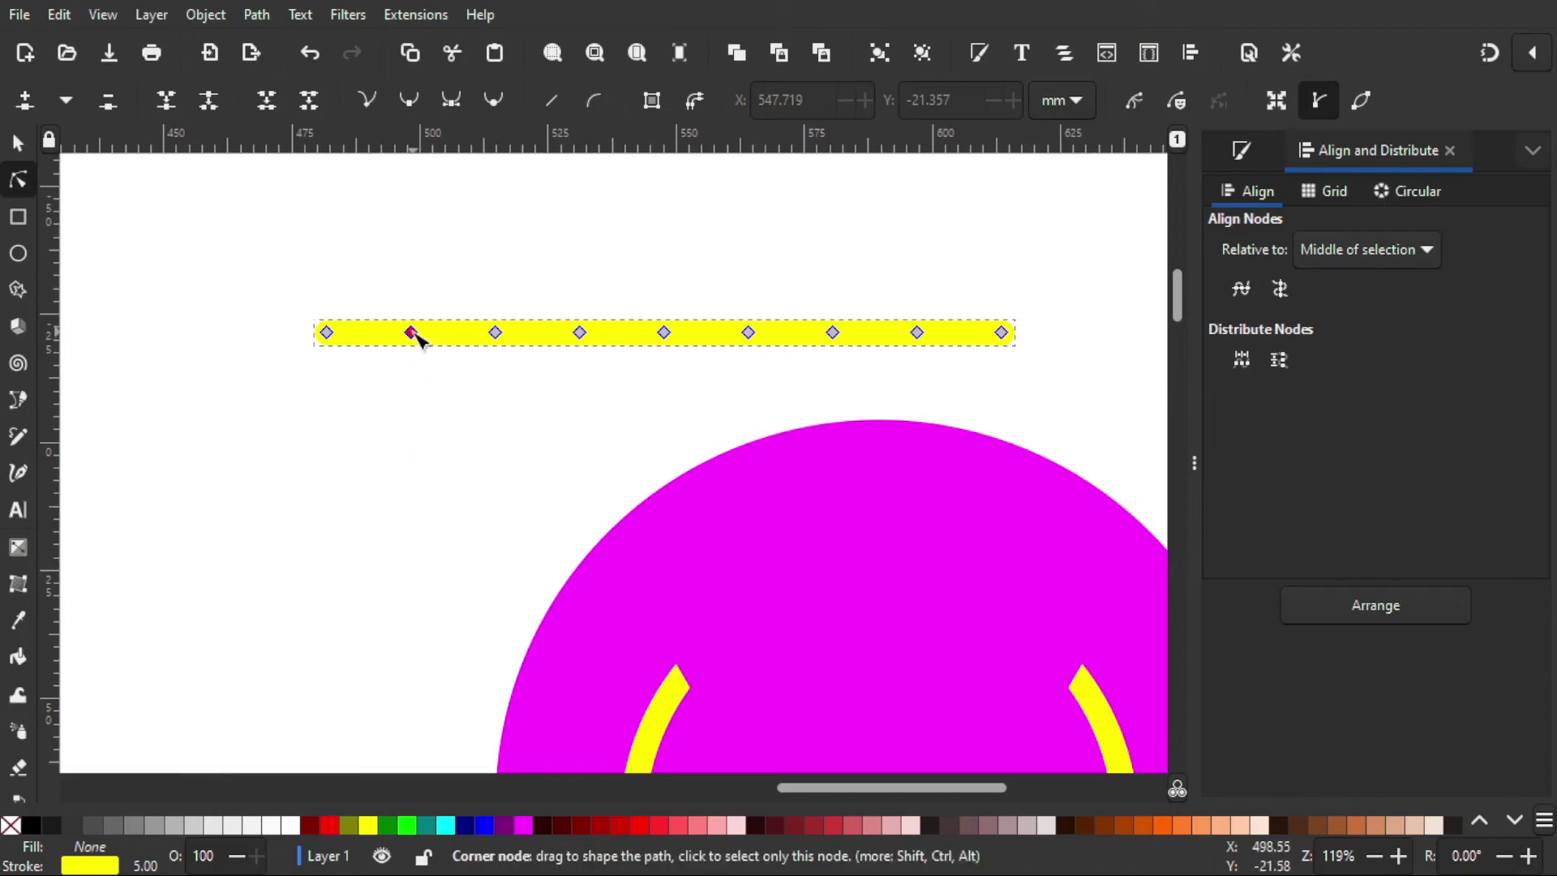
{"action": "left_click_drag", "start_coordinate": [416, 335], "coordinate": [408, 564]}
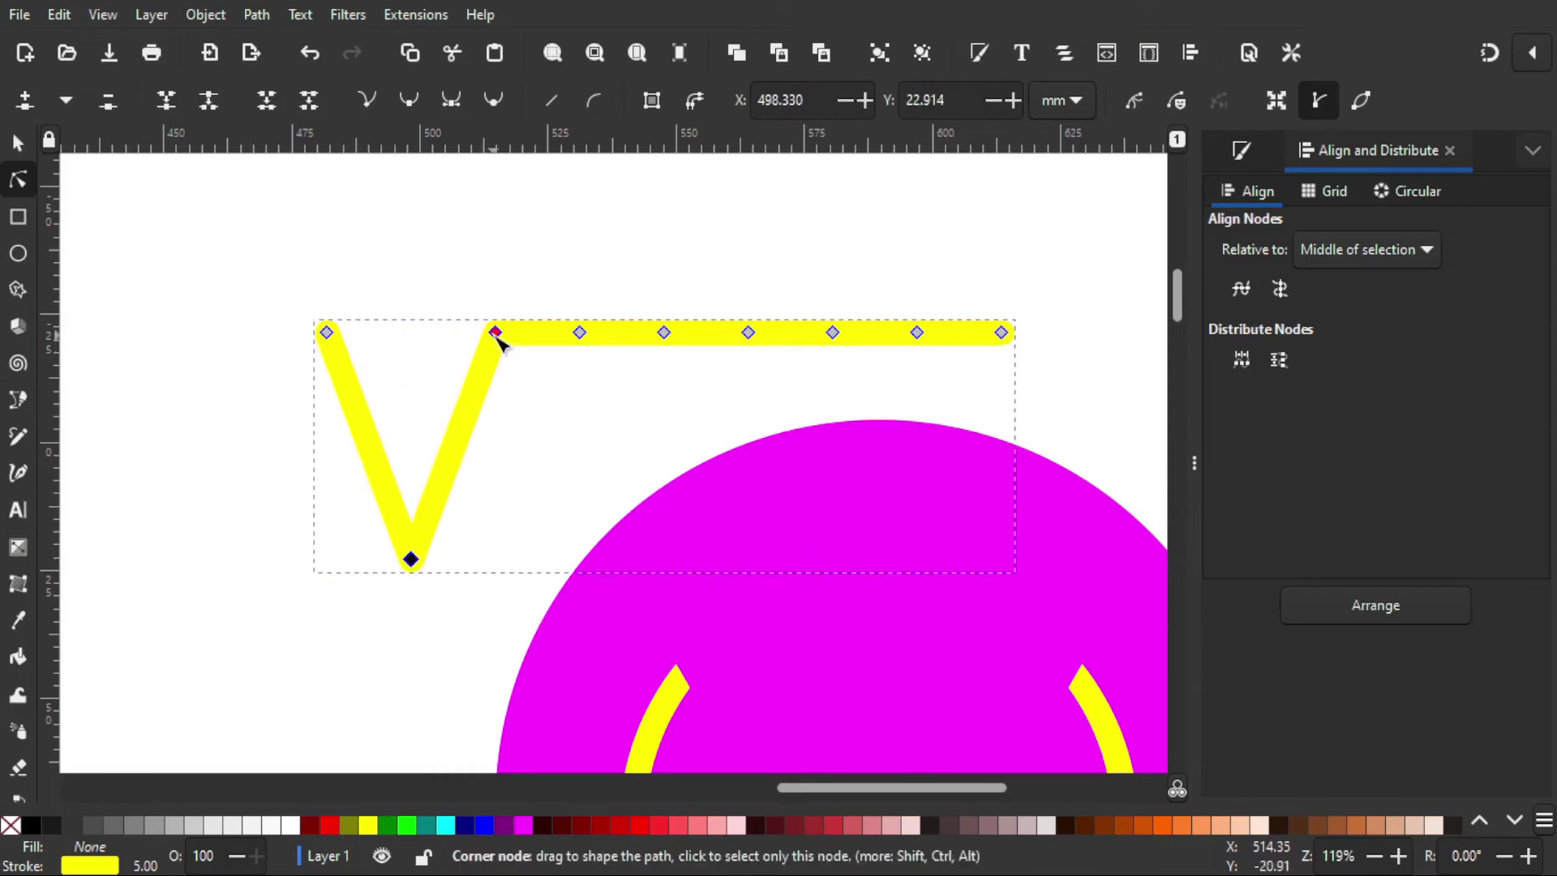
{"action": "left_click_drag", "start_coordinate": [497, 335], "coordinate": [515, 220]}
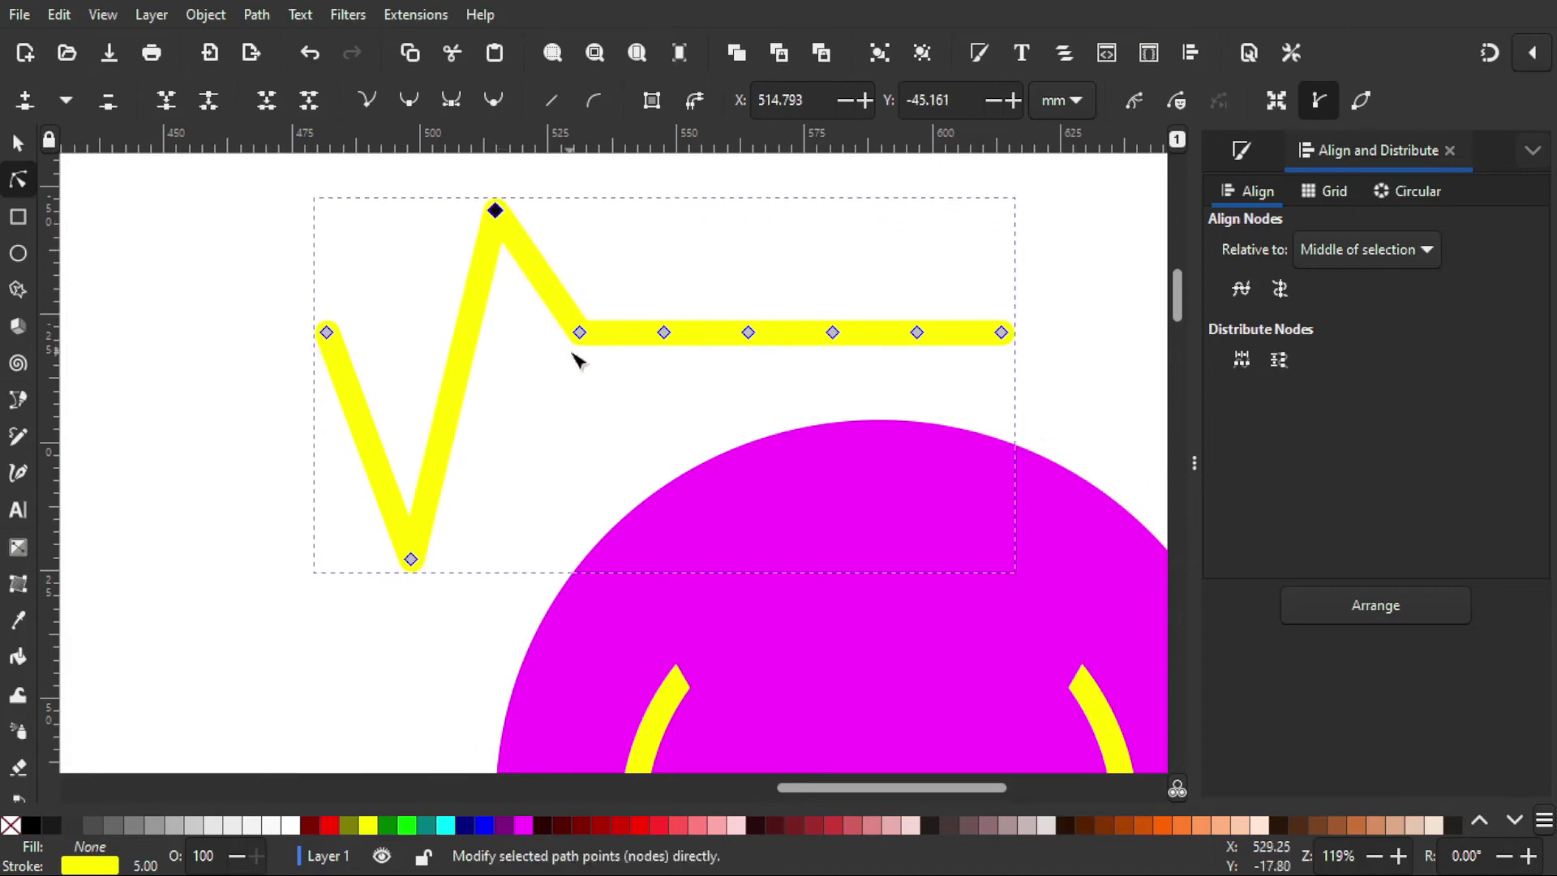
{"action": "left_click_drag", "start_coordinate": [586, 333], "coordinate": [568, 489]}
{"action": "left_click_drag", "start_coordinate": [664, 333], "coordinate": [664, 170]}
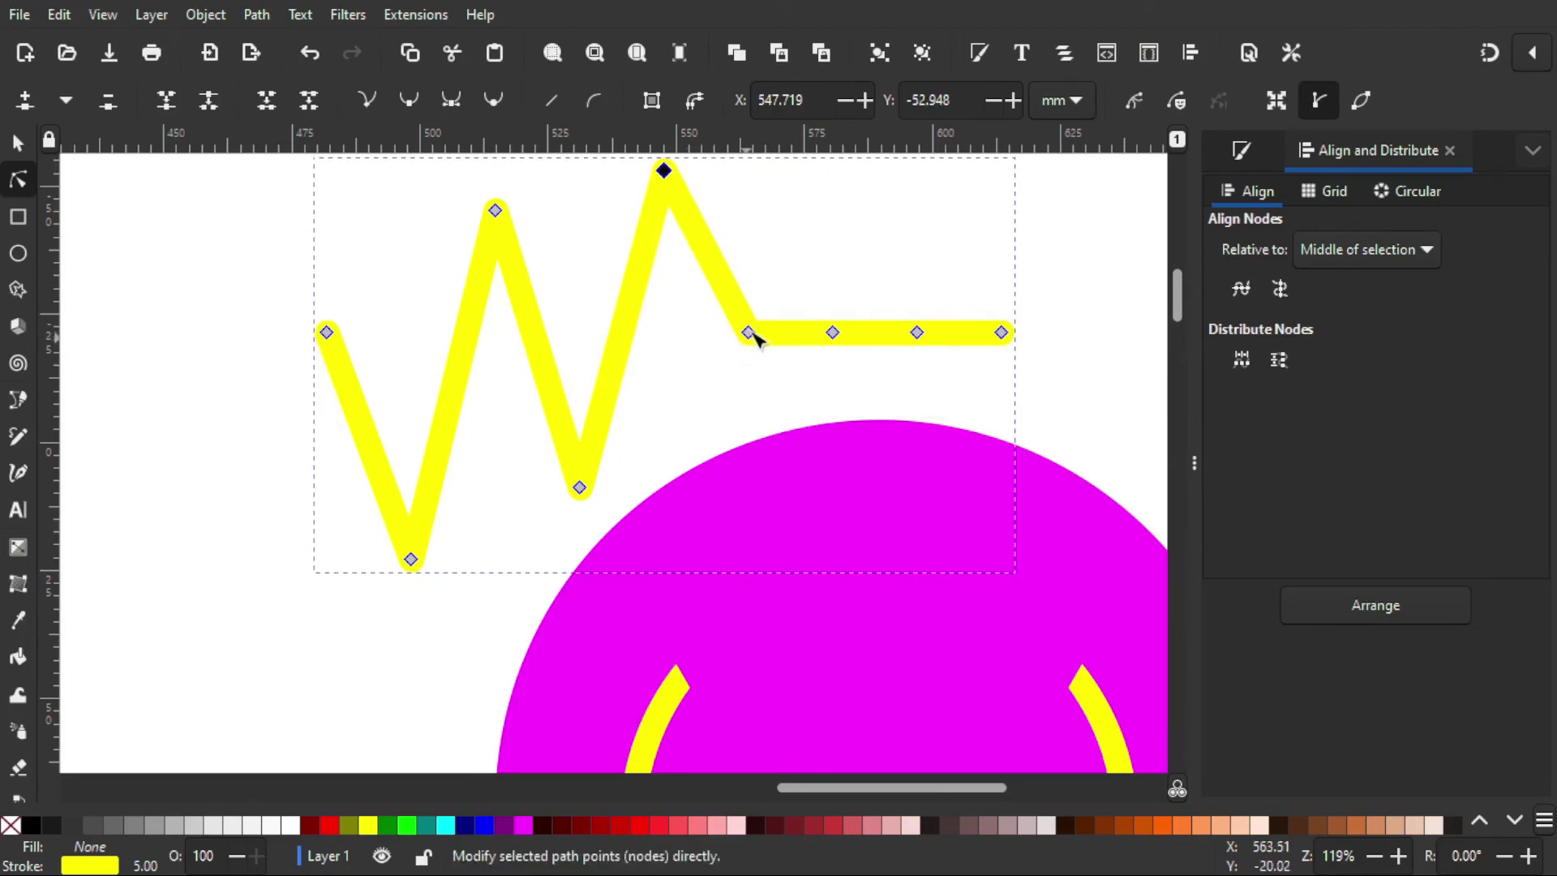
{"action": "left_click_drag", "start_coordinate": [749, 333], "coordinate": [758, 652]}
{"action": "left_click_drag", "start_coordinate": [841, 341], "coordinate": [844, 255]}
{"action": "left_click_drag", "start_coordinate": [921, 337], "coordinate": [907, 585]}
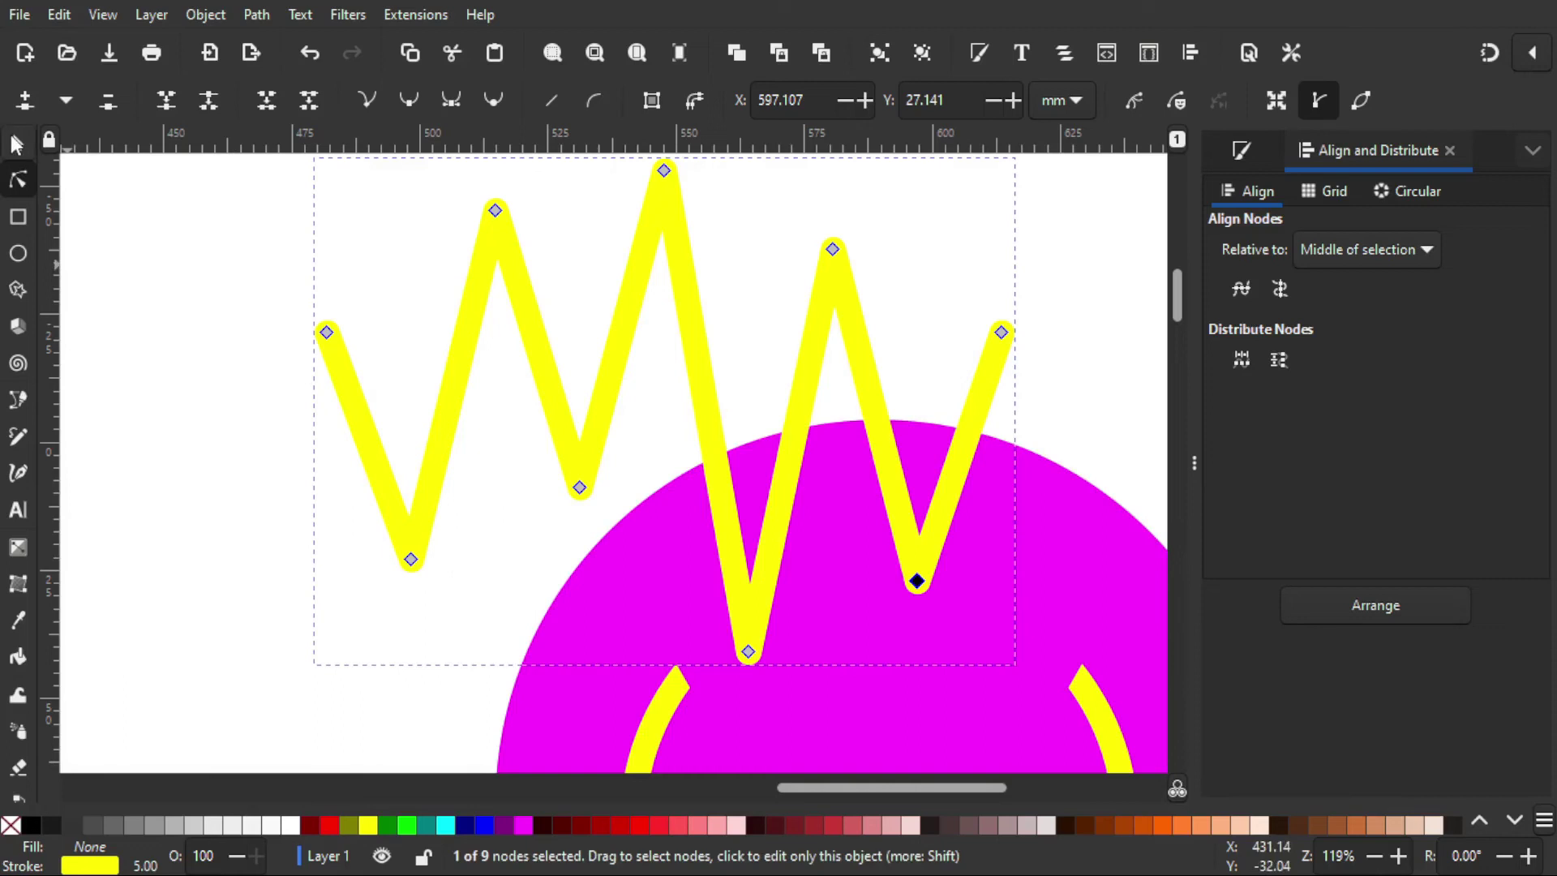
{"action": "key", "text": "s"}
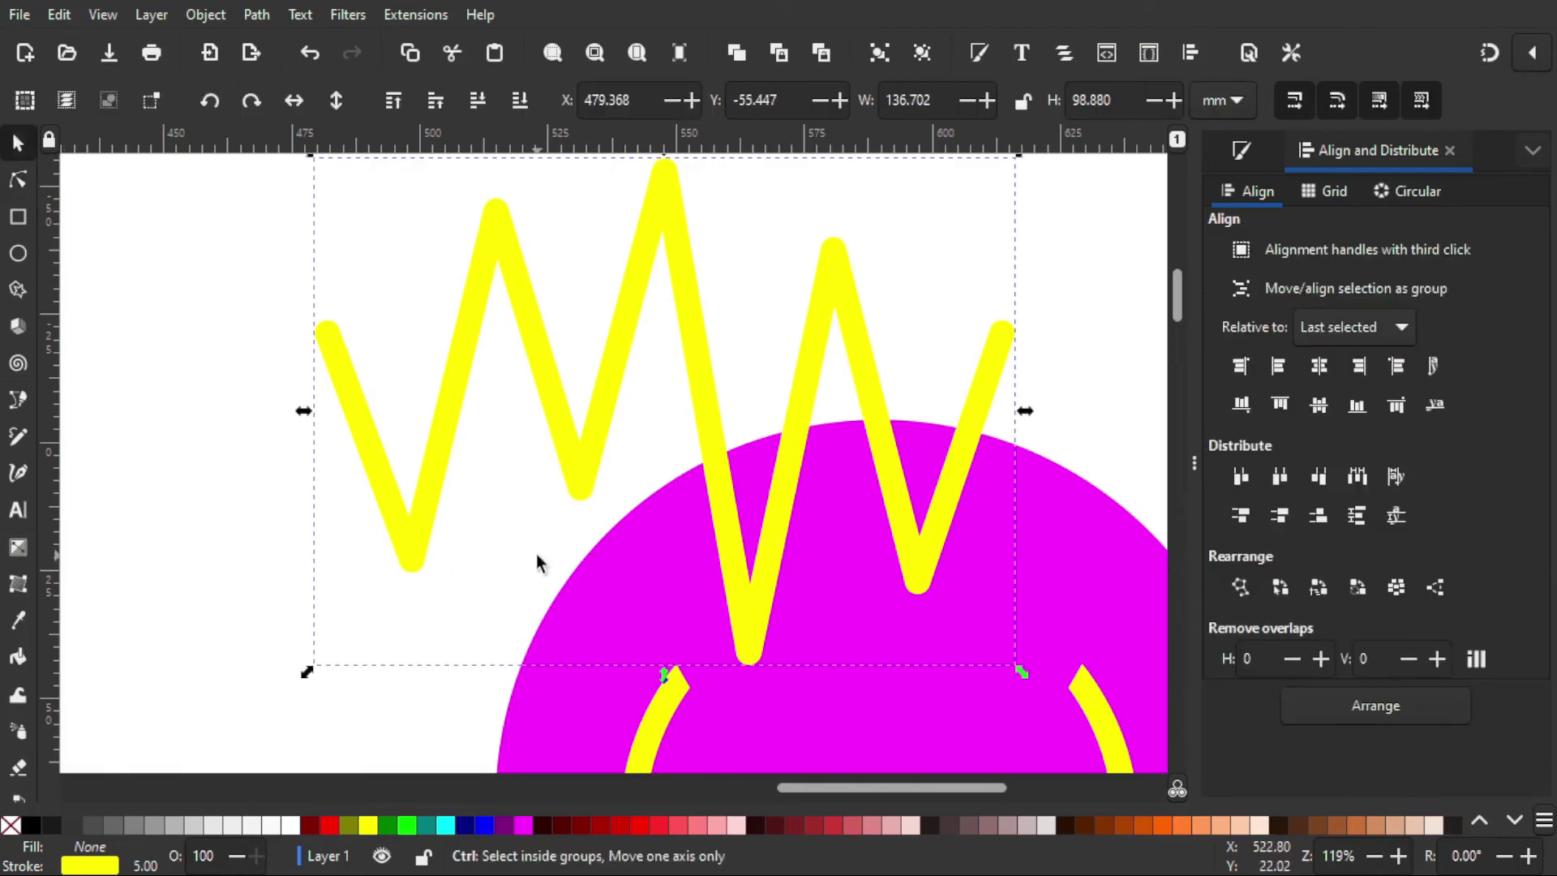
Step: Turn off stroke-width scaling, try shrinking the zigzag proportionally to about 96 by 70 mm, and undo the resize
{"action": "scroll", "coordinate": [538, 562], "scroll_direction": "down", "scroll_amount": 2}
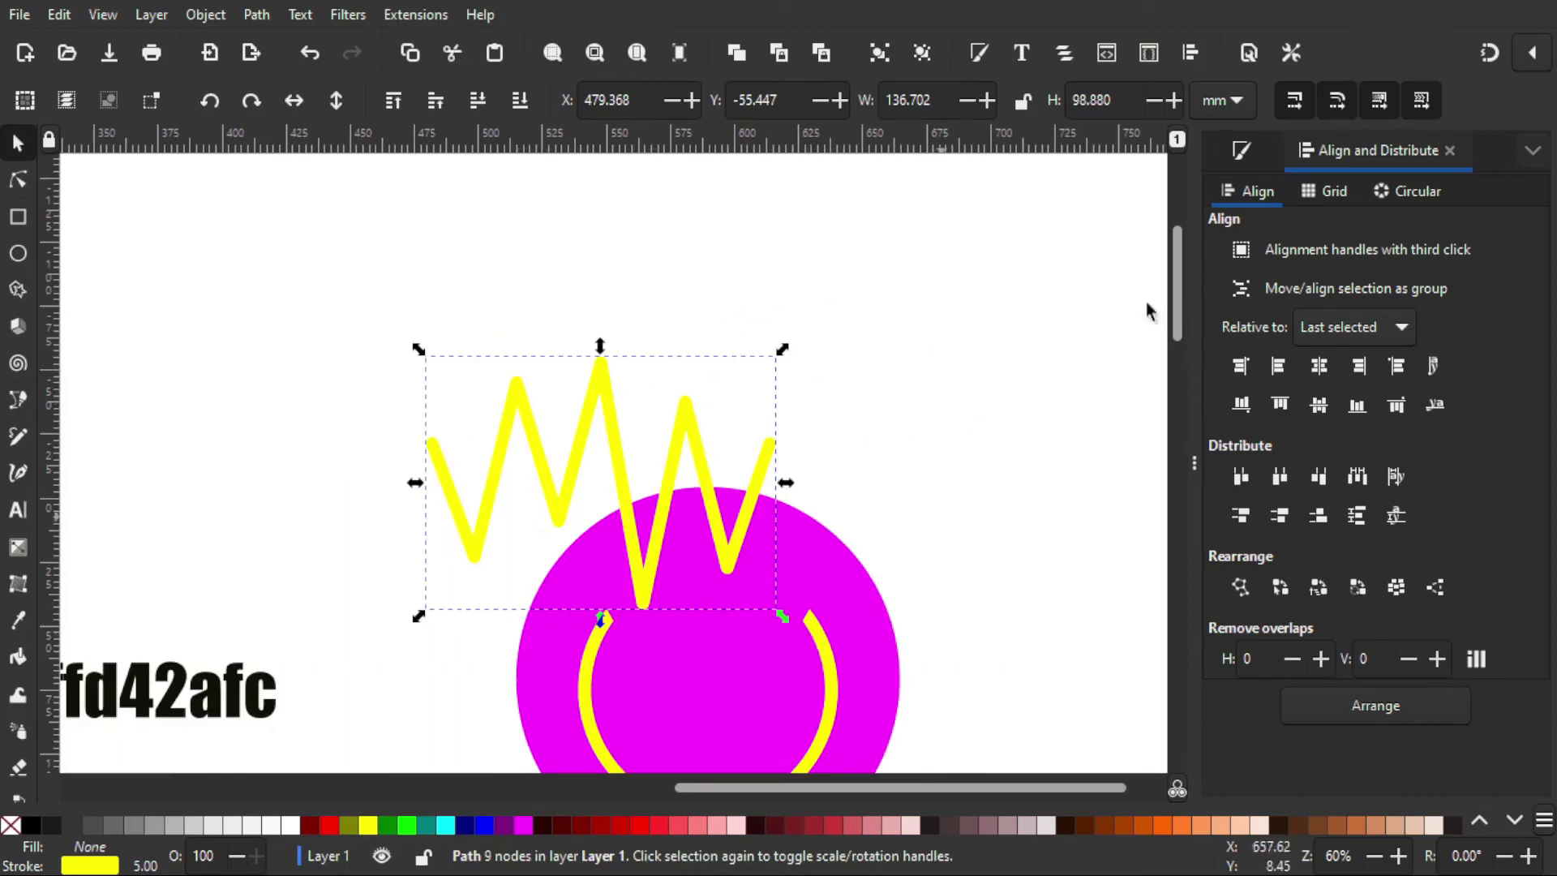
{"action": "left_click", "coordinate": [1295, 101]}
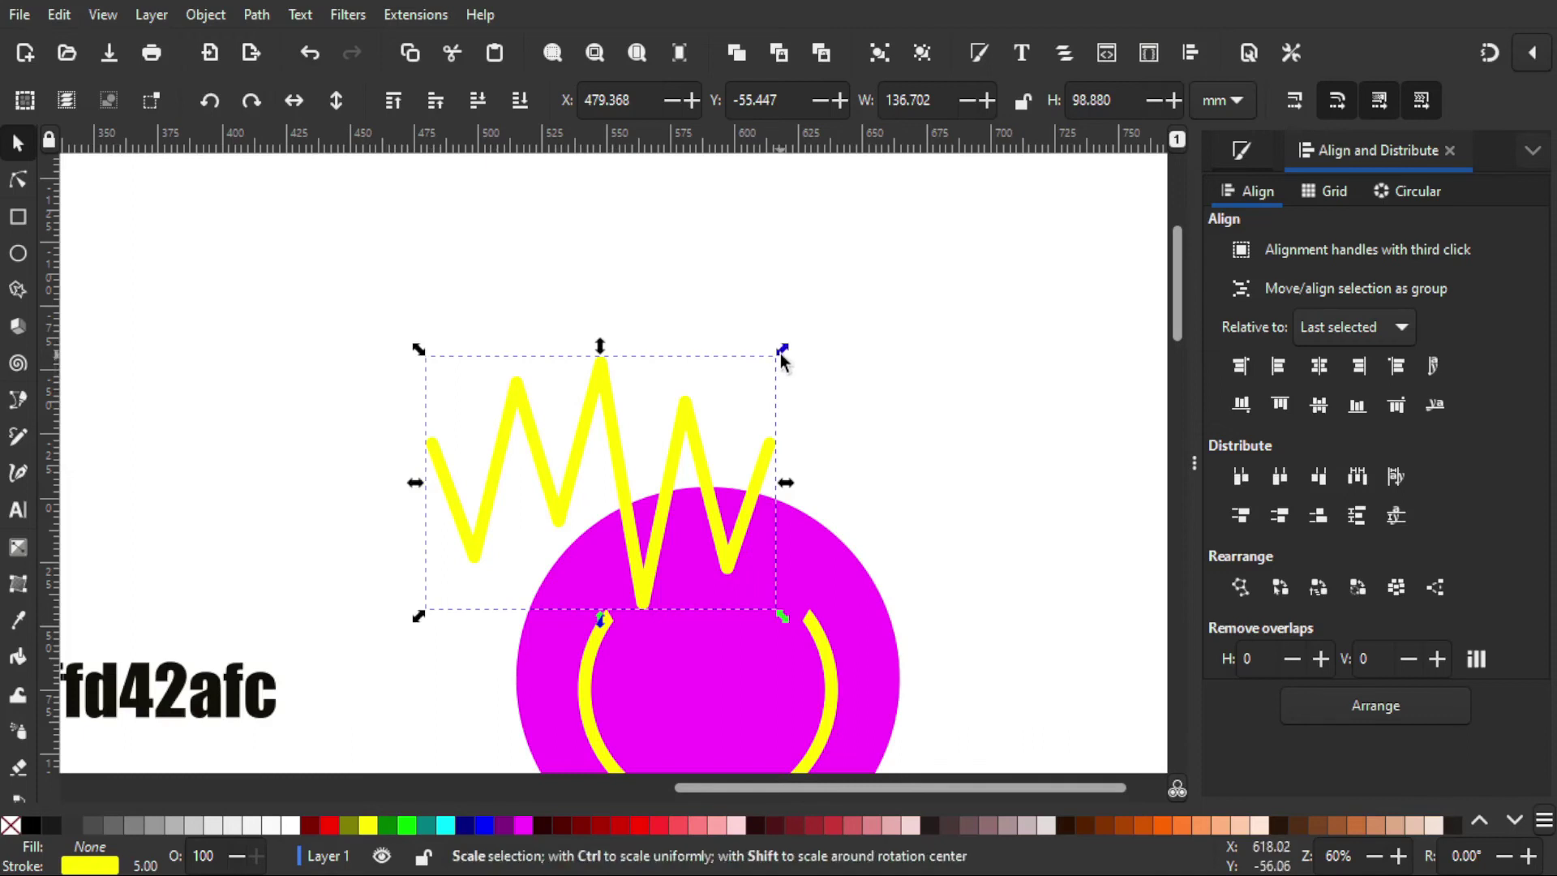
{"action": "left_click_drag", "start_coordinate": [781, 354], "coordinate": [745, 399]}
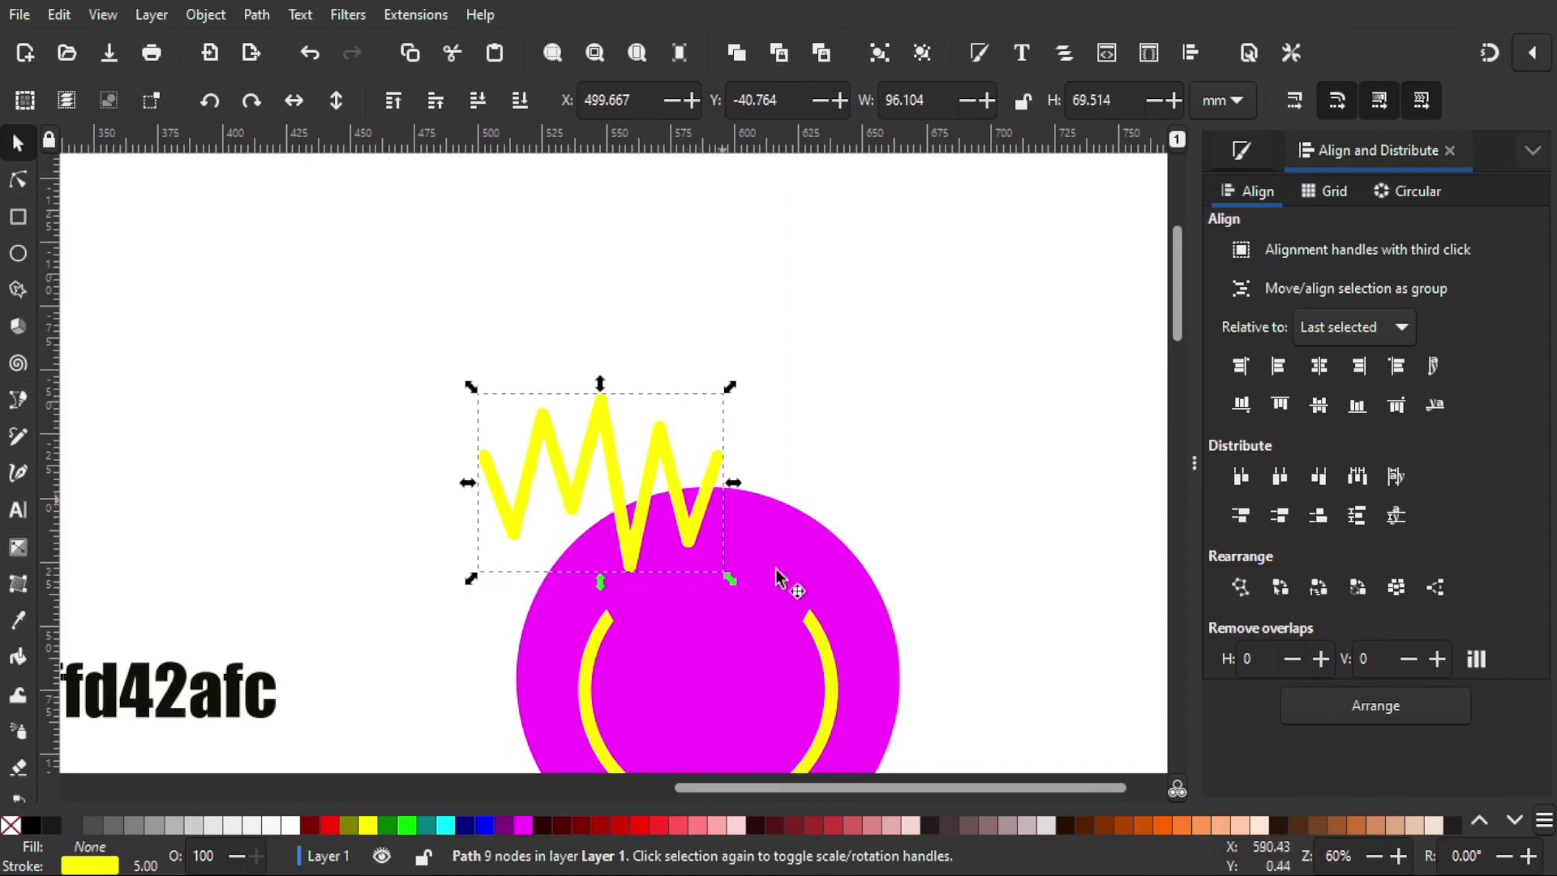
{"action": "key", "text": "ctrl+z"}
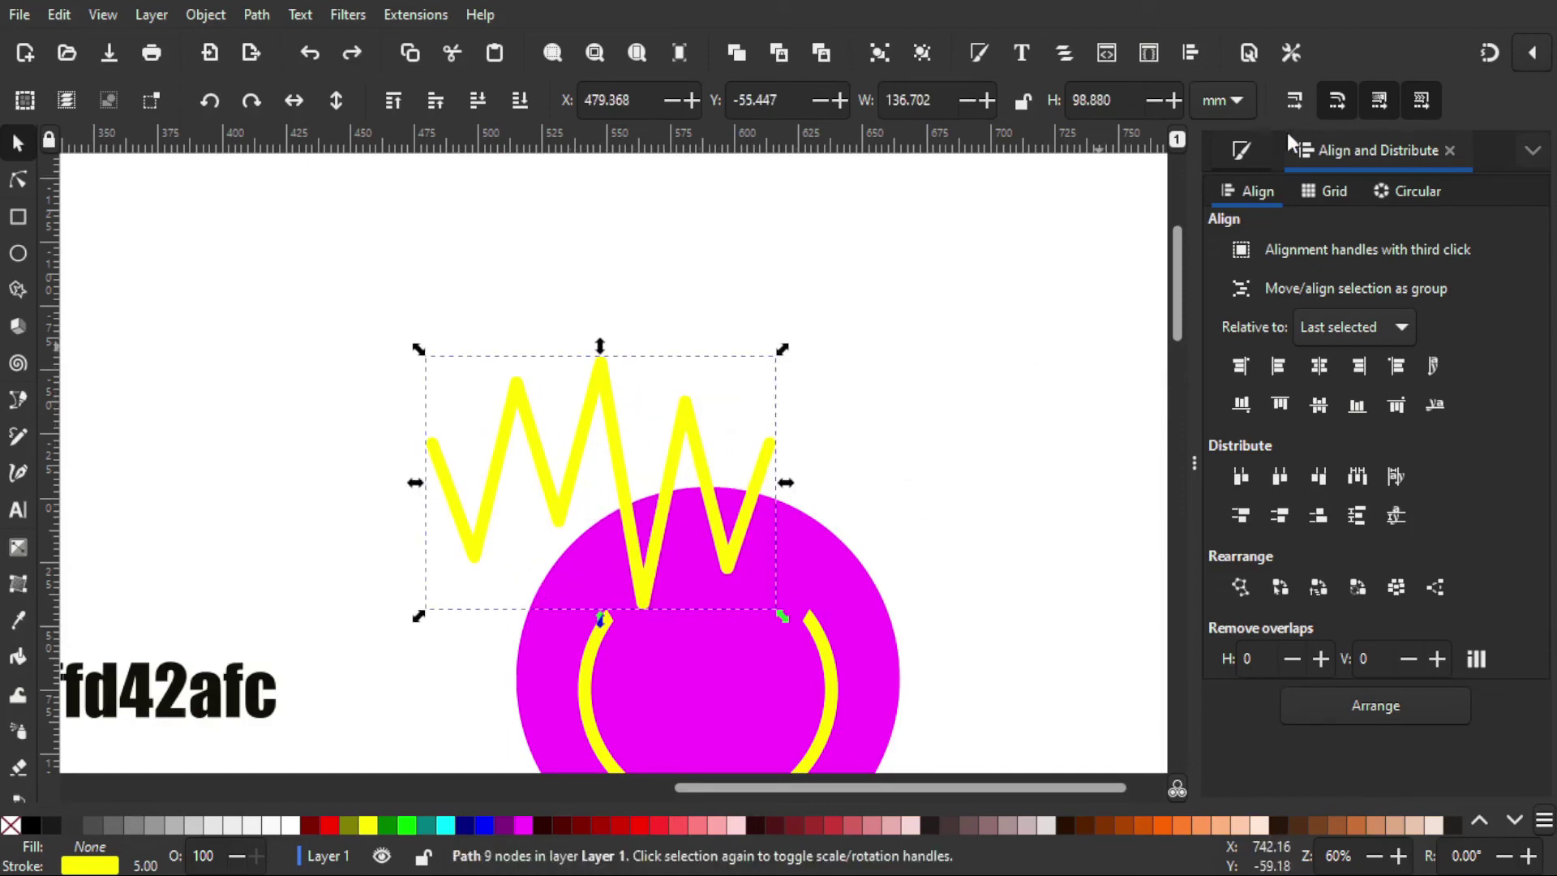
Step: Turn stroke-width scaling back on, try shrinking the zigzag proportionally to about 74 by 53 mm, and undo the resize
{"action": "left_click", "coordinate": [1296, 99]}
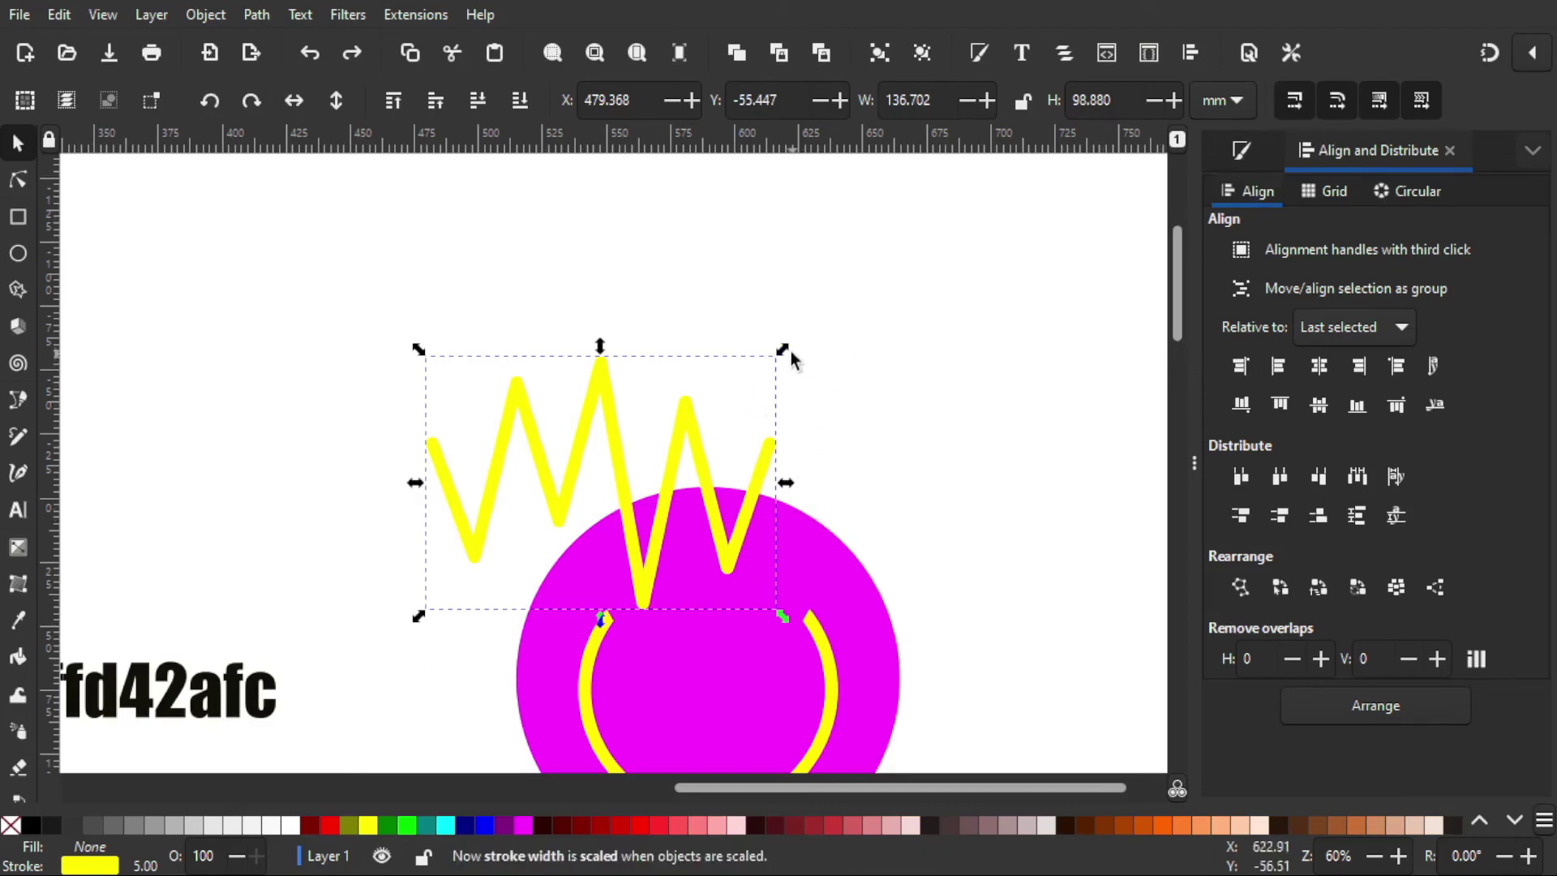
{"action": "left_click_drag", "start_coordinate": [765, 369], "coordinate": [731, 411]}
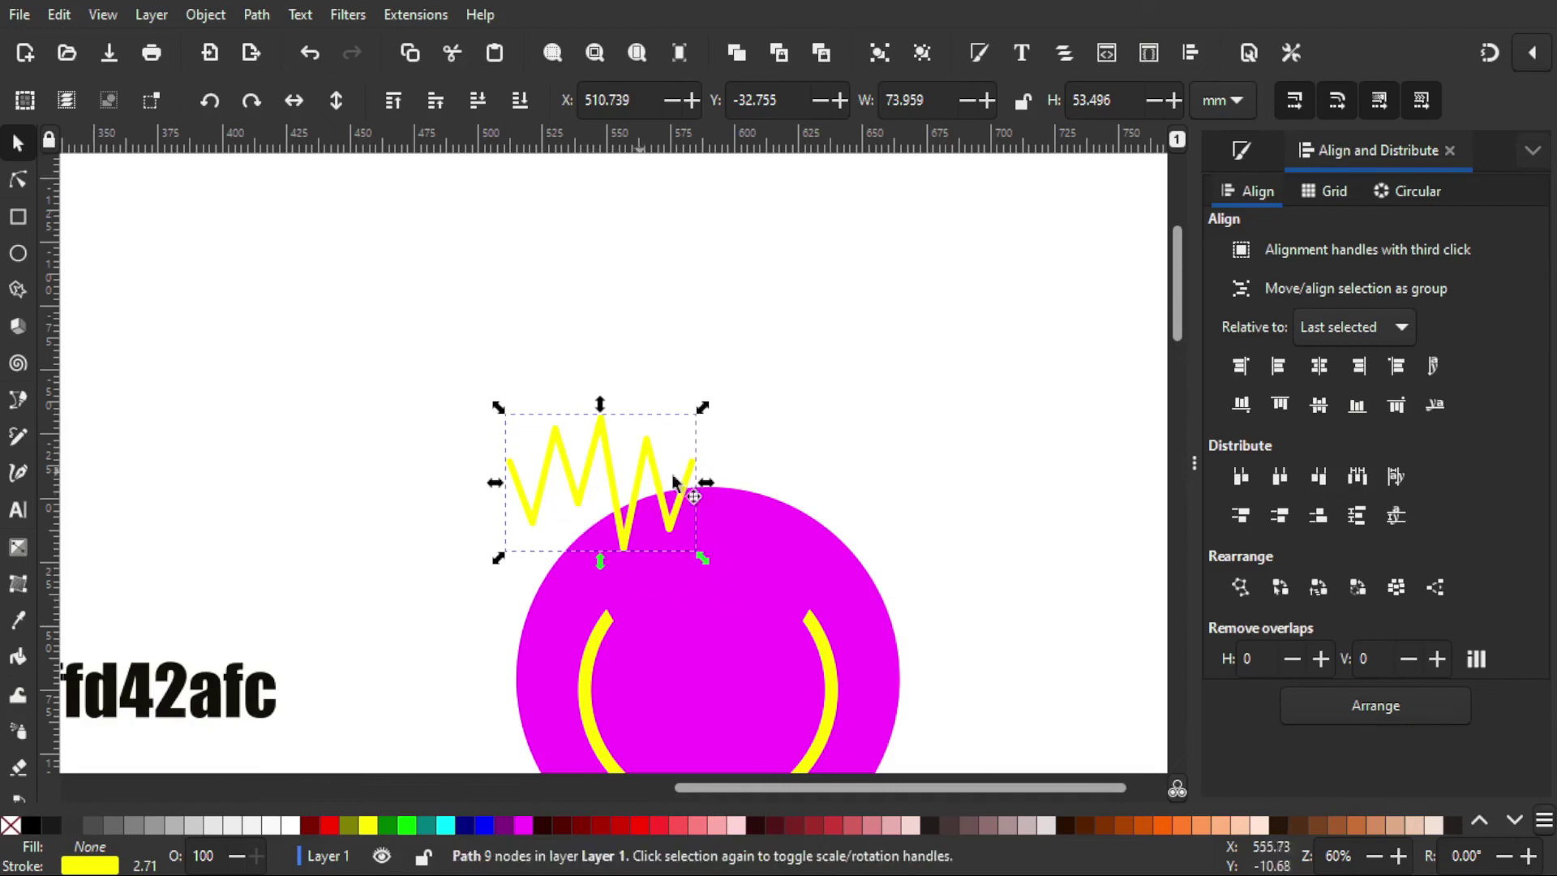
{"action": "key", "text": "ctrl+z"}
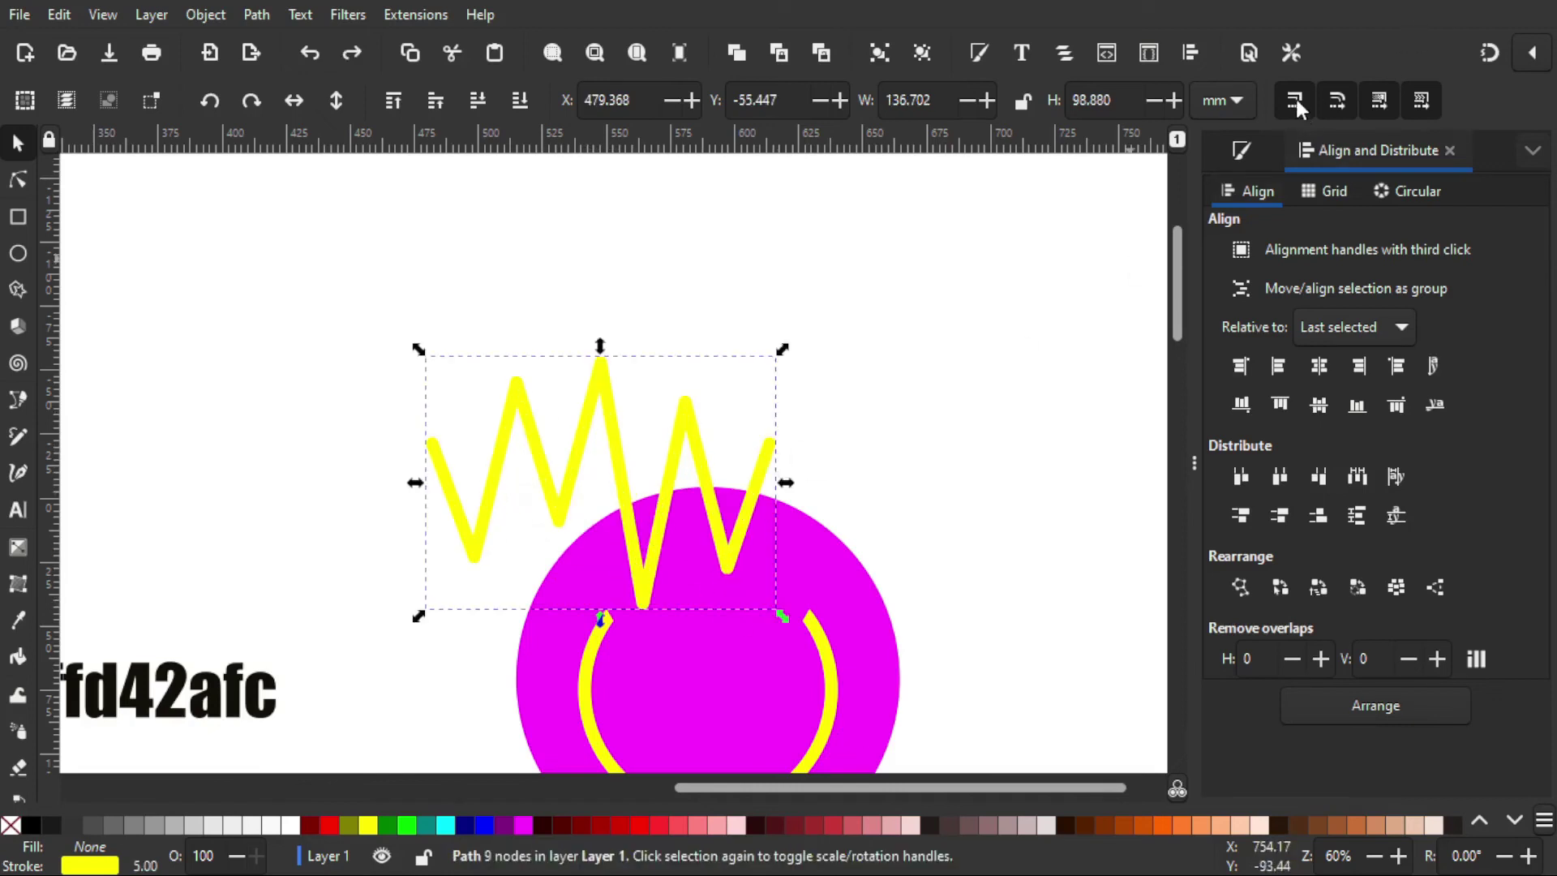
Step: Turn off stroke-width scaling and shrink the zigzag about its centre, narrowing it further from one side, to about 69 by 58 mm
{"action": "left_click", "coordinate": [1296, 101]}
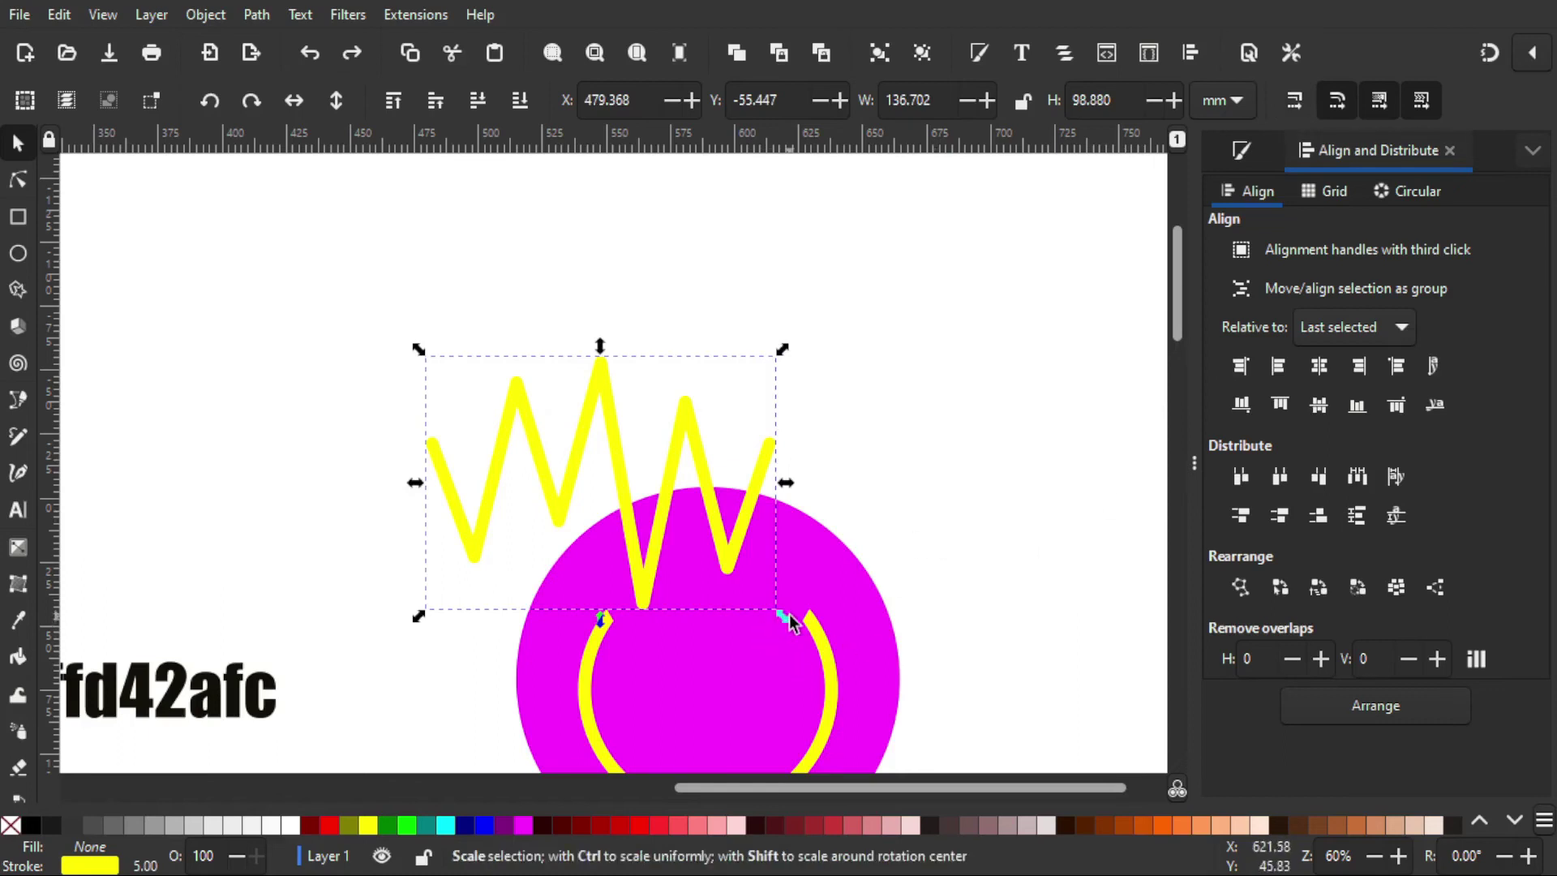
{"action": "left_click_drag", "start_coordinate": [783, 617], "coordinate": [738, 569]}
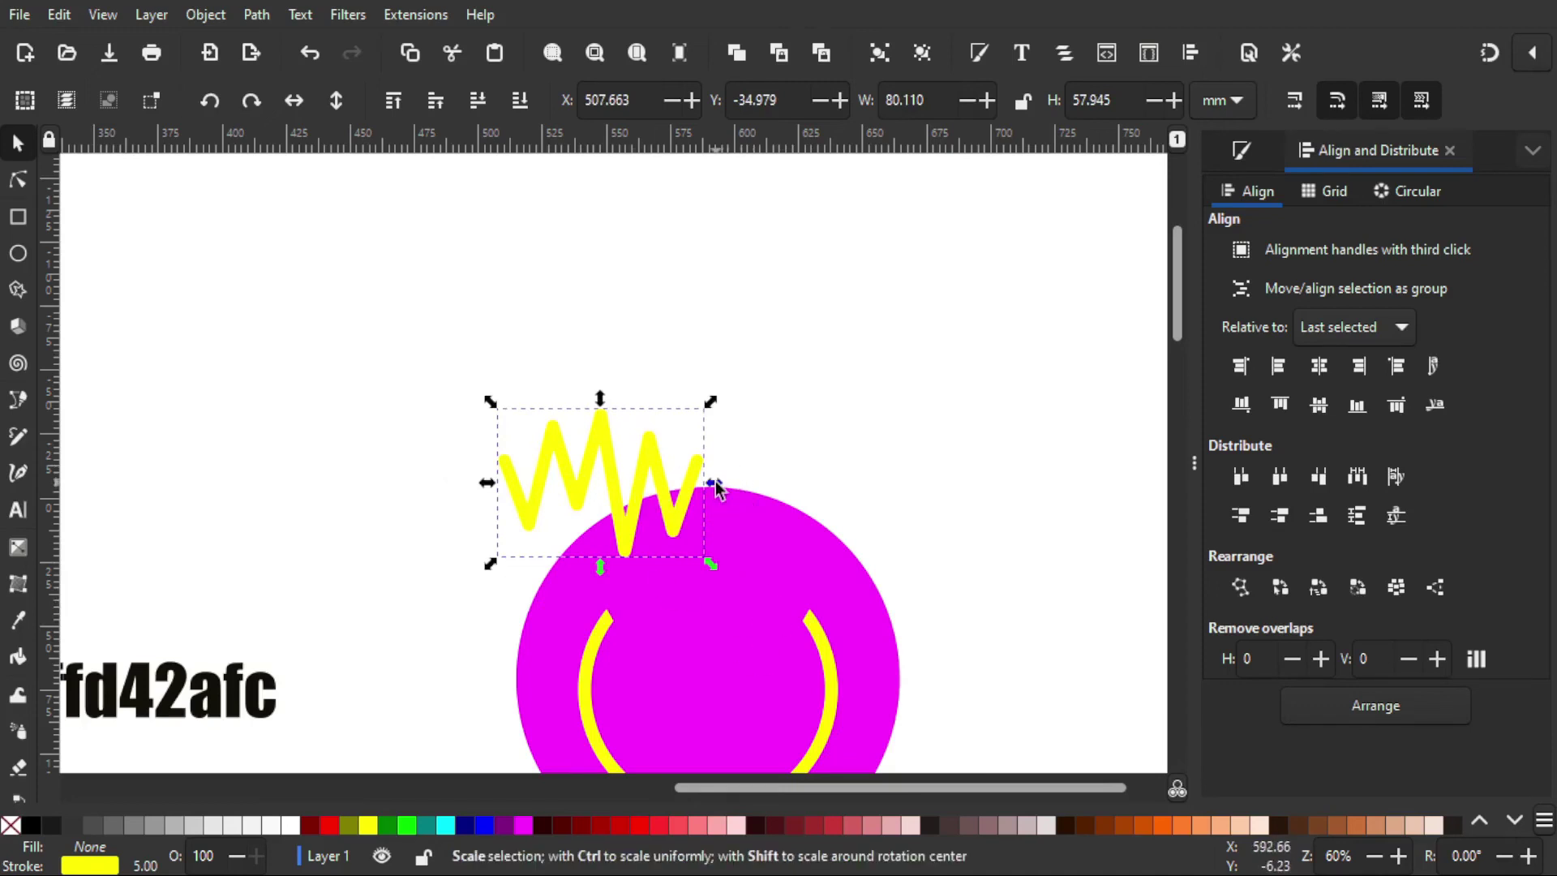
{"action": "left_click_drag", "start_coordinate": [709, 484], "coordinate": [687, 485]}
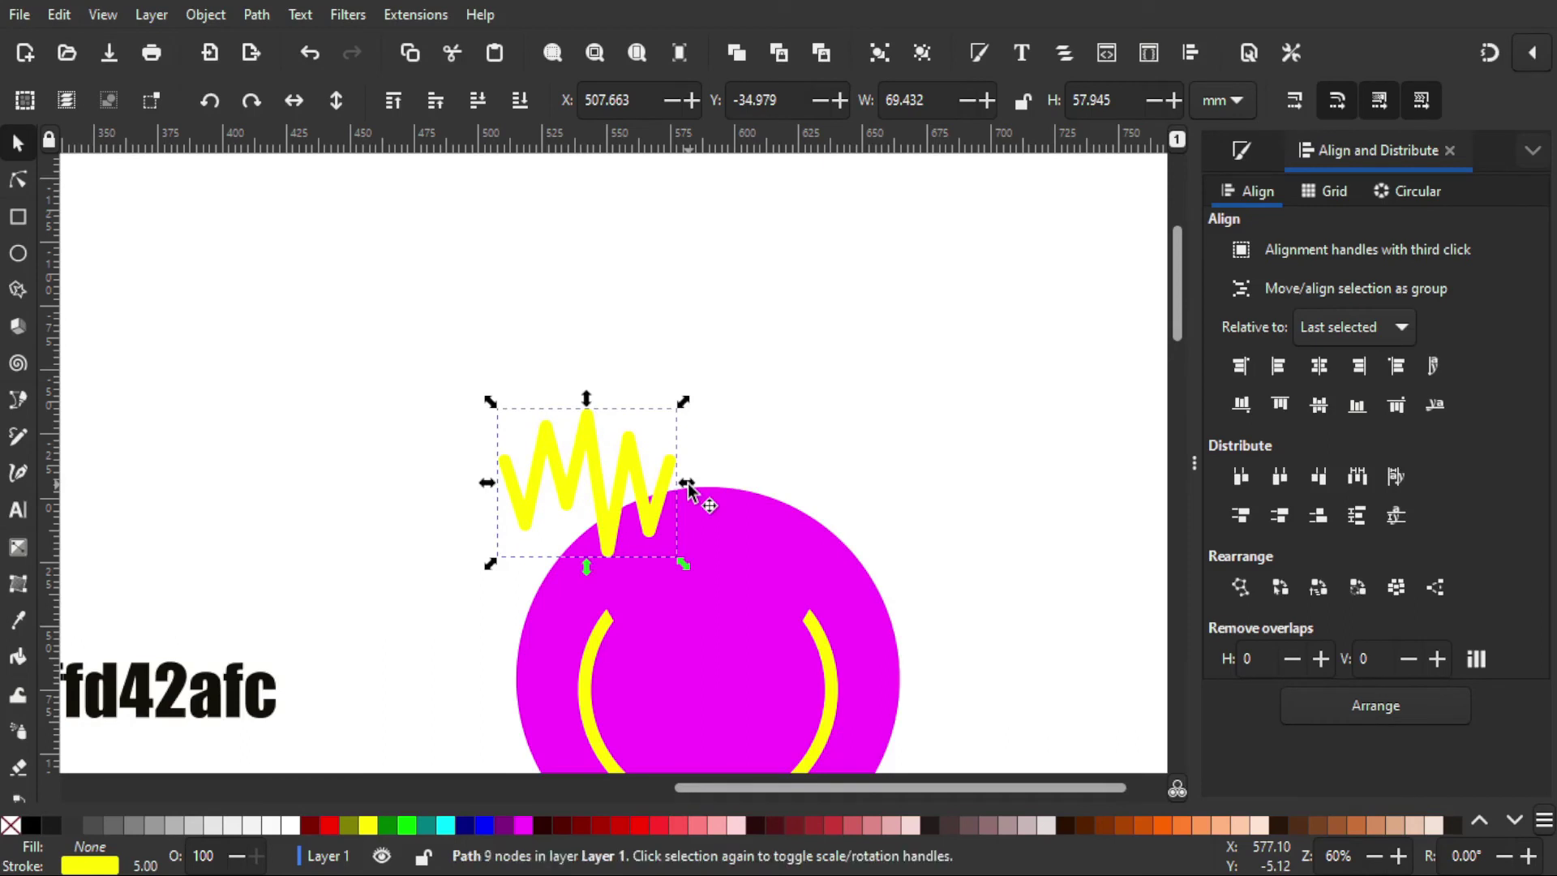
Step: Move the zigzag into the open gap between the upper ends of the bulb's yellow outline and leave it selected
{"action": "left_click_drag", "start_coordinate": [624, 512], "coordinate": [704, 616]}
{"action": "scroll", "coordinate": [853, 522], "scroll_direction": "down", "scroll_amount": 1}
{"action": "scroll", "coordinate": [853, 521], "scroll_direction": "right", "scroll_amount": 1}
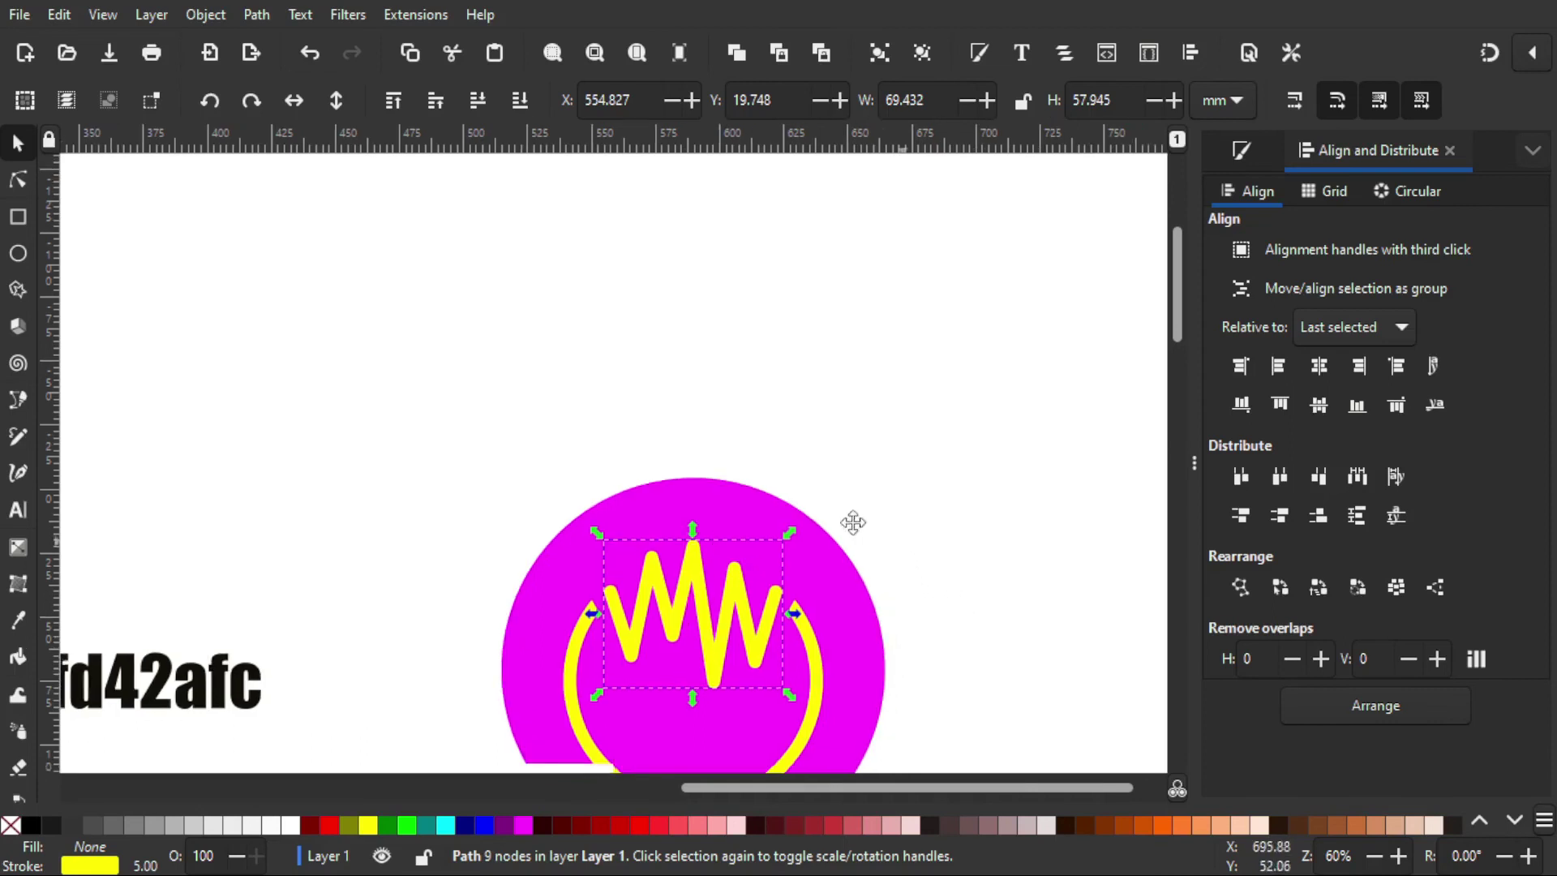
{"action": "scroll", "coordinate": [835, 486], "scroll_direction": "down", "scroll_amount": 5}
{"action": "scroll", "coordinate": [835, 486], "scroll_direction": "right", "scroll_amount": 5}
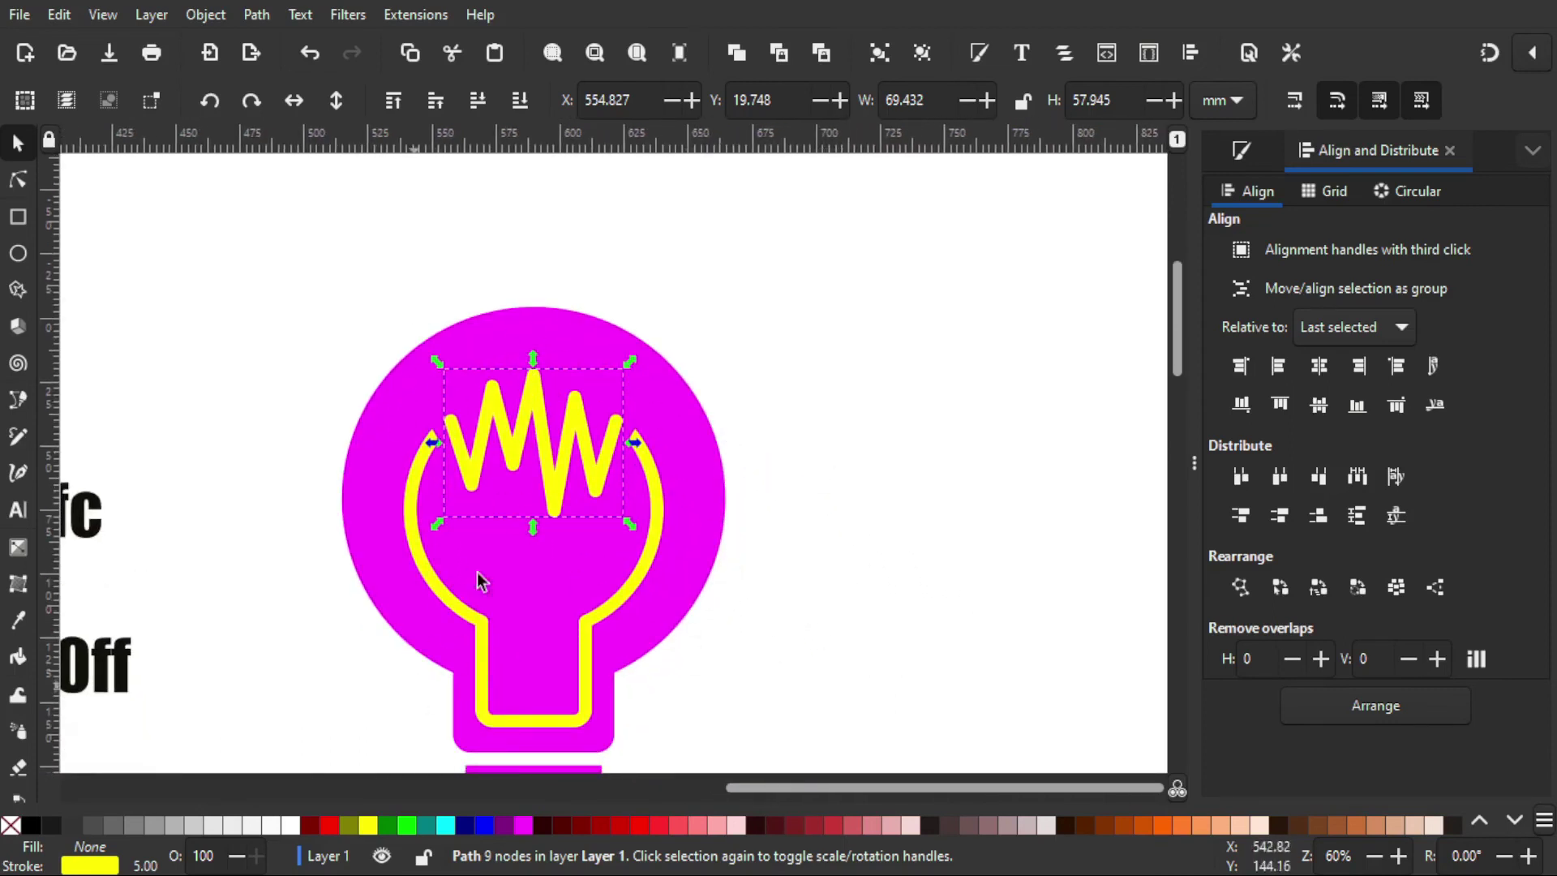
{"action": "left_click", "coordinate": [850, 350]}
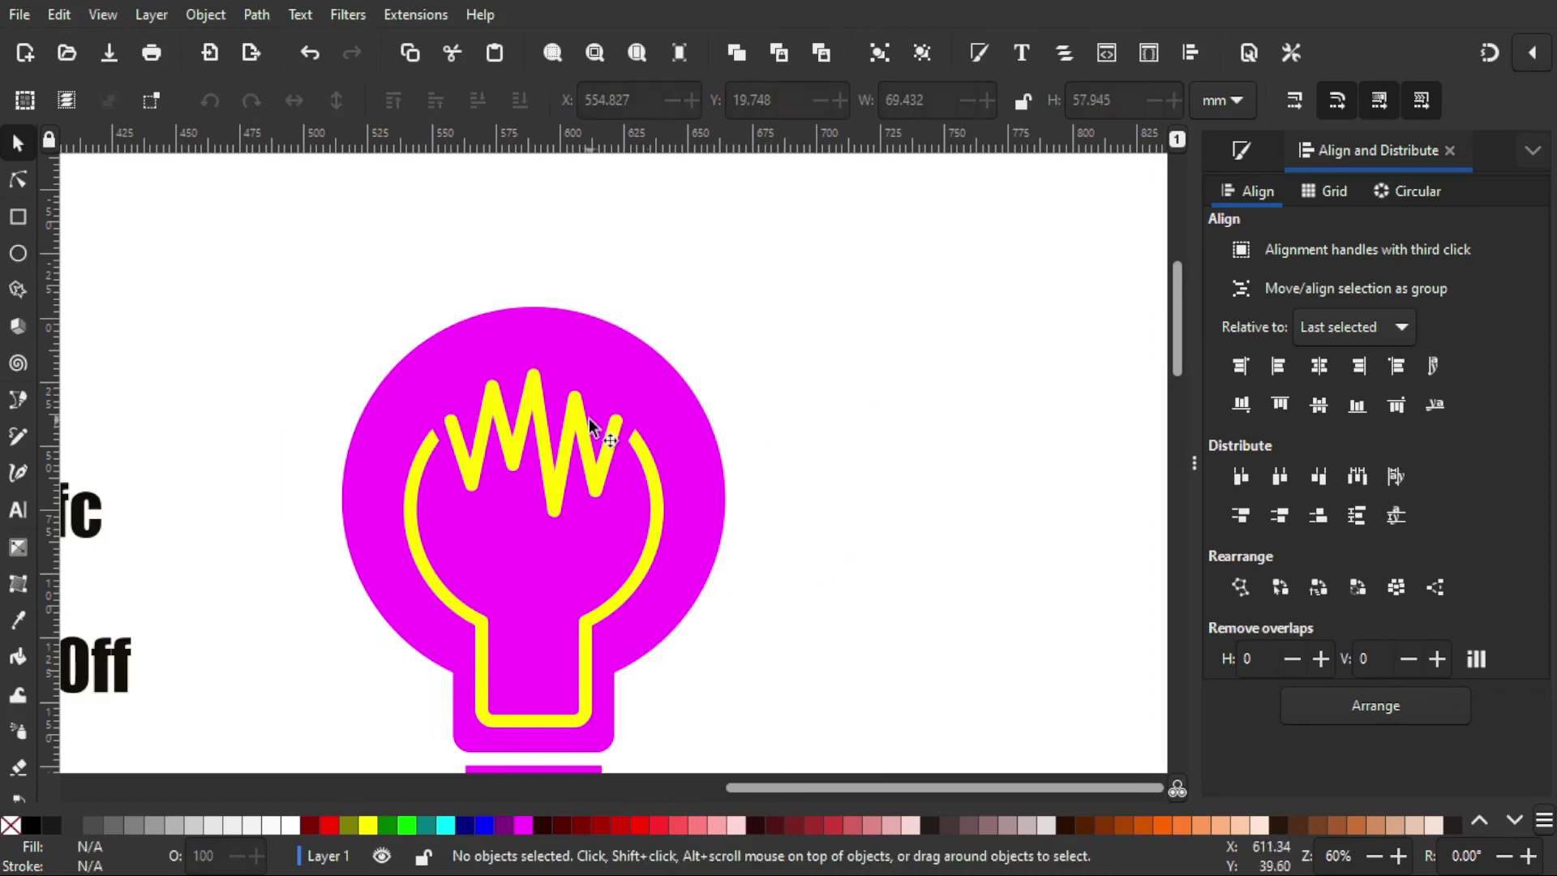
{"action": "left_click", "coordinate": [576, 442]}
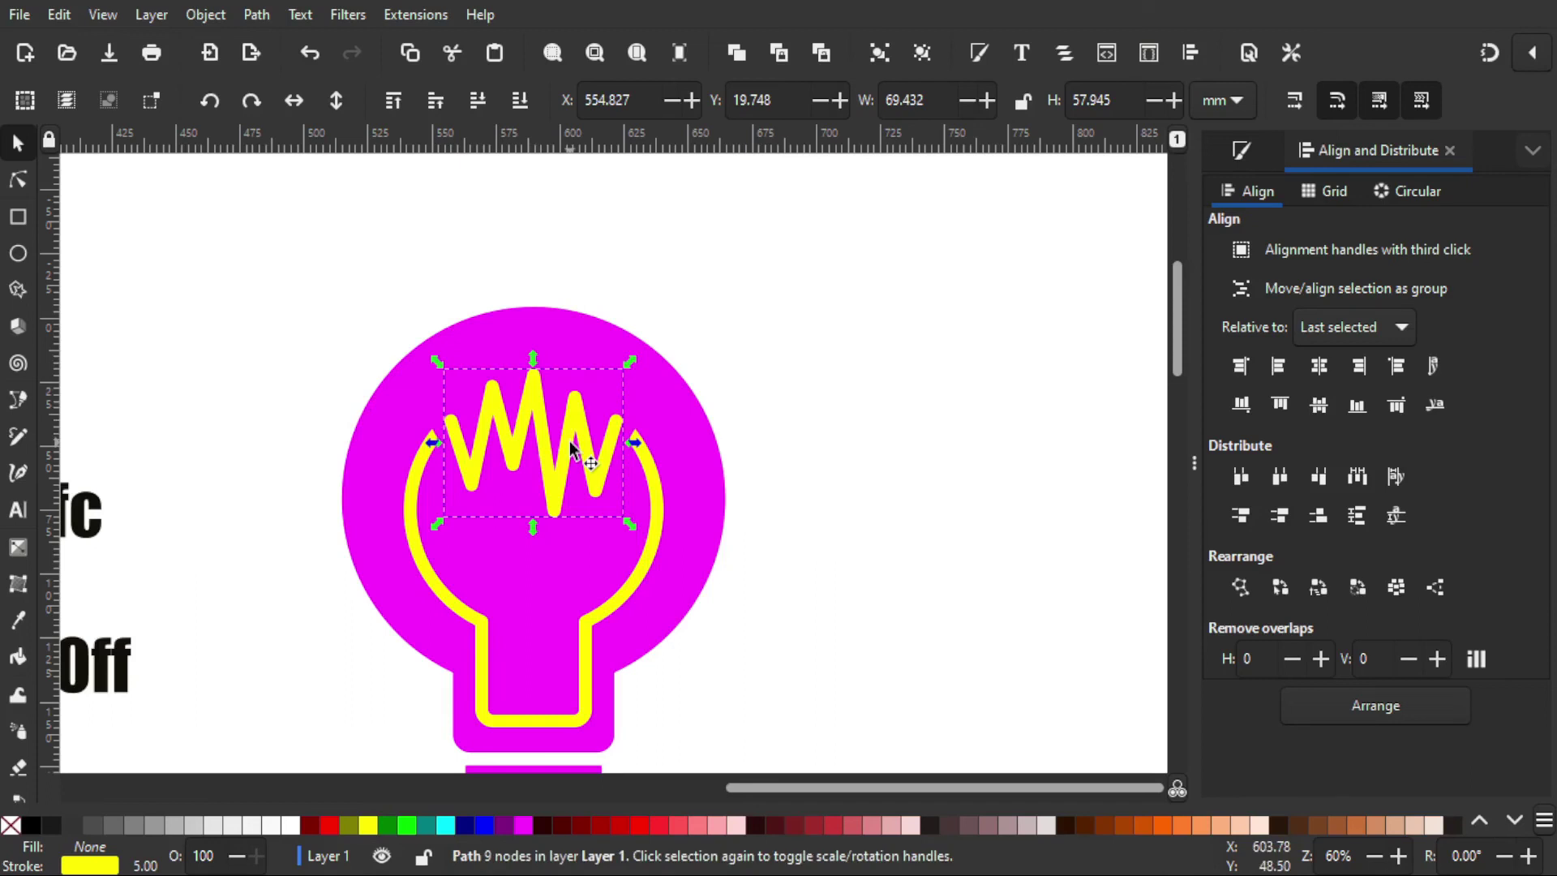
Step: Centre the zigzag on the magenta bulb body's vertical axis and move it down about 2 mm
{"action": "key", "text": "shift"}
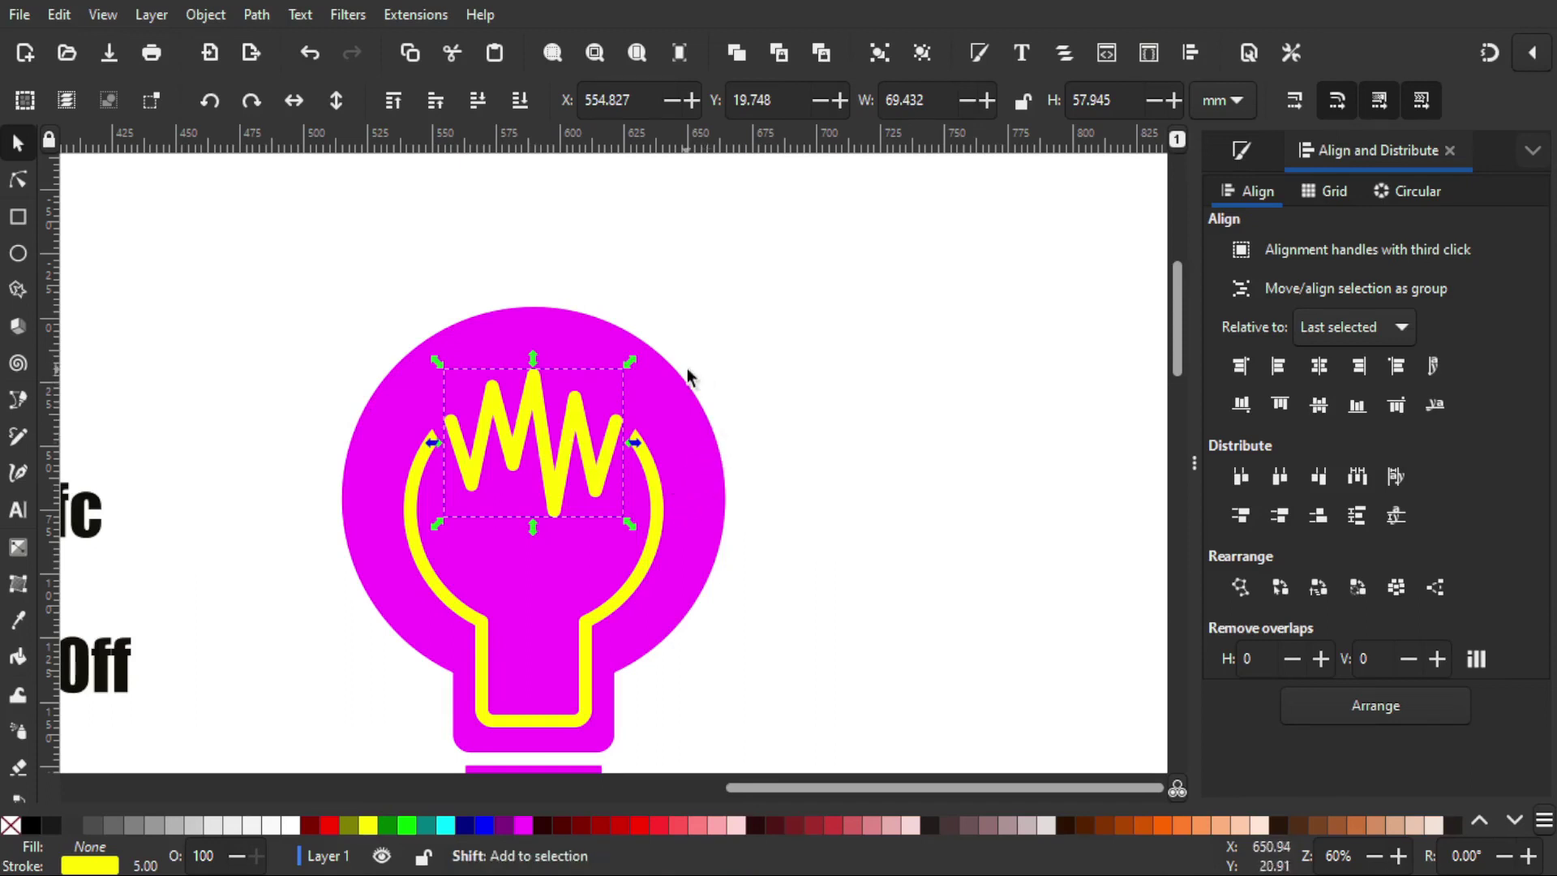
{"action": "left_click", "coordinate": [679, 411], "text": "shift"}
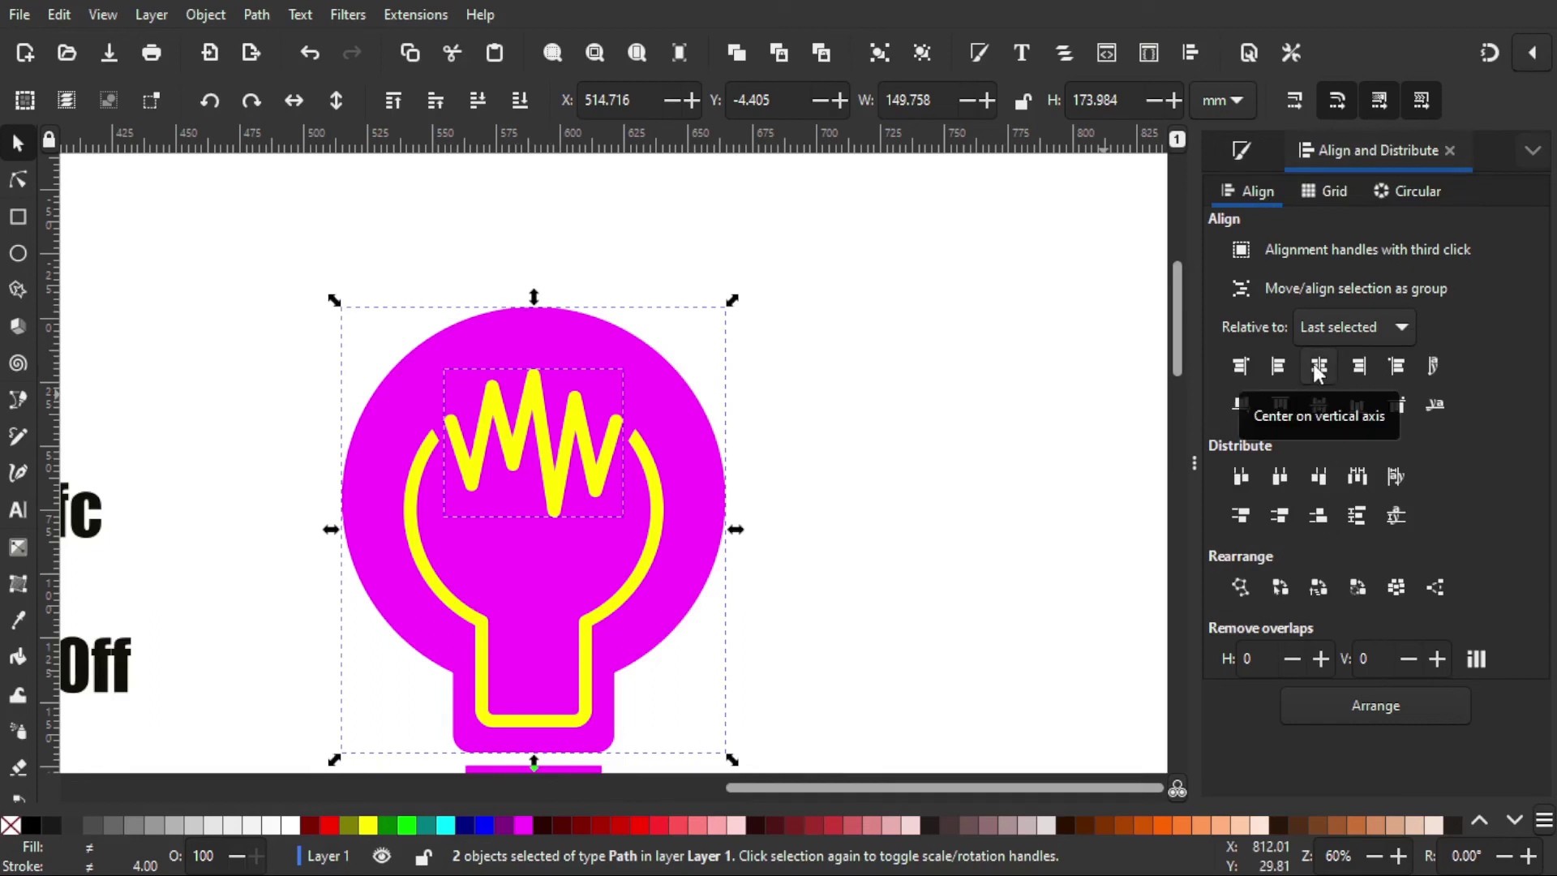
{"action": "left_click", "coordinate": [836, 450]}
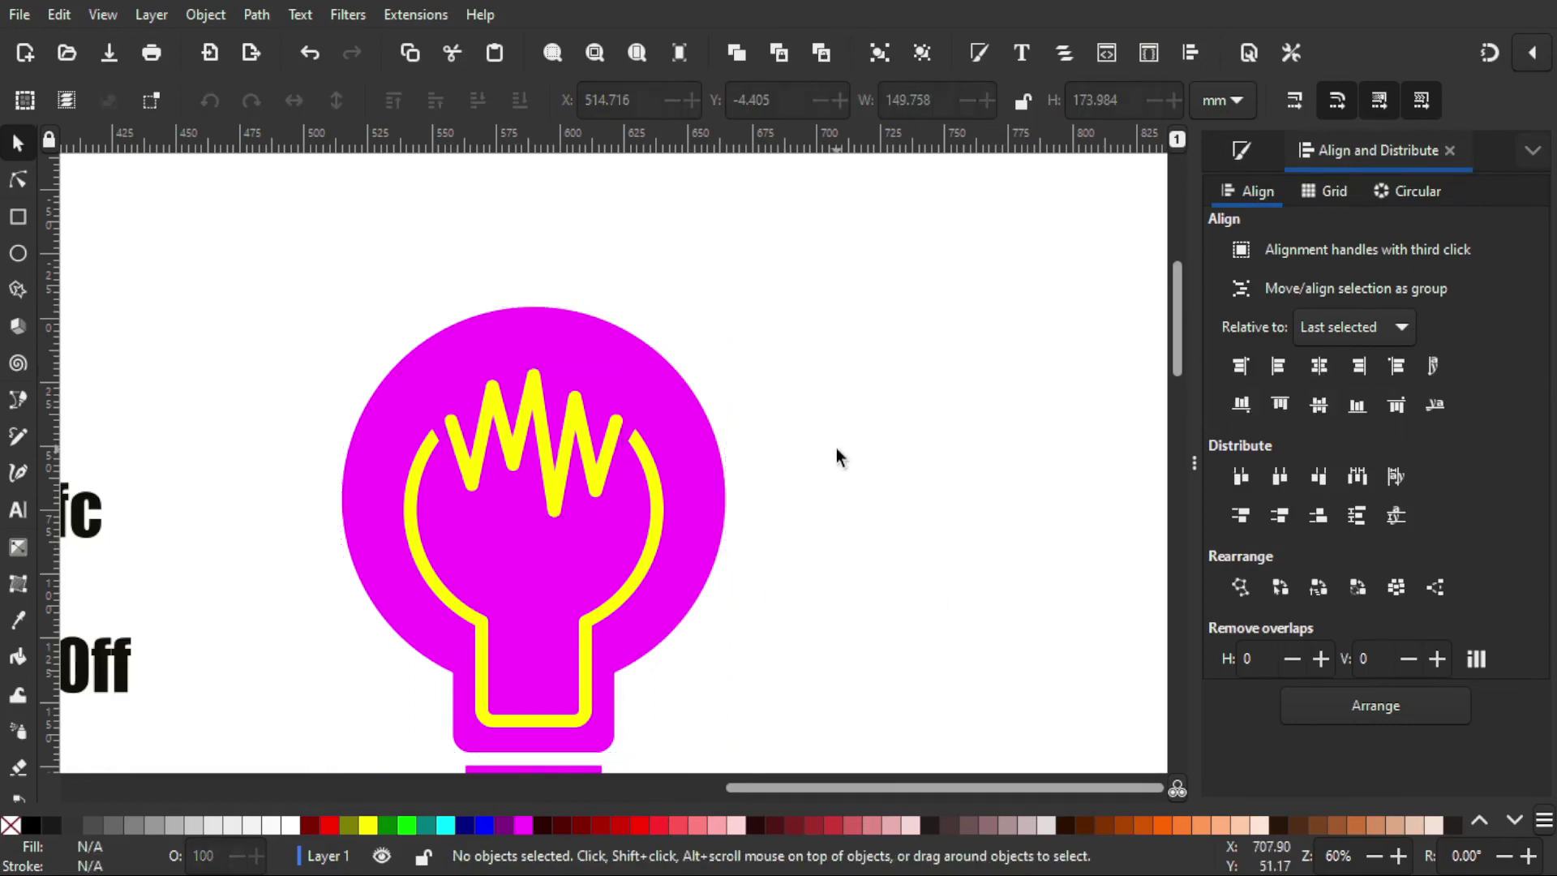
{"action": "left_click", "coordinate": [589, 445]}
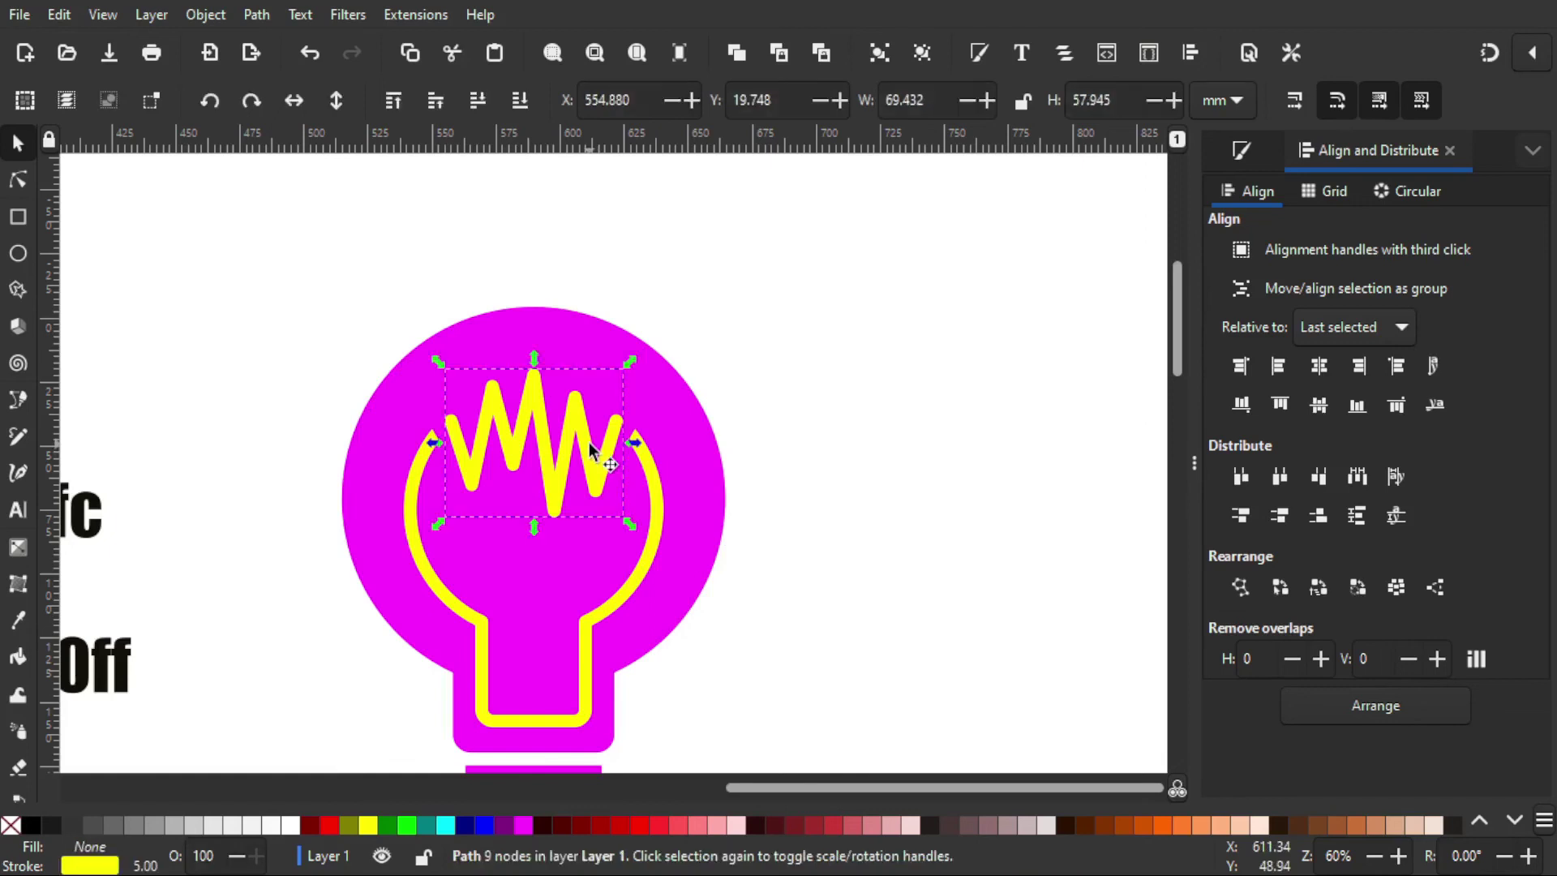
{"action": "left_click_drag", "start_coordinate": [590, 444], "coordinate": [589, 448]}
{"action": "left_click", "coordinate": [893, 445]}
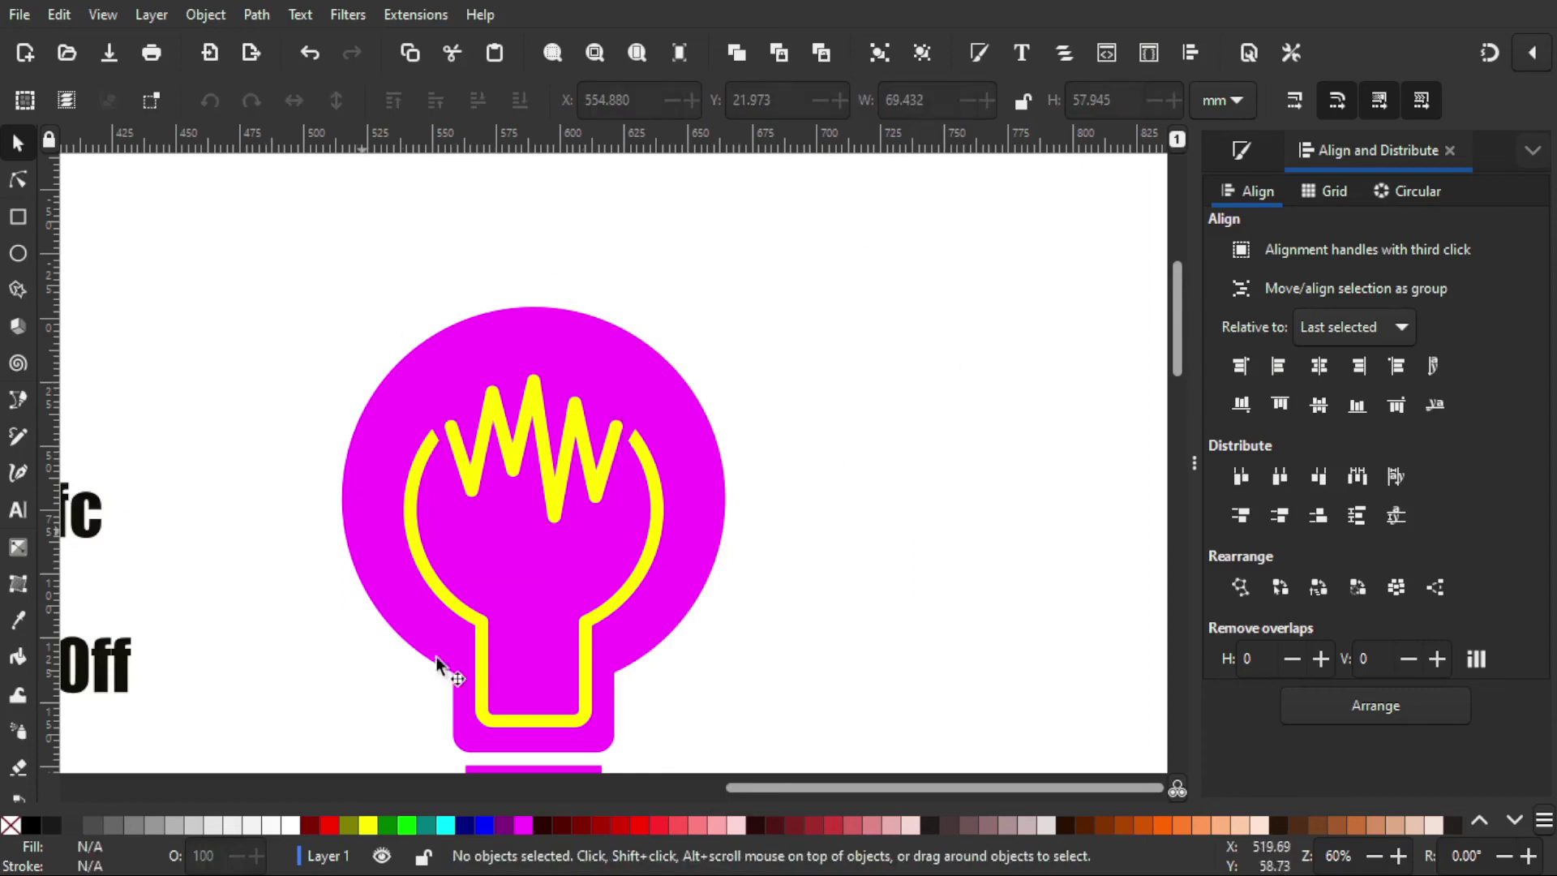
Step: Fill the bulb body and its striped base with the yellow sampled from the ffd42afc swatch, then deselect them
{"action": "scroll", "coordinate": [920, 468], "scroll_direction": "down", "scroll_amount": 2}
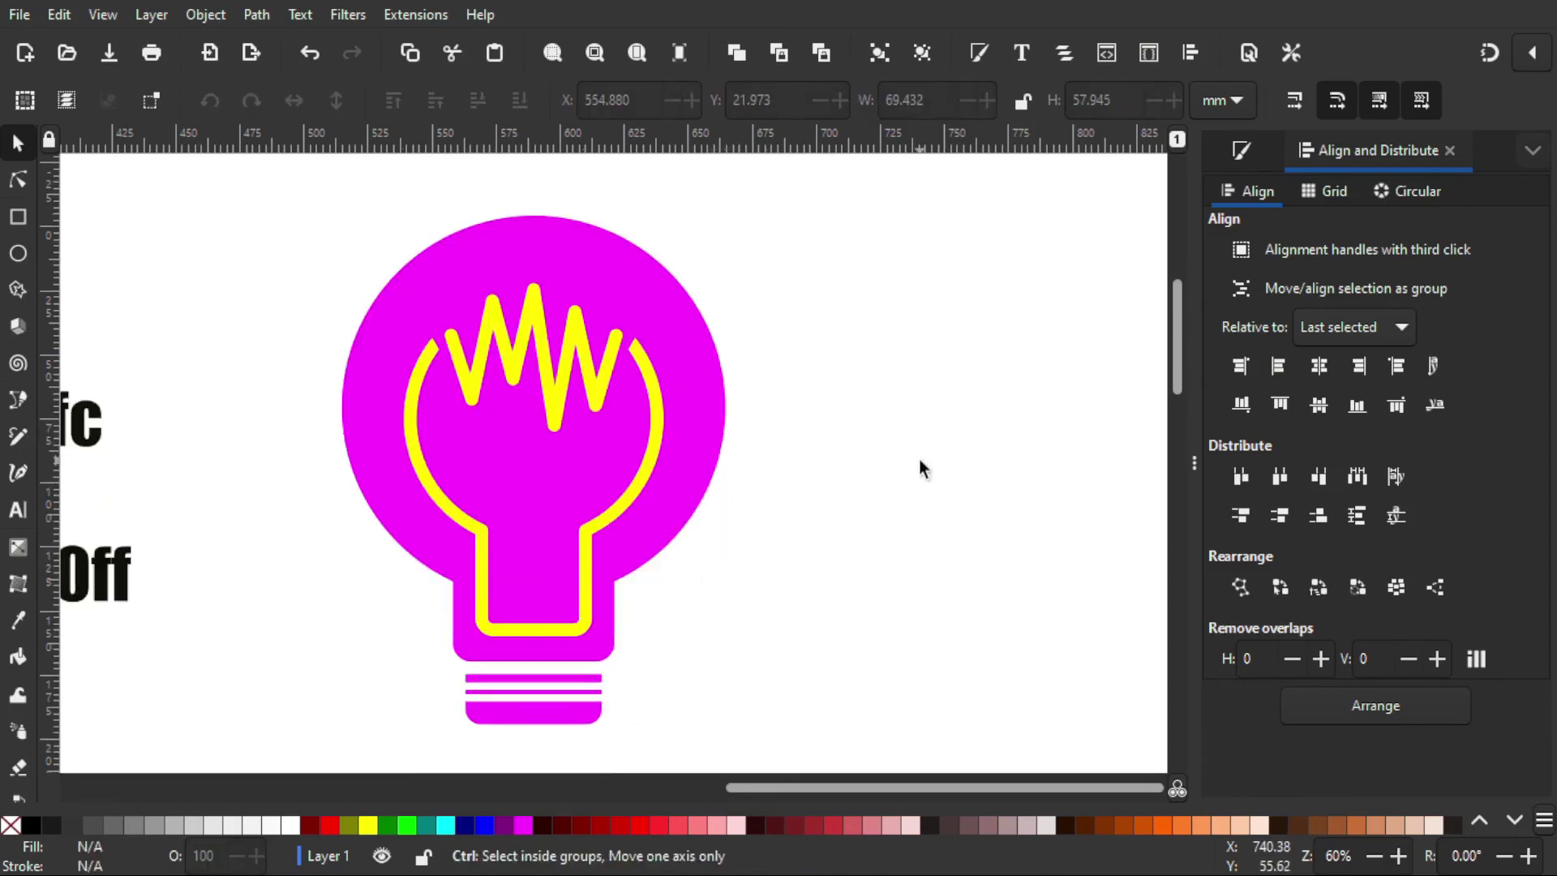
{"action": "scroll", "coordinate": [920, 469], "scroll_direction": "down", "scroll_amount": 1, "text": "ctrl"}
{"action": "scroll", "coordinate": [921, 467], "scroll_direction": "down", "scroll_amount": 1}
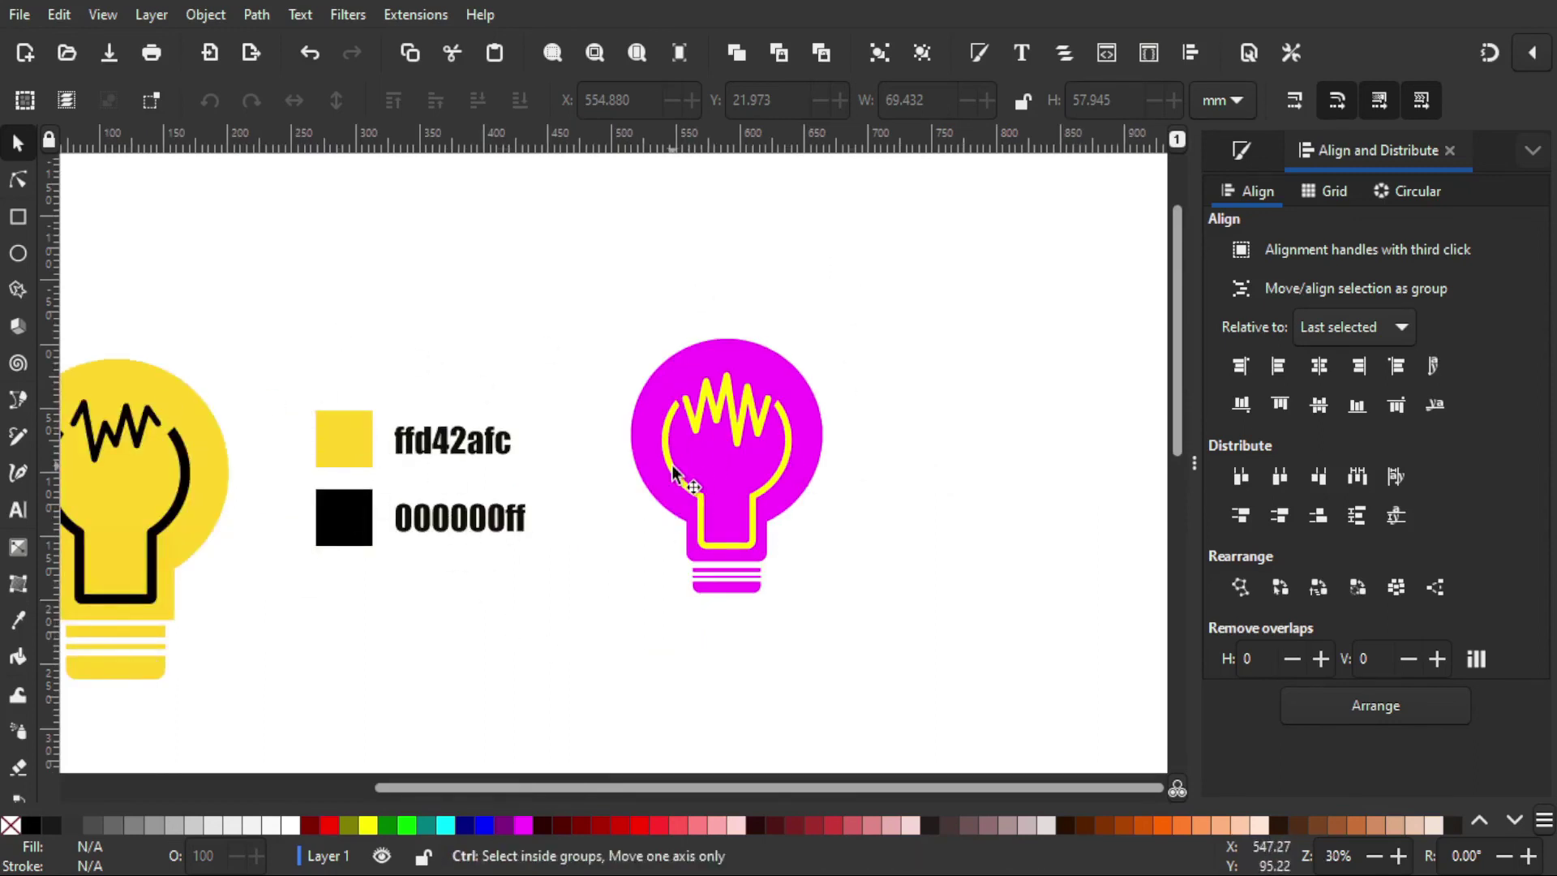
{"action": "scroll", "coordinate": [672, 474], "scroll_direction": "up", "scroll_amount": 1}
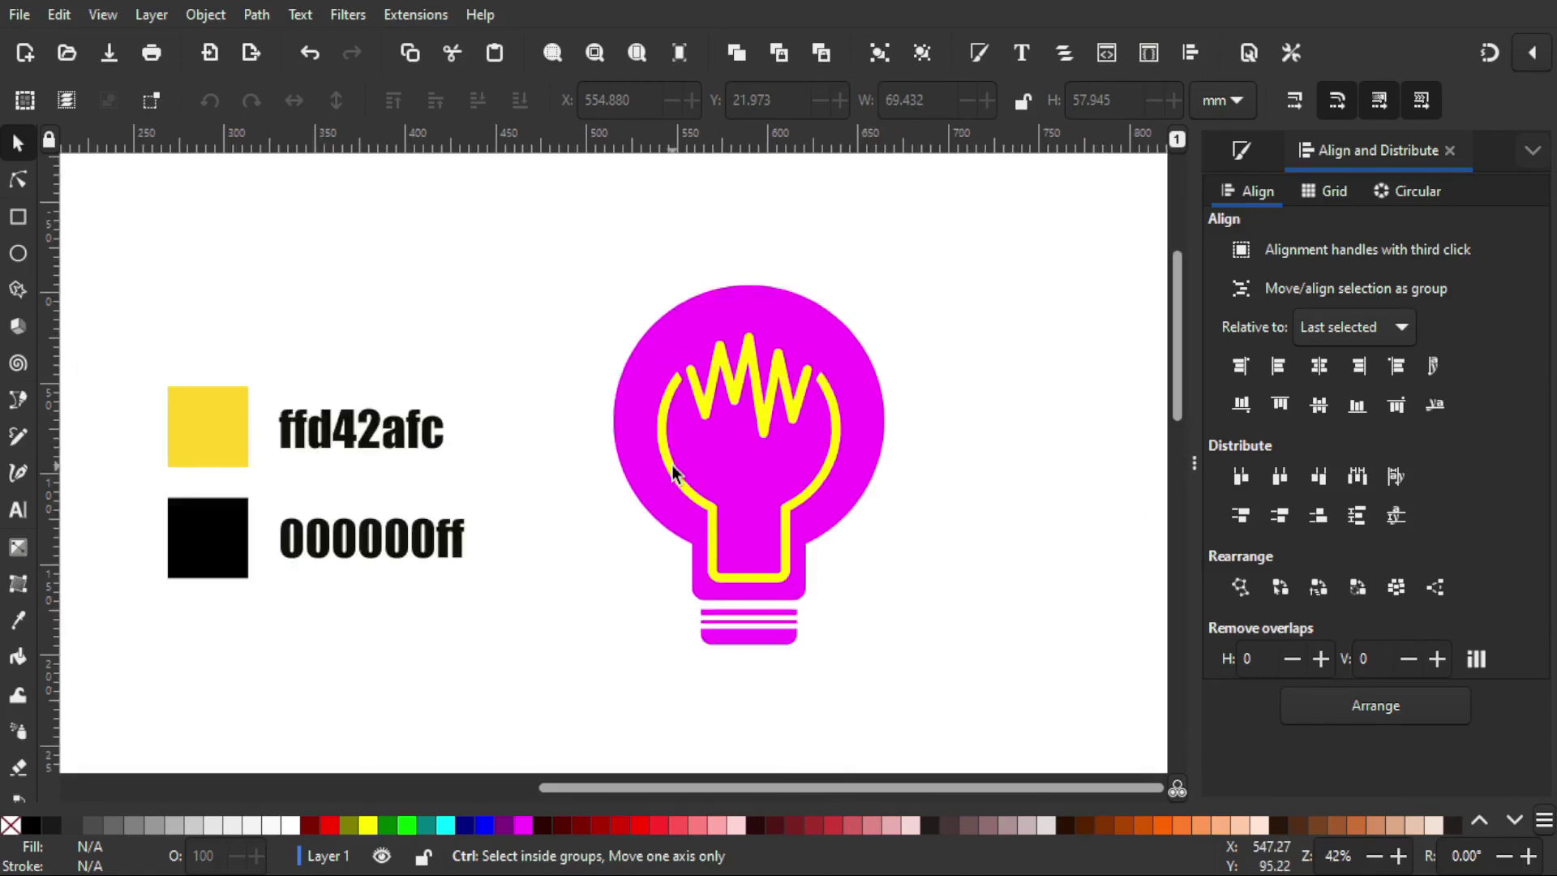
{"action": "left_click", "coordinate": [744, 631]}
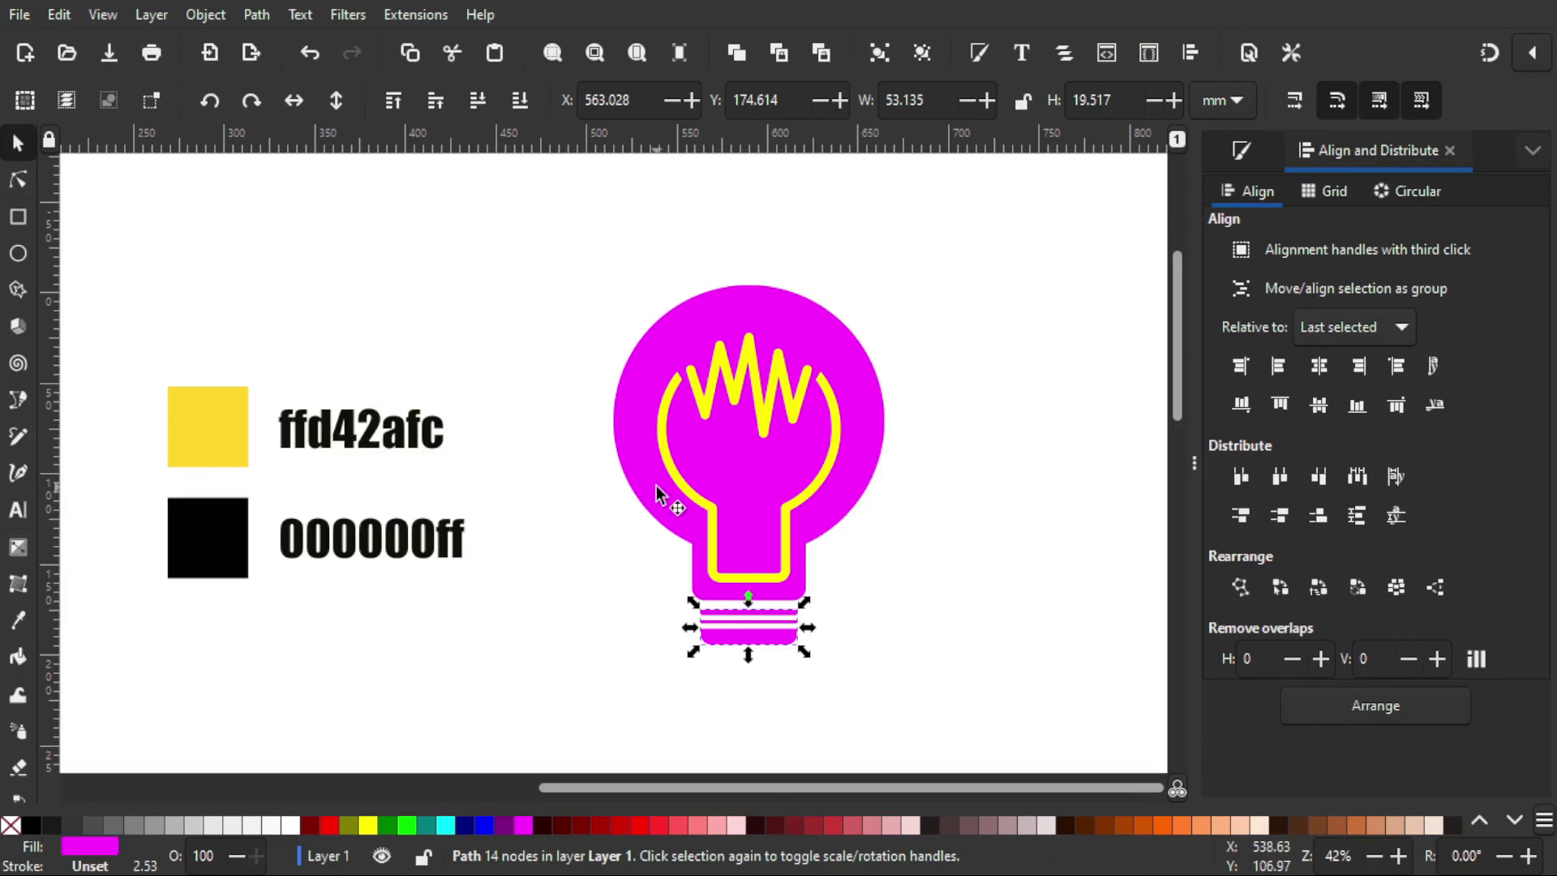
{"action": "key", "text": "shift"}
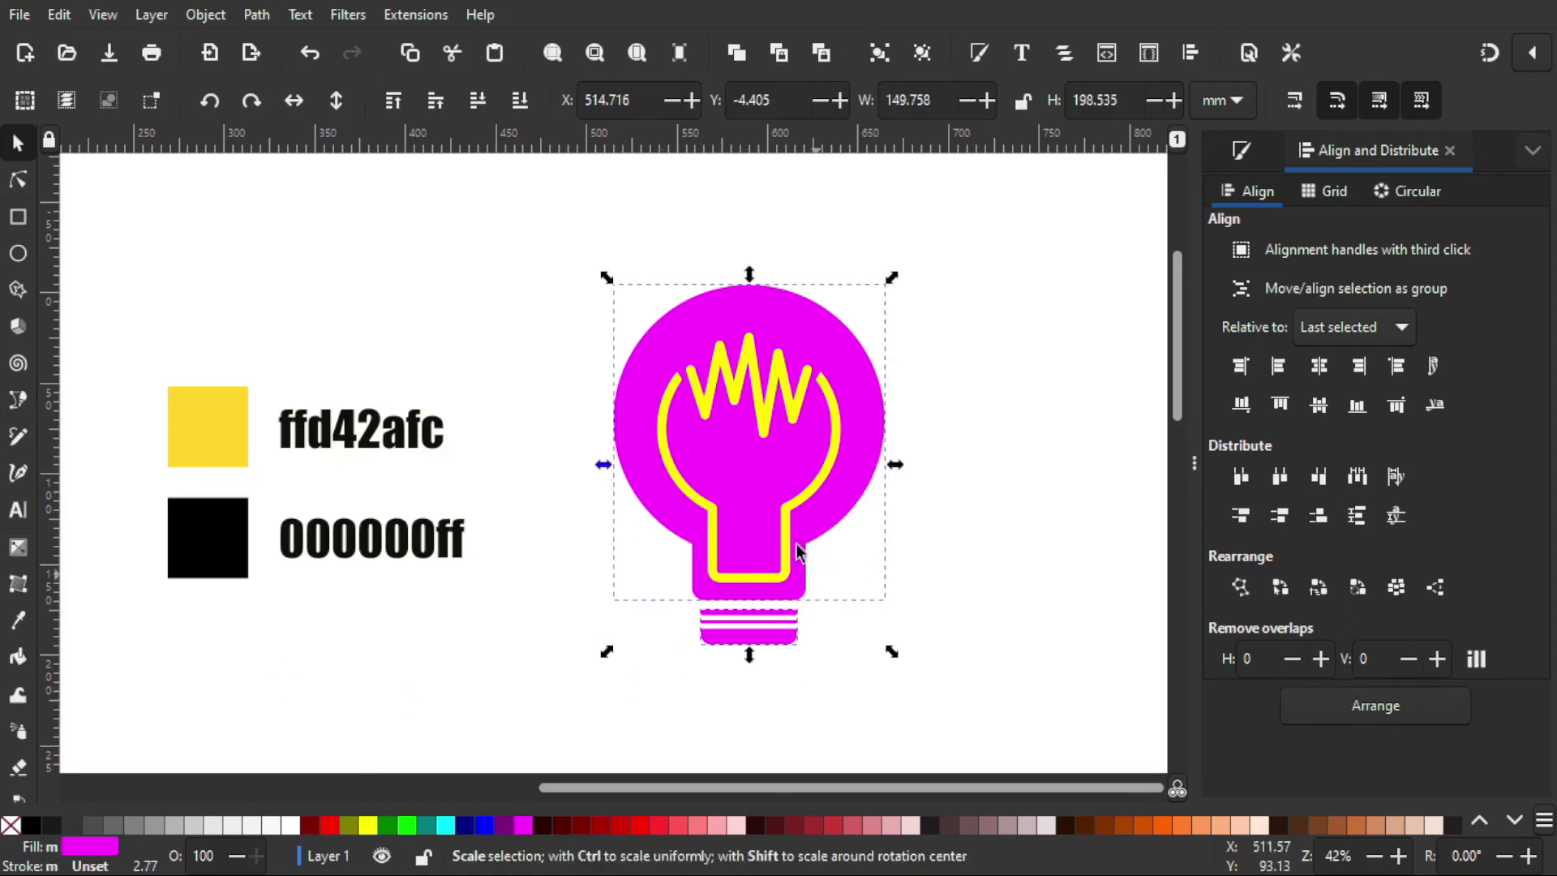
{"action": "left_click", "coordinate": [16, 622]}
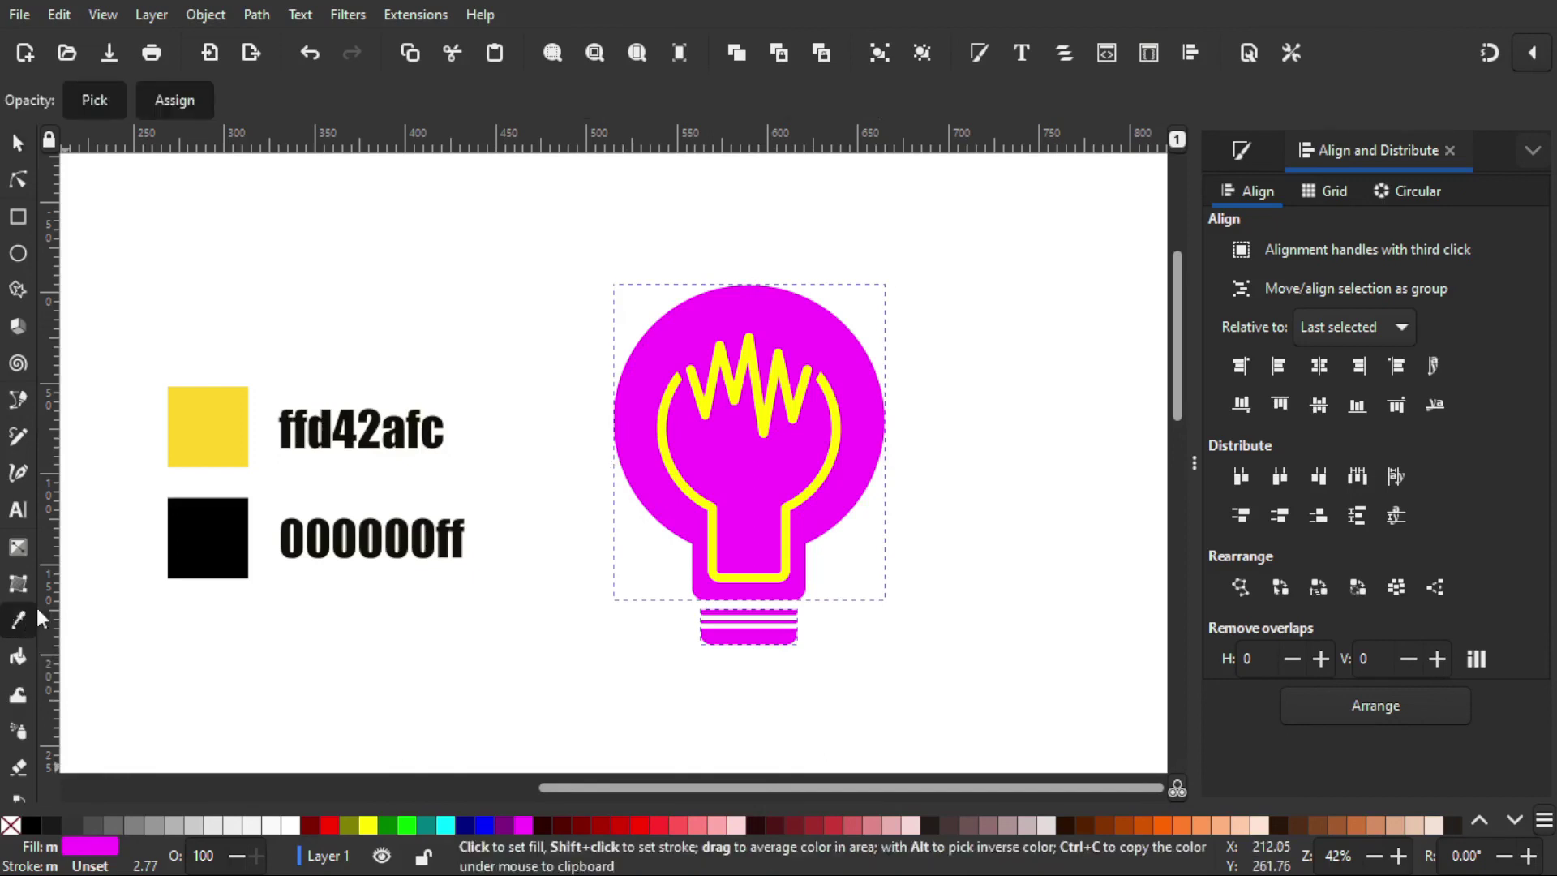
{"action": "left_click", "coordinate": [223, 443]}
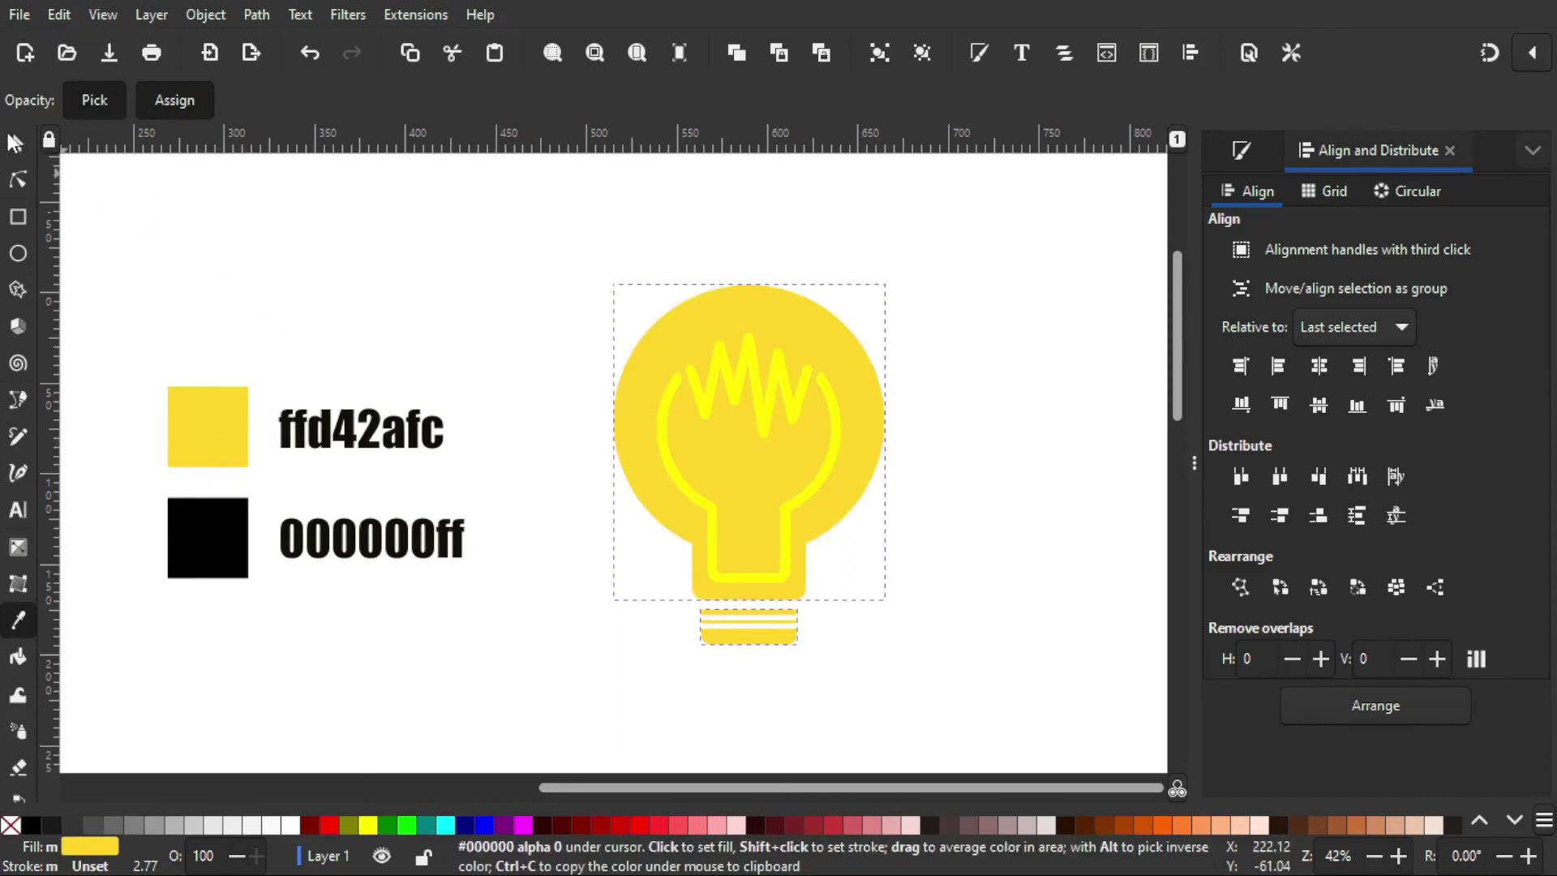
{"action": "left_click", "coordinate": [14, 144]}
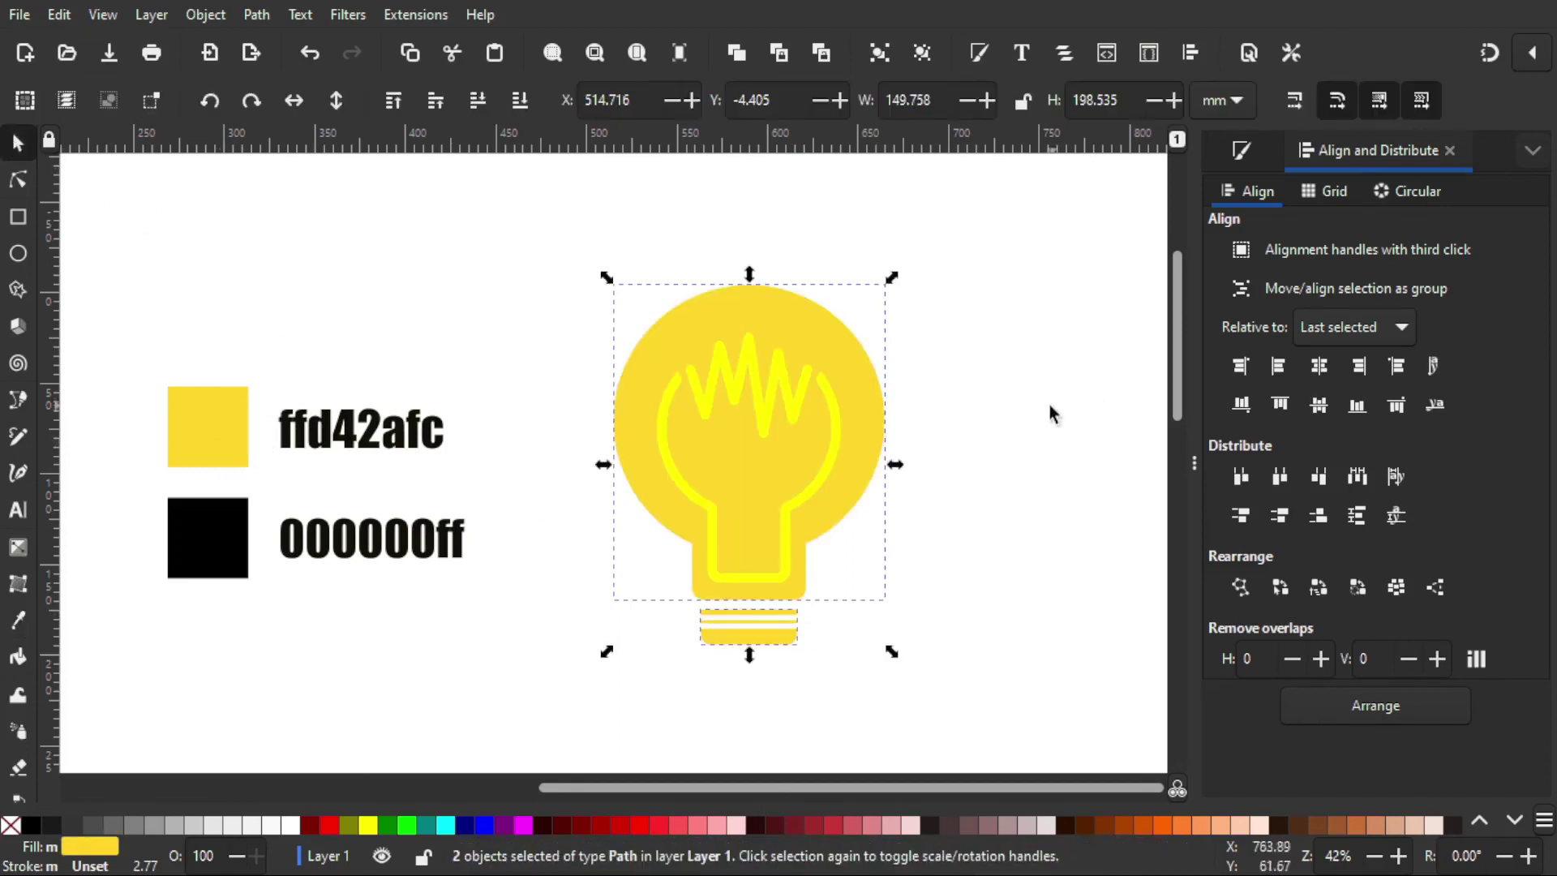
{"action": "left_click", "coordinate": [993, 321]}
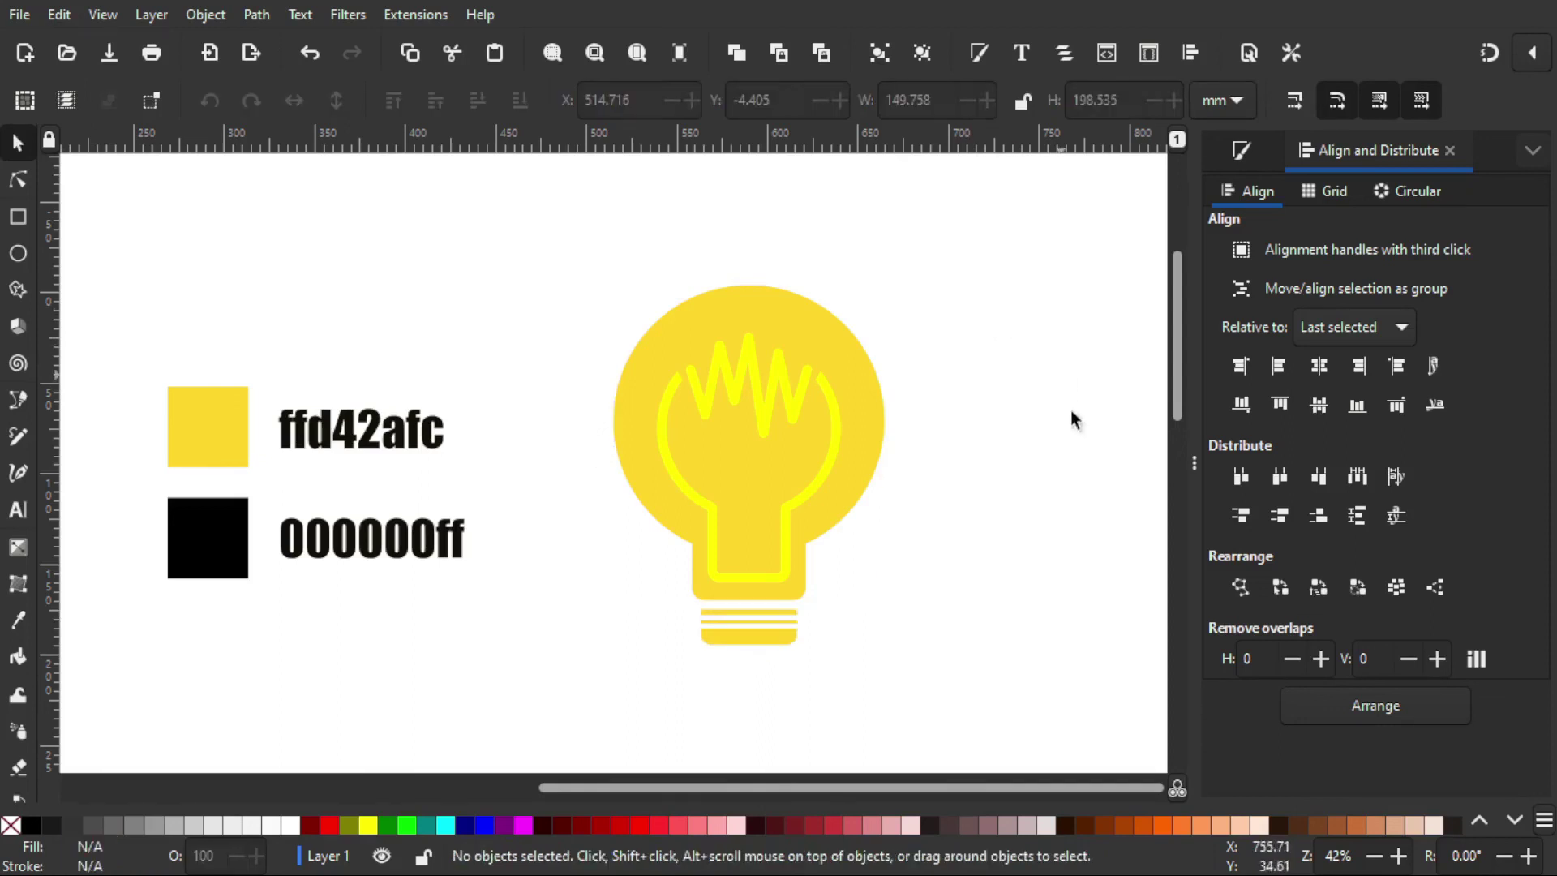
Step: Select the zigzag and the inner bulb outline together and fill both with the black sampled from the 000000ff swatch
{"action": "left_click", "coordinate": [786, 386]}
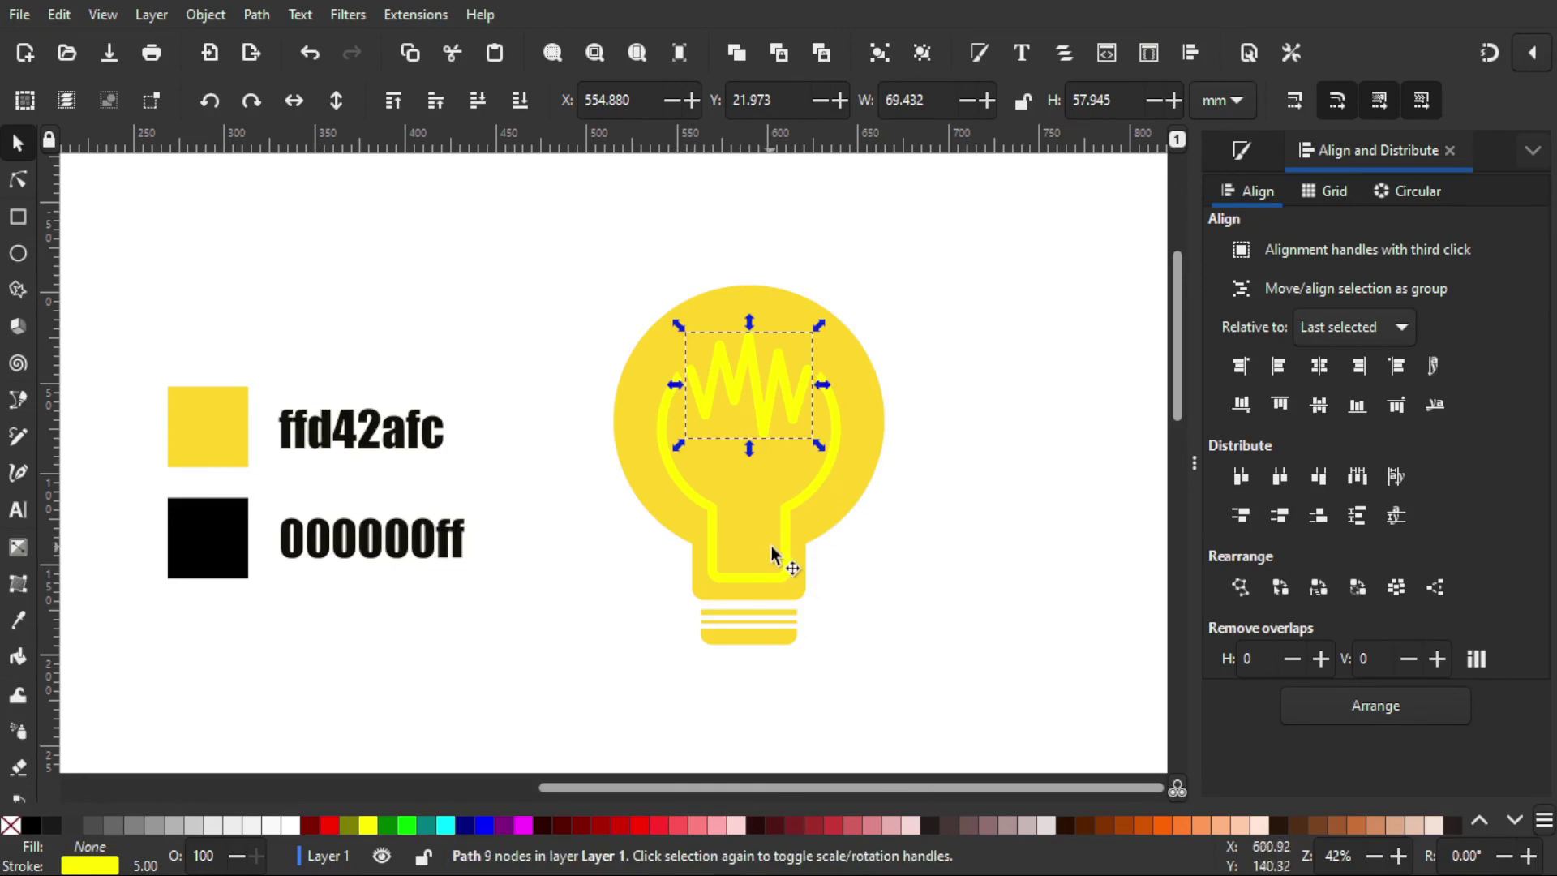
{"action": "key", "text": "shift"}
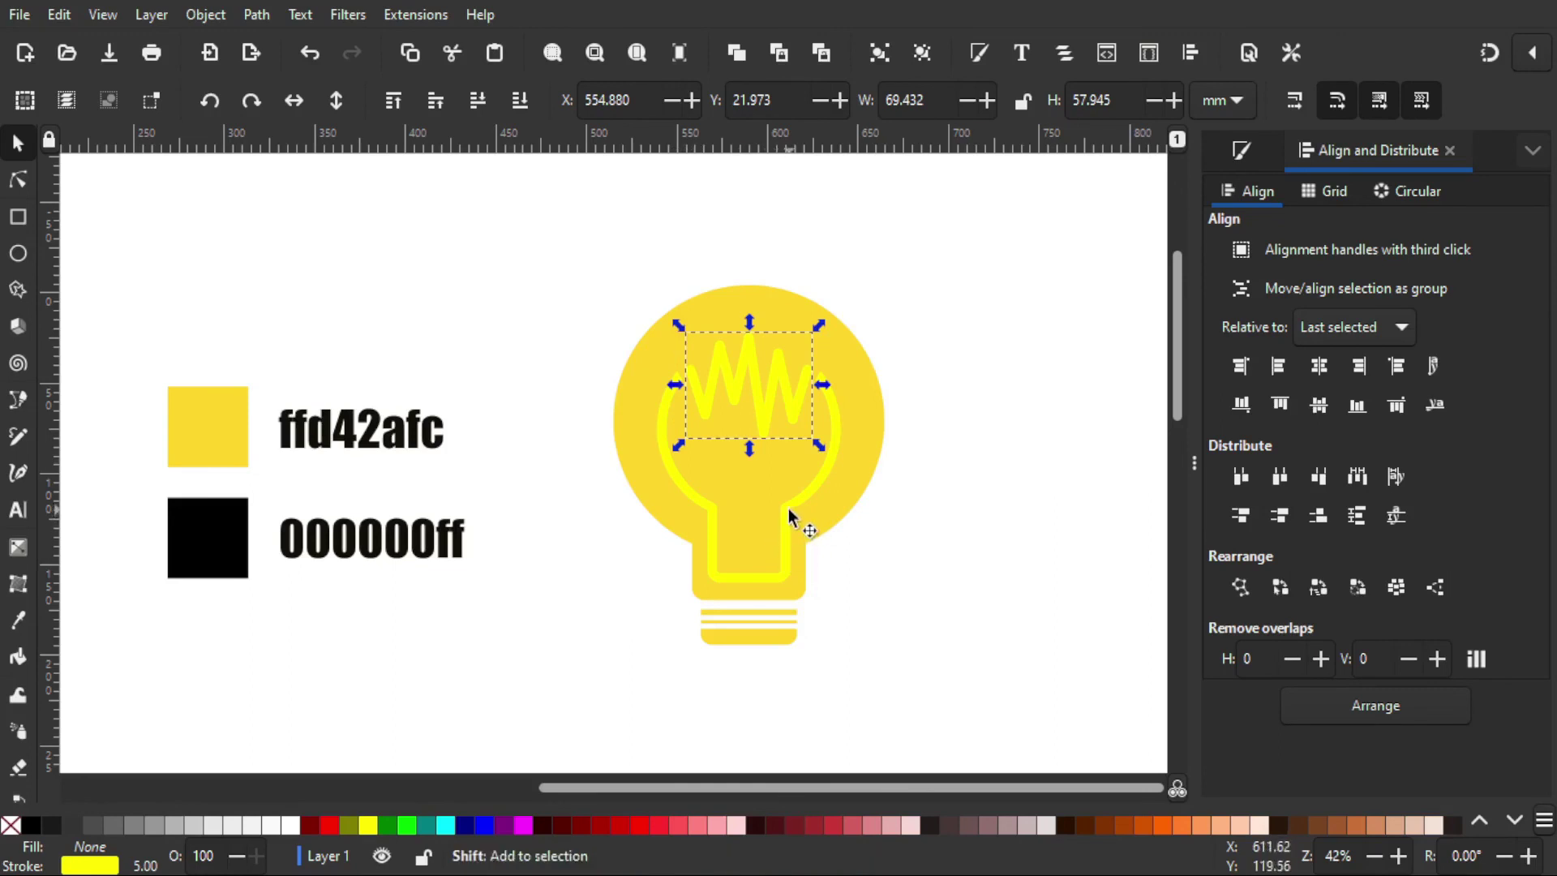
{"action": "left_click", "coordinate": [788, 516], "text": "shift"}
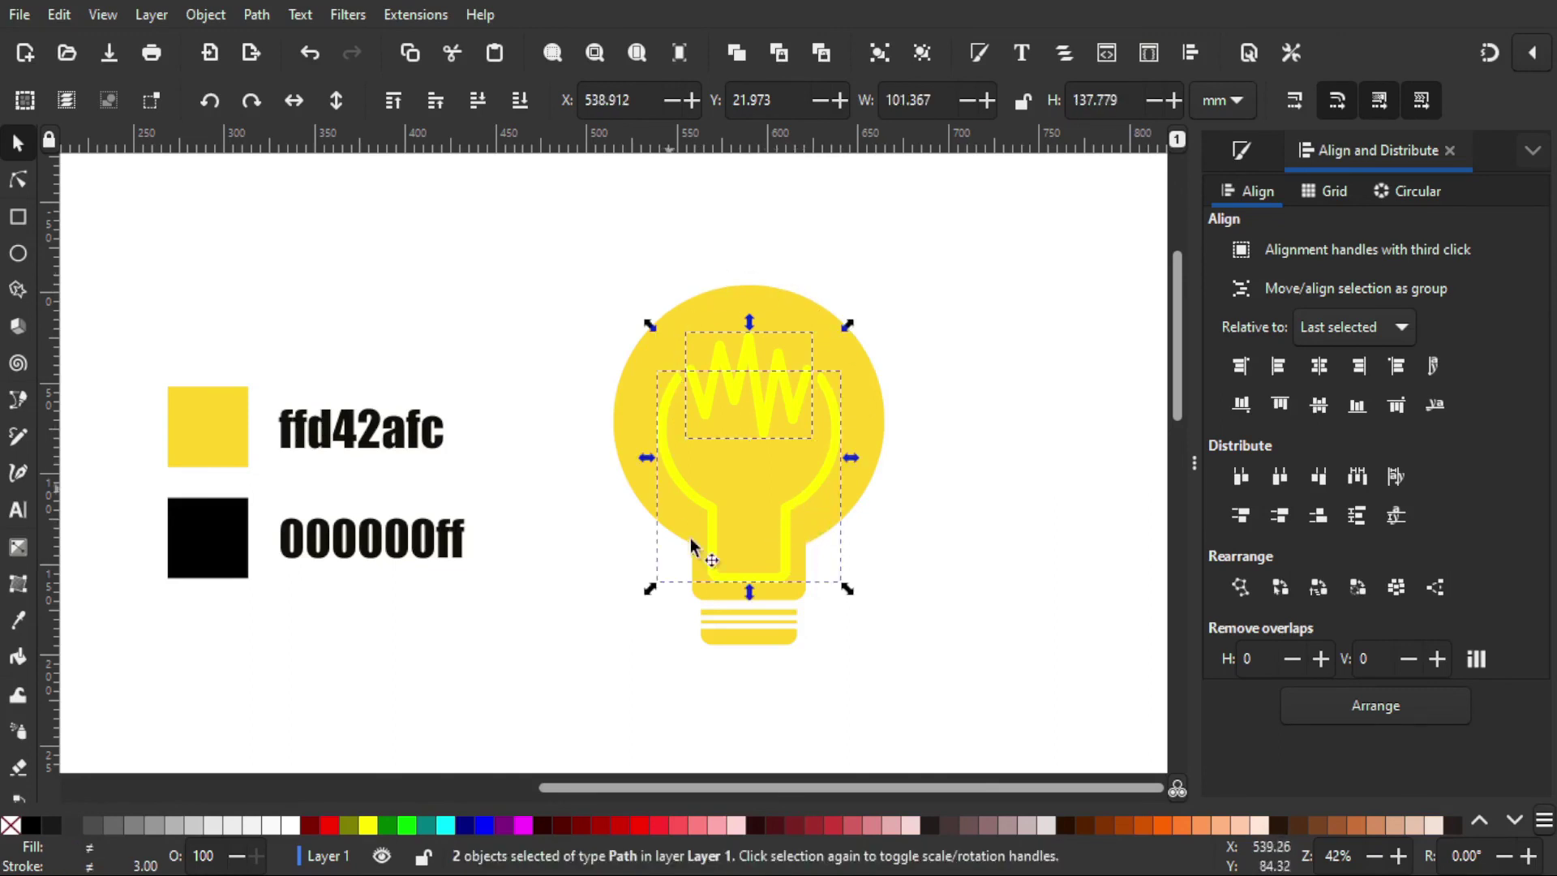
{"action": "left_click", "coordinate": [18, 621]}
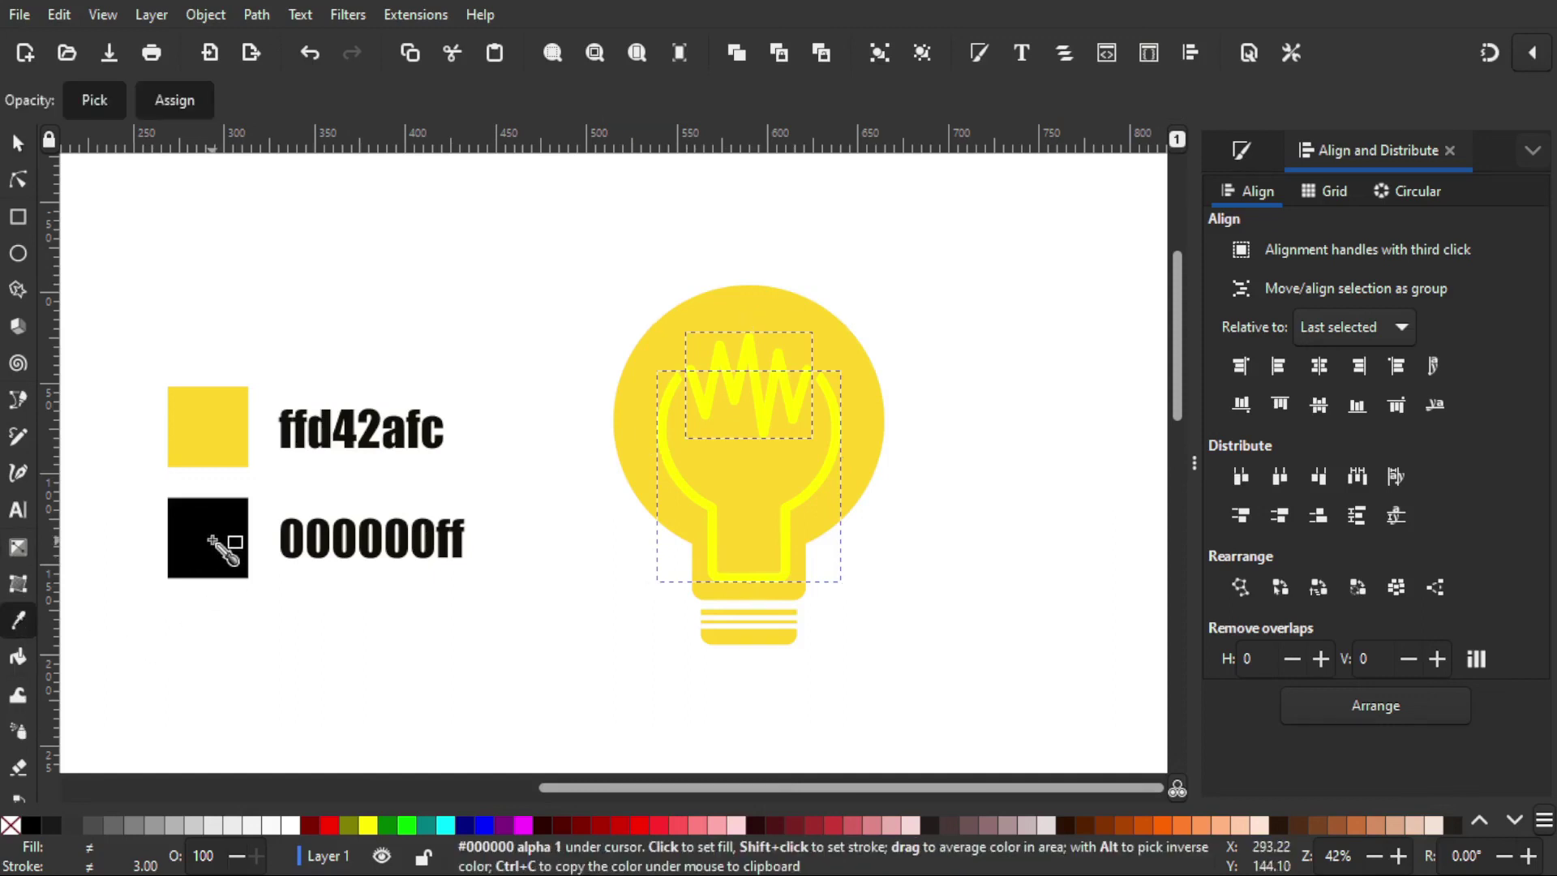
{"action": "left_click", "coordinate": [212, 541]}
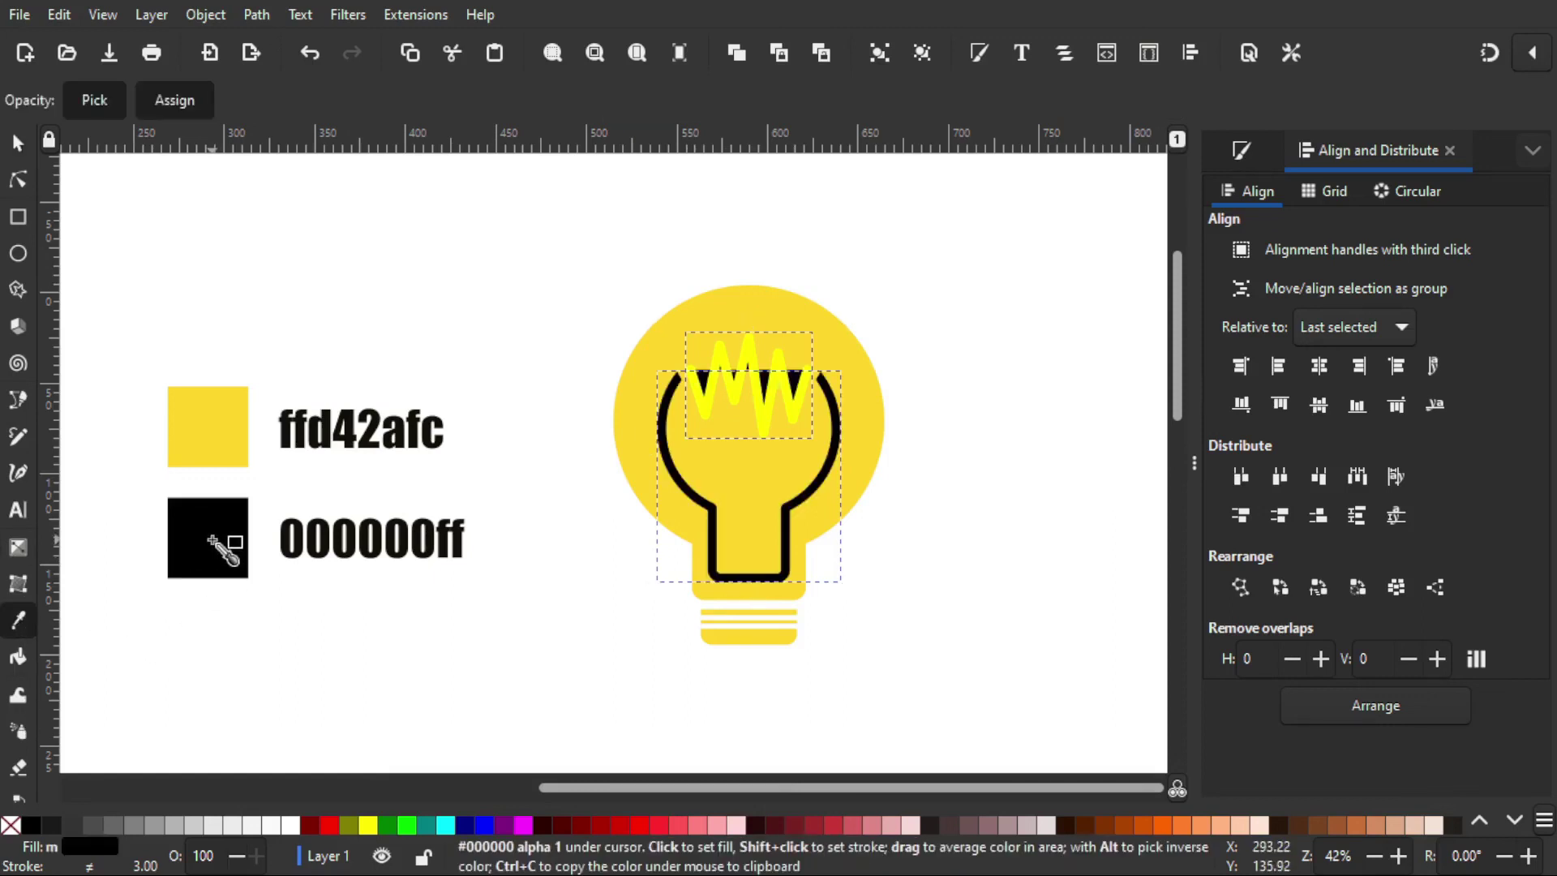
{"action": "left_click", "coordinate": [18, 142]}
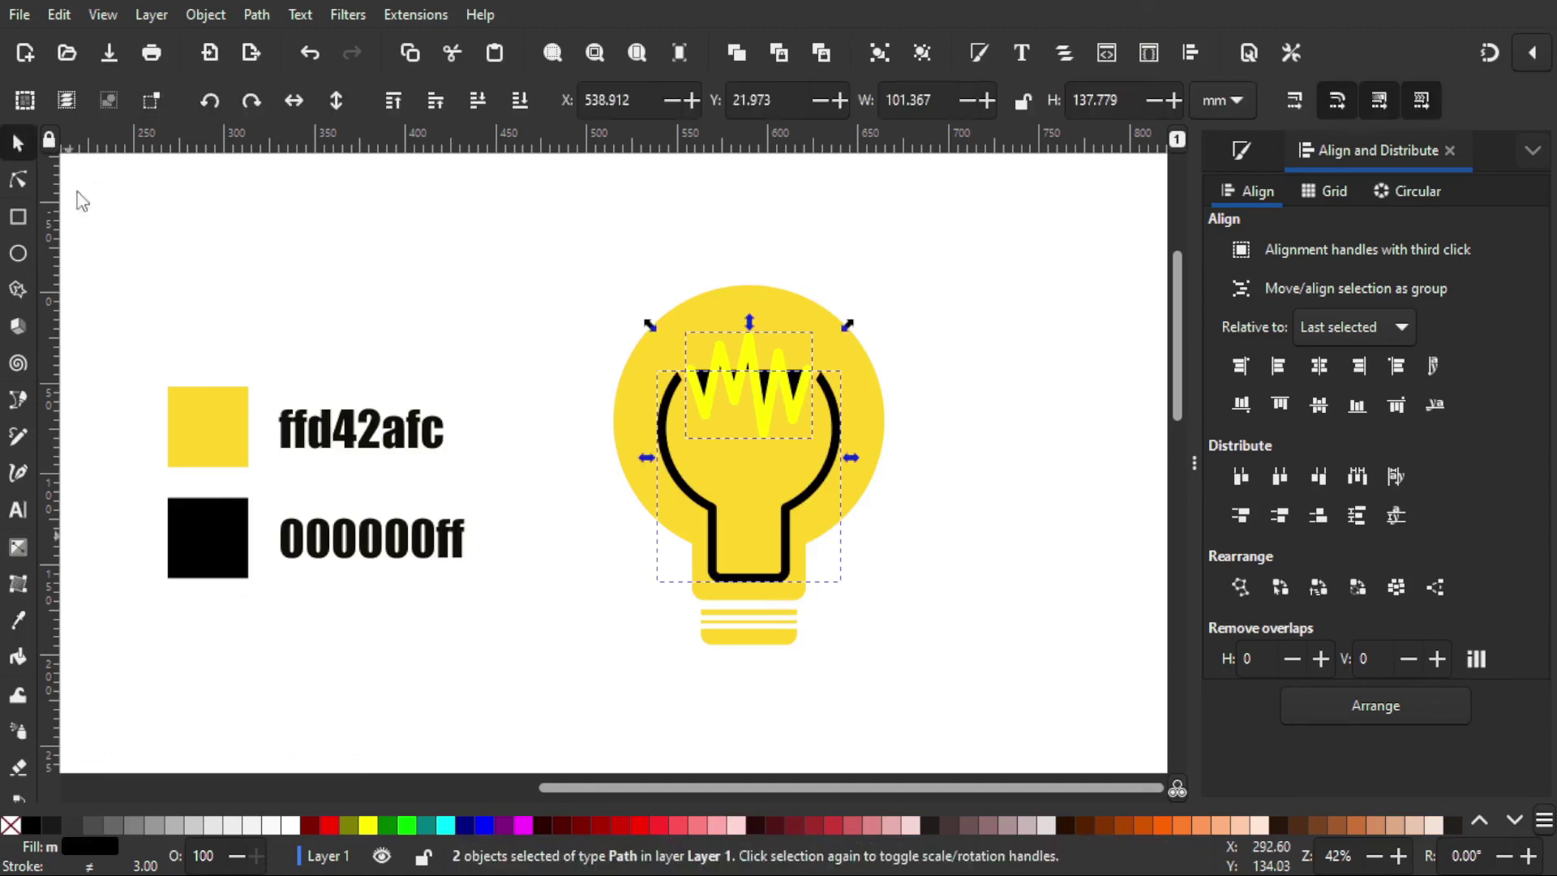
{"action": "left_click", "coordinate": [542, 465]}
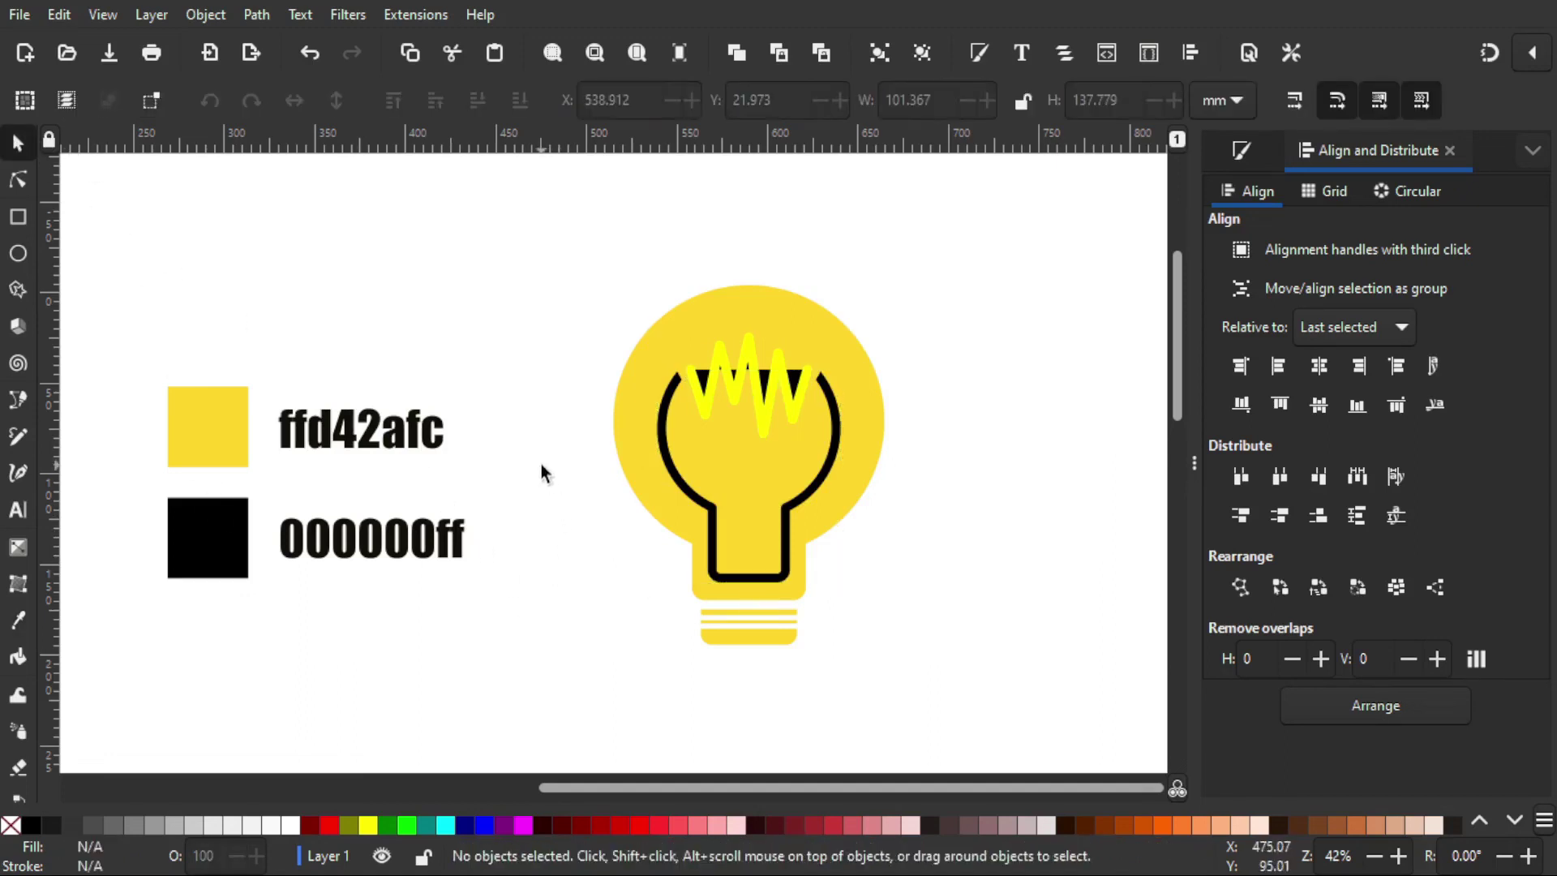
Step: Remove the black fill from the zigzag alone and convert its yellow stroke to a path
{"action": "left_click", "coordinate": [767, 389]}
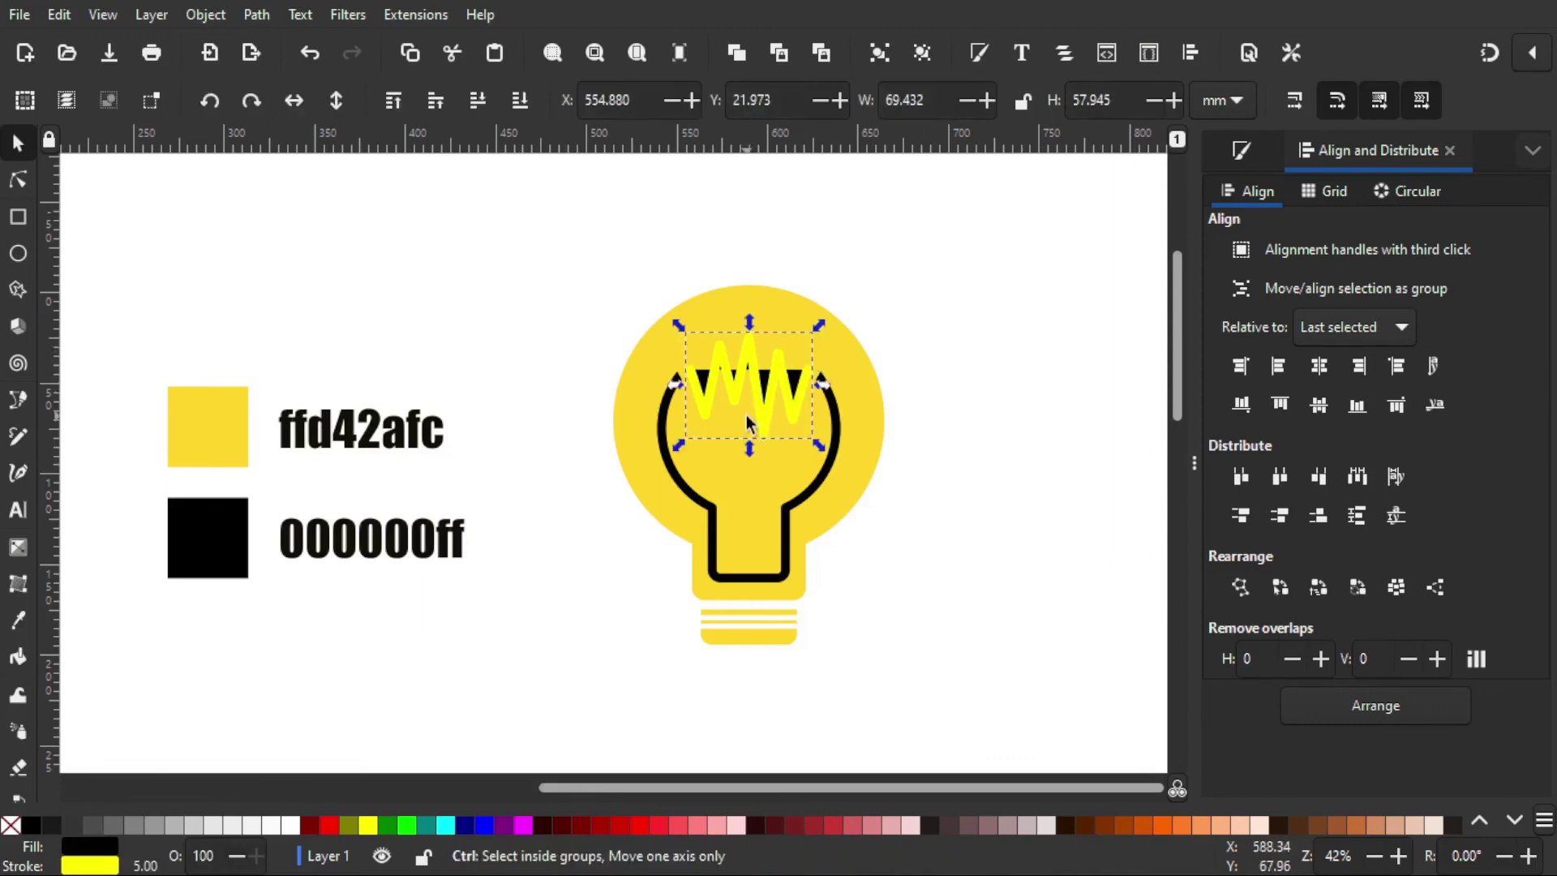
{"action": "scroll", "coordinate": [730, 397], "scroll_direction": "up", "scroll_amount": 1, "text": "ctrl"}
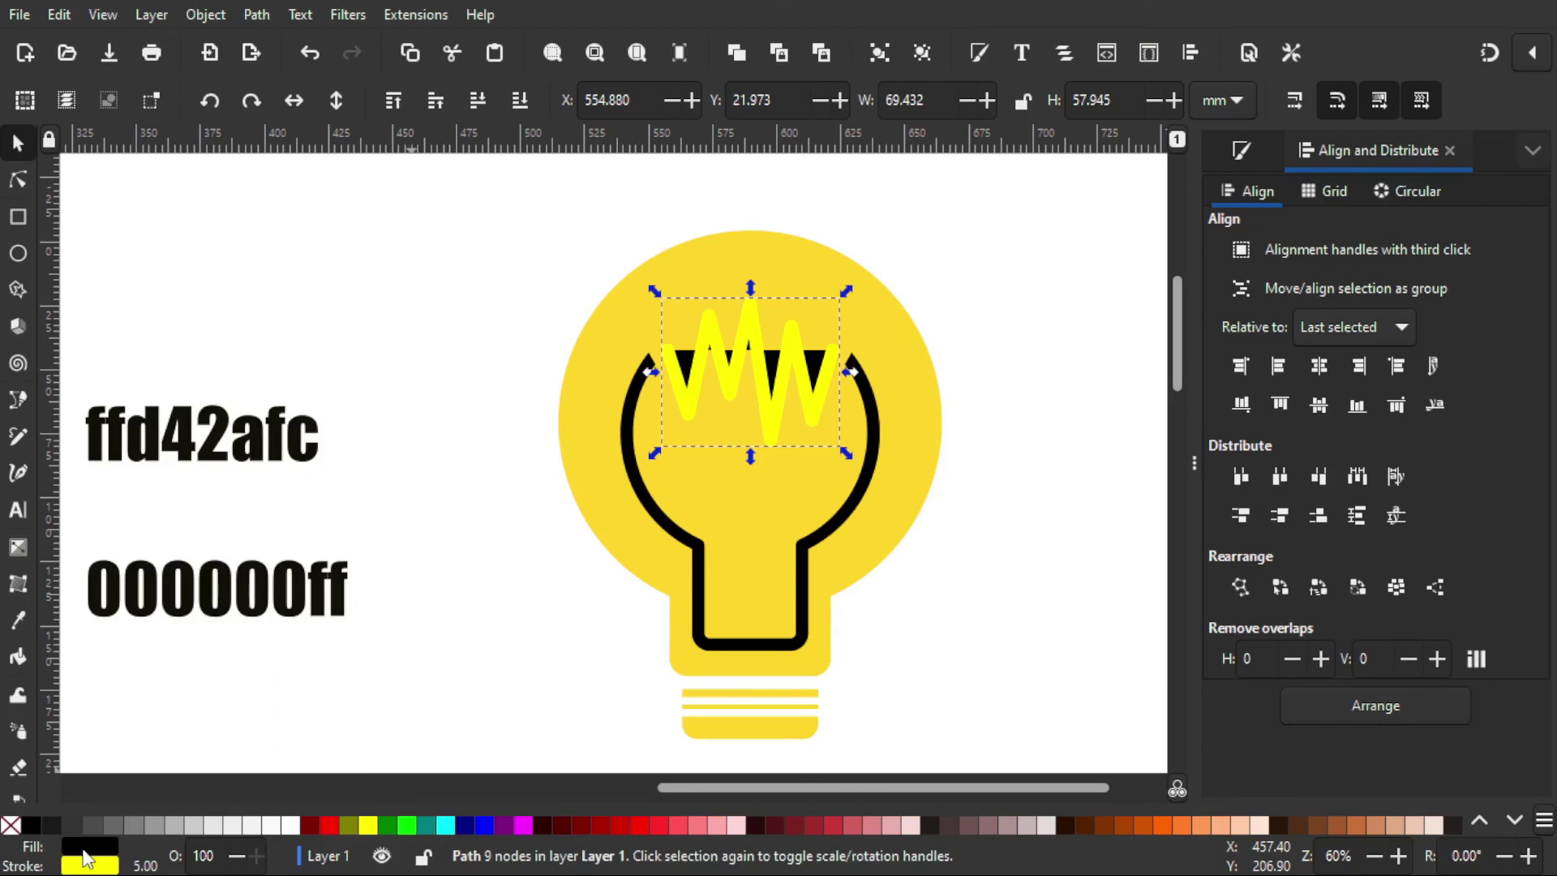
{"action": "left_click", "coordinate": [10, 826]}
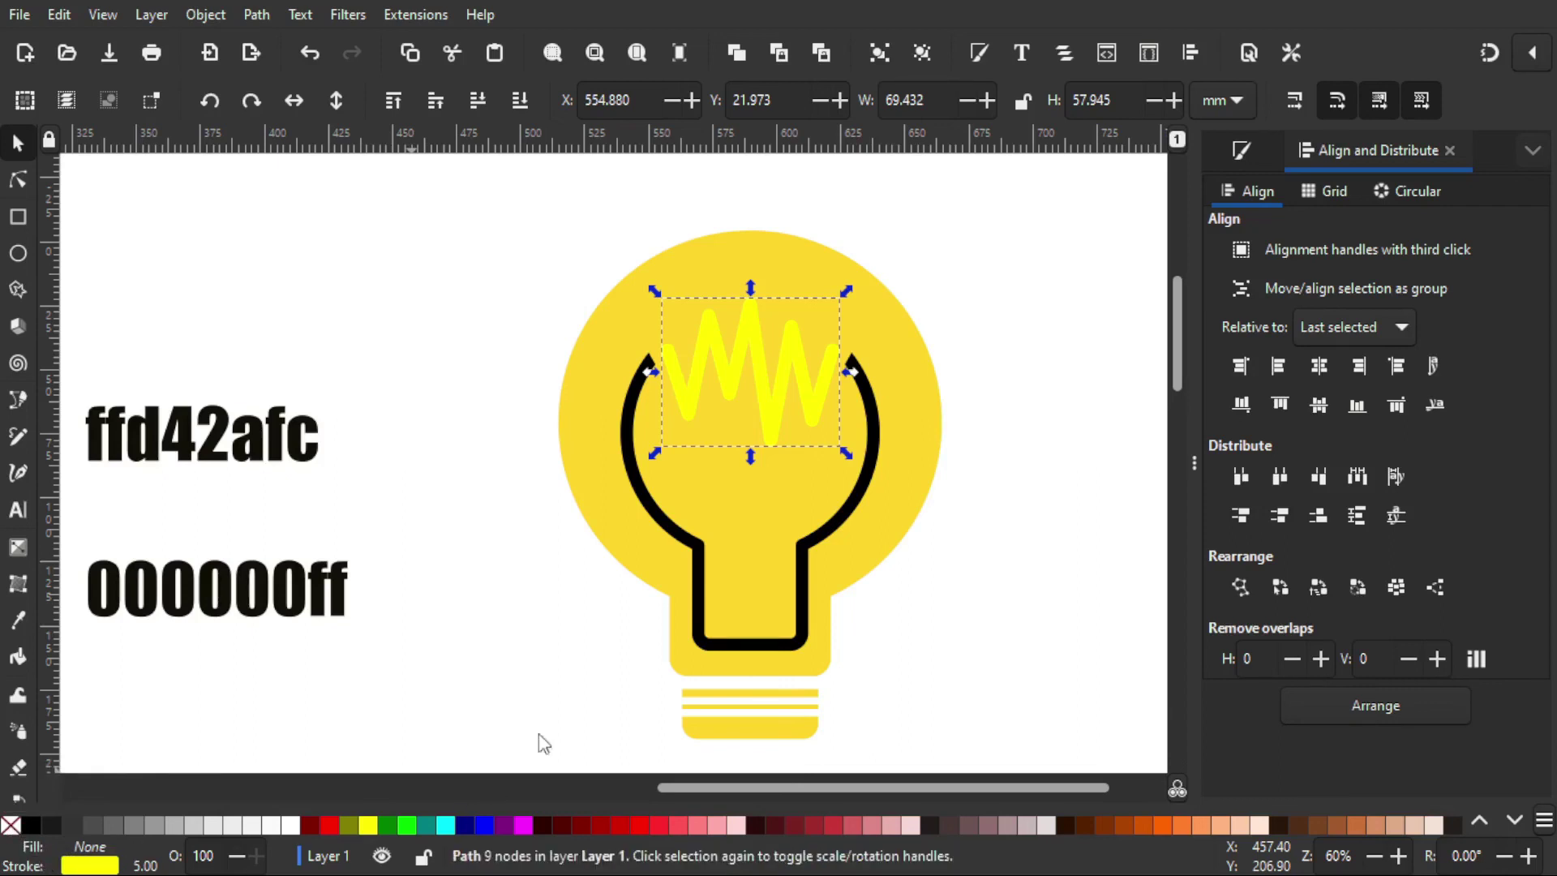
{"action": "left_click", "coordinate": [256, 14]}
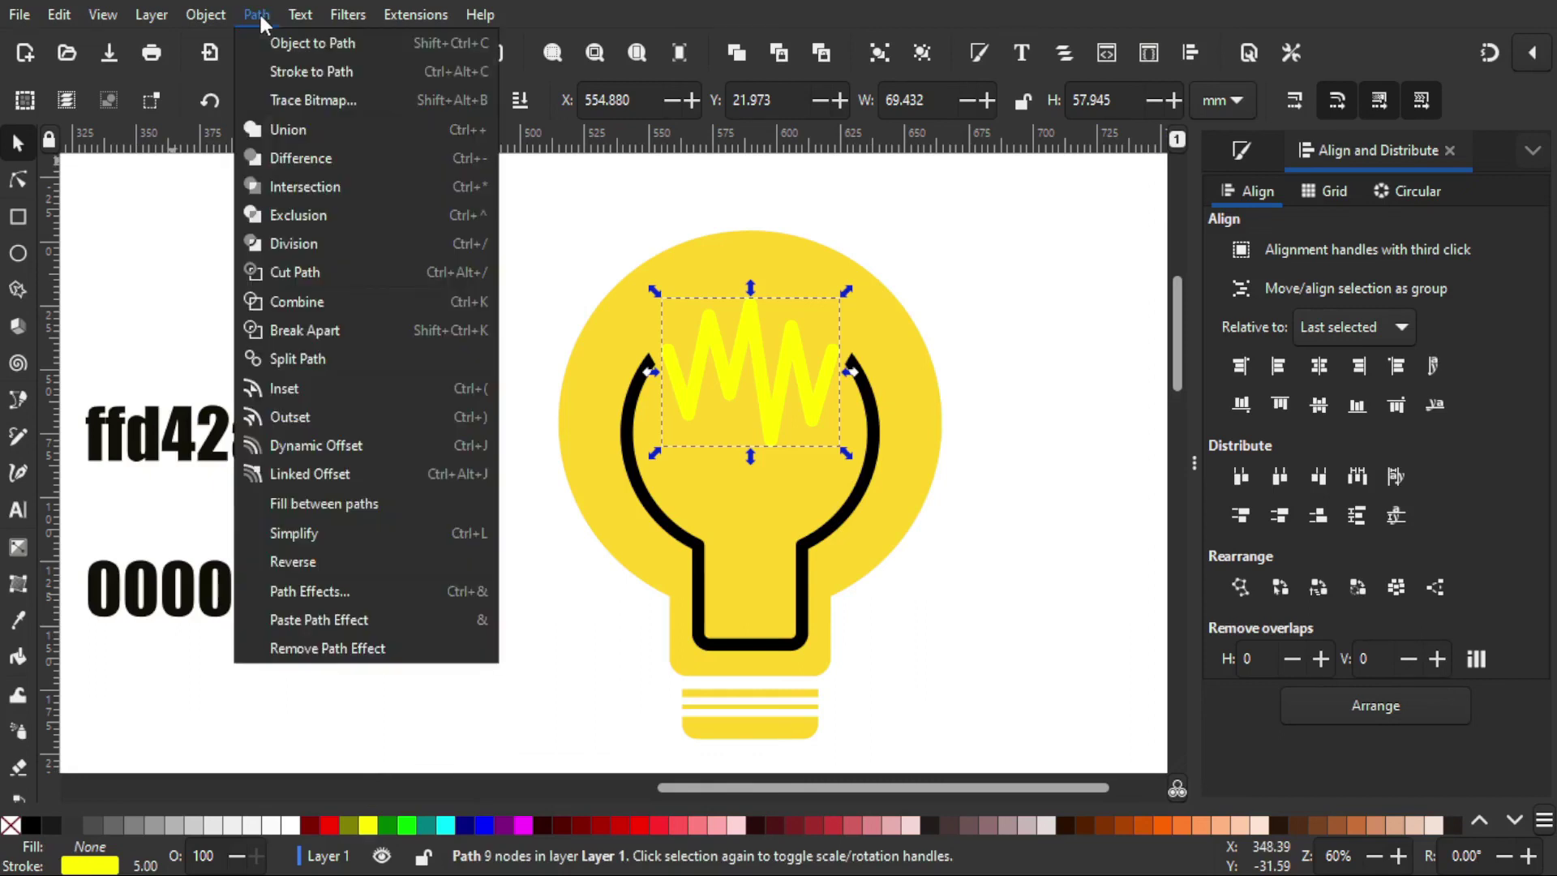
{"action": "left_click", "coordinate": [284, 75]}
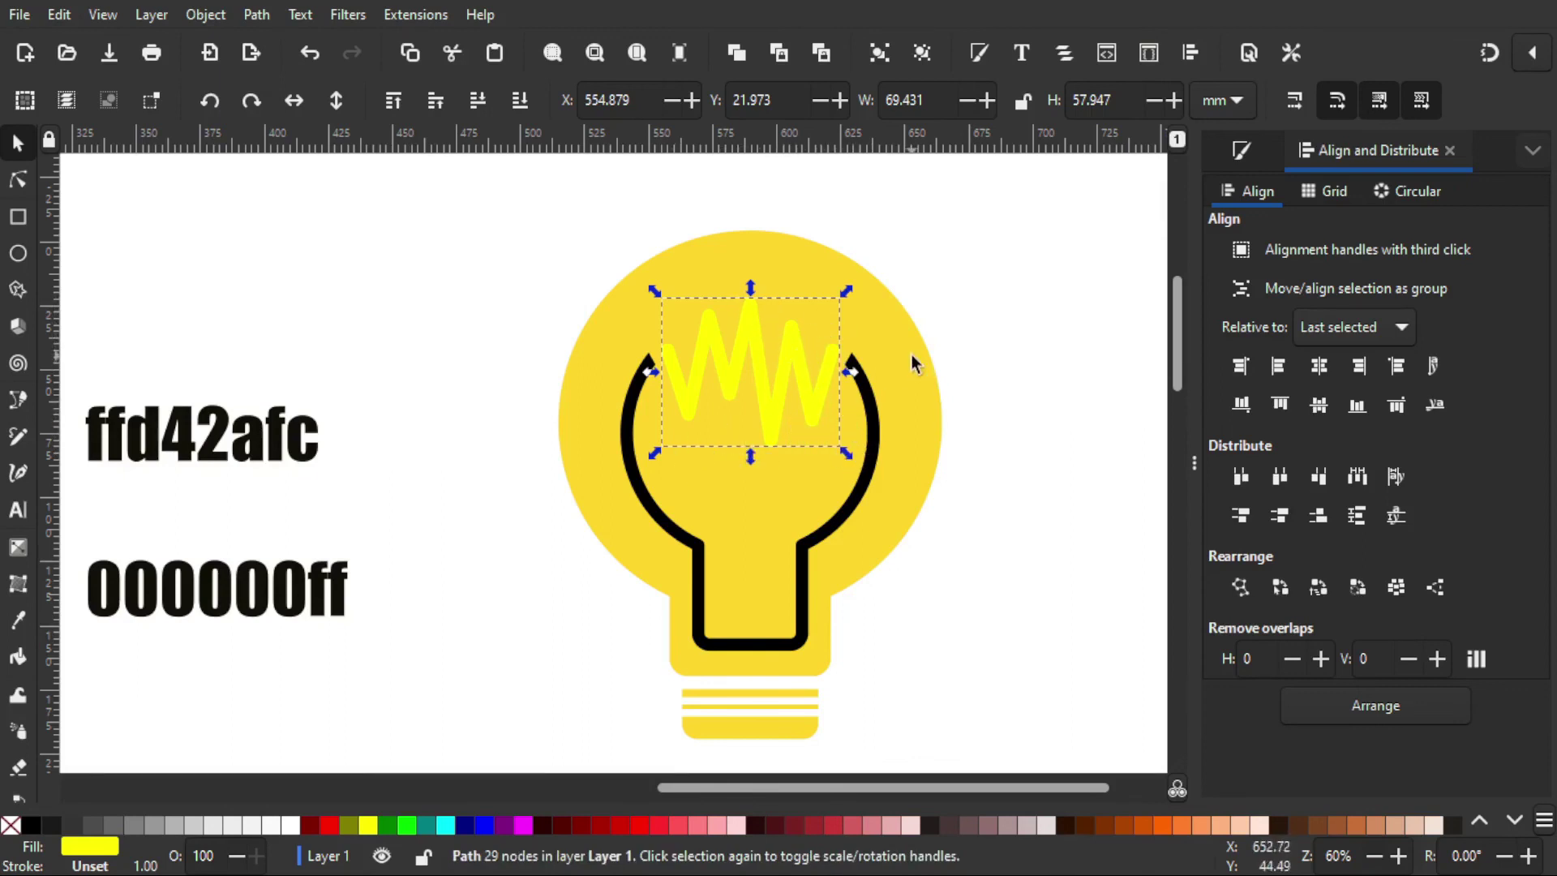
Step: Fill the converted zigzag path with the black sampled from the 000000ff swatch
{"action": "scroll", "coordinate": [914, 362], "scroll_direction": "down", "scroll_amount": 1}
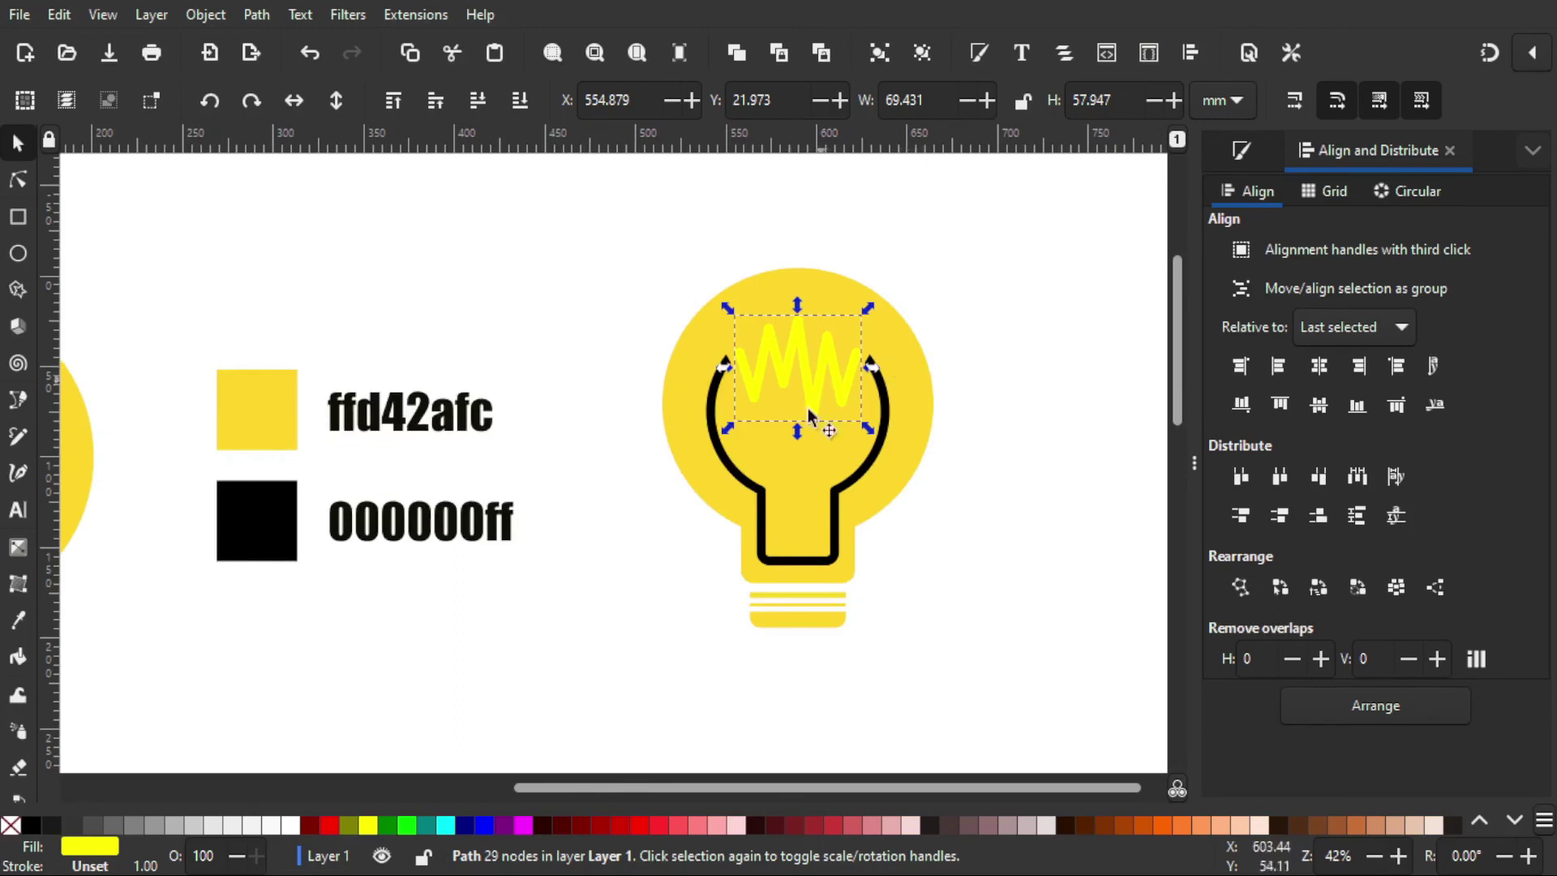
{"action": "left_click", "coordinate": [22, 619]}
{"action": "left_click", "coordinate": [261, 517]}
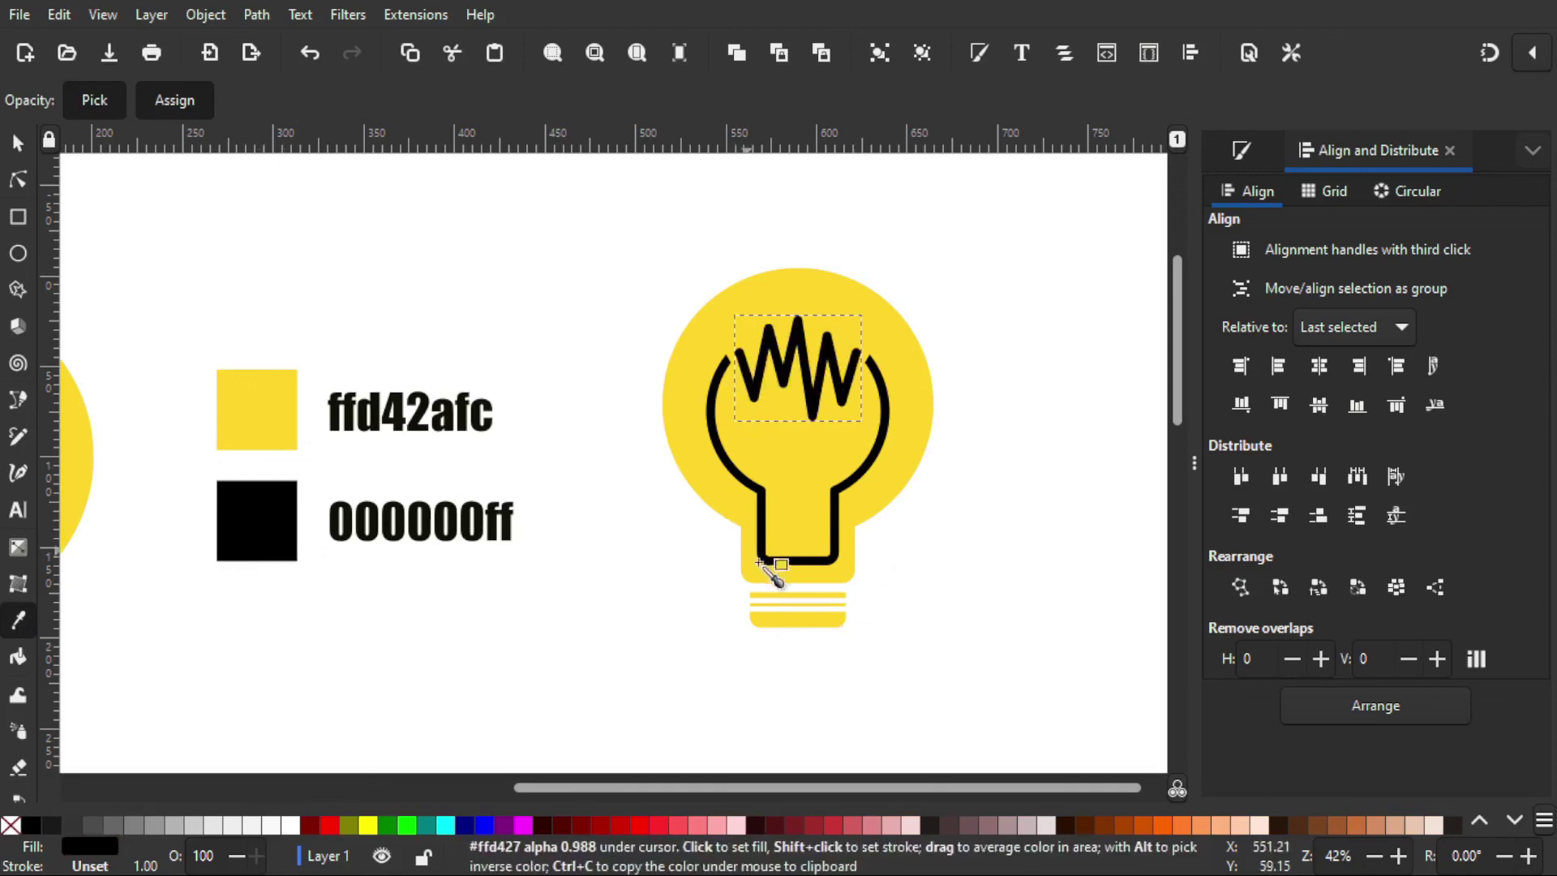